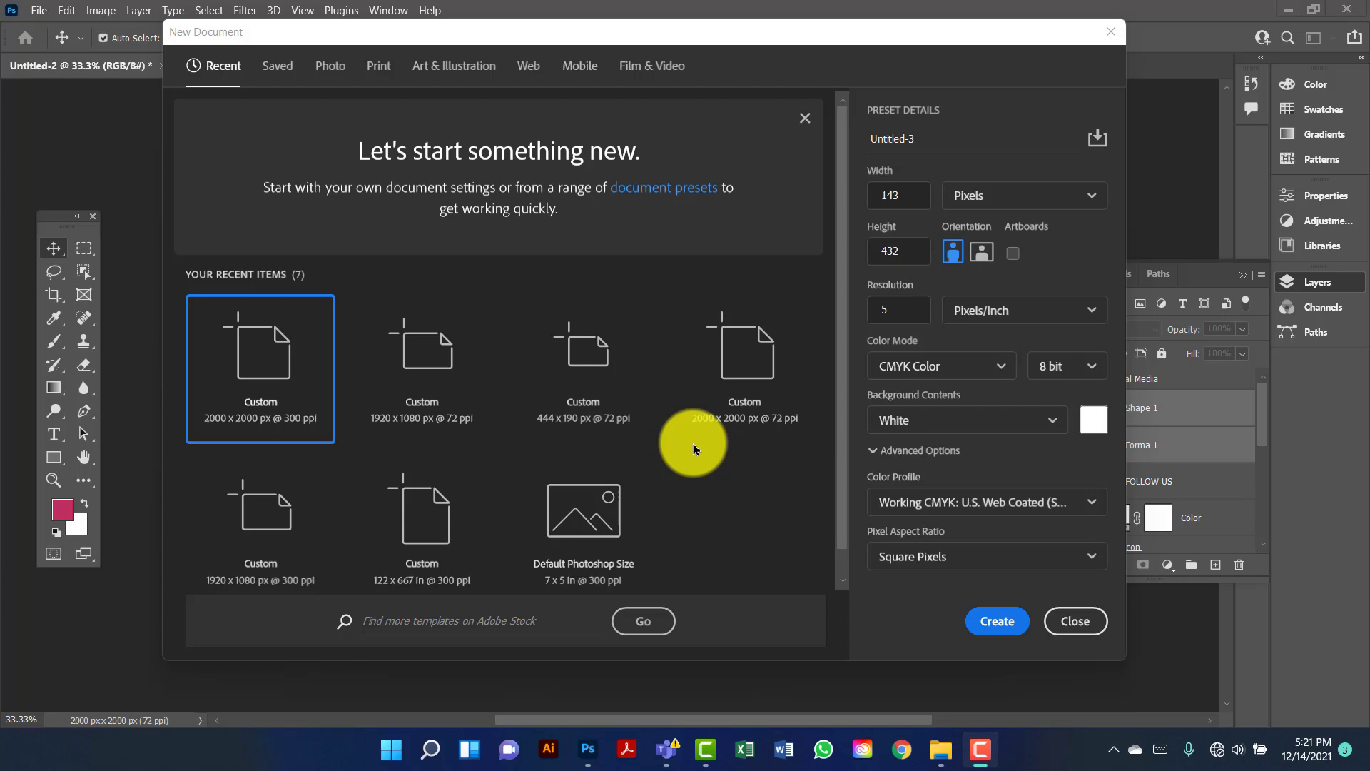
Set the new document's width and height to 2000 pixels each.
click(914, 198)
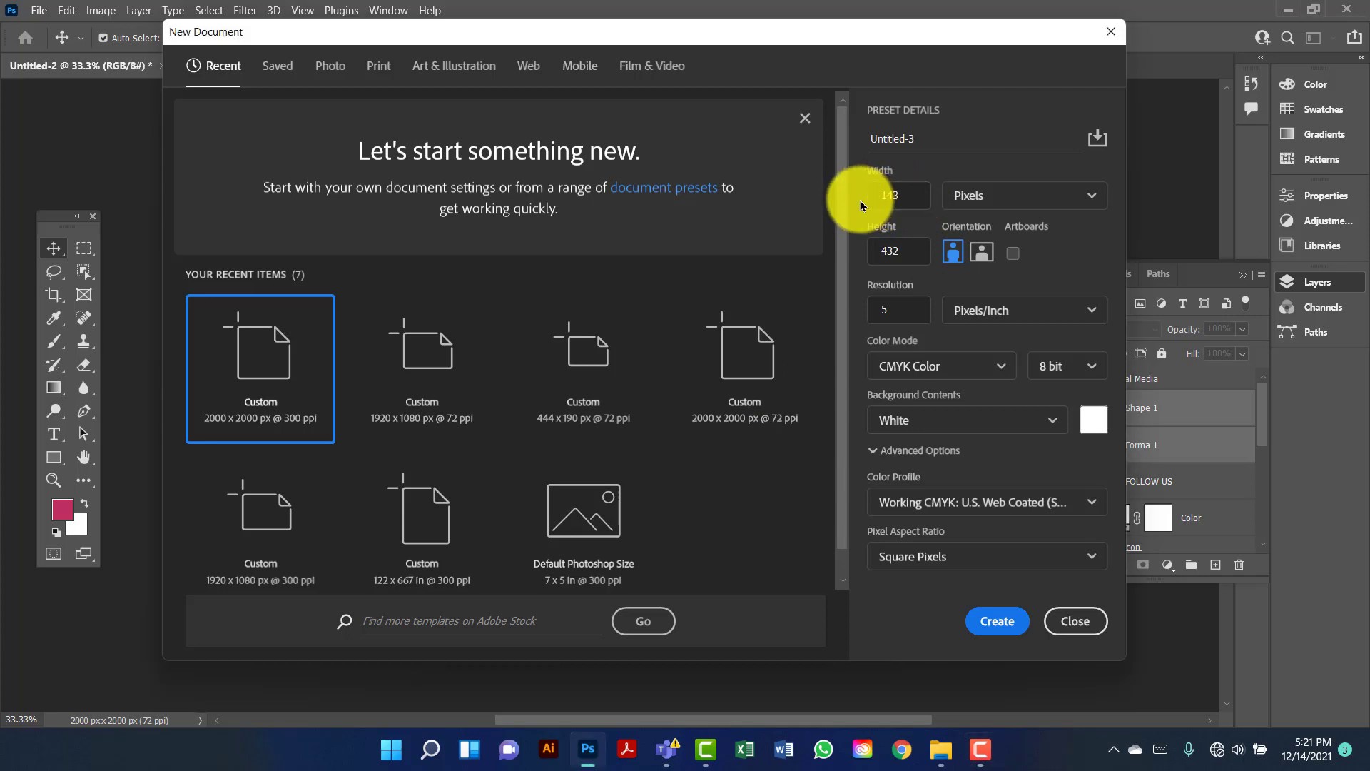
double_click(924, 196)
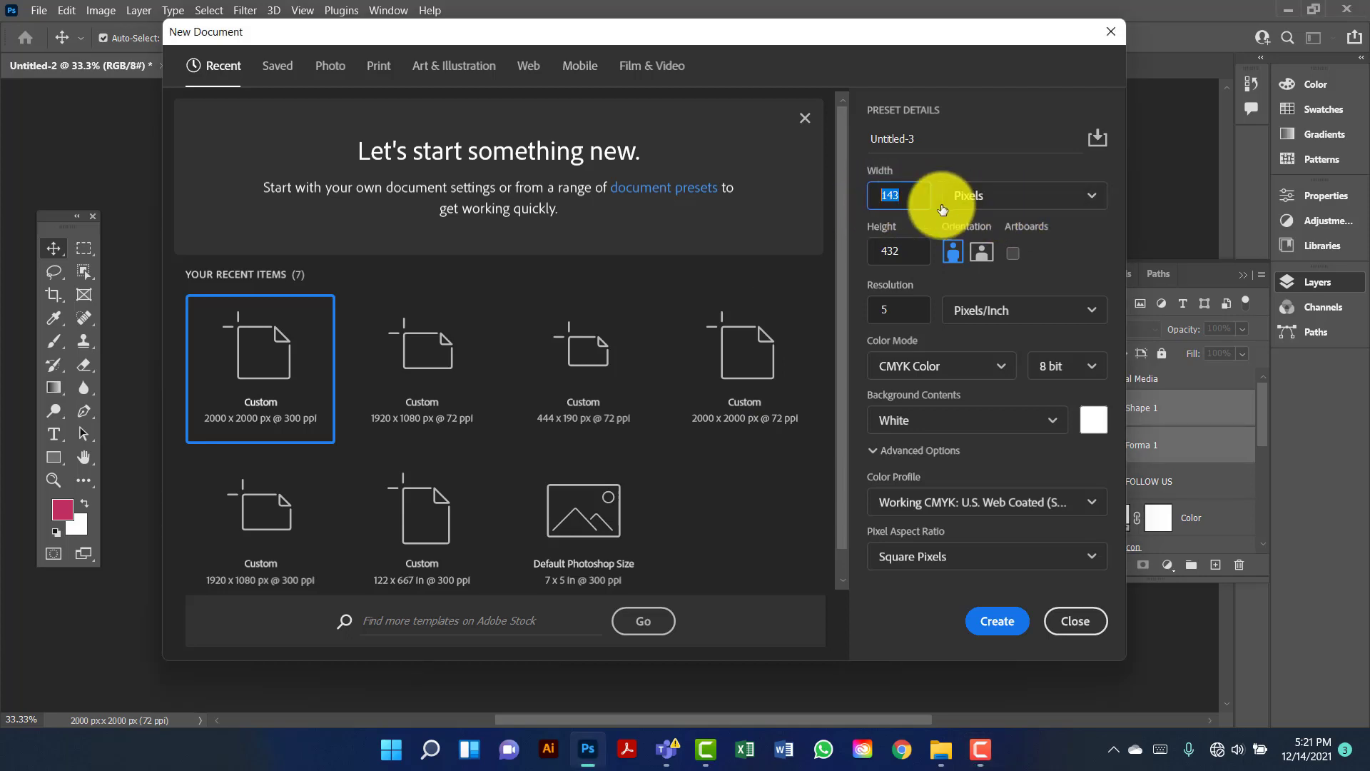
text(2000)
key(Tab)
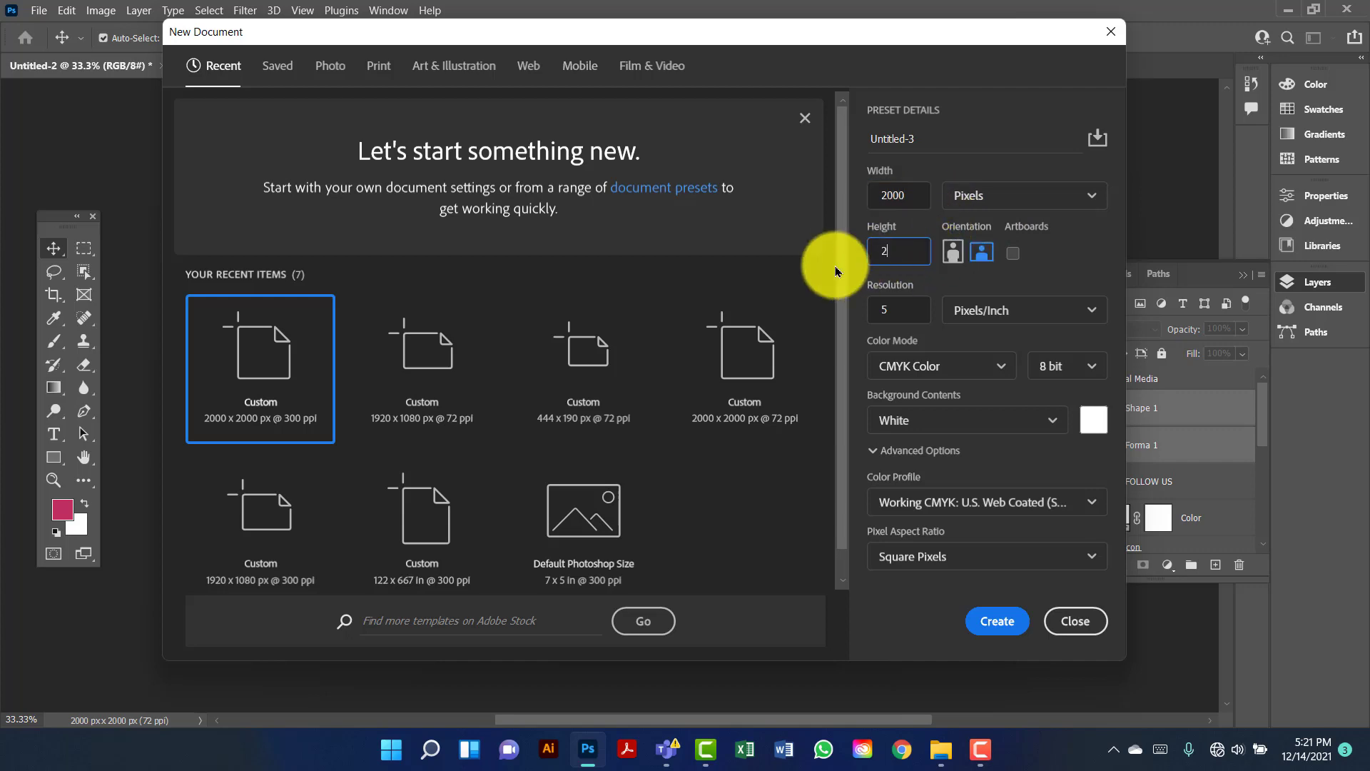
text(2000)
Set the resolution to 300 pixels/inch with RGB Color mode and create the document.
click(882, 313)
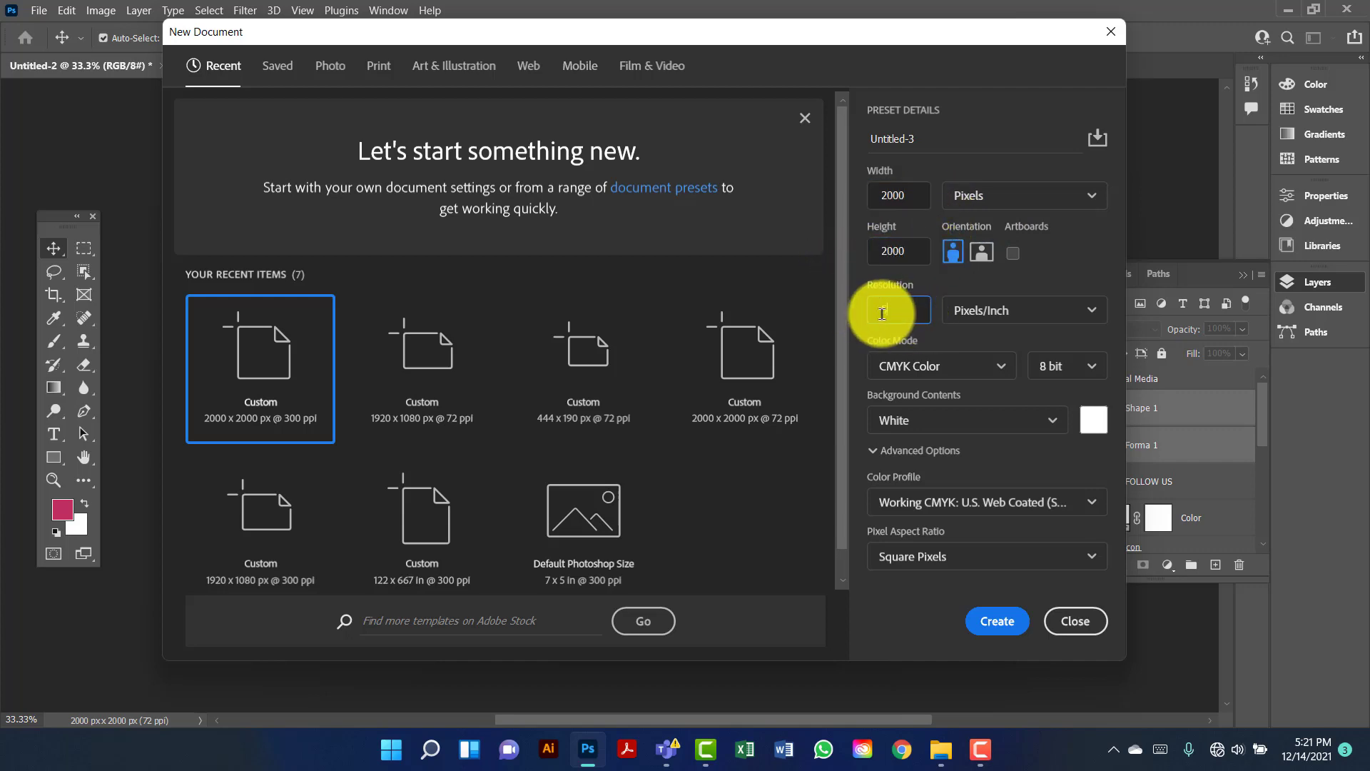
text(3)
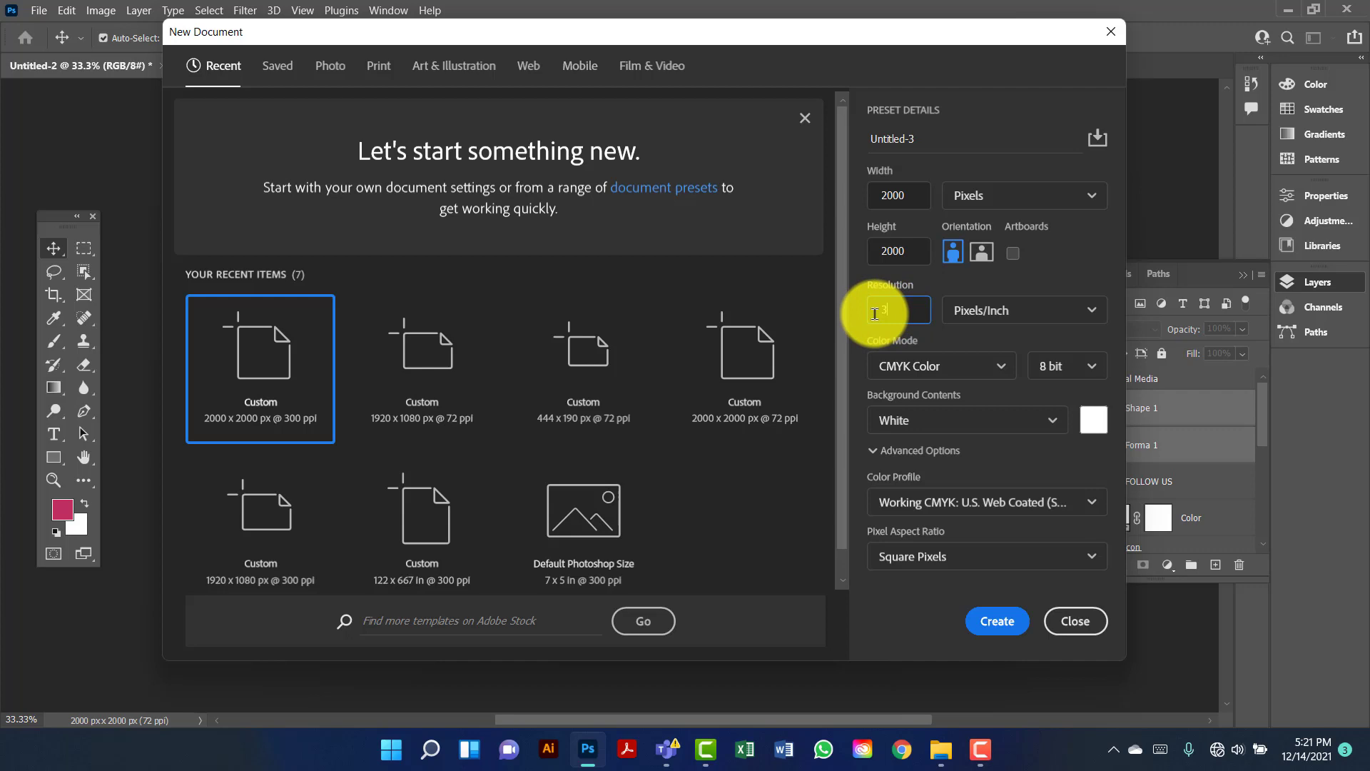
text(00)
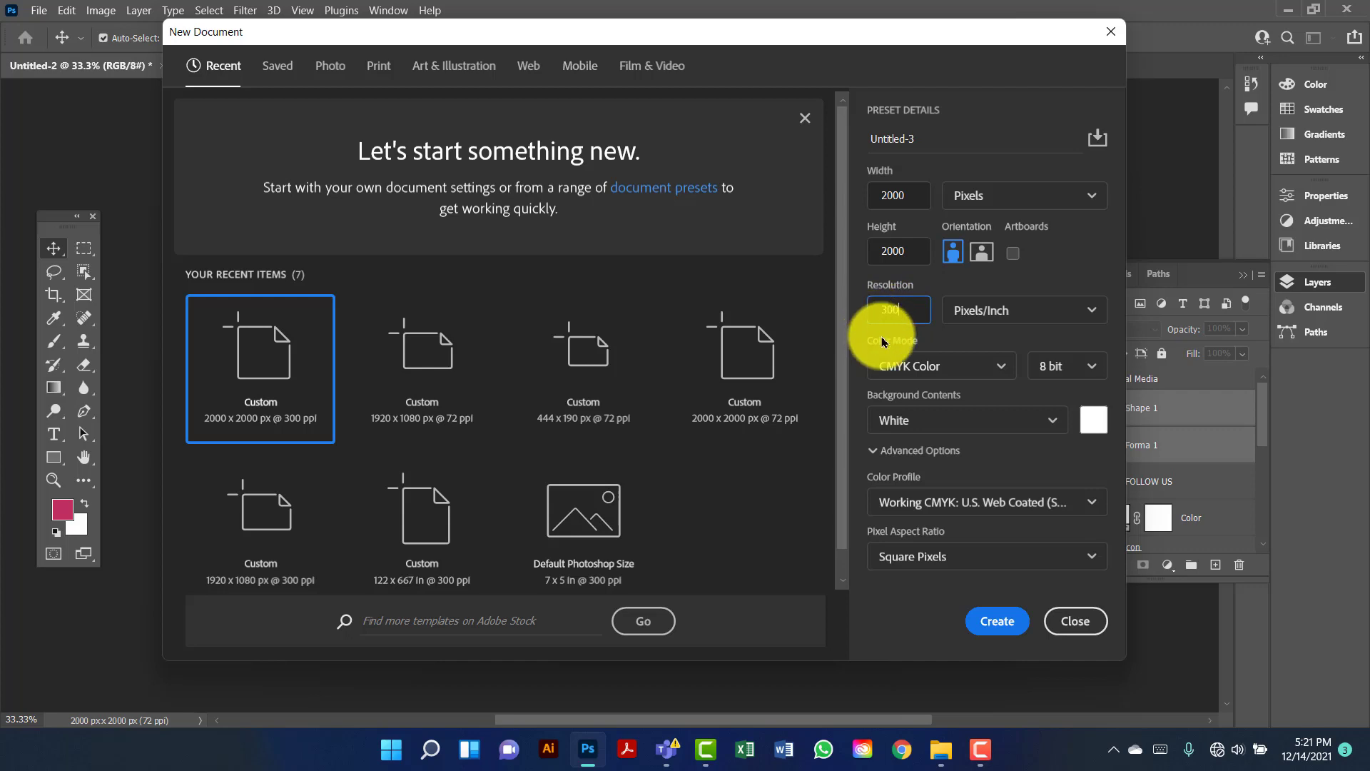
click(948, 368)
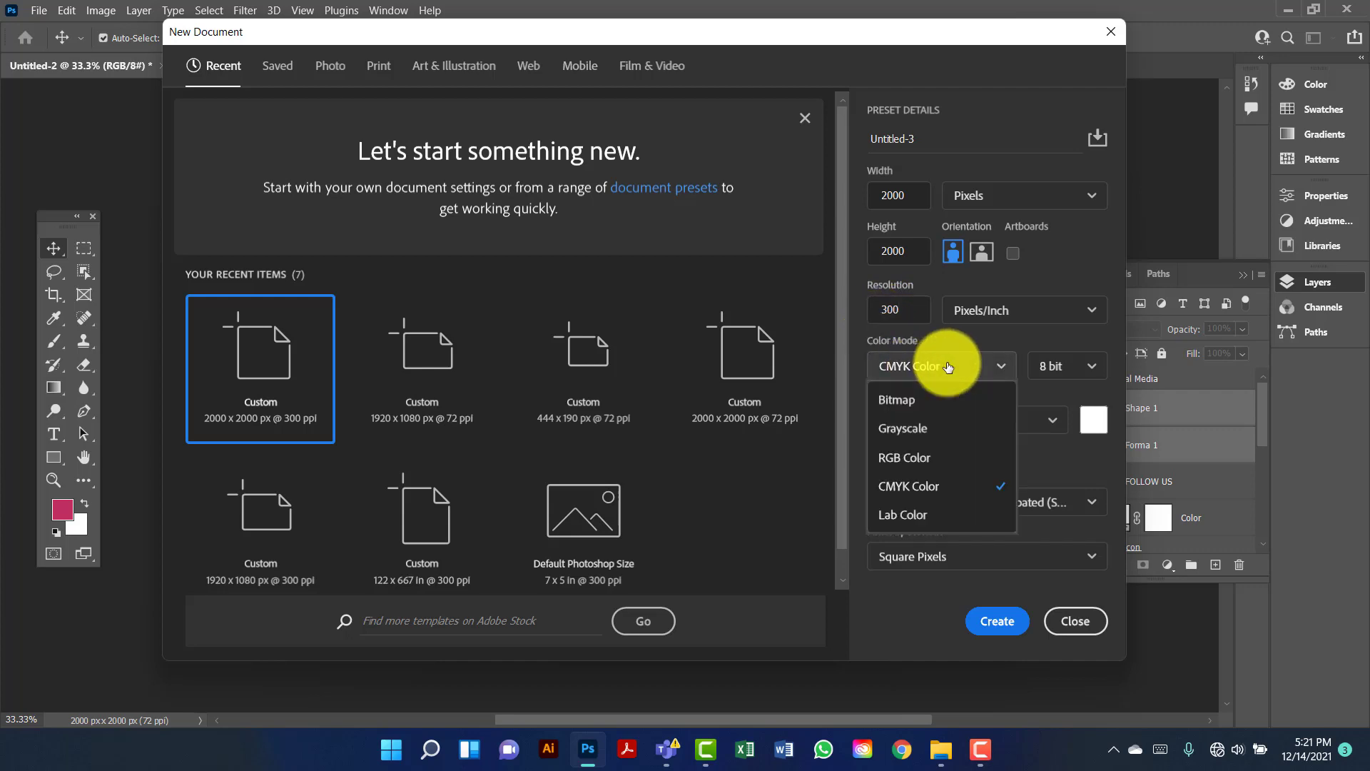
click(930, 475)
click(999, 627)
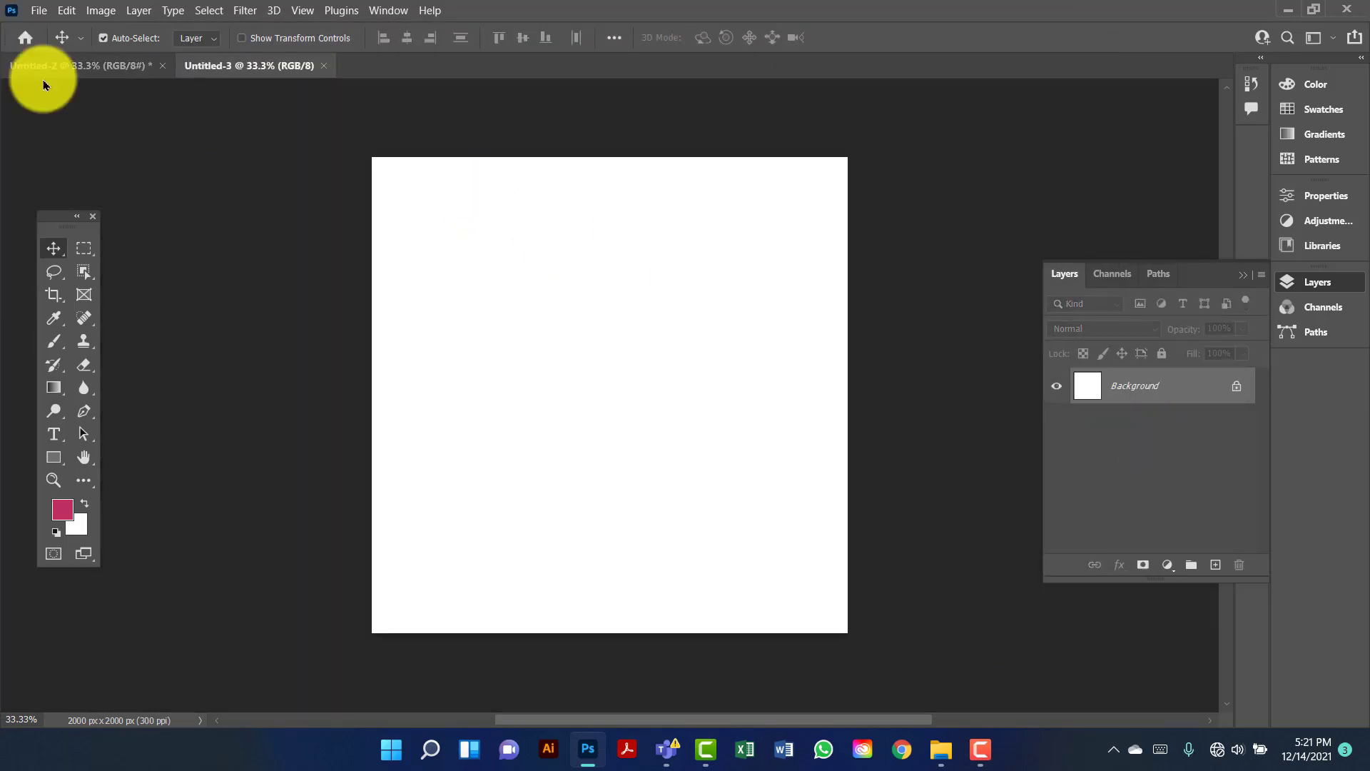
Draw a rectangle shape of about 2047 × 2037 px that covers the whole canvas.
click(47, 465)
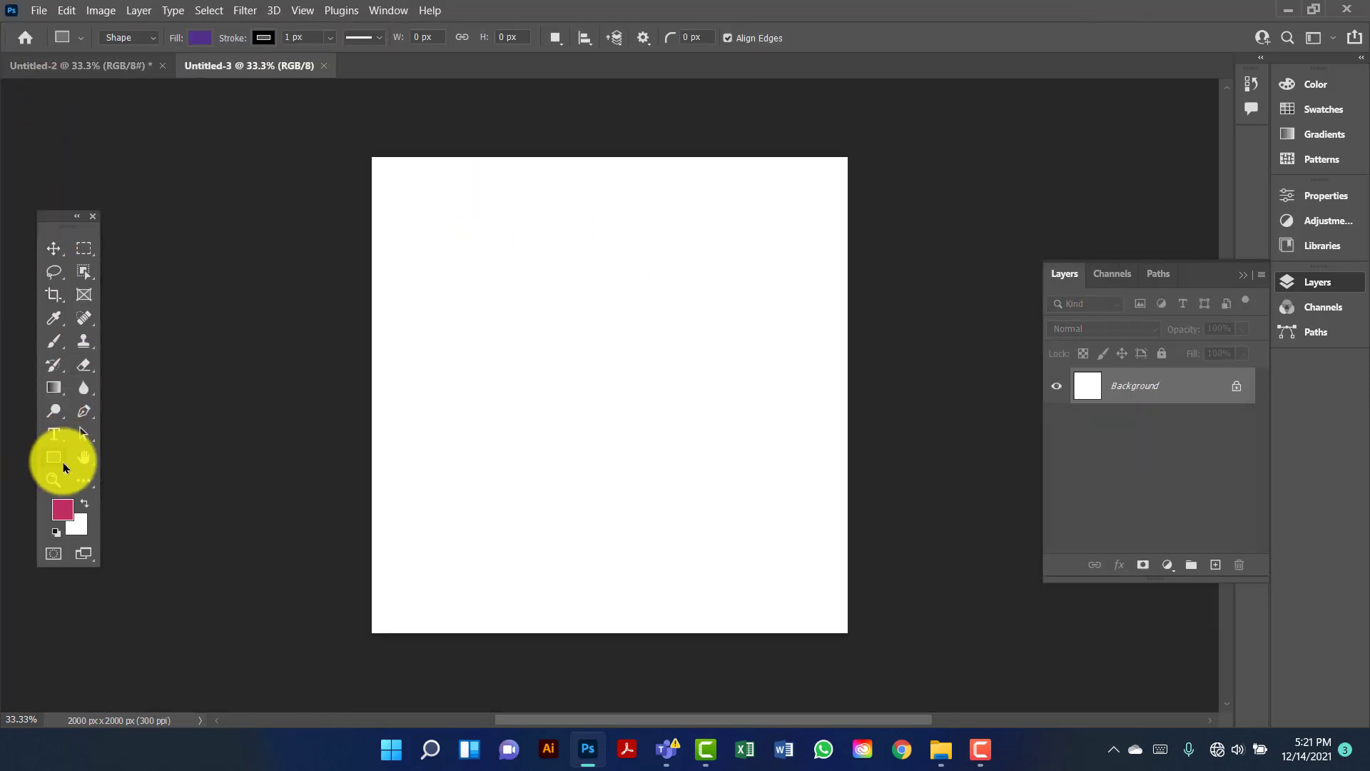
right_click(53, 460)
click(125, 463)
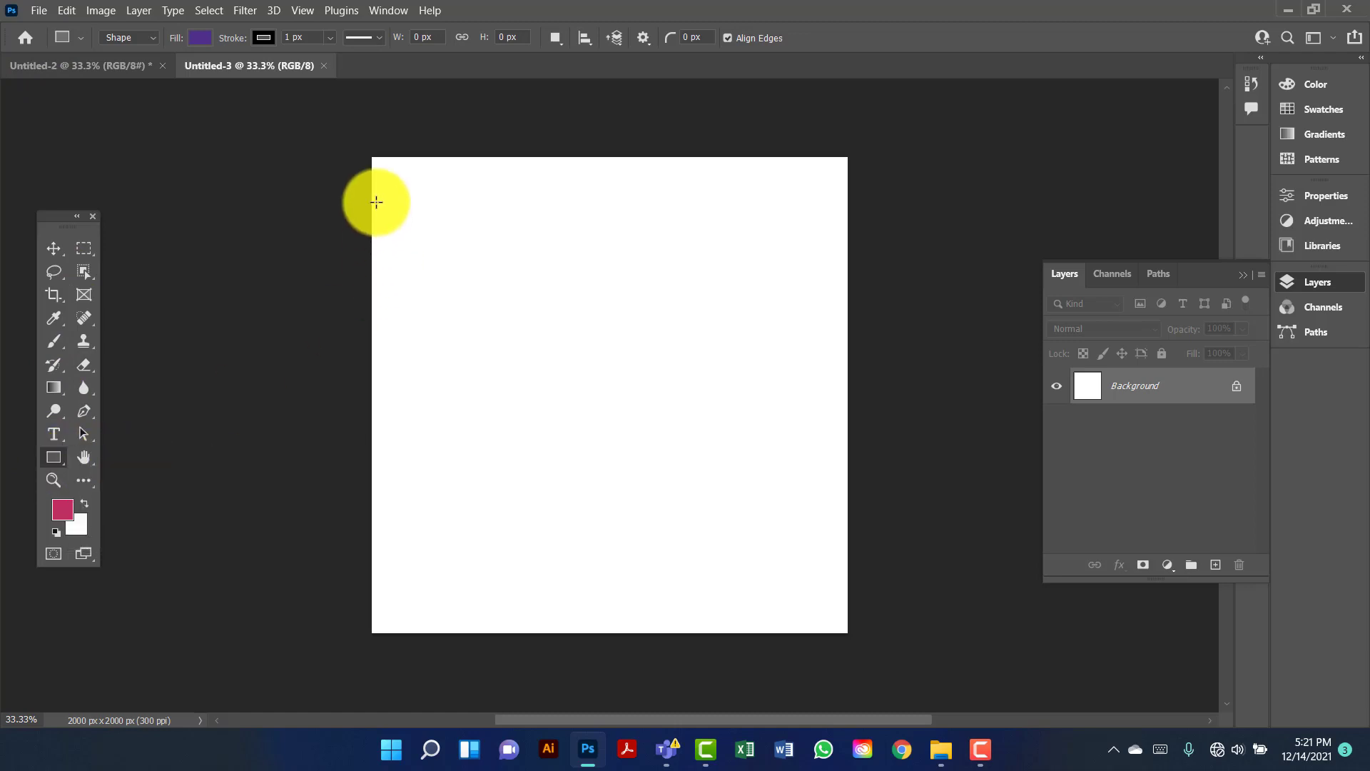
drag(367, 152, 851, 636)
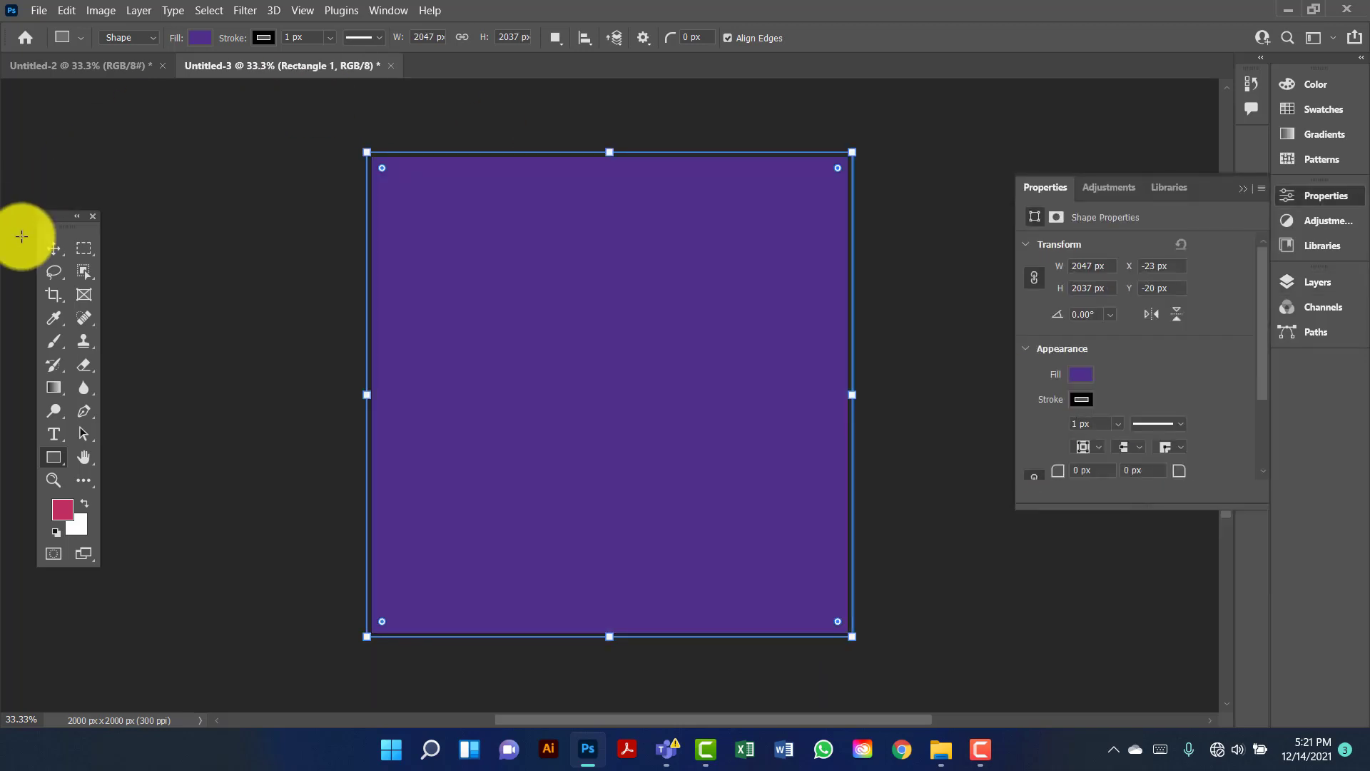
Give the canvas-sized rectangle a white fill and no stroke.
click(199, 38)
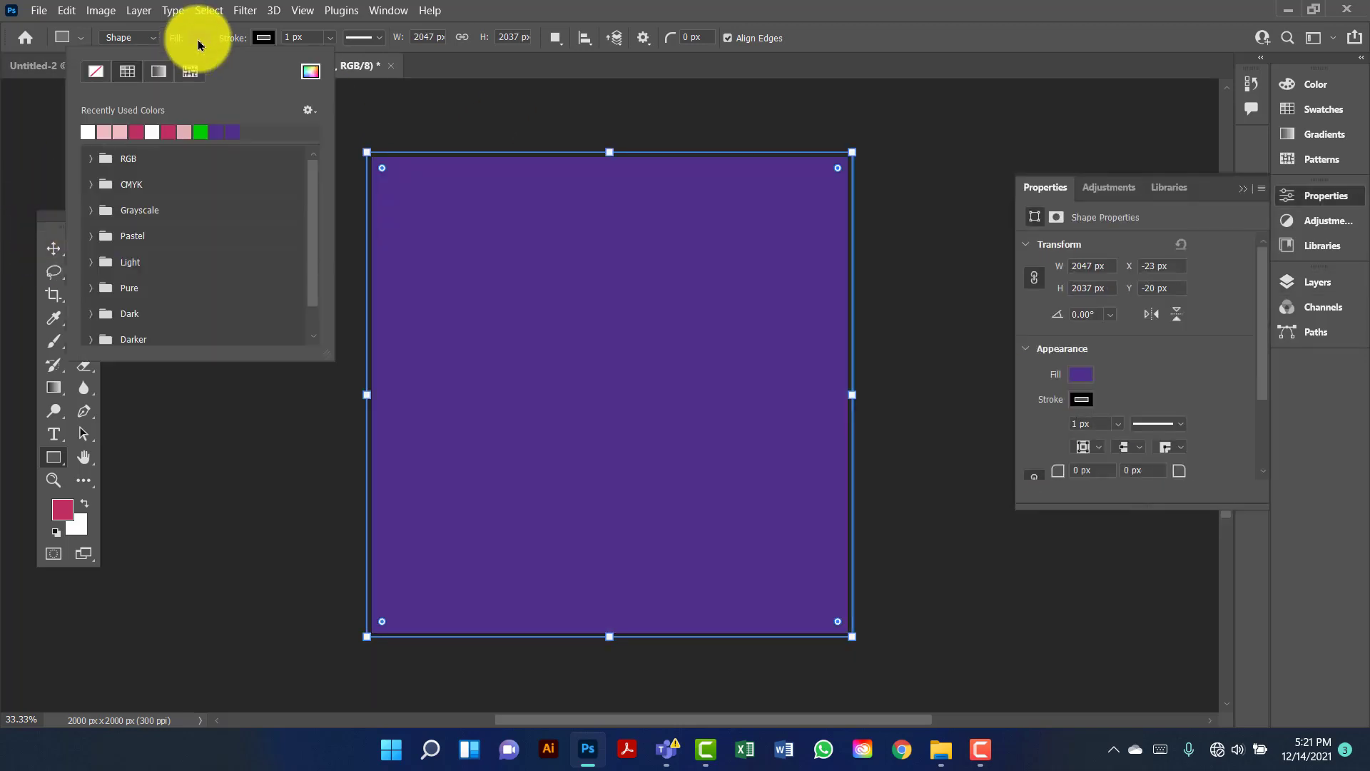
click(89, 131)
click(260, 36)
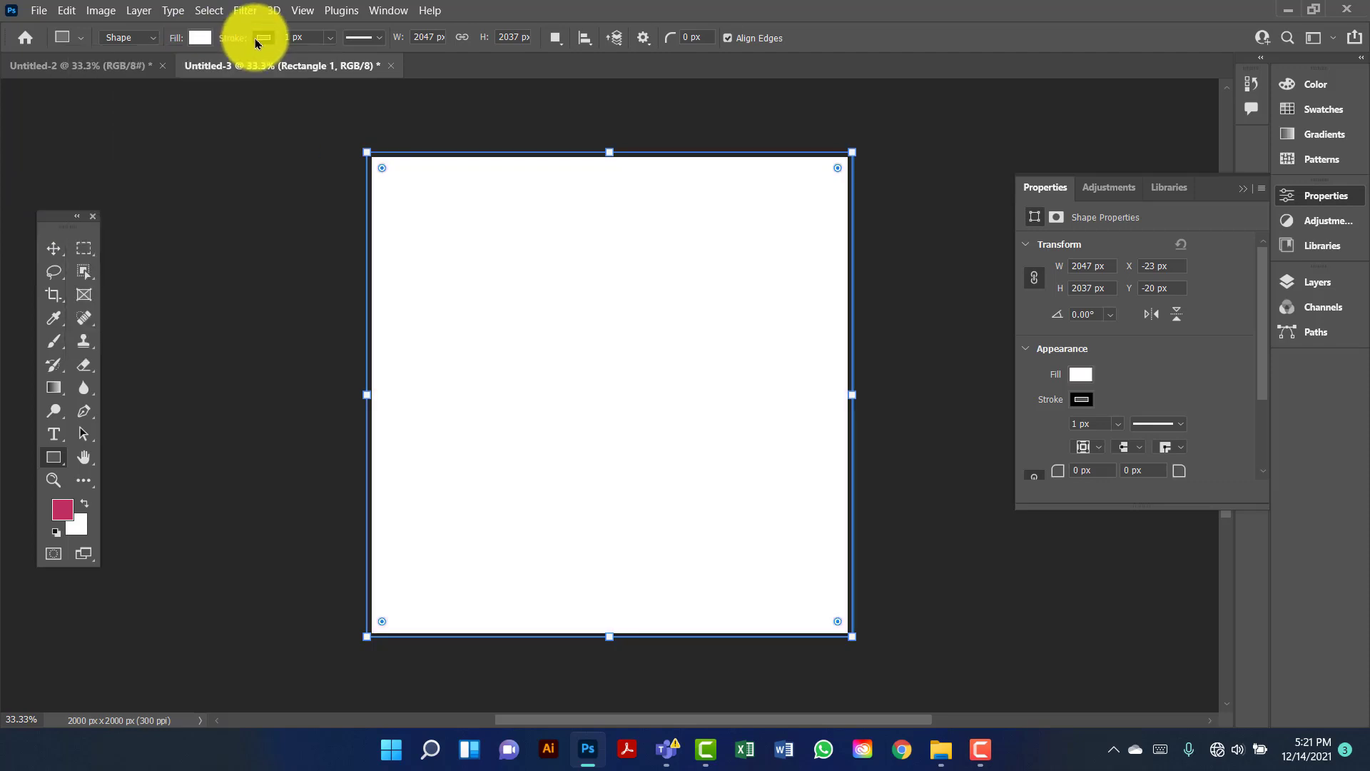
click(261, 36)
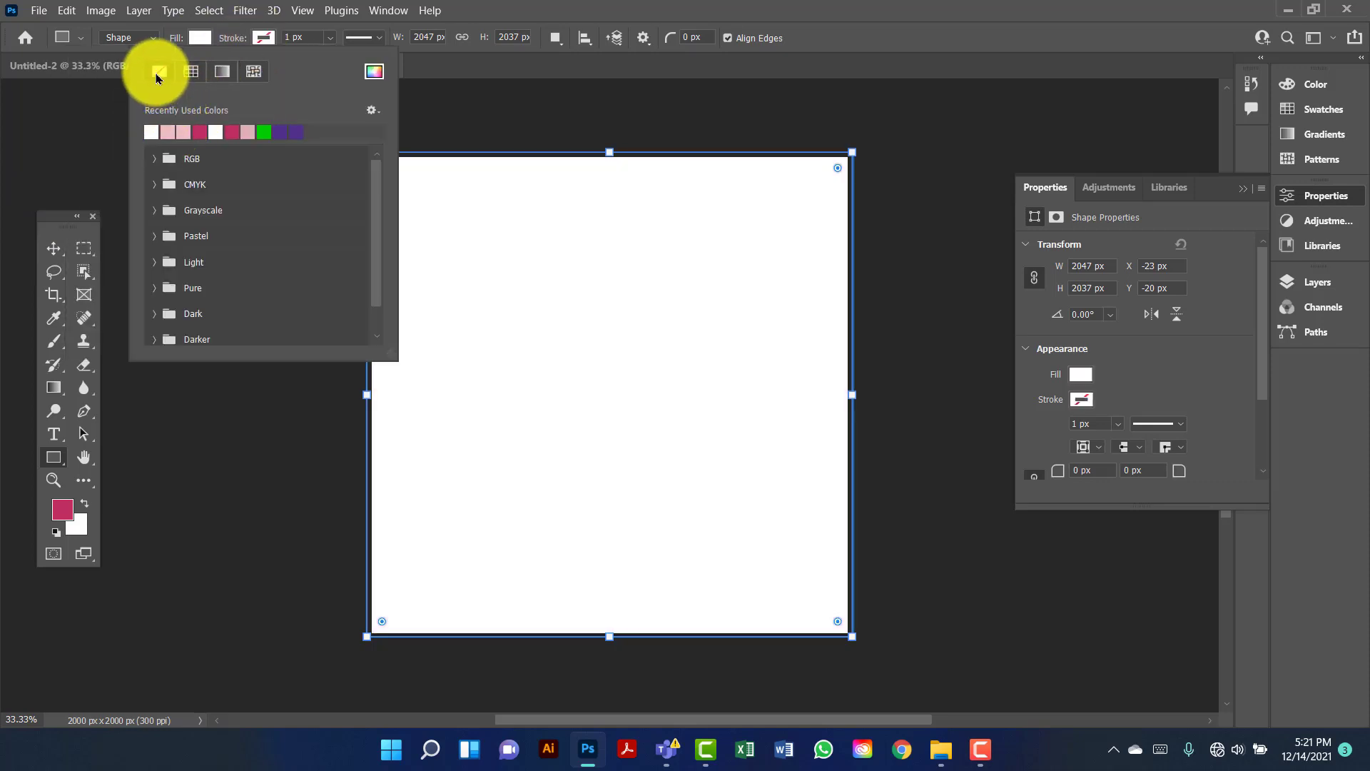
Copy the pink brushed texture layer from the Untitled-2 document onto the Untitled-3 canvas.
click(62, 63)
click(63, 69)
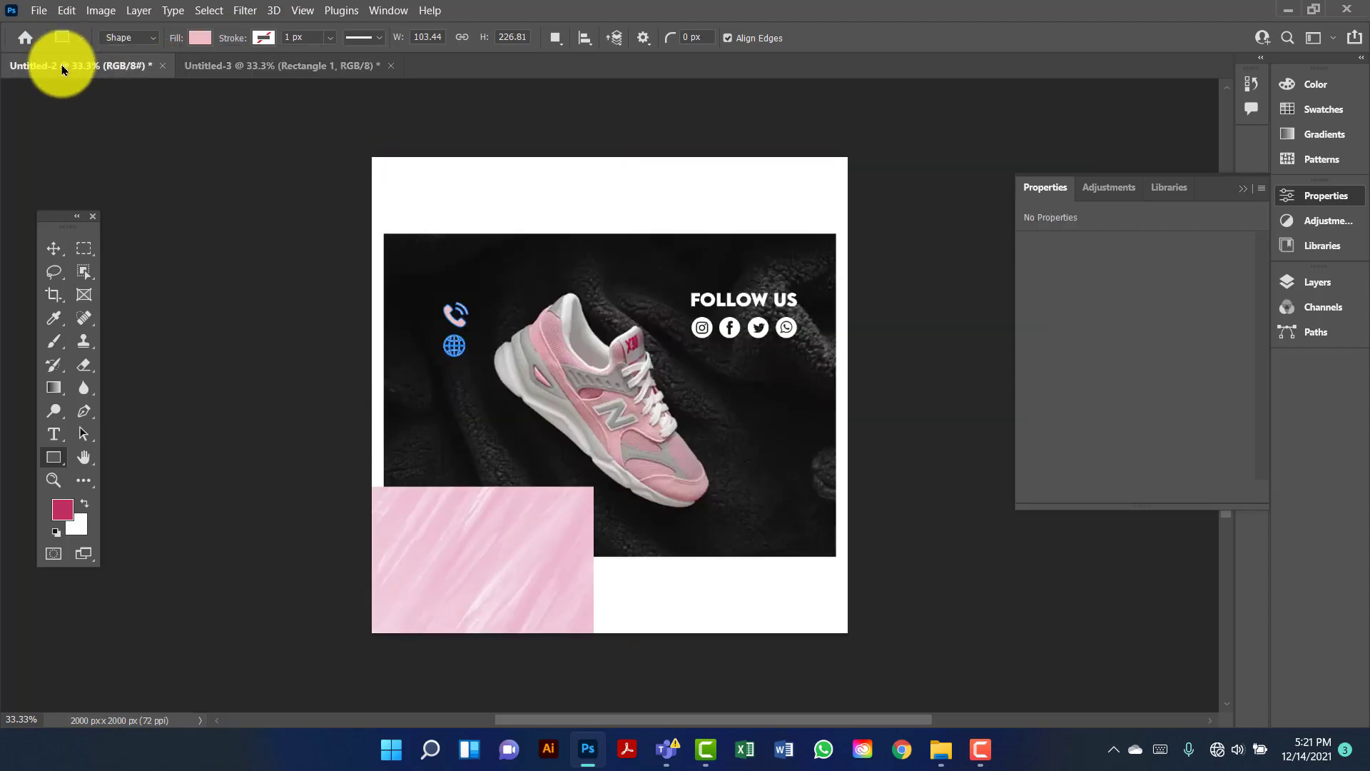
click(441, 539)
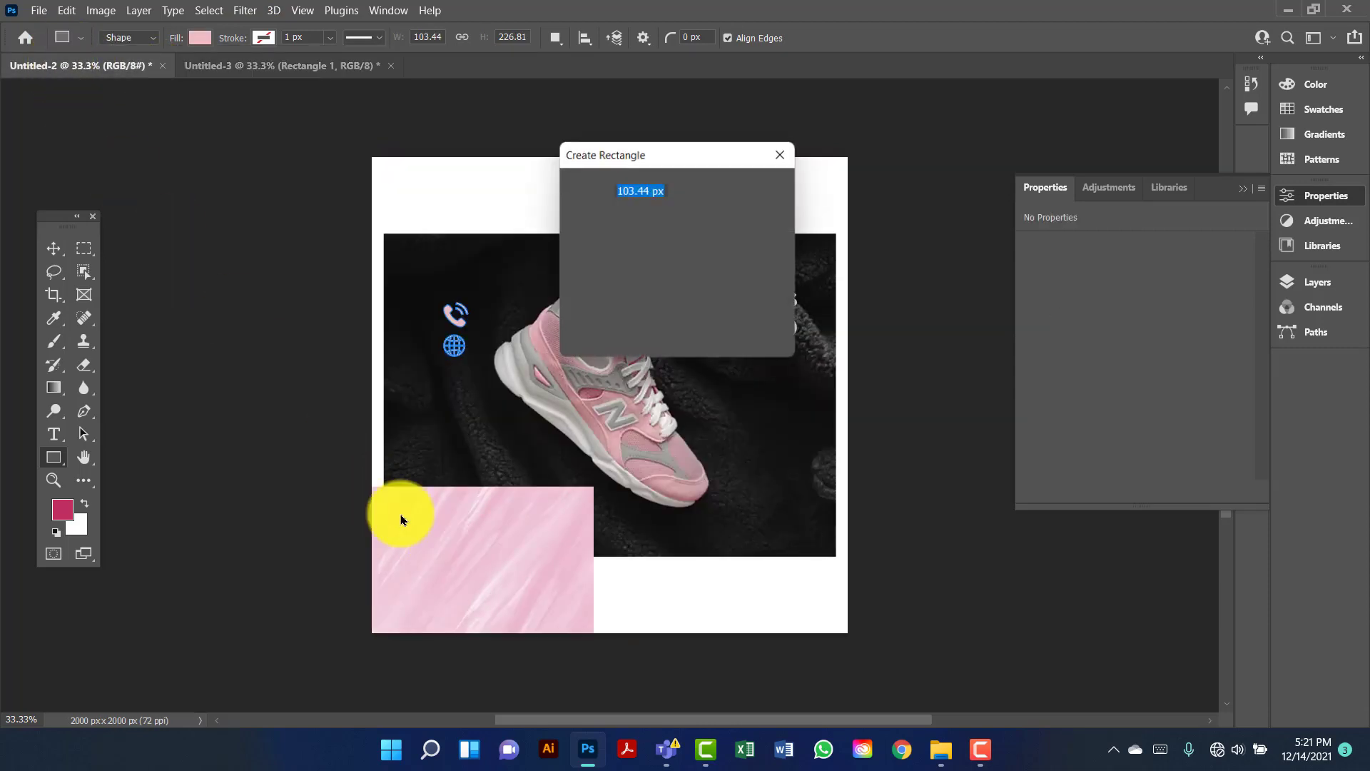
click(779, 157)
click(54, 248)
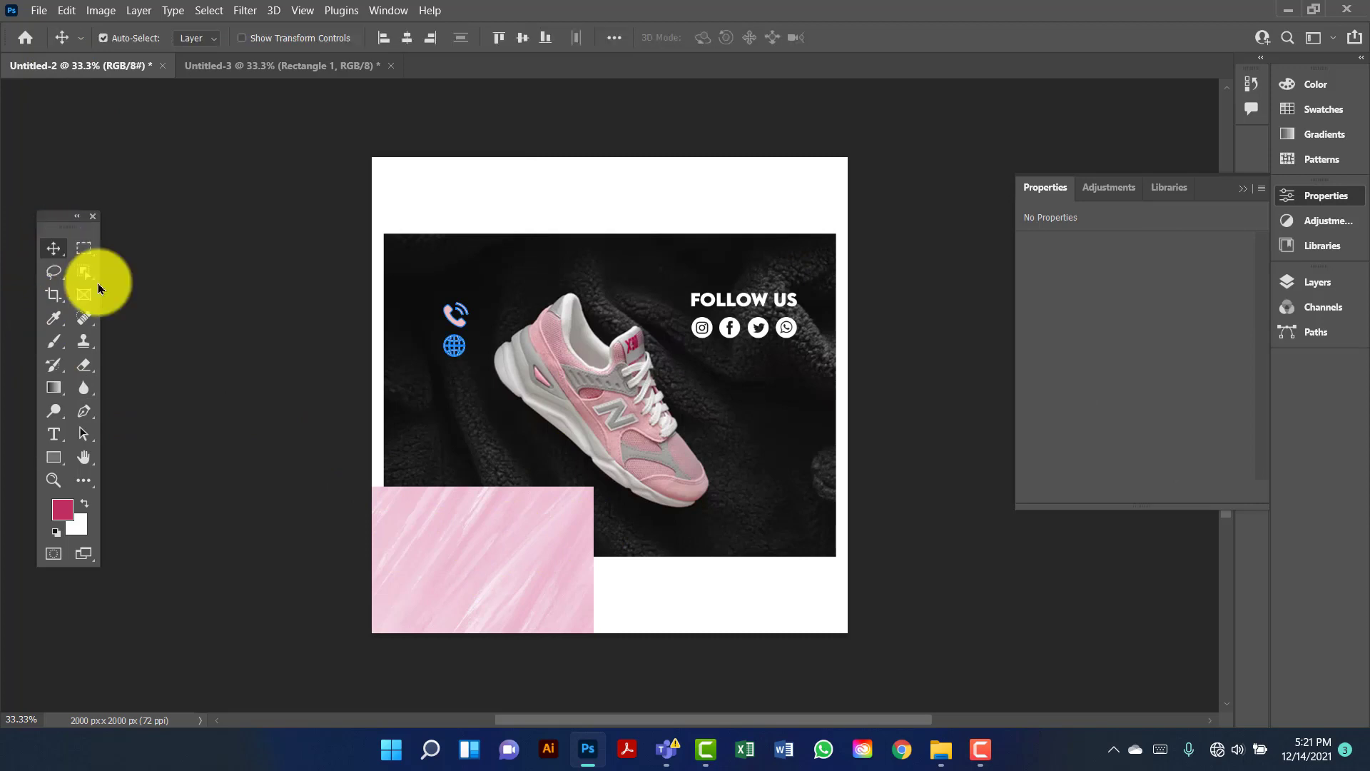
click(468, 549)
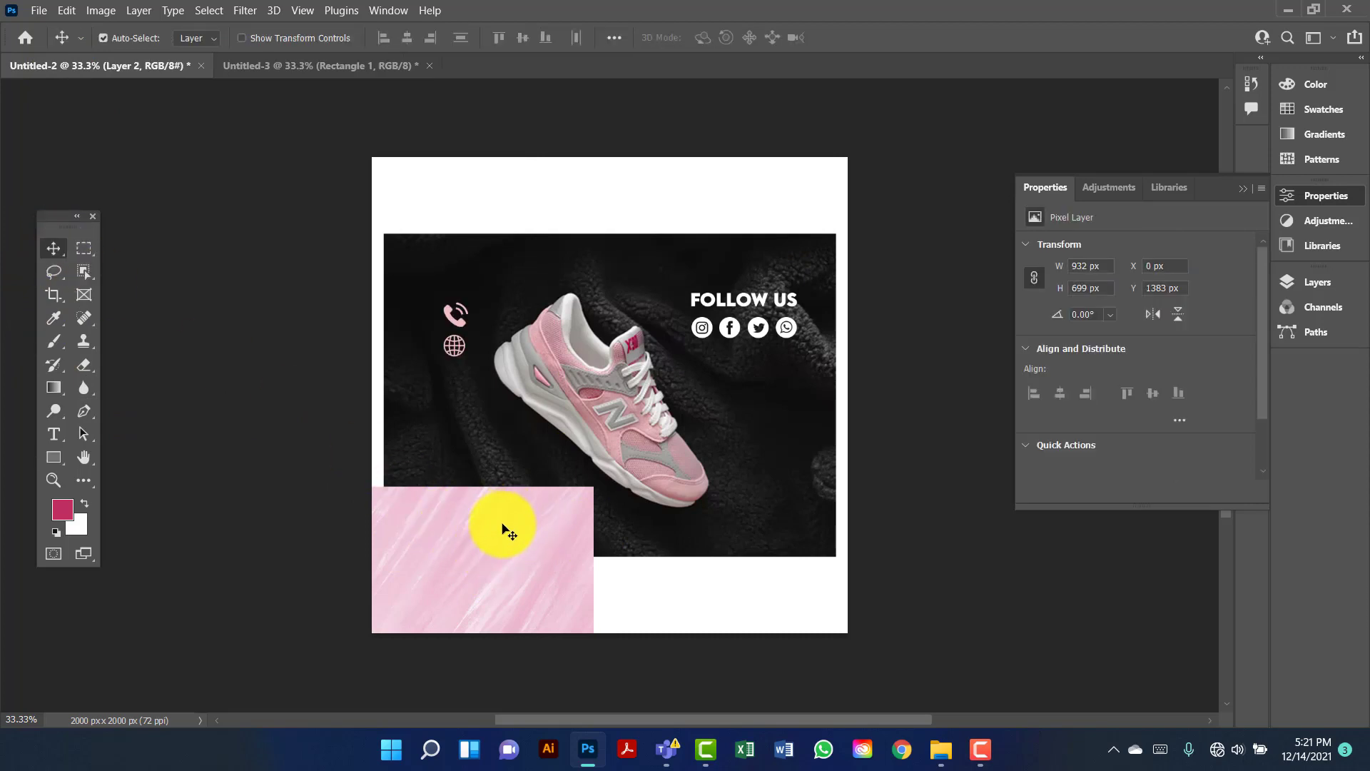
drag(503, 529, 549, 251)
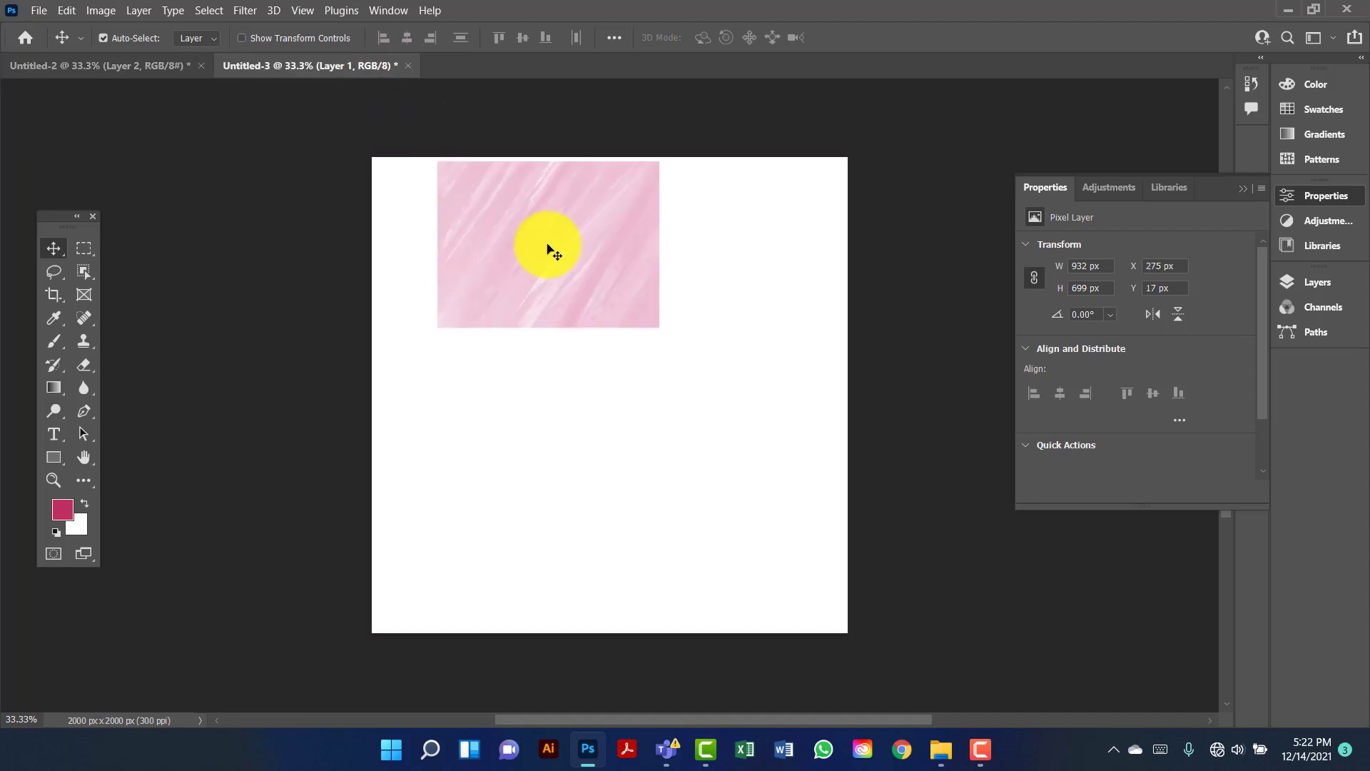
Scale the pink texture with Free Transform to about 2729 × 2048 px so it covers the entire canvas.
click(66, 11)
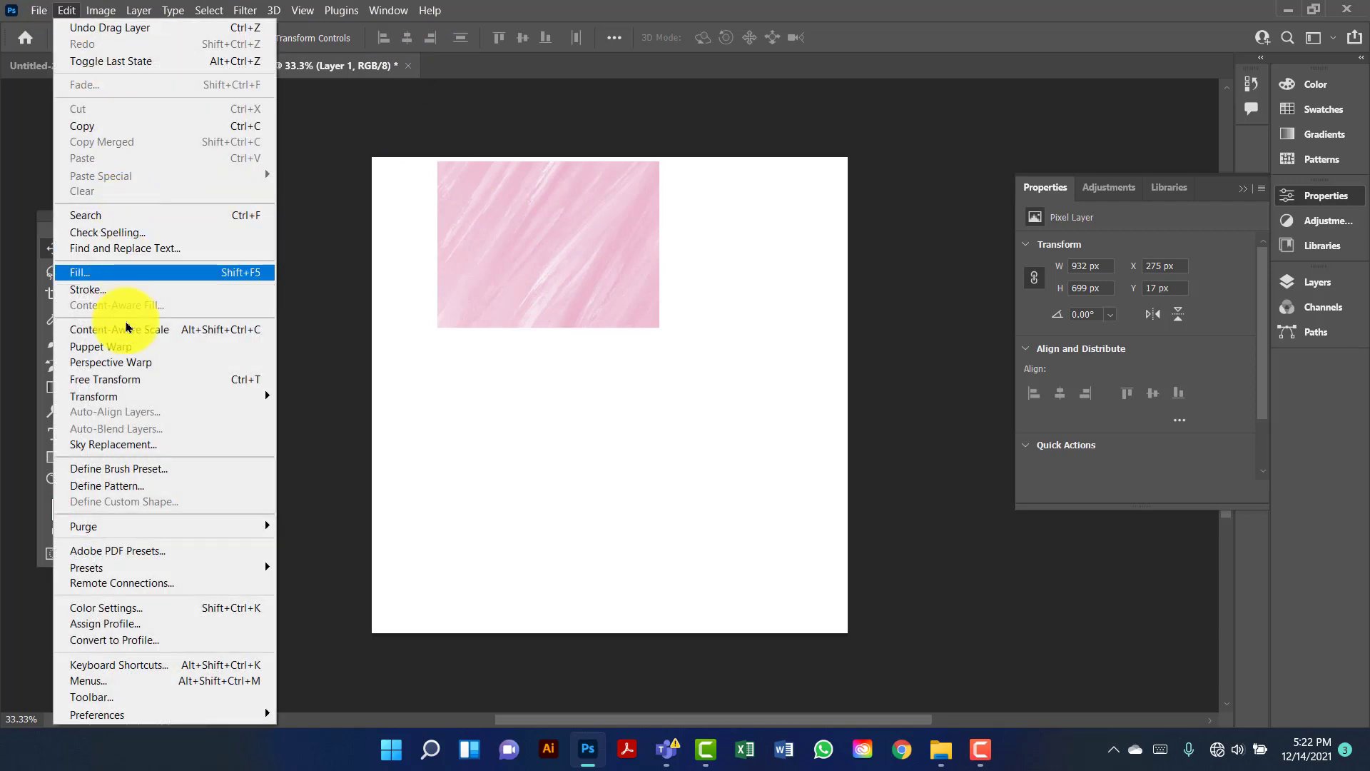
click(134, 387)
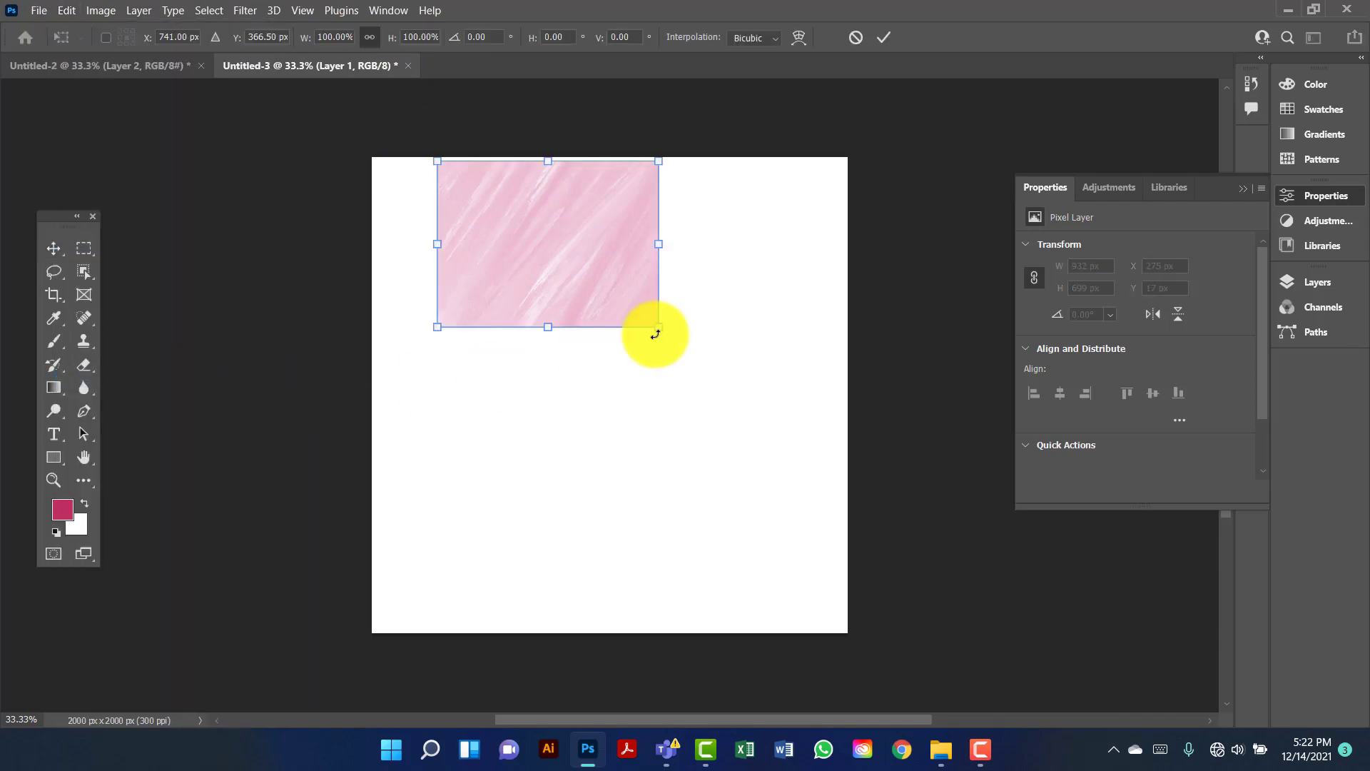
drag(658, 160, 939, 86)
drag(438, 331, 236, 703)
drag(611, 394, 670, 492)
drag(948, 663, 837, 592)
drag(581, 257, 637, 254)
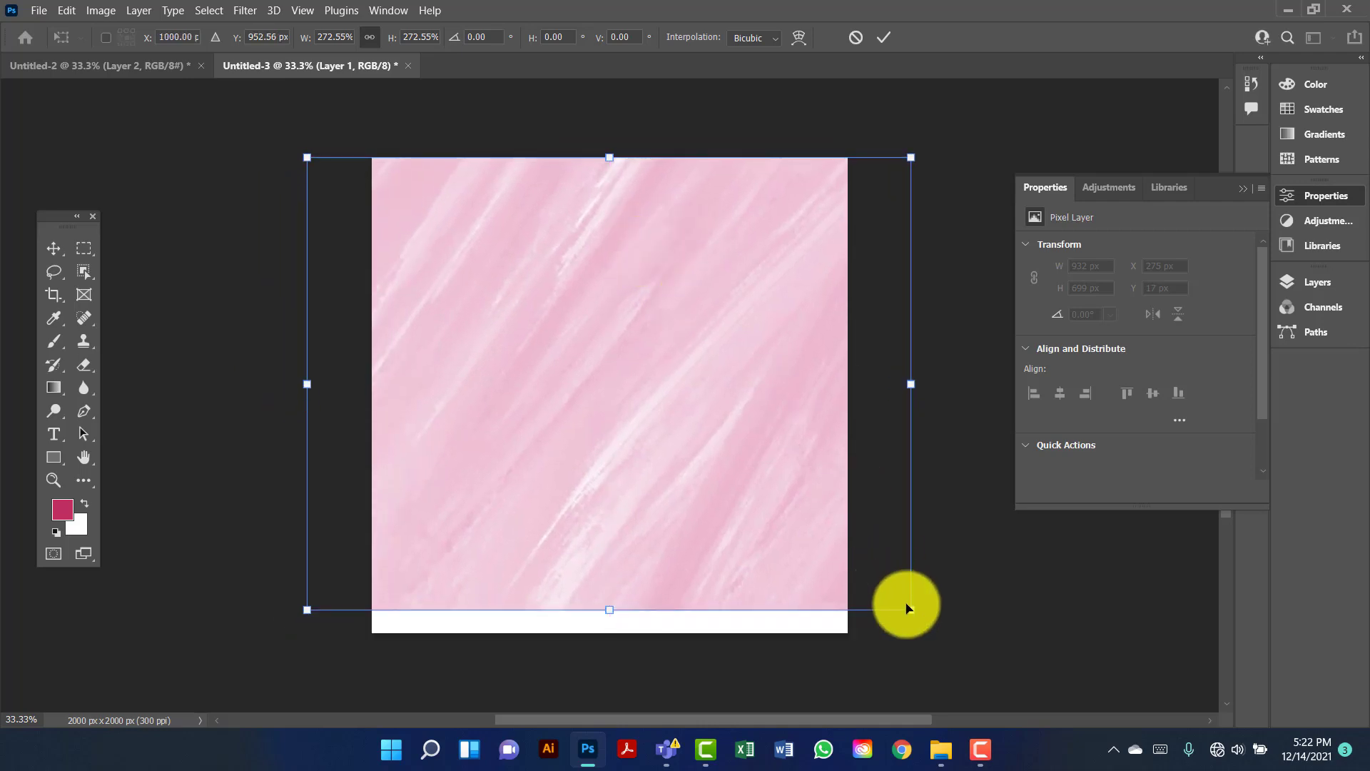
drag(914, 615, 950, 649)
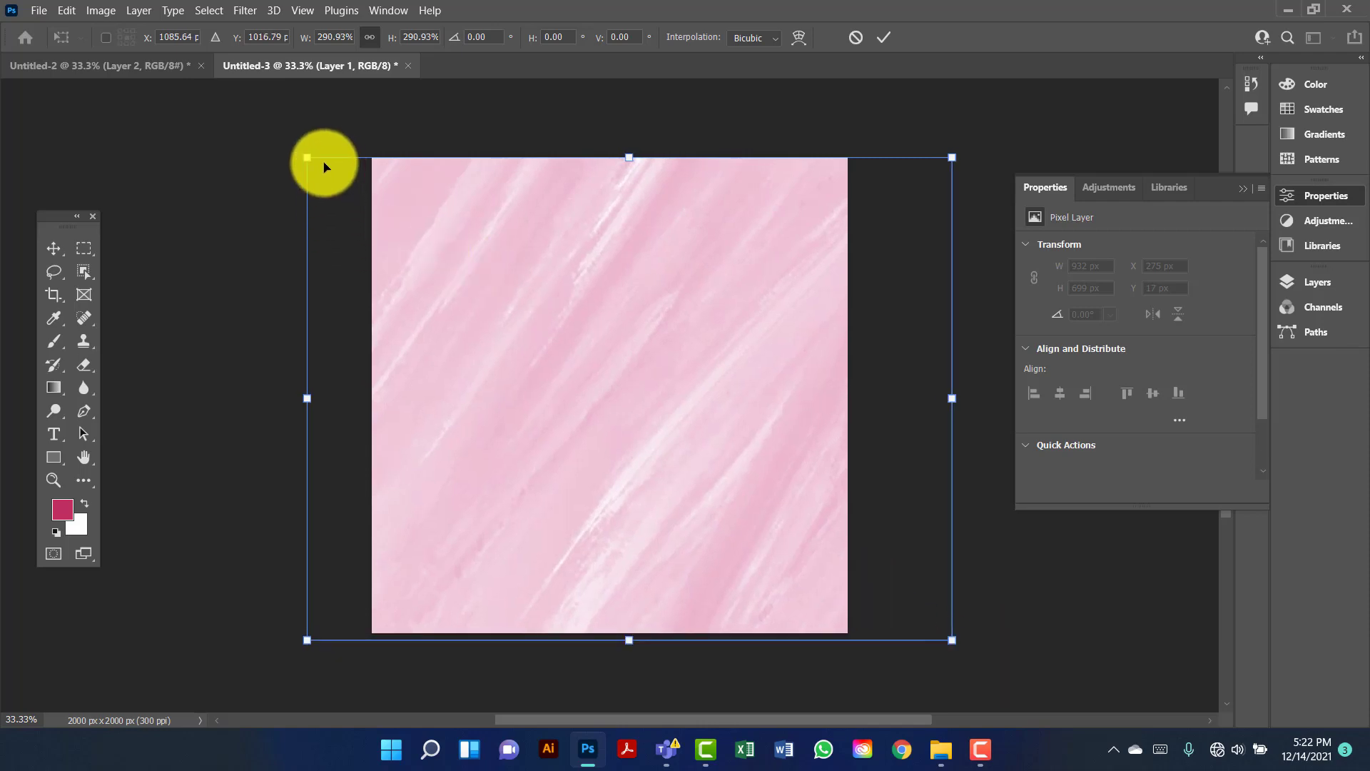
drag(307, 157, 304, 154)
double_click(606, 276)
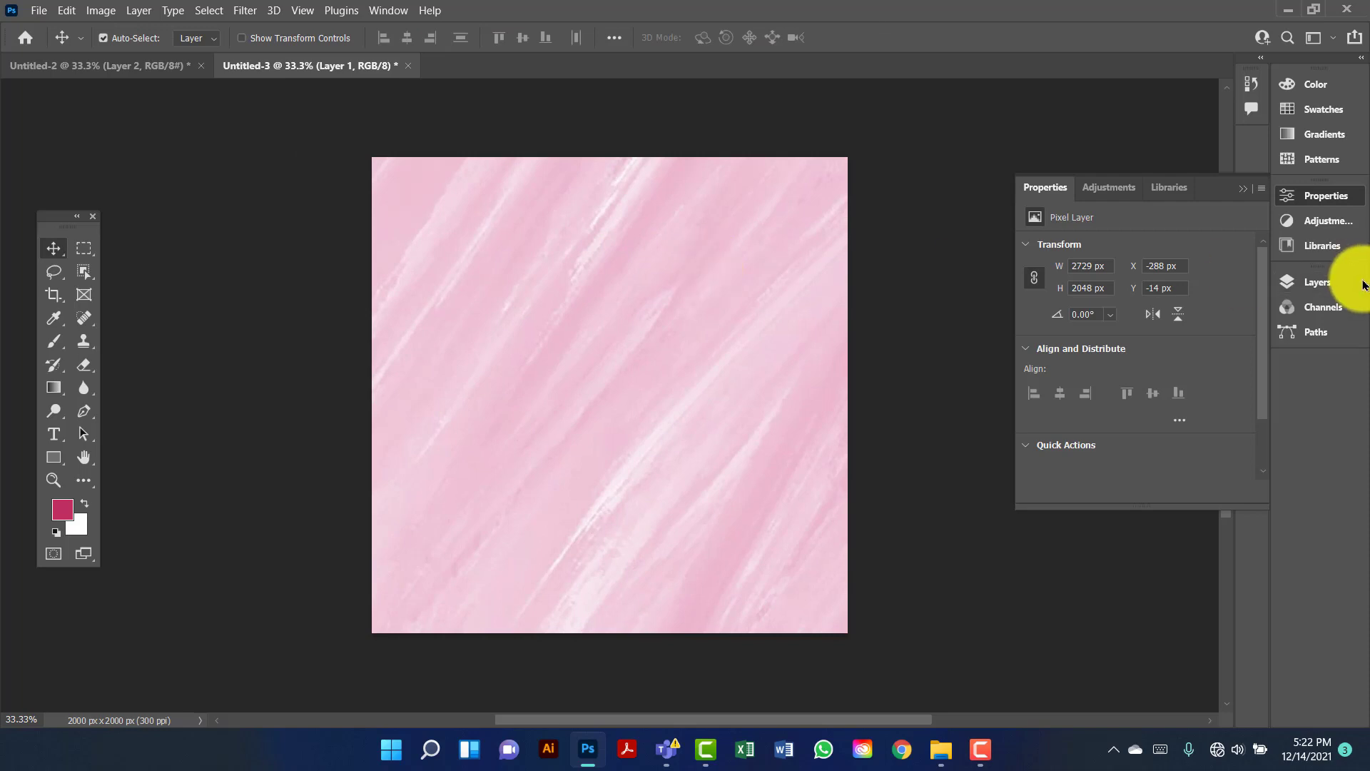
Move the pink texture layer below the Rectangle 1 layer and select the rectangle layer.
click(1318, 282)
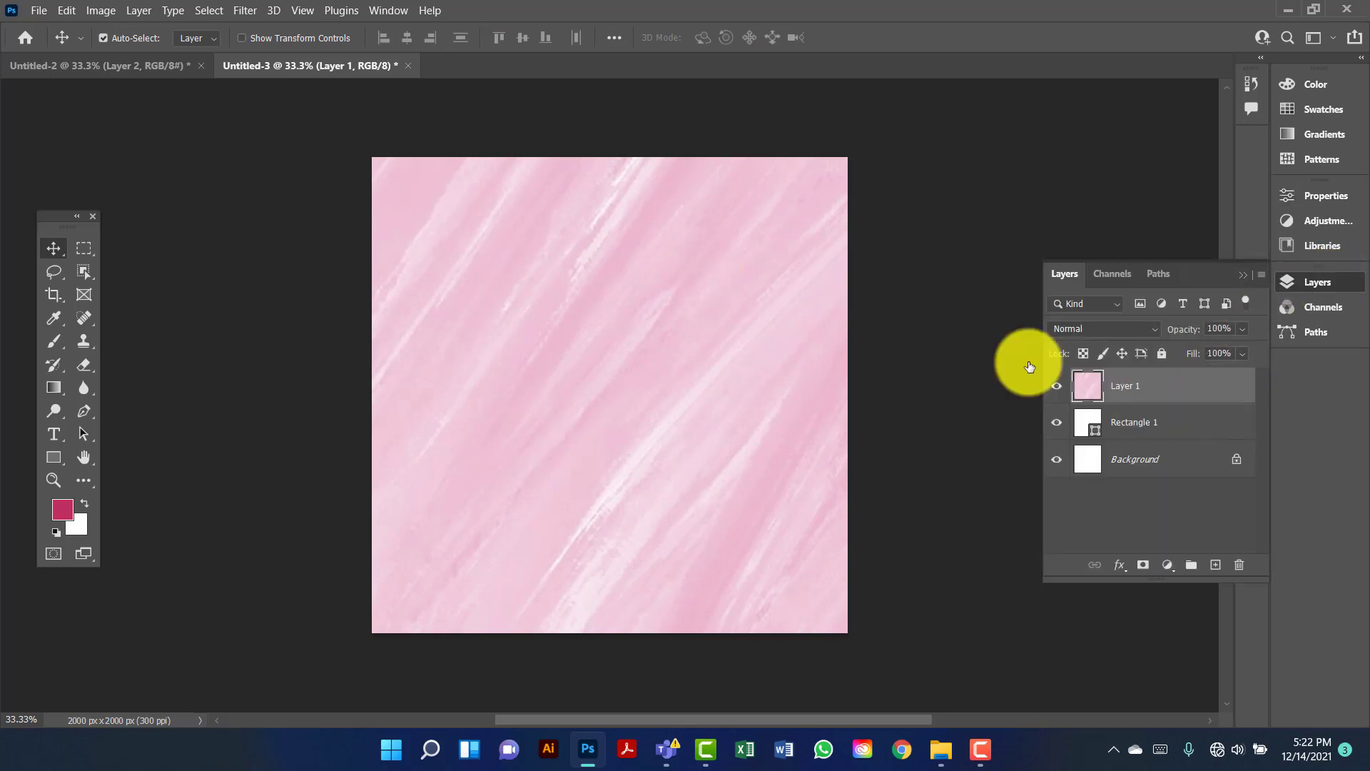
click(1212, 392)
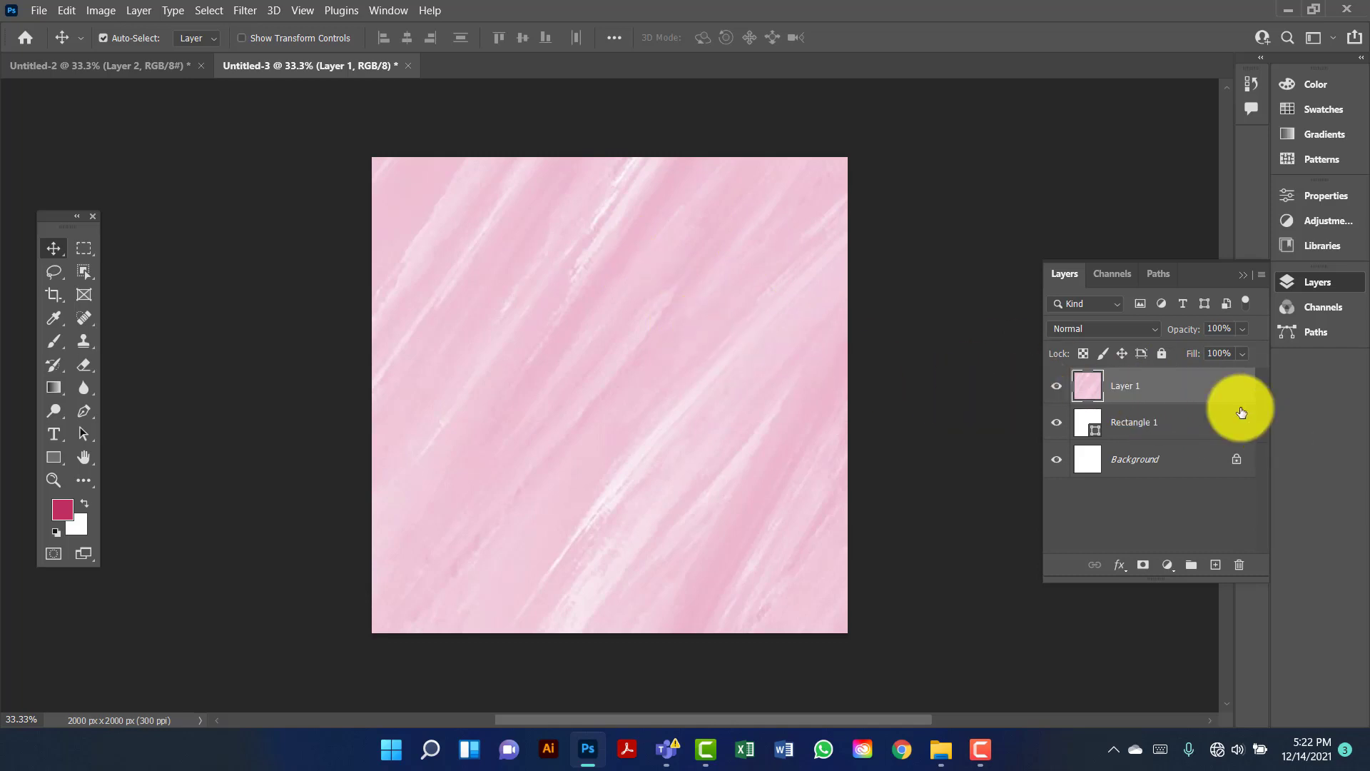
drag(1140, 392, 1140, 435)
click(1160, 393)
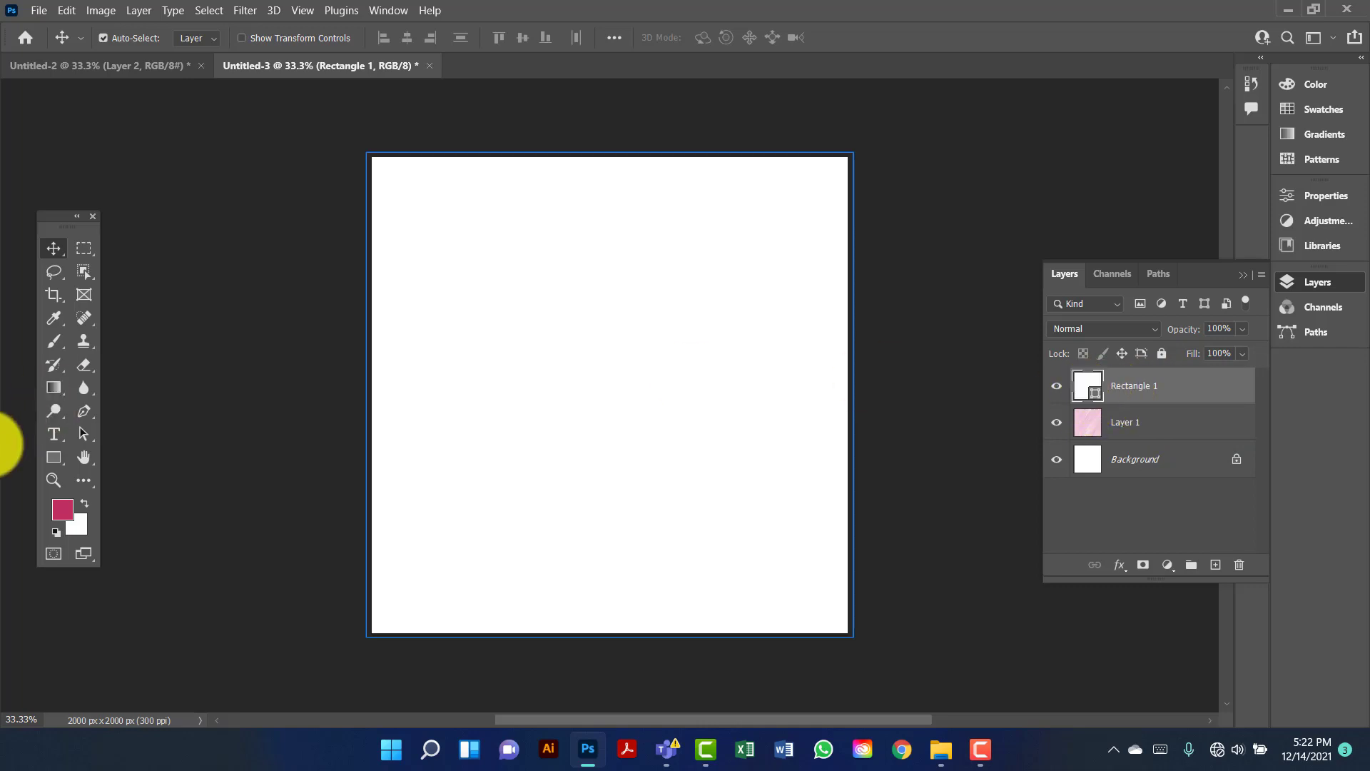
Change the rectangle's fill to the light pink f0bdc1.
click(57, 459)
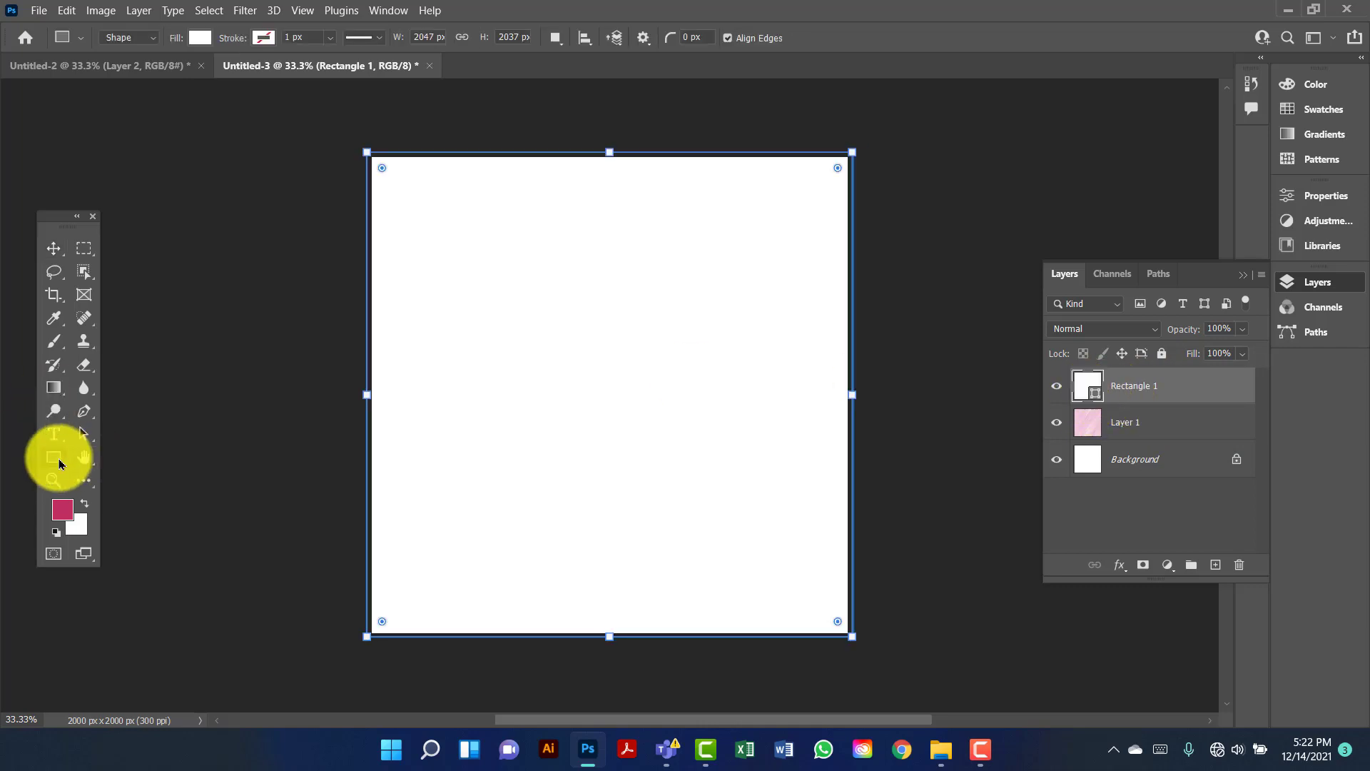
click(199, 41)
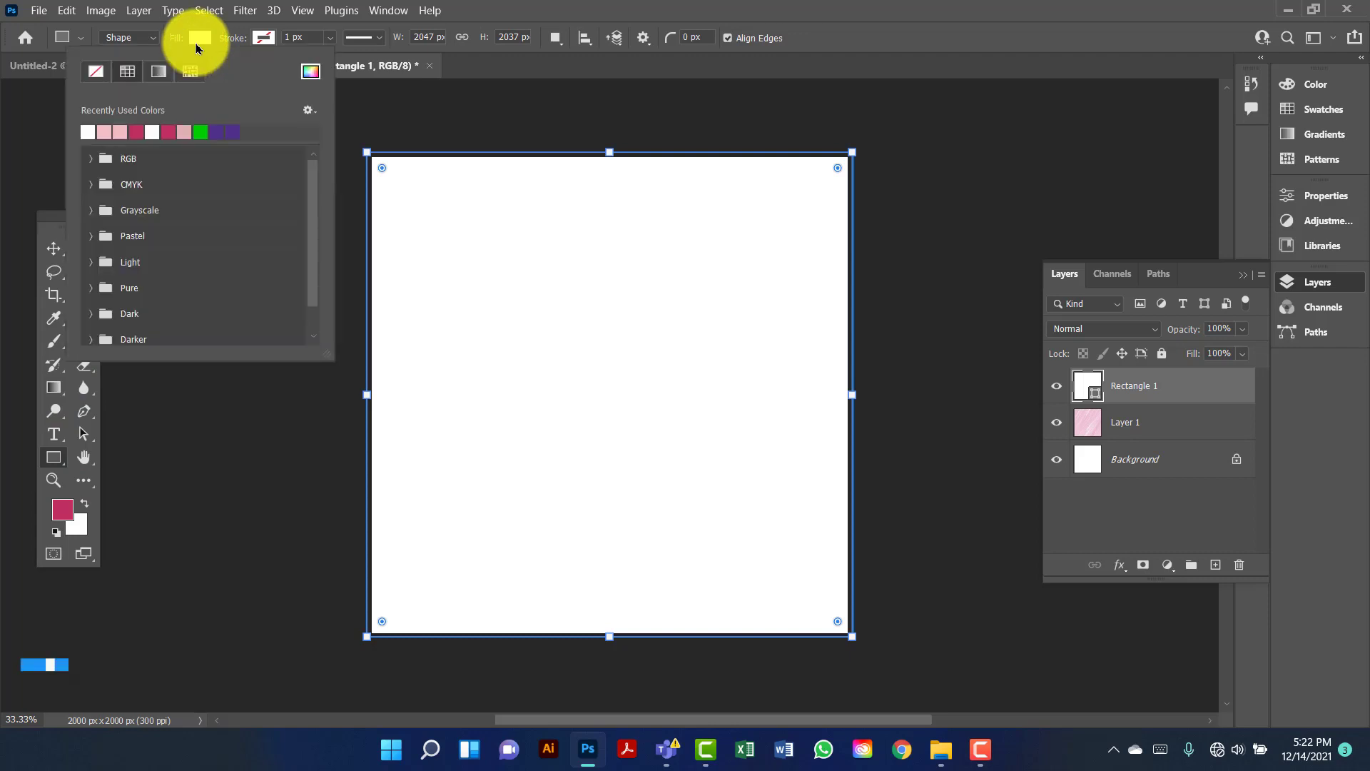
click(114, 128)
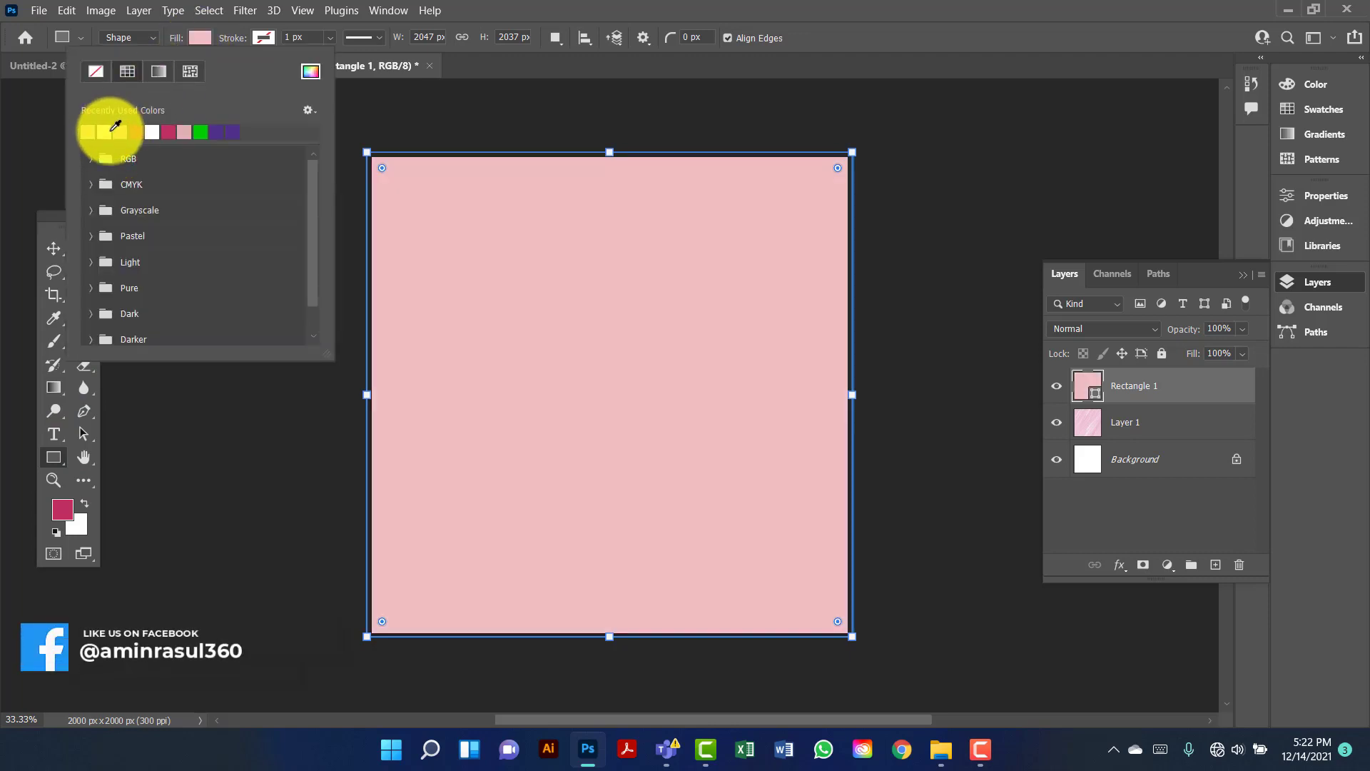
click(200, 39)
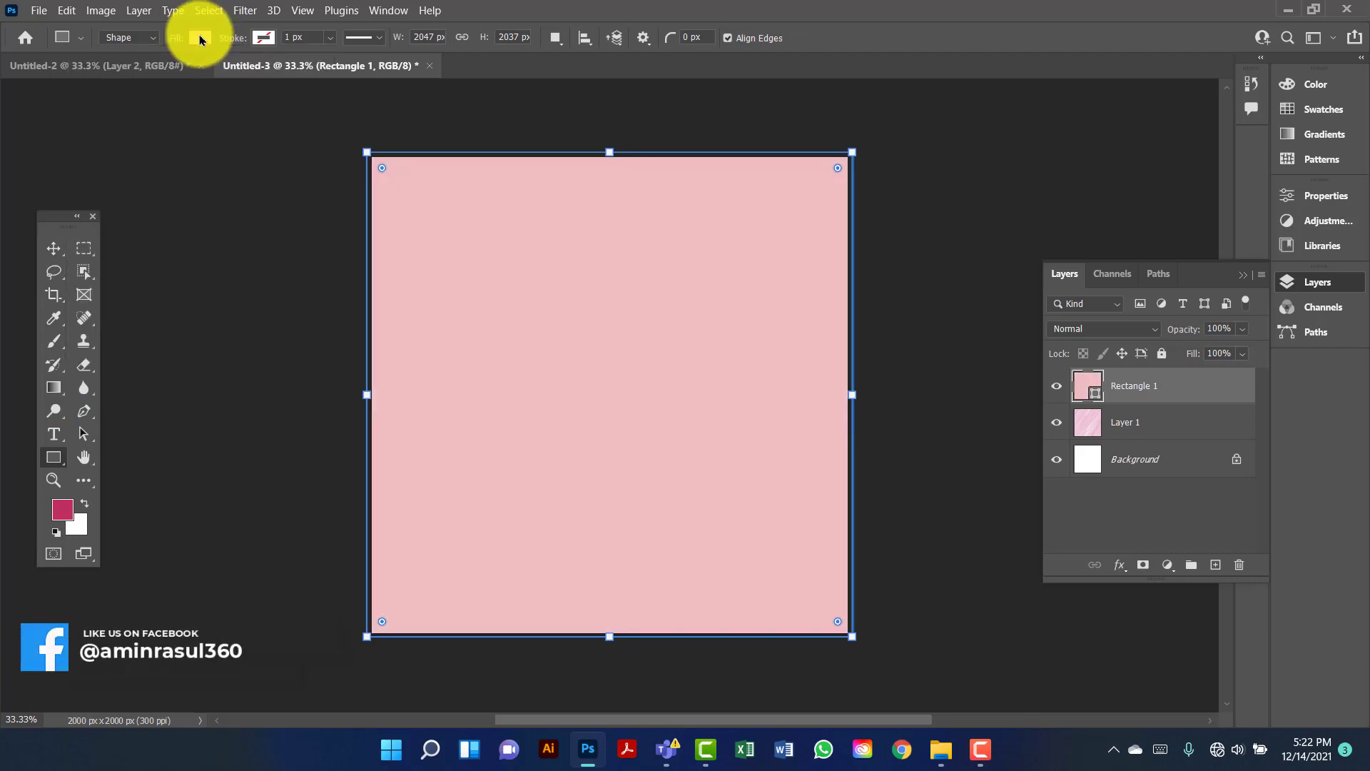
click(201, 39)
click(311, 71)
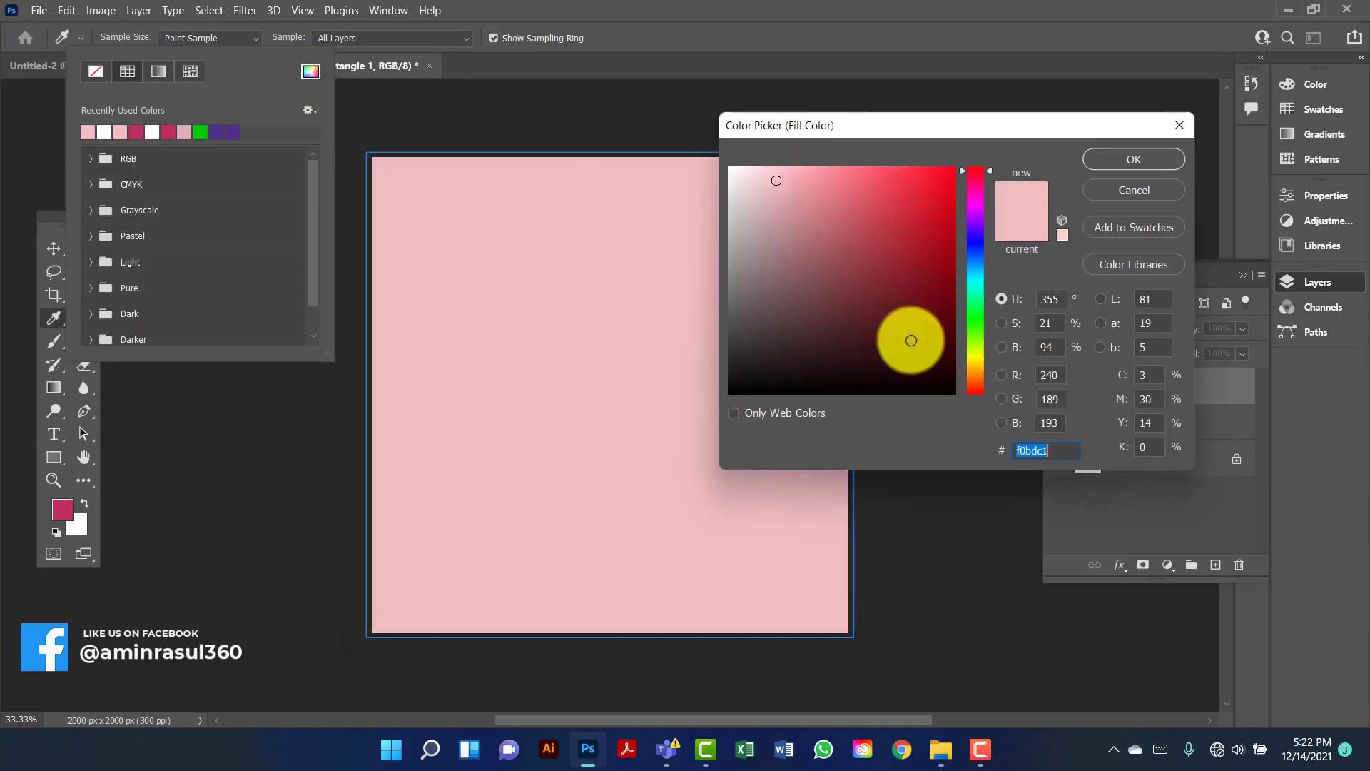
drag(1066, 459, 1003, 452)
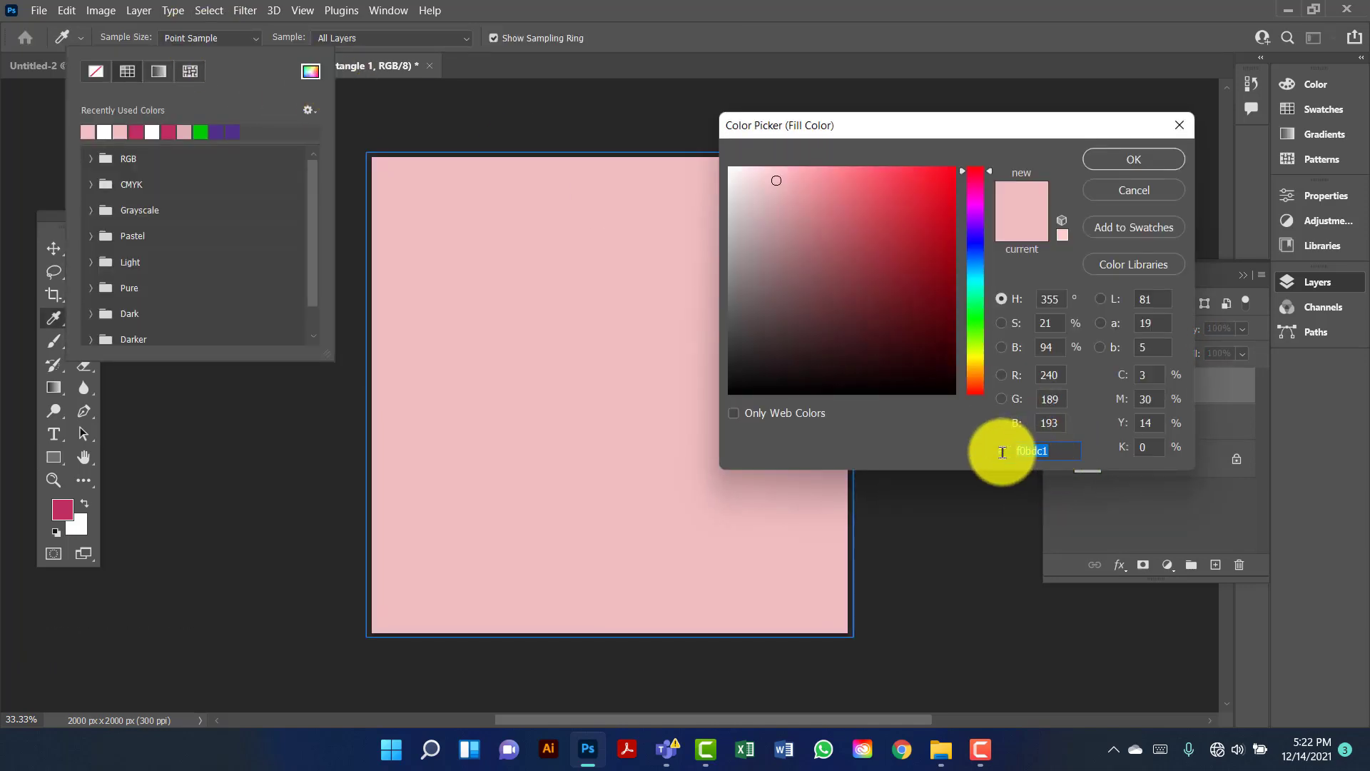
click(1133, 159)
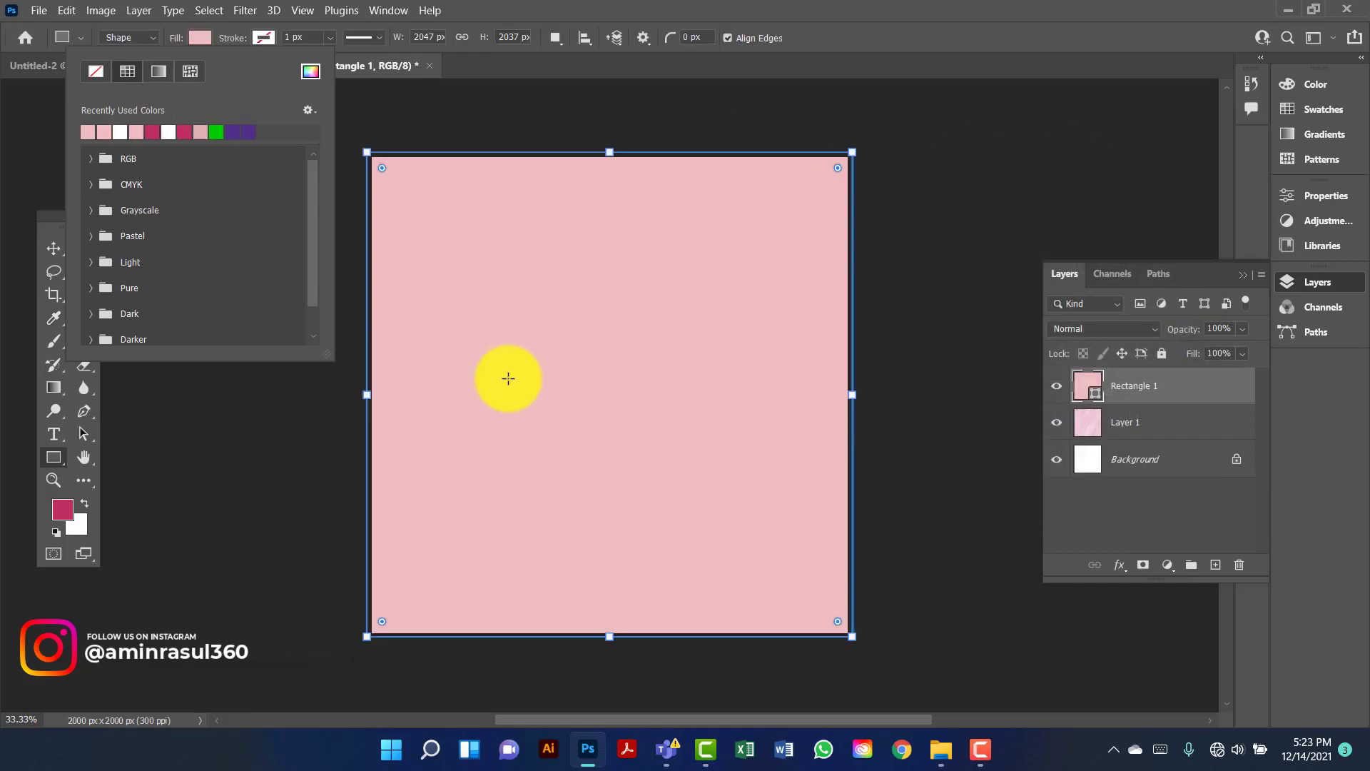
Reduce the light pink rectangle layer's opacity to 50% so the brushed texture shows through.
click(1242, 330)
drag(1244, 334, 1188, 357)
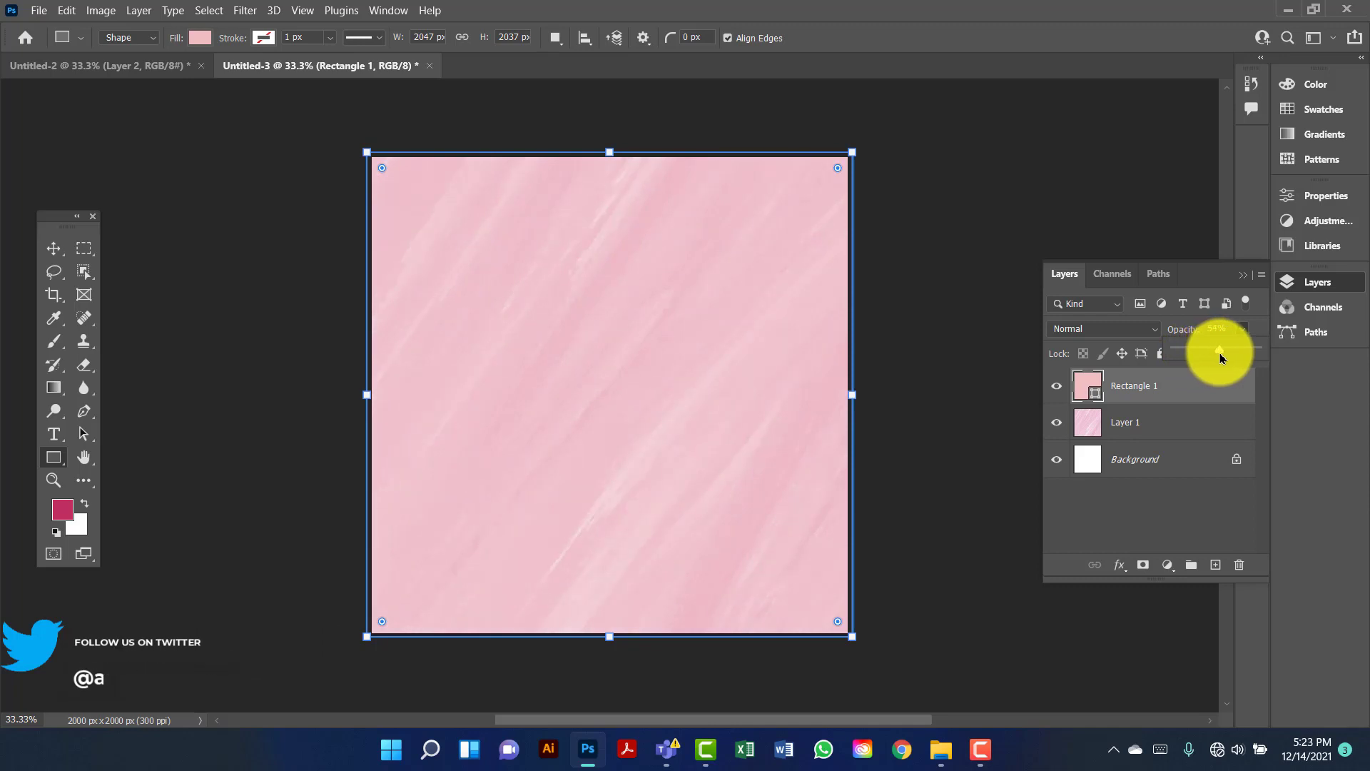
click(1166, 336)
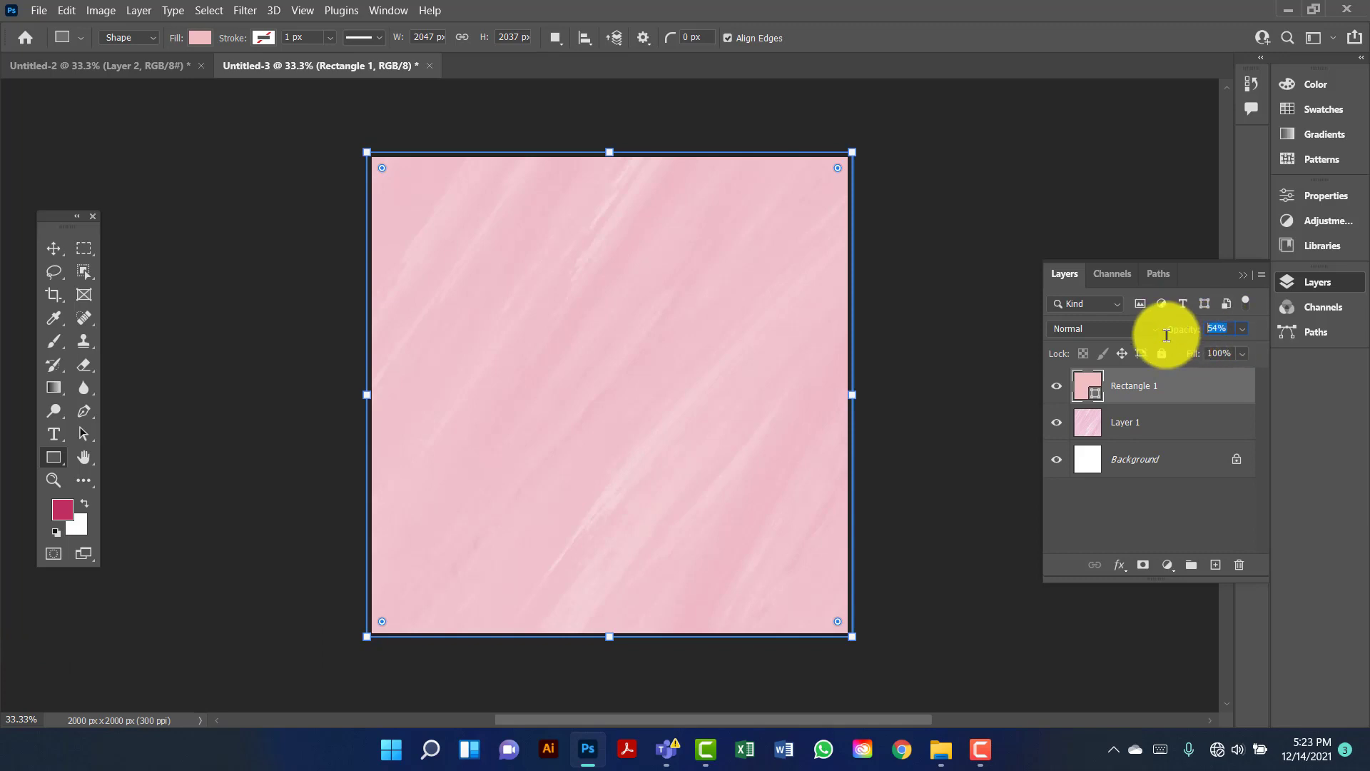
text(50)
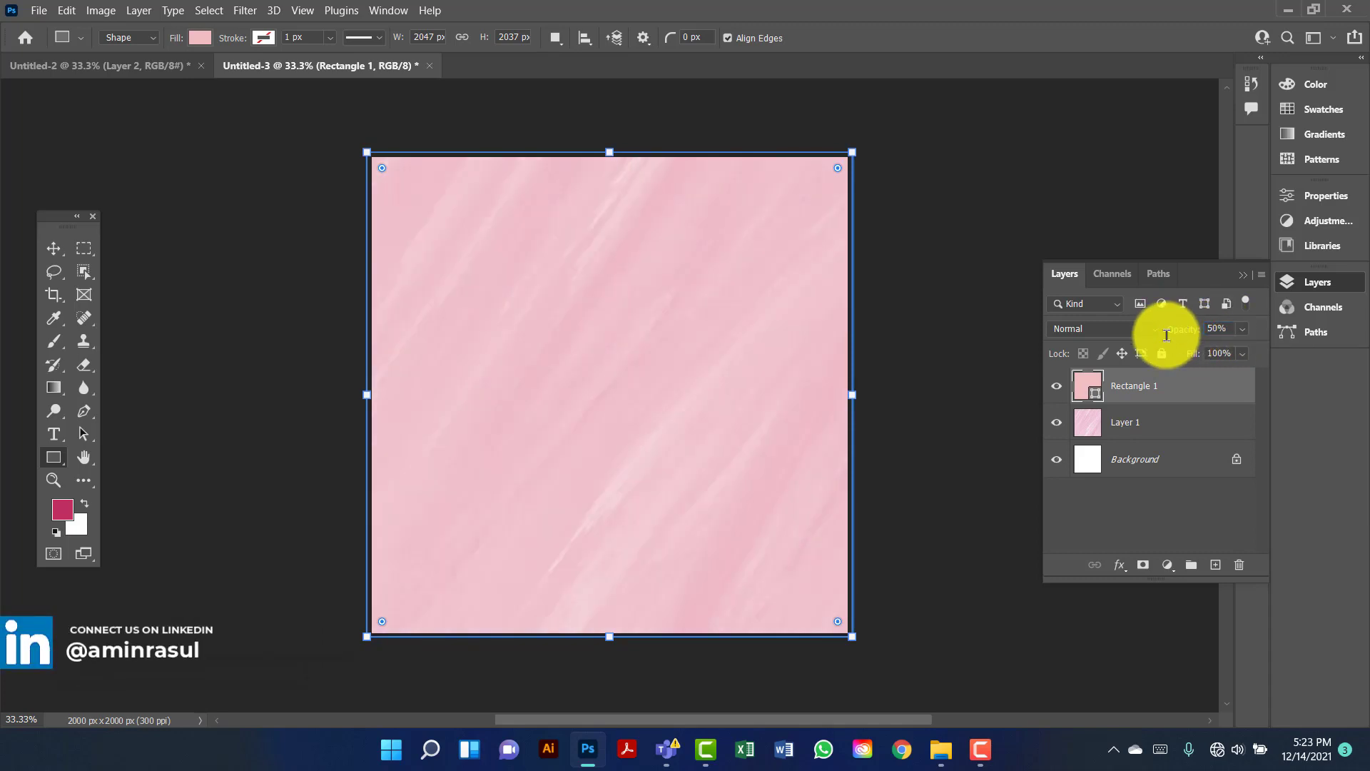
Unlock the base layer and group it with the texture and rectangle layers in a locked group named Background.
click(1236, 459)
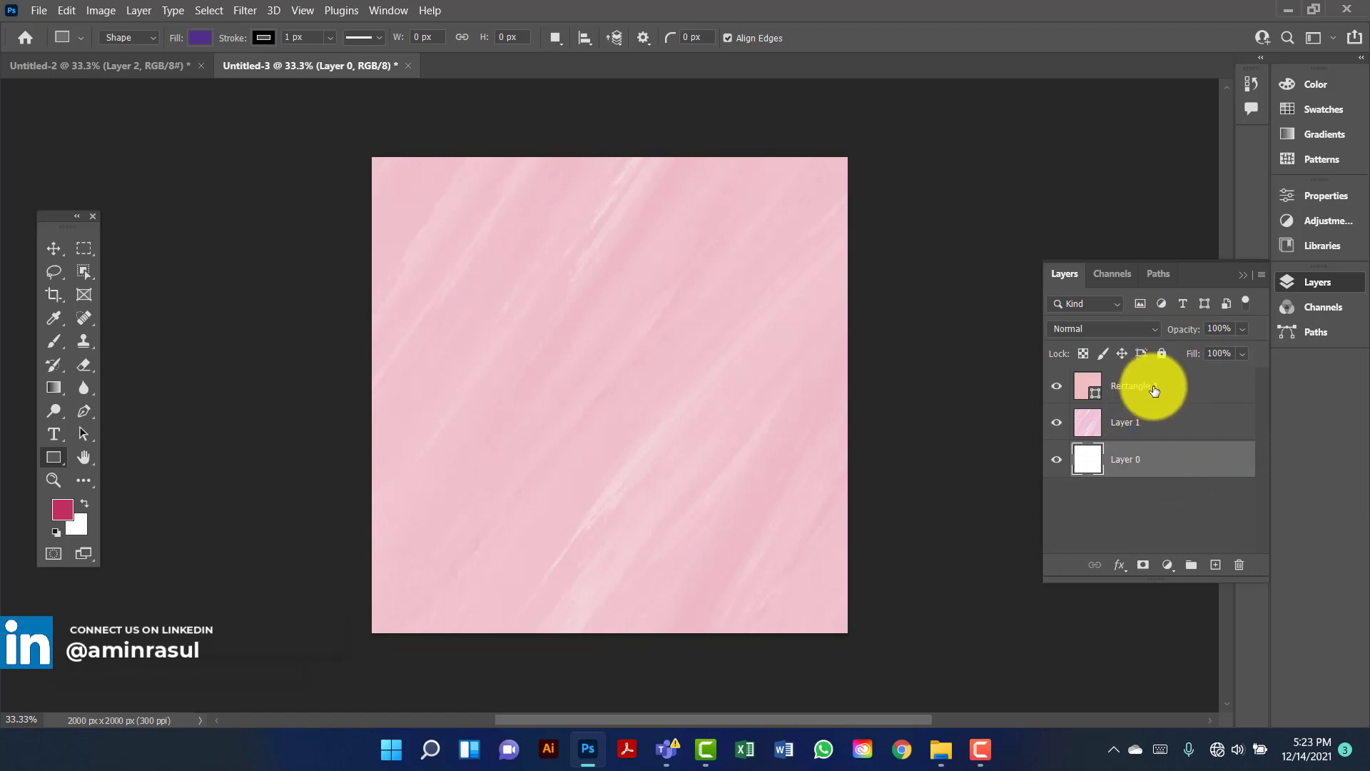
shift+click(1155, 390)
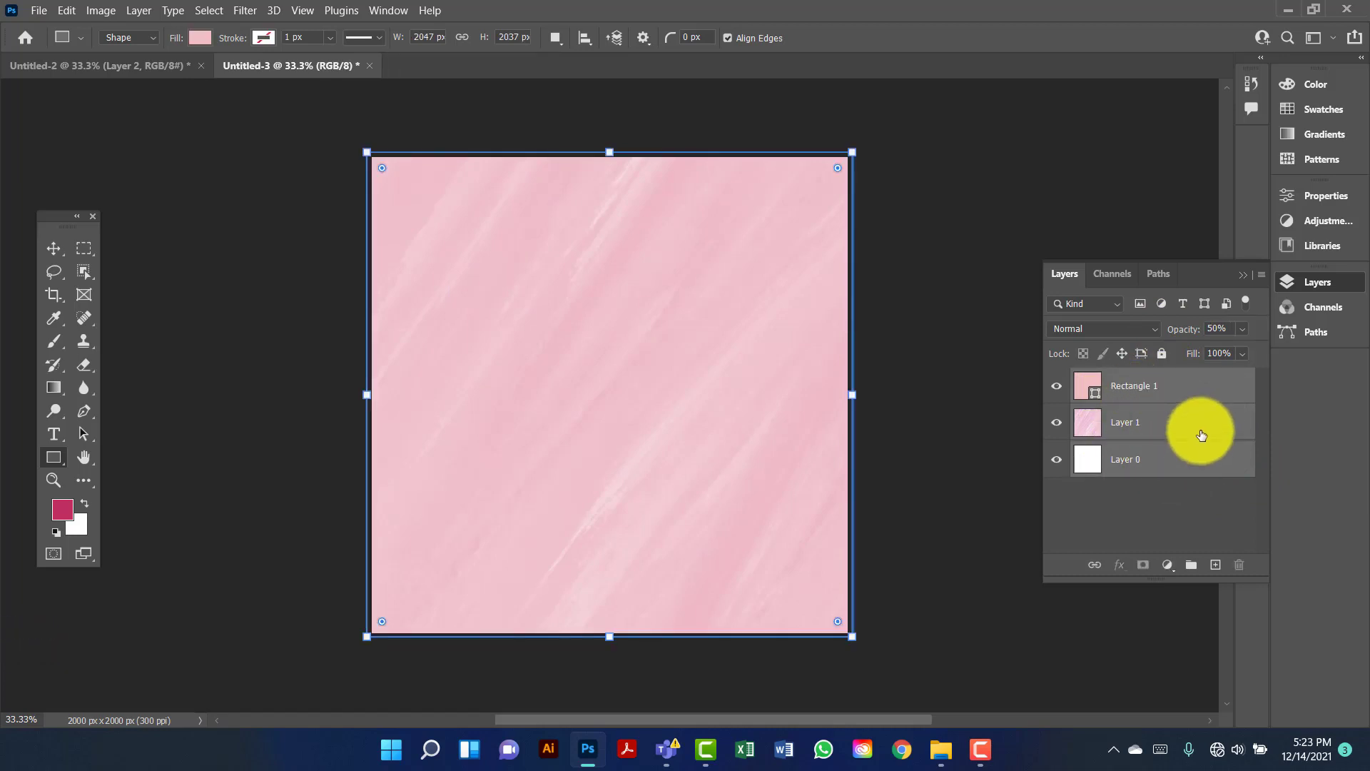
key(ctrl+g)
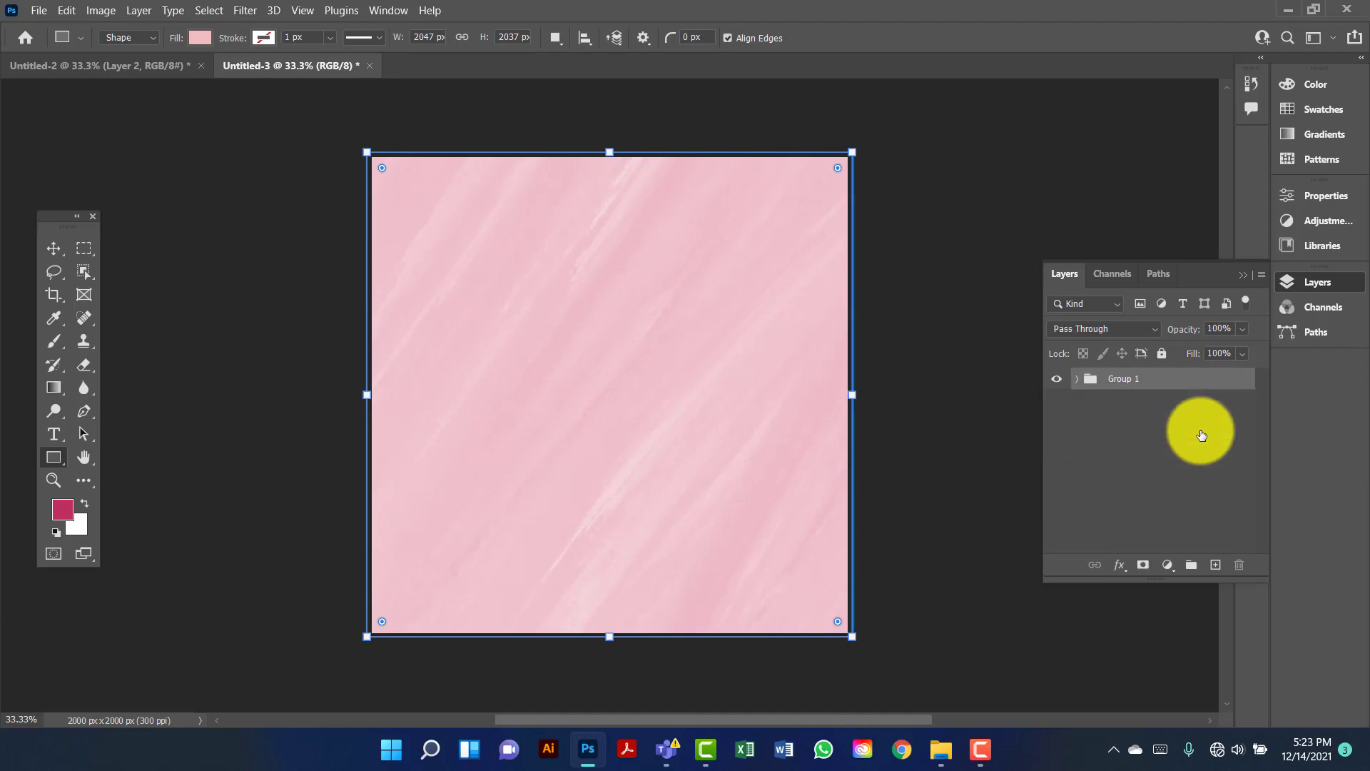
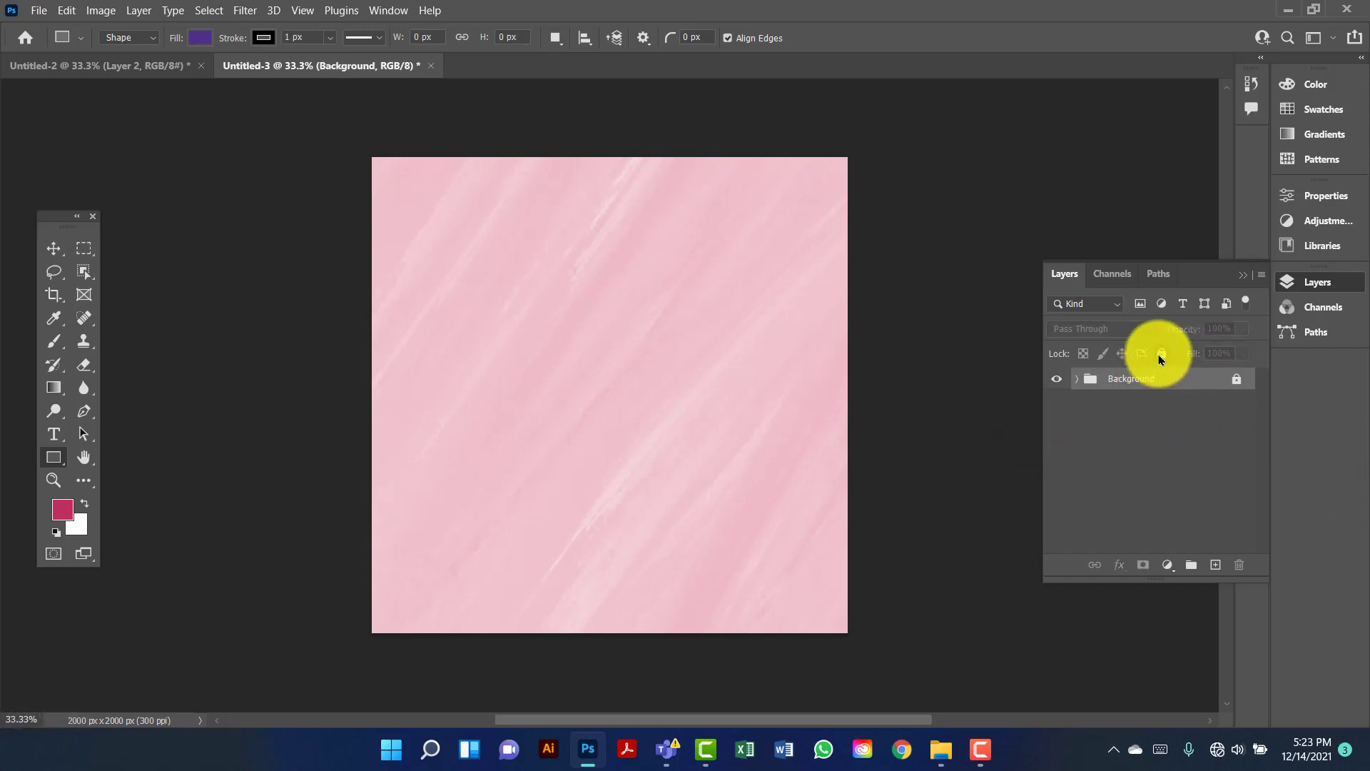
Draw a purple circle about 1050 × 1050 px with the Ellipse tool and move it near the canvas centre.
right_click(54, 457)
click(128, 469)
drag(547, 340, 666, 479)
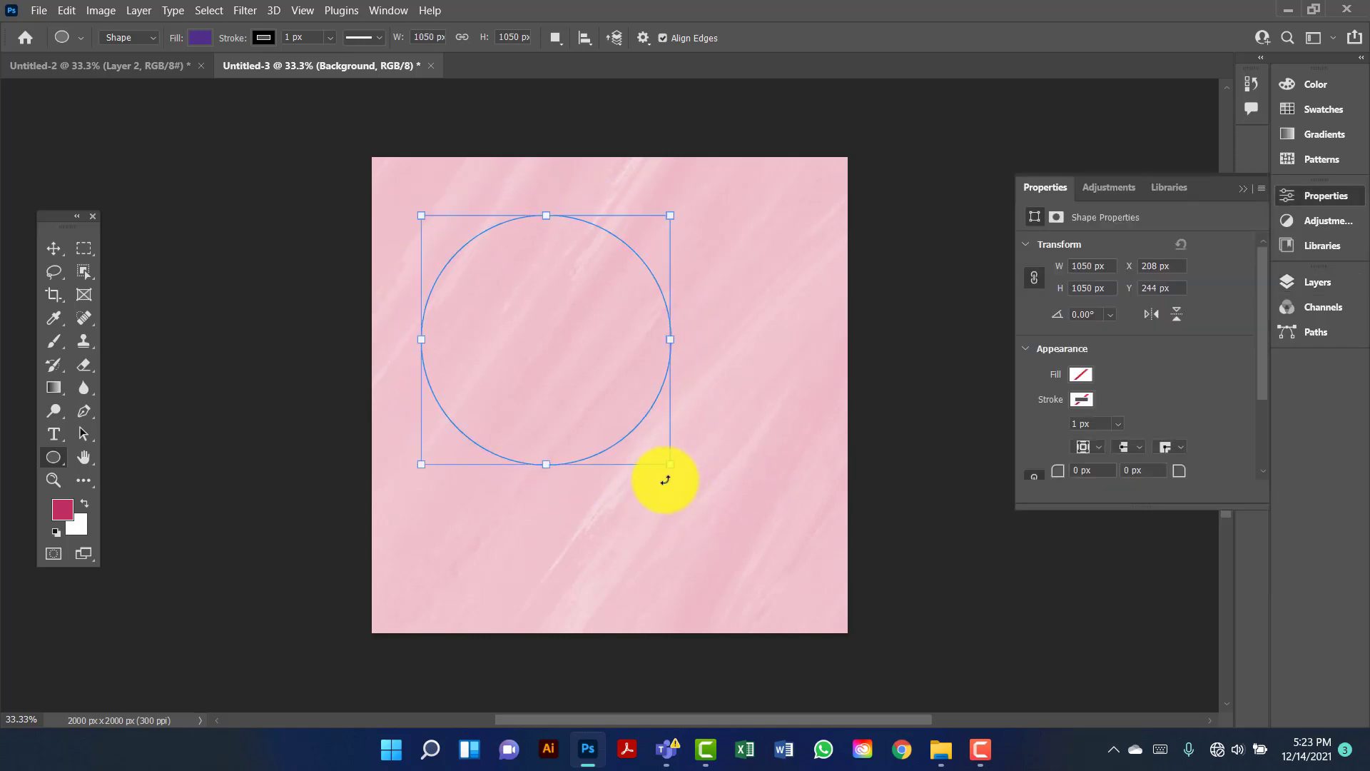
click(53, 249)
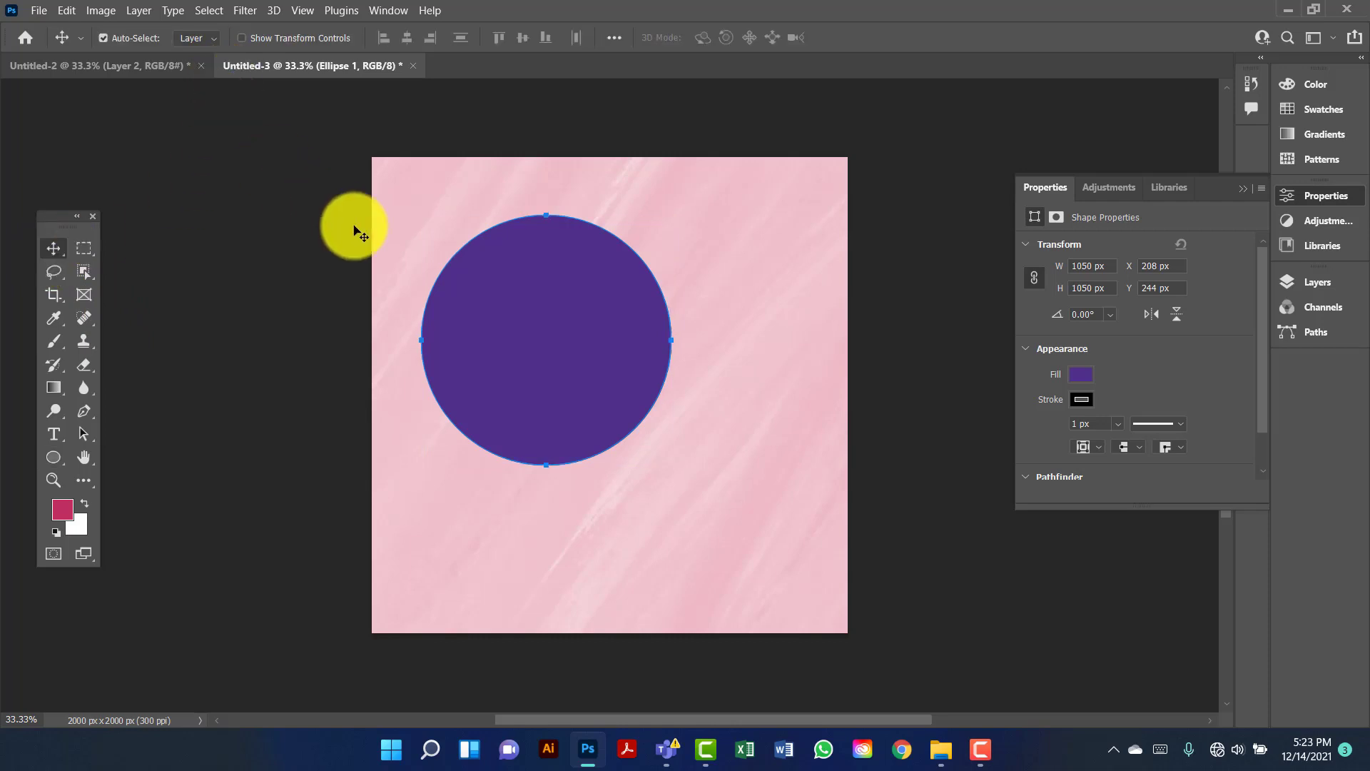
drag(520, 335, 590, 396)
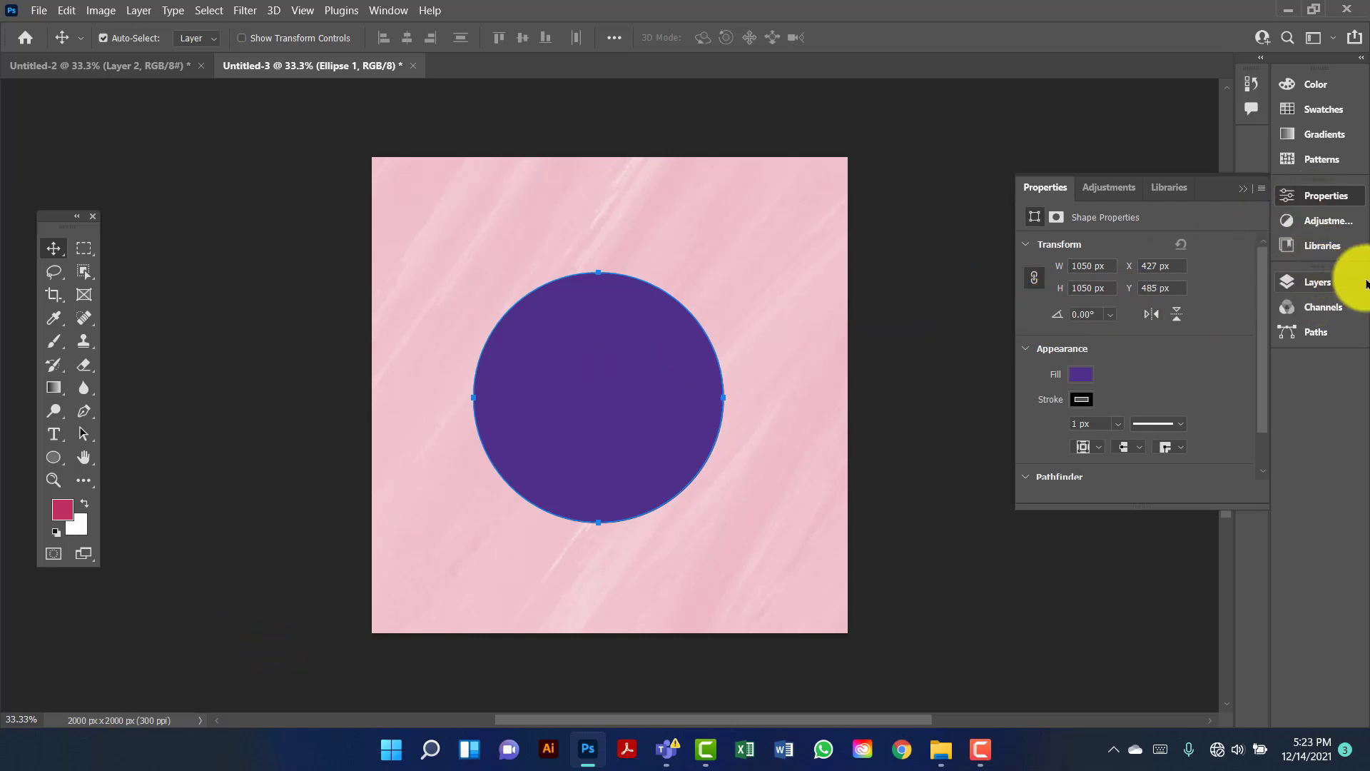
Float the Layers panel on its own and shift the purple circle about 18 px right and 11 px up.
click(1321, 284)
drag(1277, 295, 1065, 214)
double_click(1149, 231)
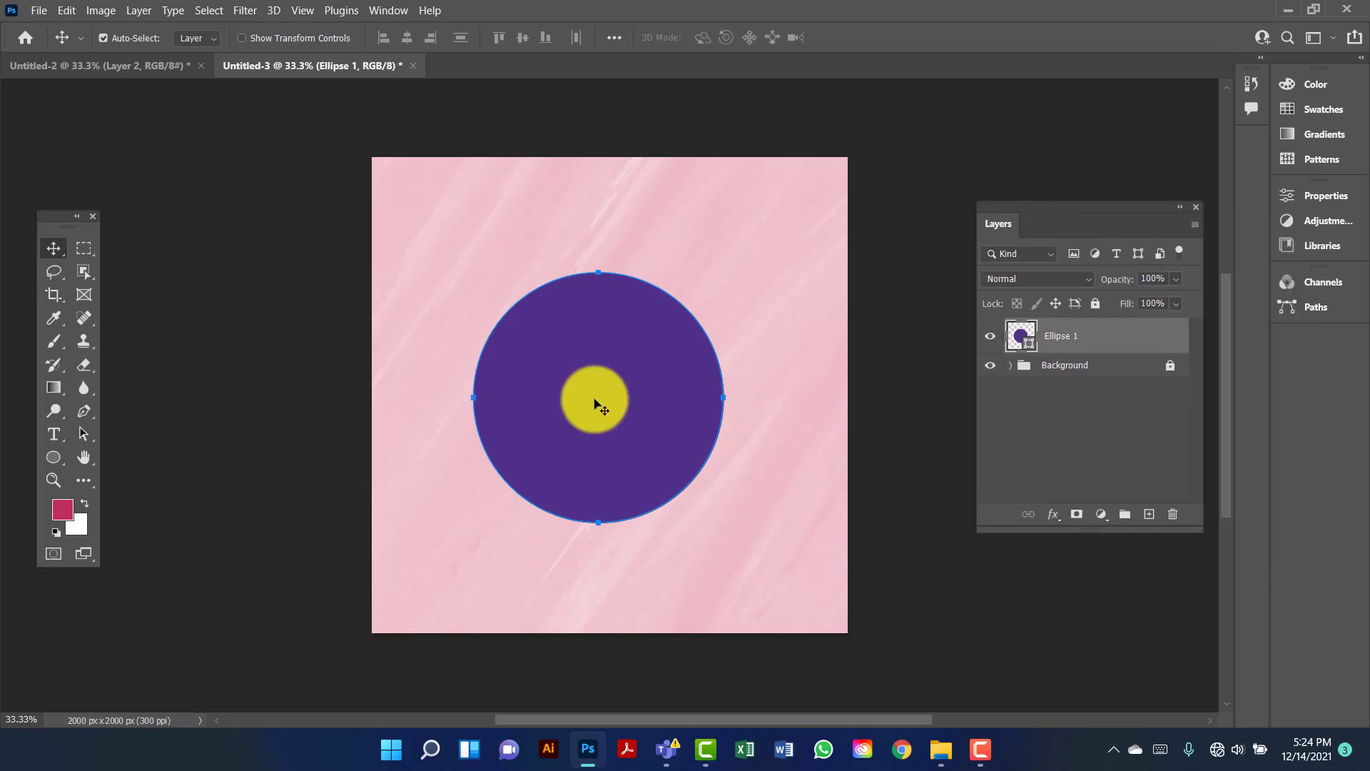
drag(622, 419, 625, 415)
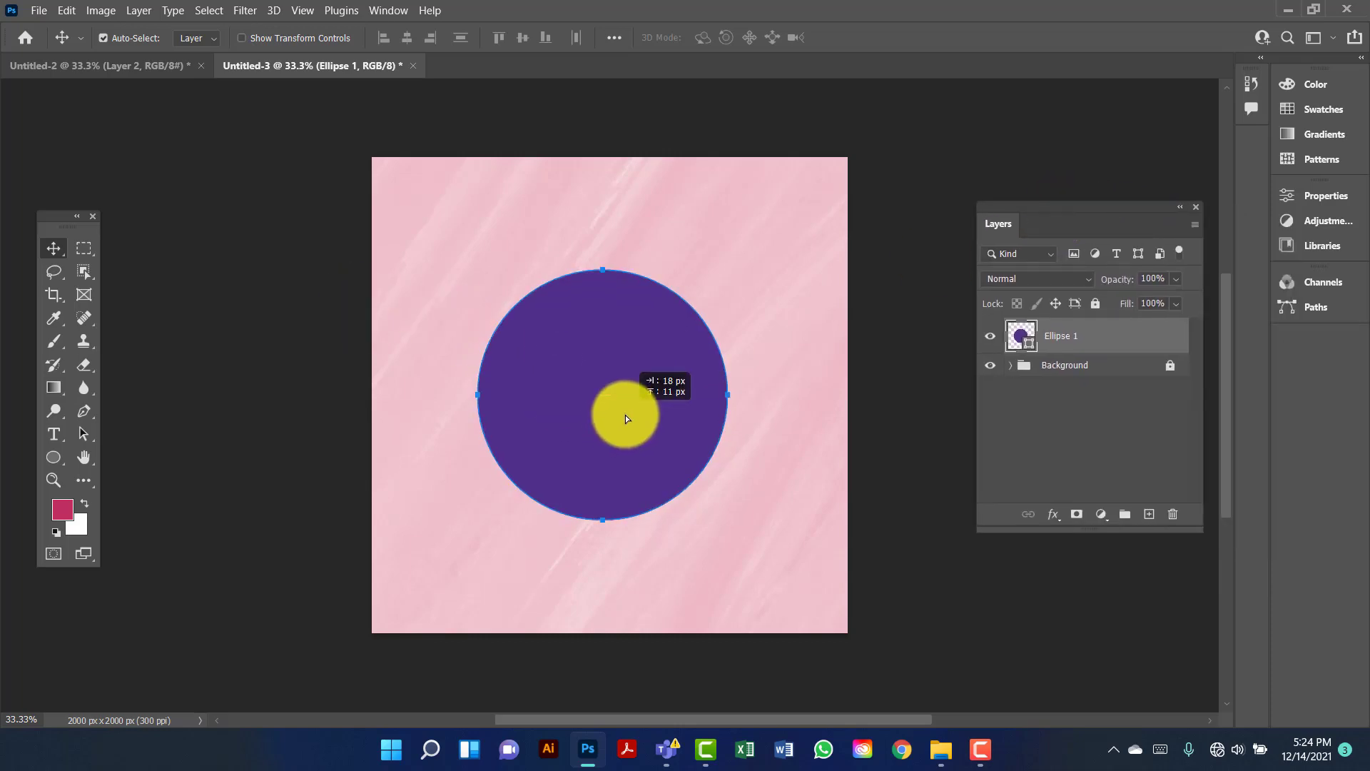
Bring the sneaker photo from Untitled-2 into Untitled-3 and scale it to about 92% over the purple circle.
click(121, 66)
mouse_move(636, 427)
mouse_down()
mouse_move(600, 320)
mouse_move(395, 143)
mouse_move(364, 52)
mouse_move(562, 357)
mouse_move(637, 410)
mouse_up()
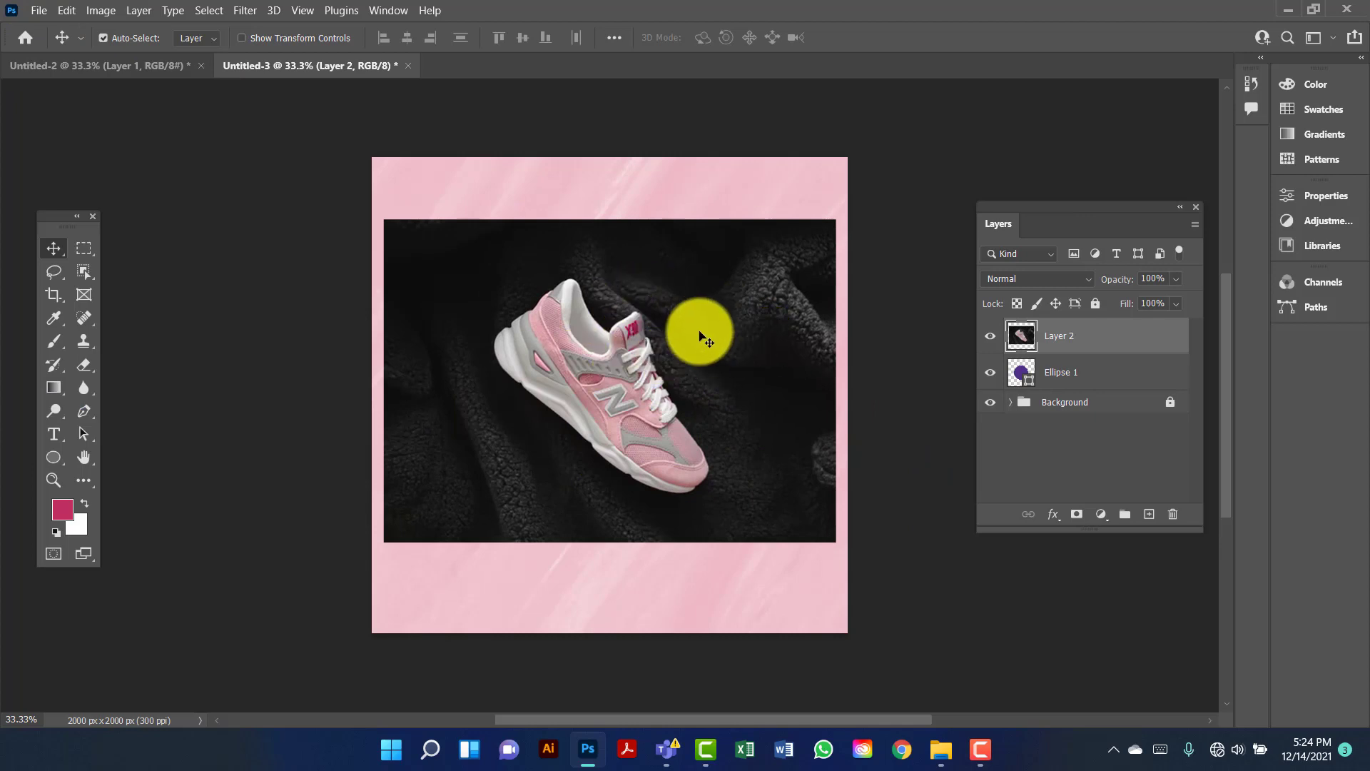
click(65, 9)
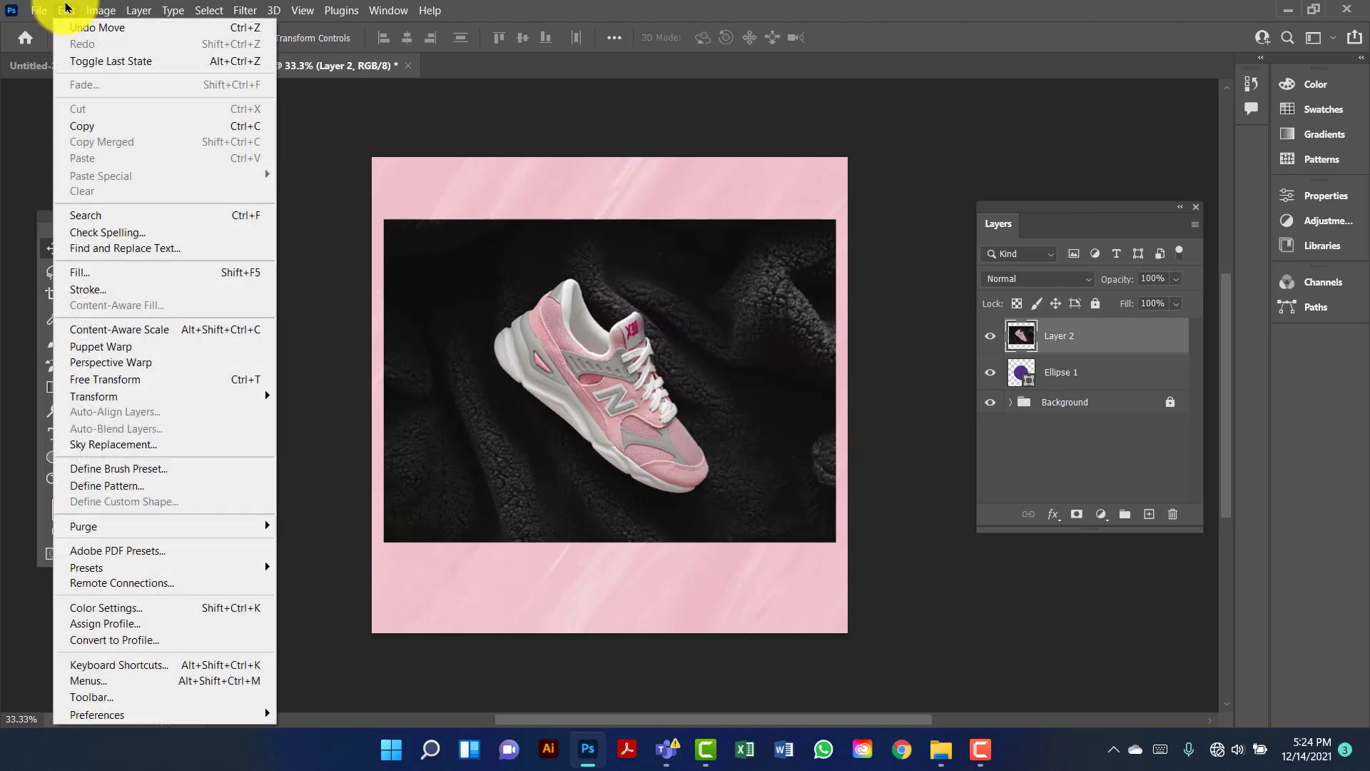
click(152, 382)
drag(839, 217, 814, 256)
drag(670, 342, 687, 334)
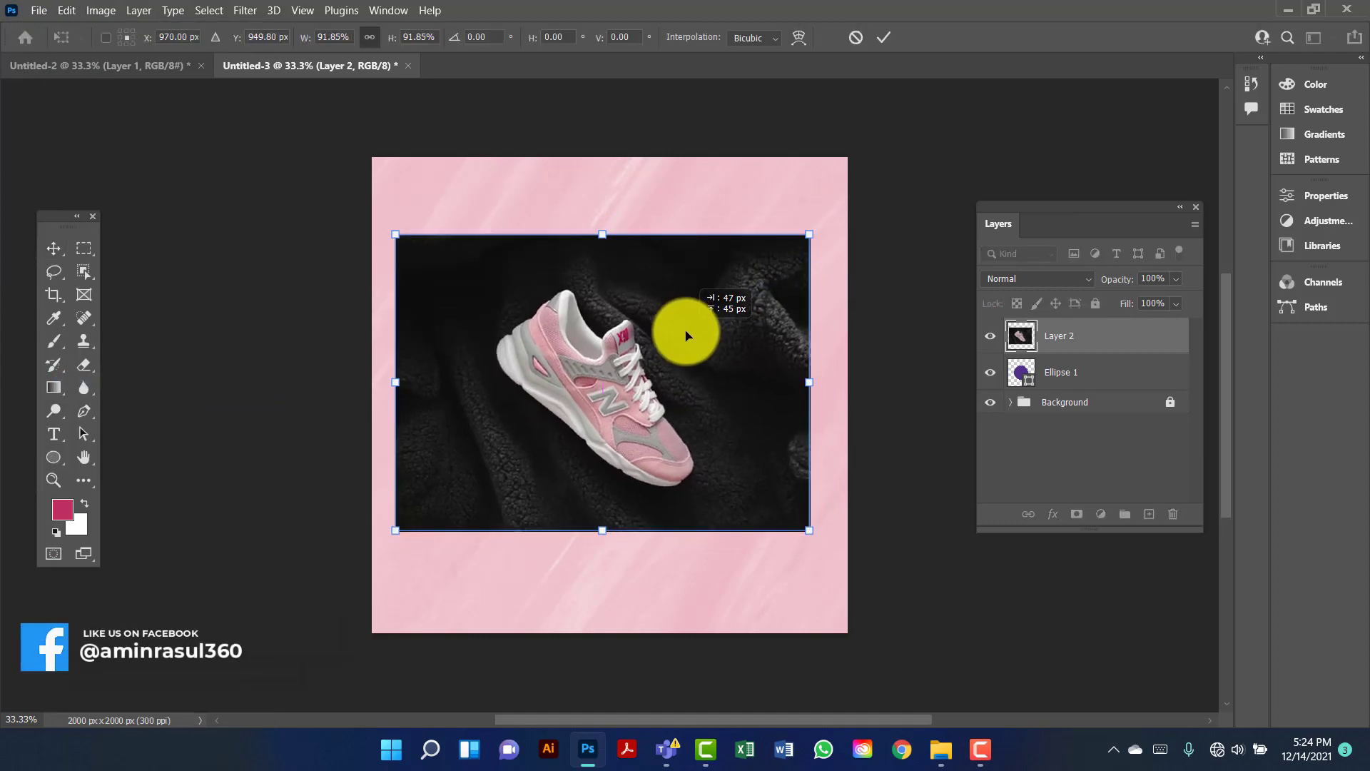
key(Return)
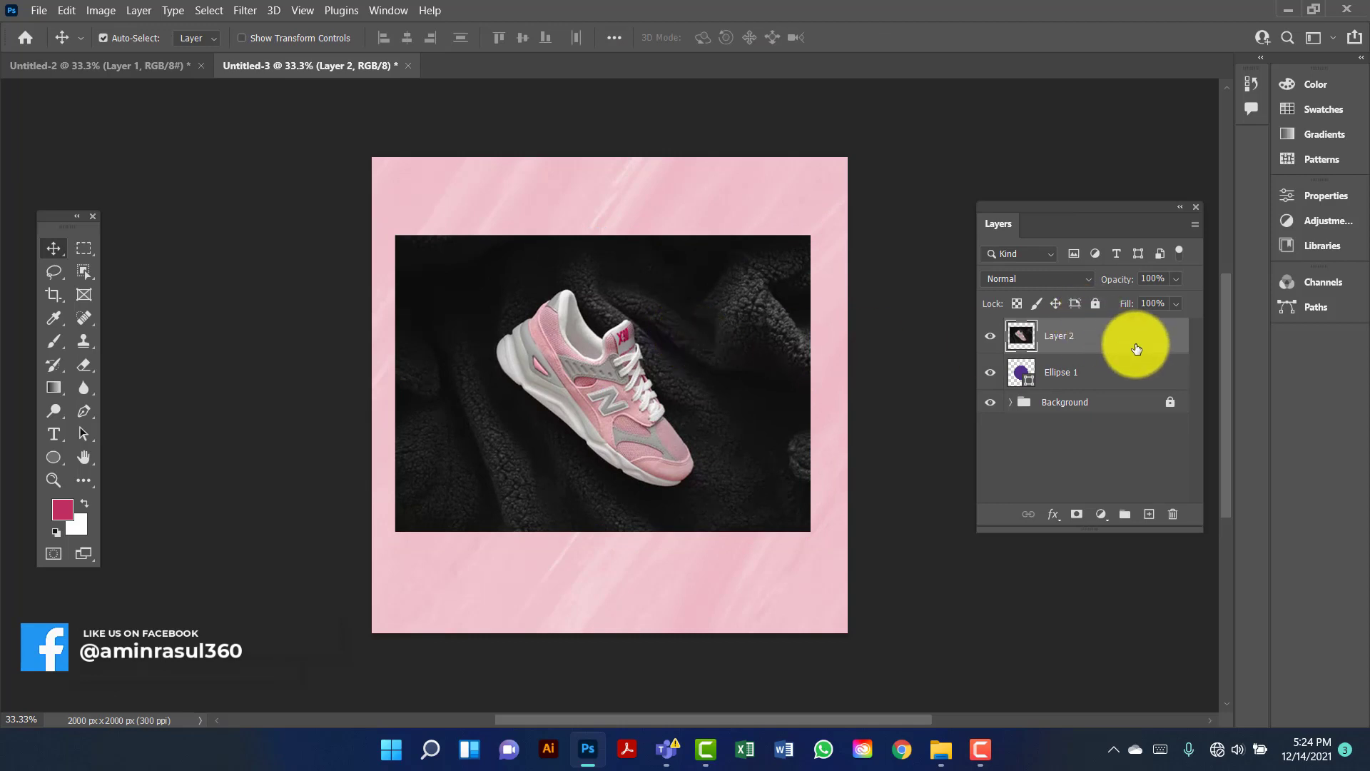
Clip the sneaker photo to the purple circle with a clipping mask, keeping the shoe framed inside it.
double_click(1172, 346)
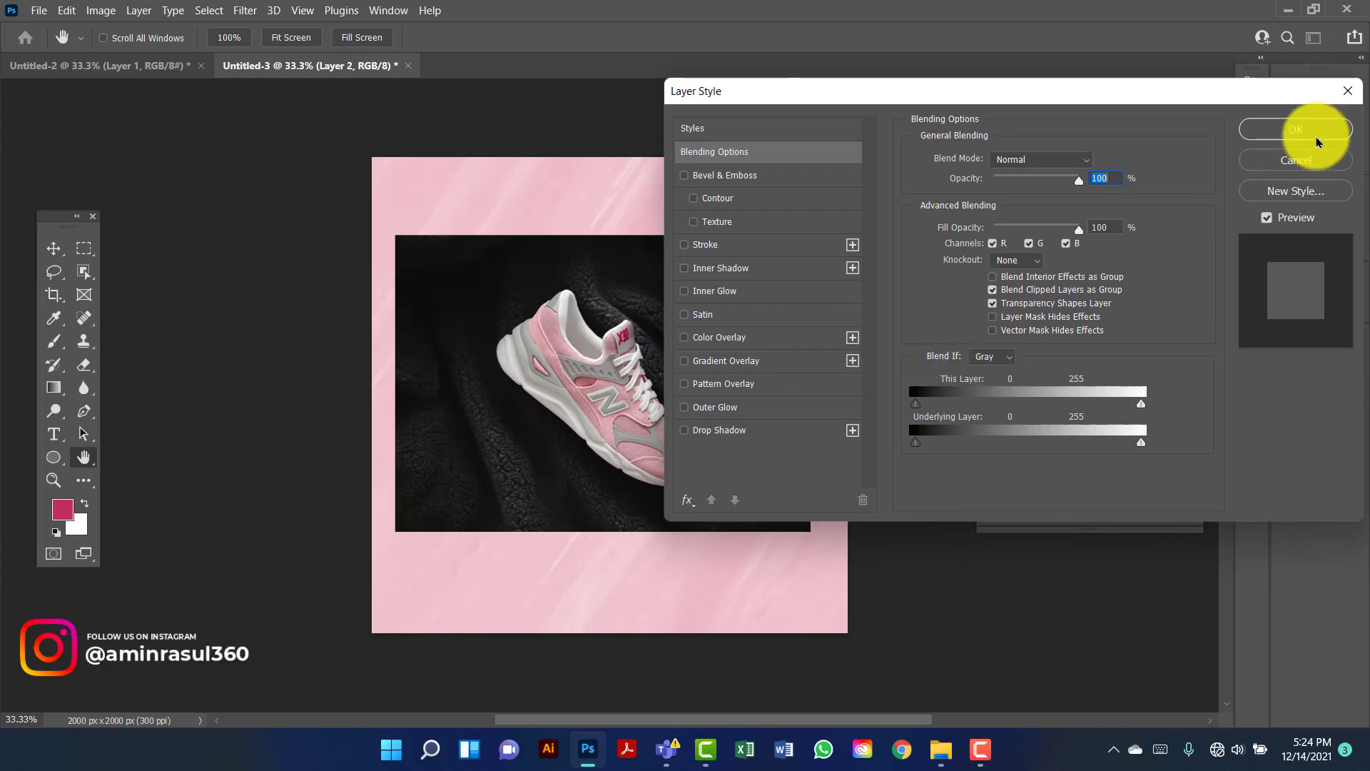
click(1348, 92)
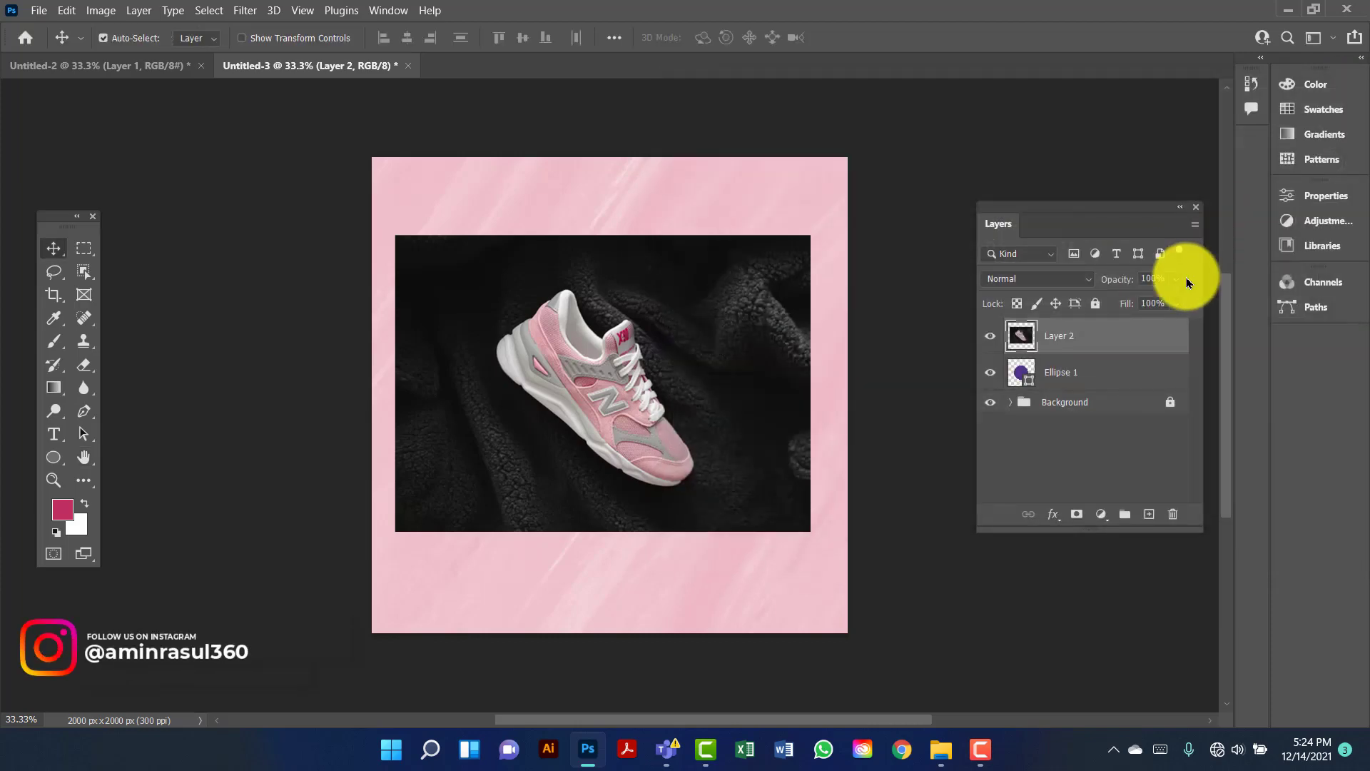
right_click(1149, 350)
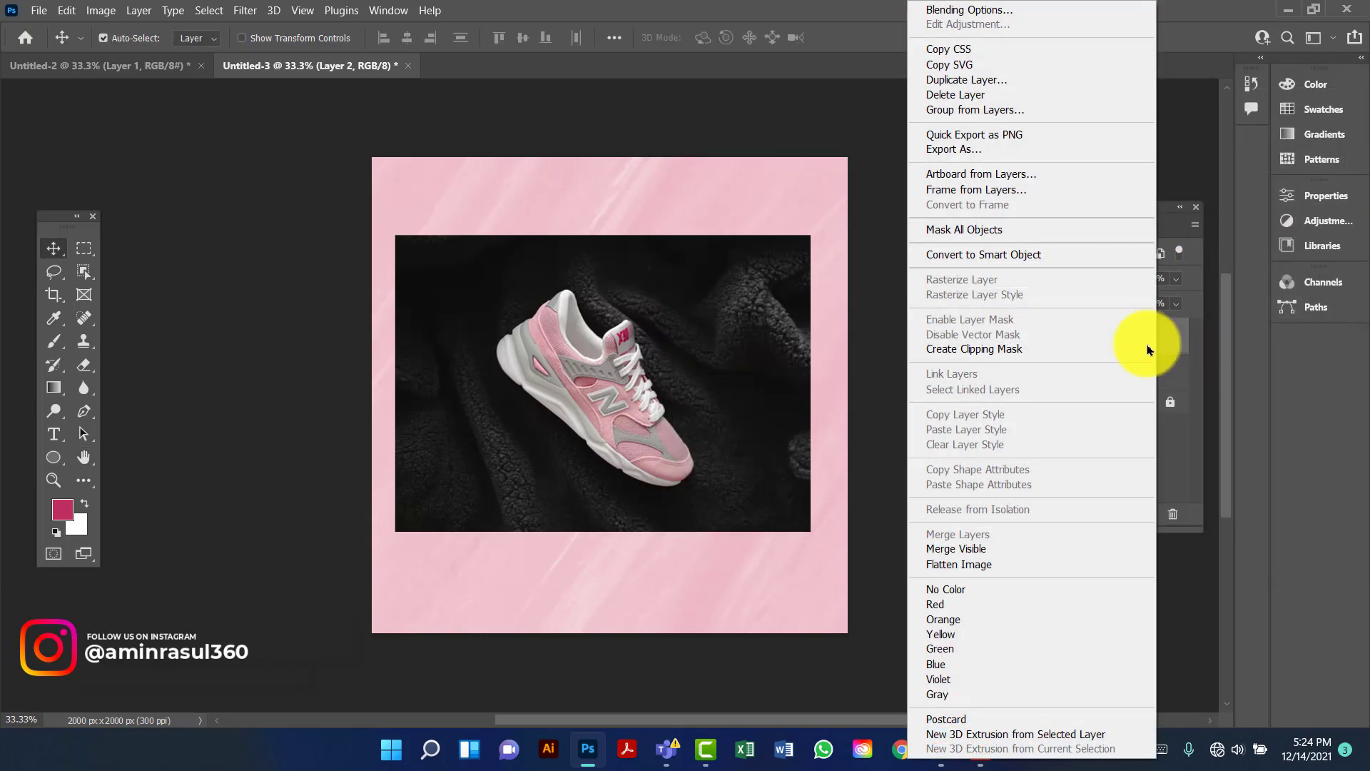
click(1054, 350)
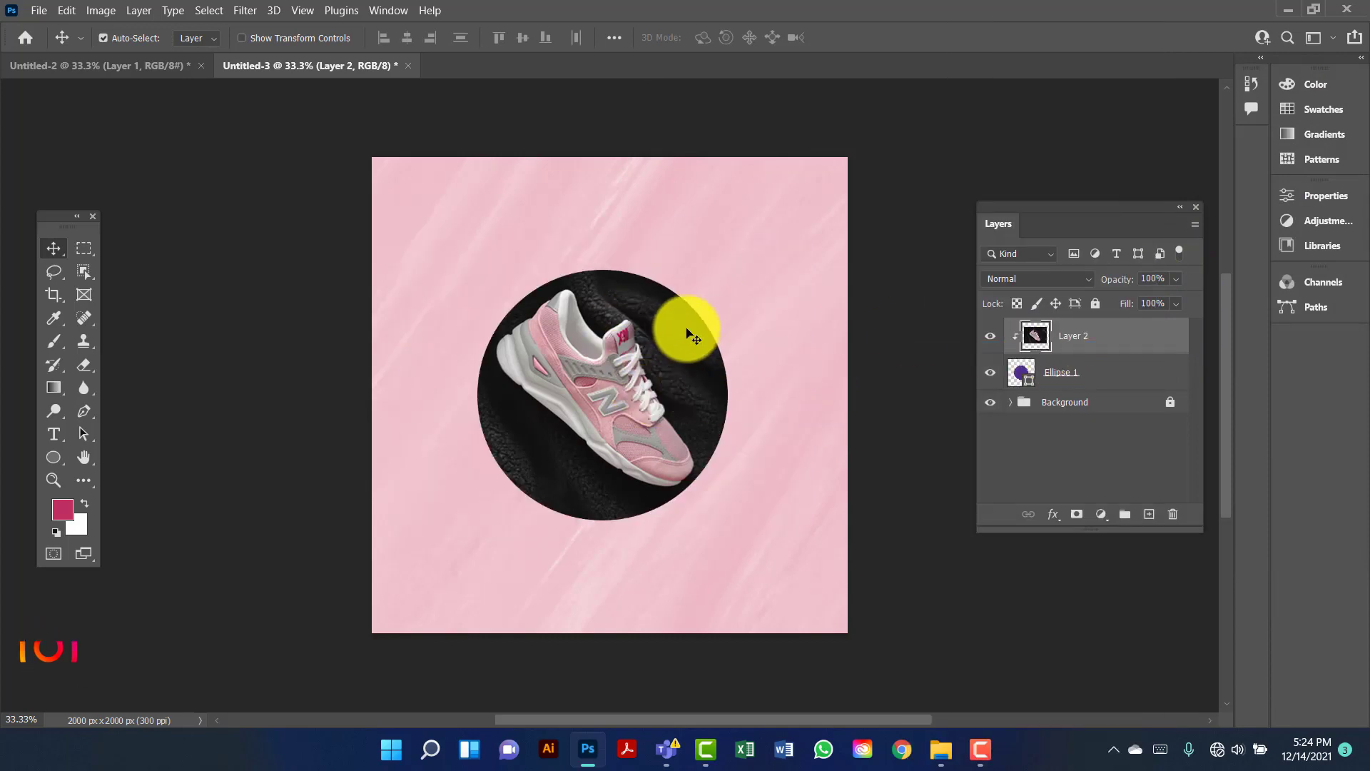
drag(687, 350, 661, 354)
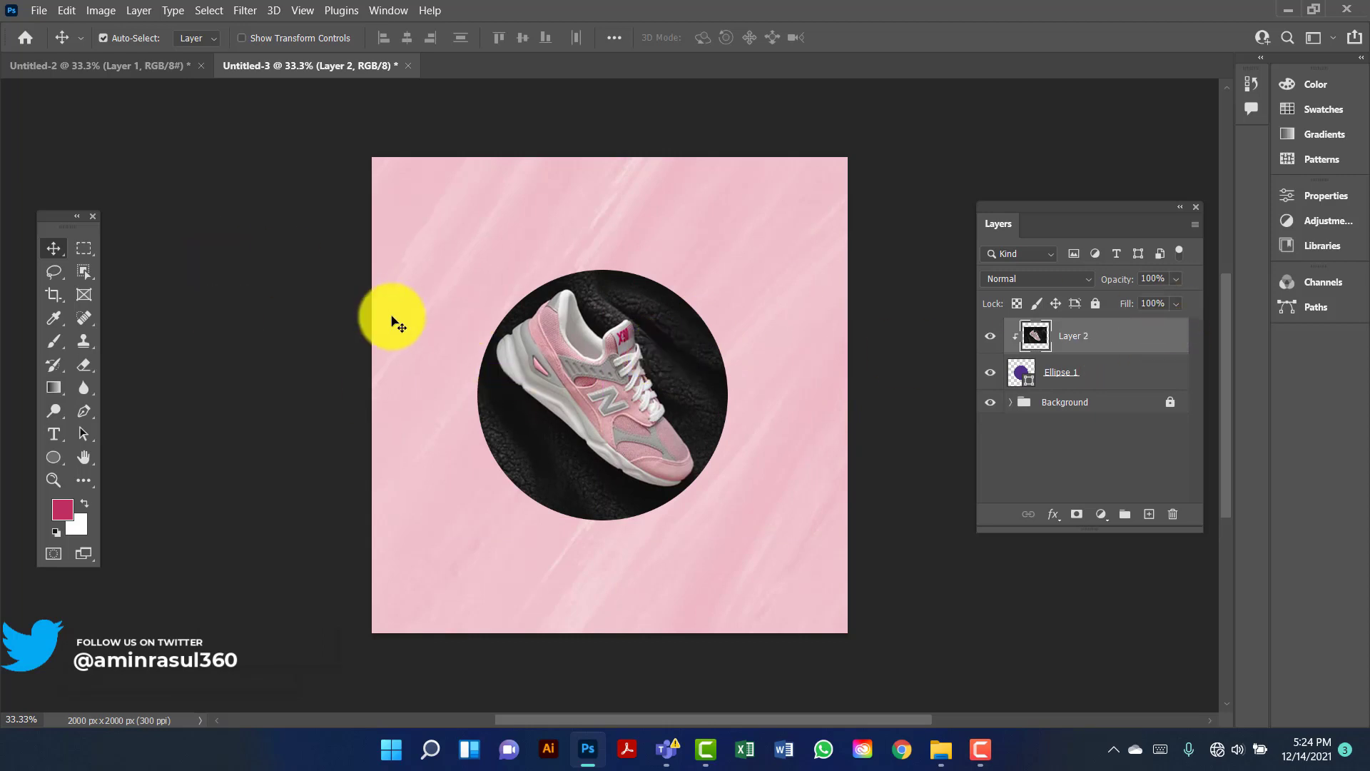
Draw a second circle about 1224 × 1224 px with the Ellipse tool over the upper part of the canvas.
click(54, 457)
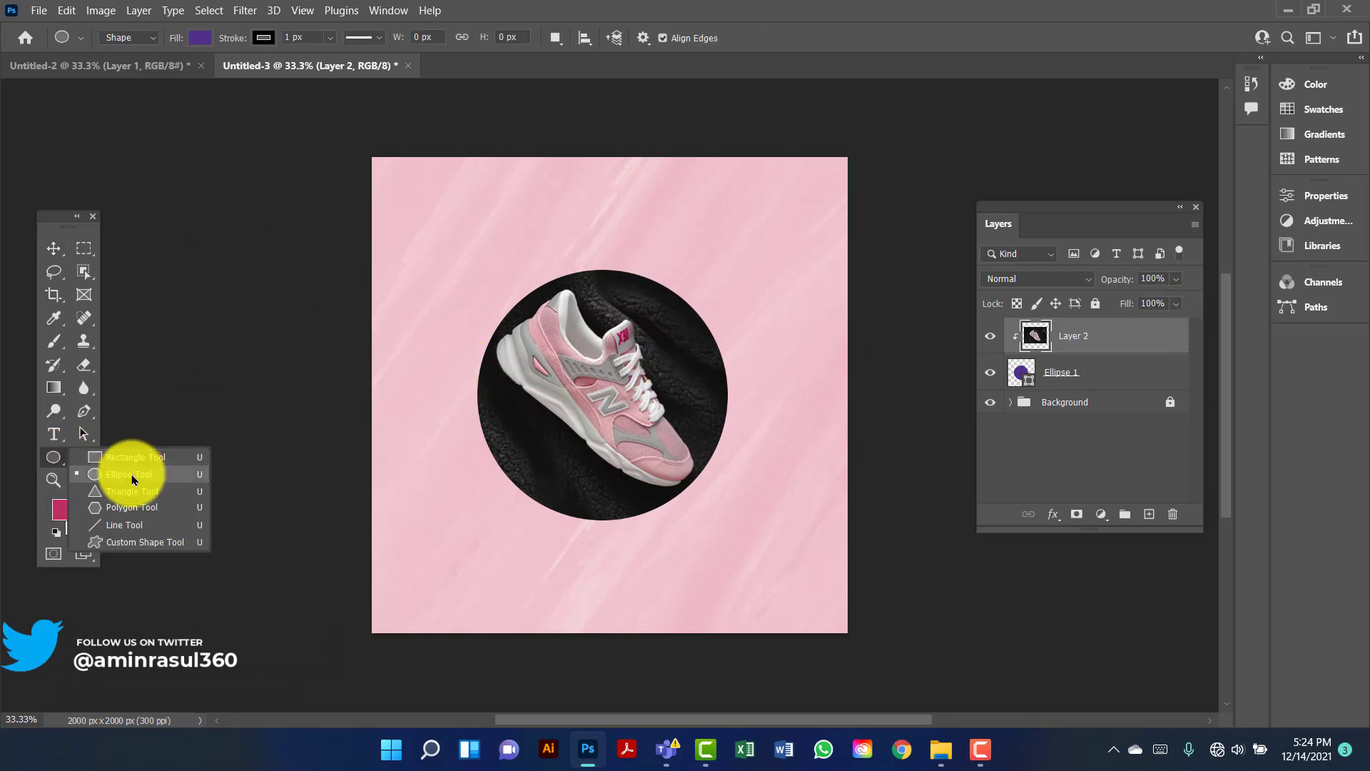
click(132, 476)
drag(520, 285, 676, 429)
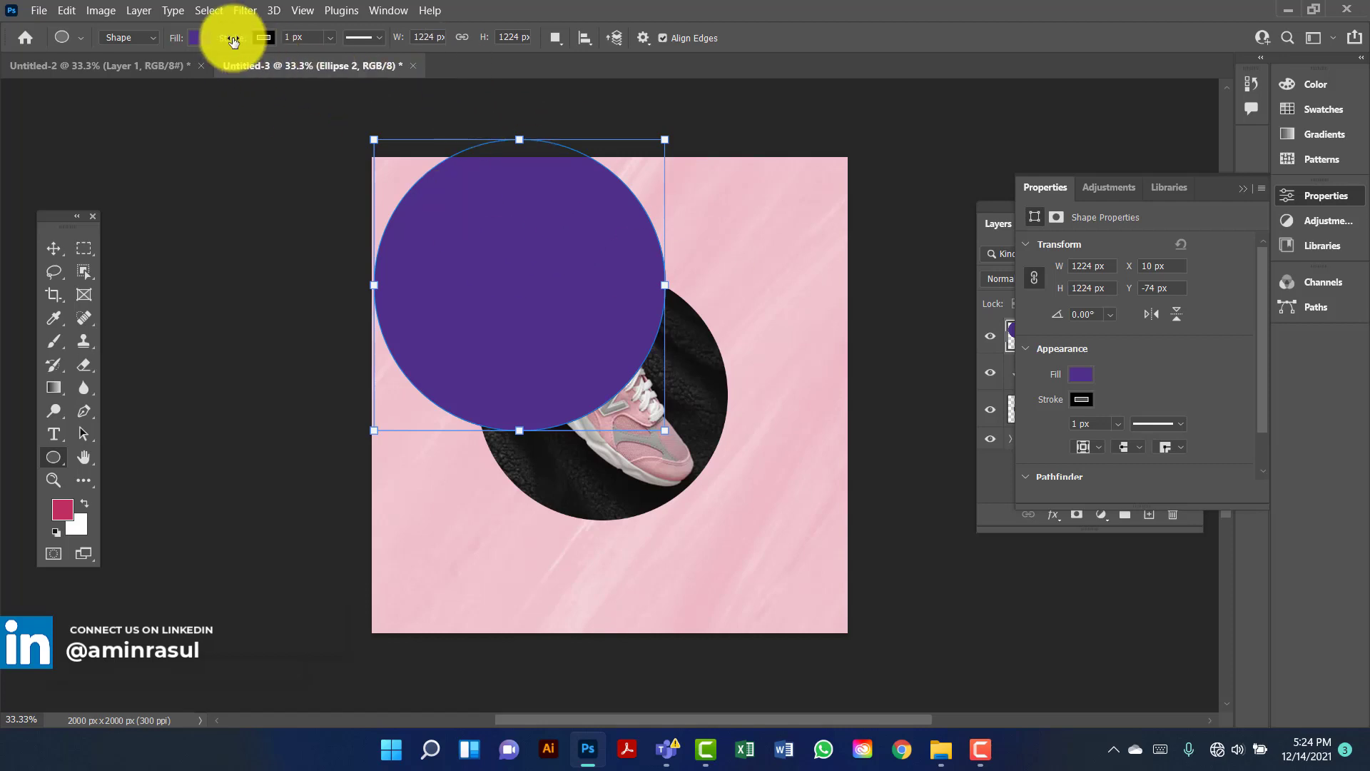
Fill the second circle with crimson bf2e61 and remove its stroke.
click(205, 37)
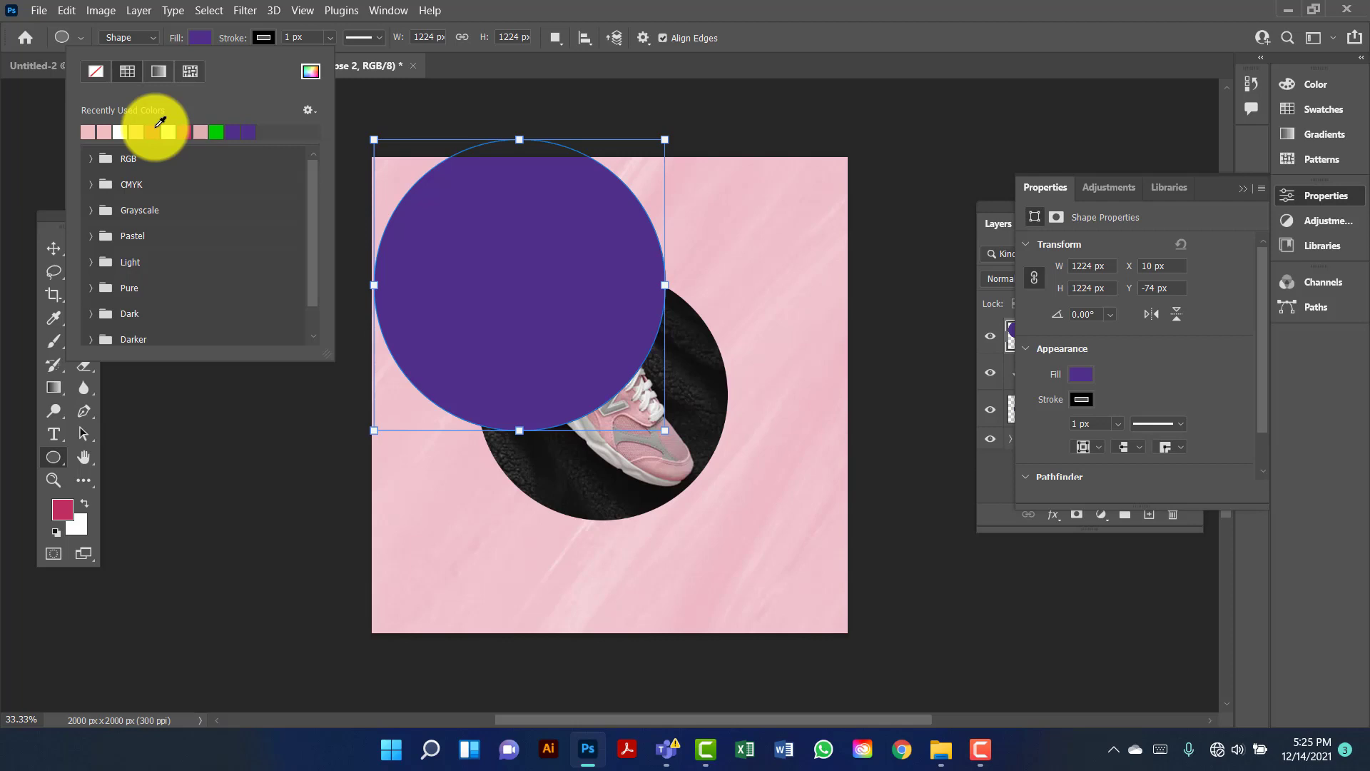
click(156, 130)
click(200, 39)
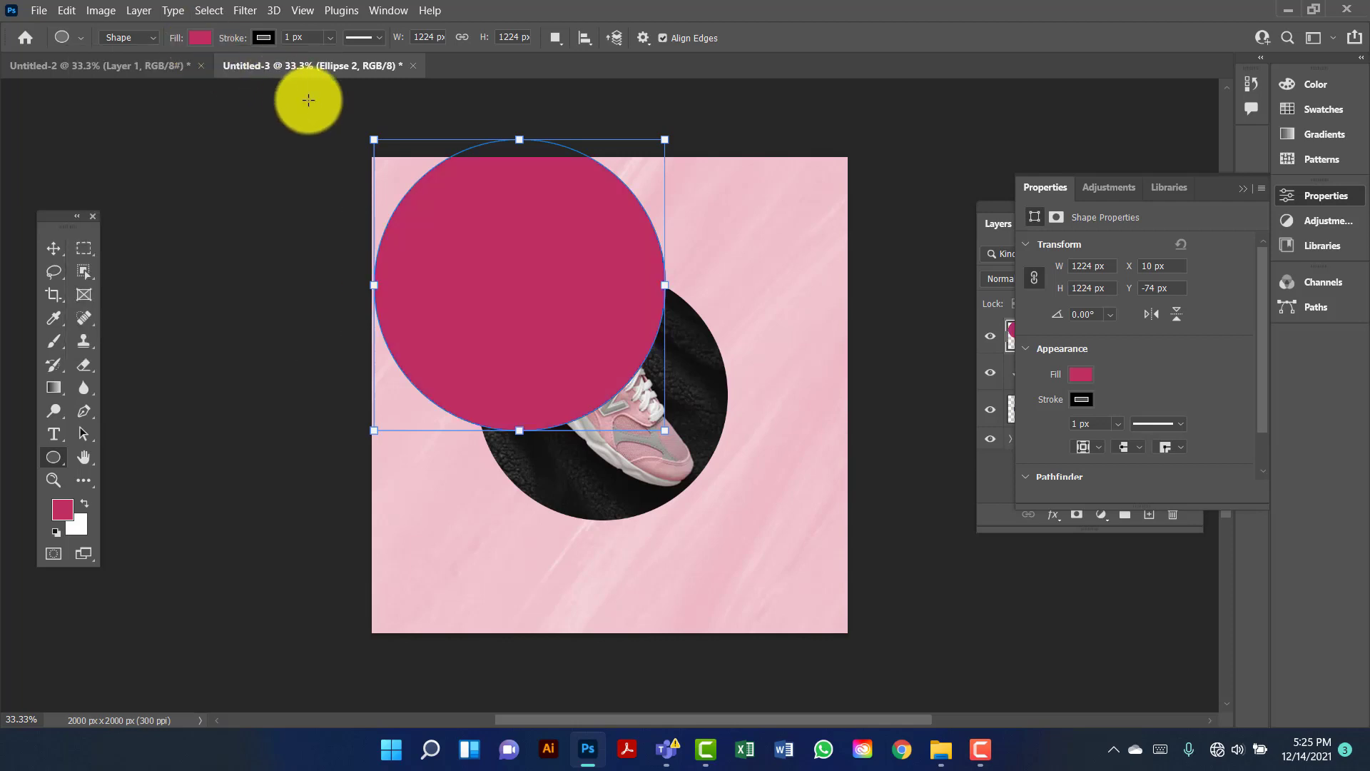
click(263, 38)
click(311, 72)
double_click(1043, 450)
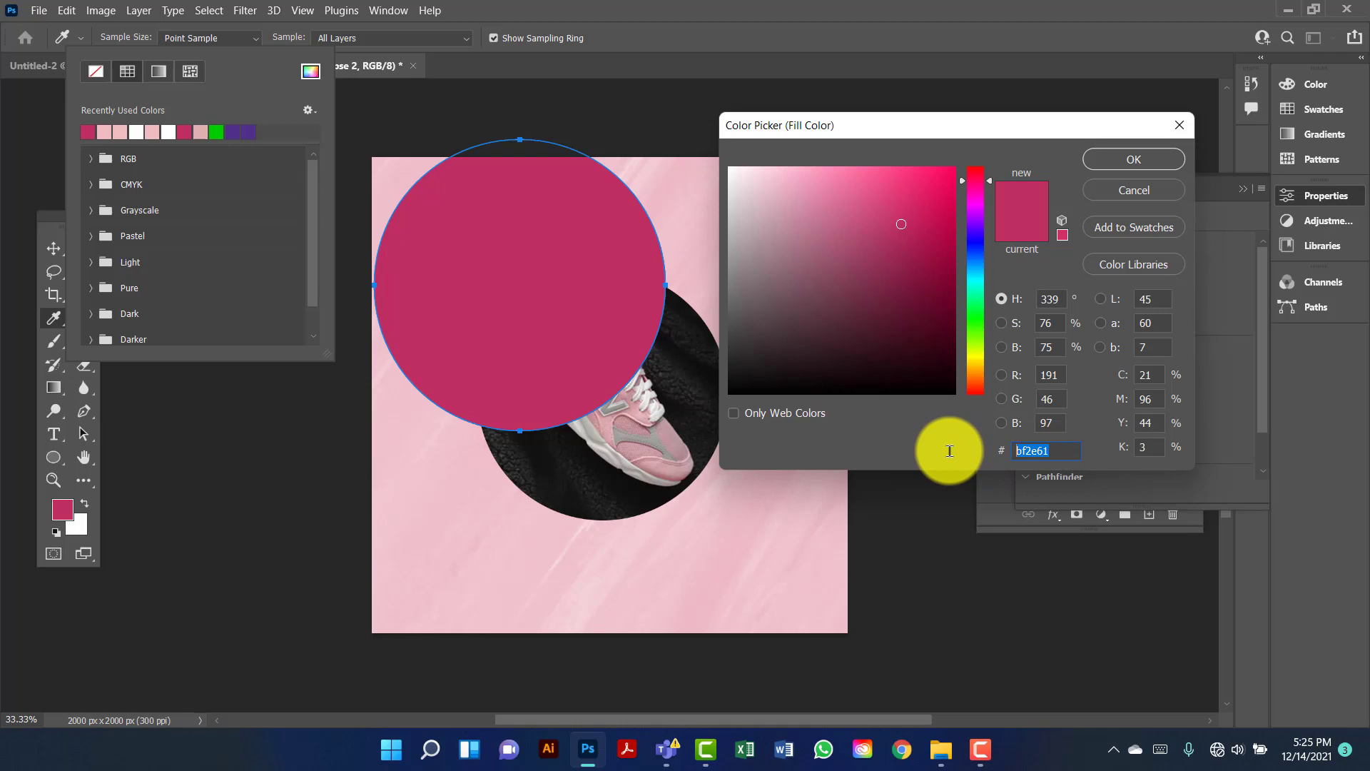
click(1147, 162)
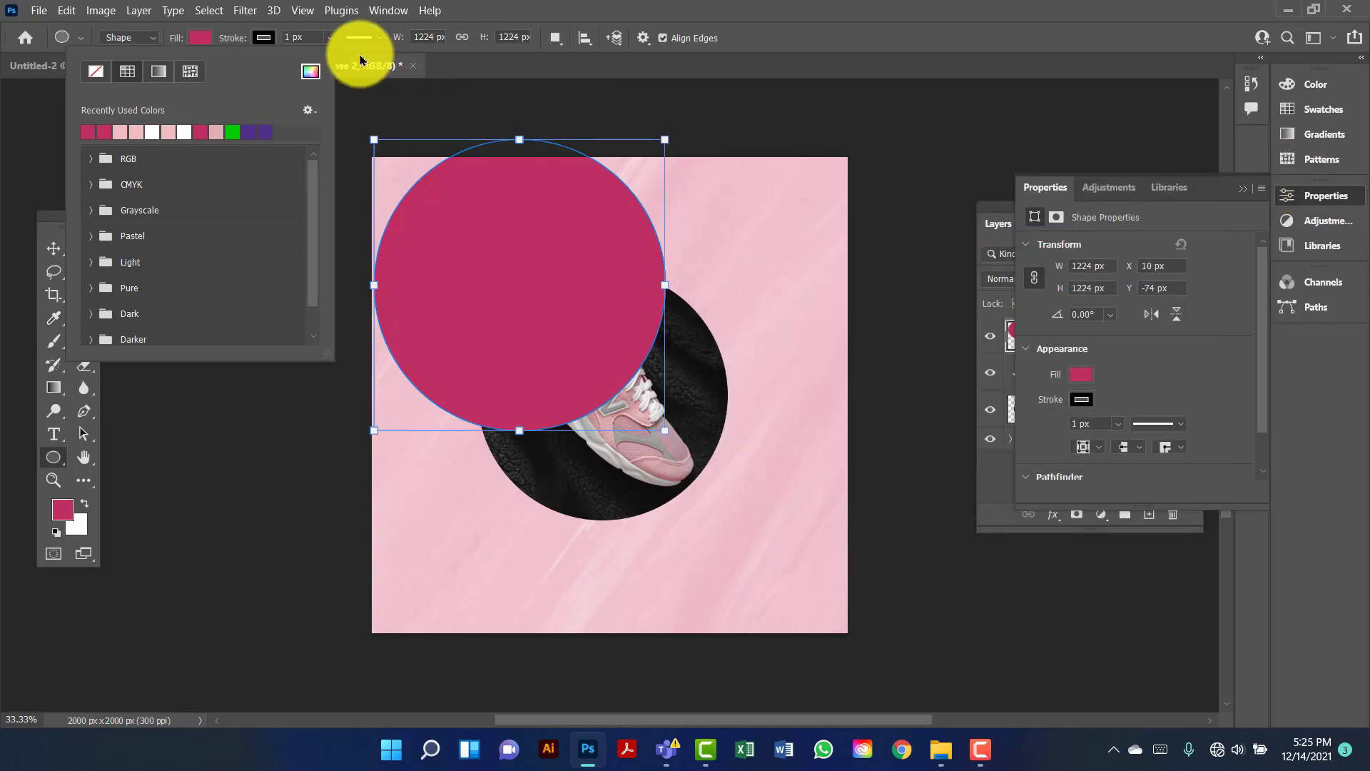
click(261, 38)
click(159, 70)
Place the crimson circle below the clipped photo's circle in the layer order and centre it as an even border.
click(55, 249)
drag(514, 249, 605, 351)
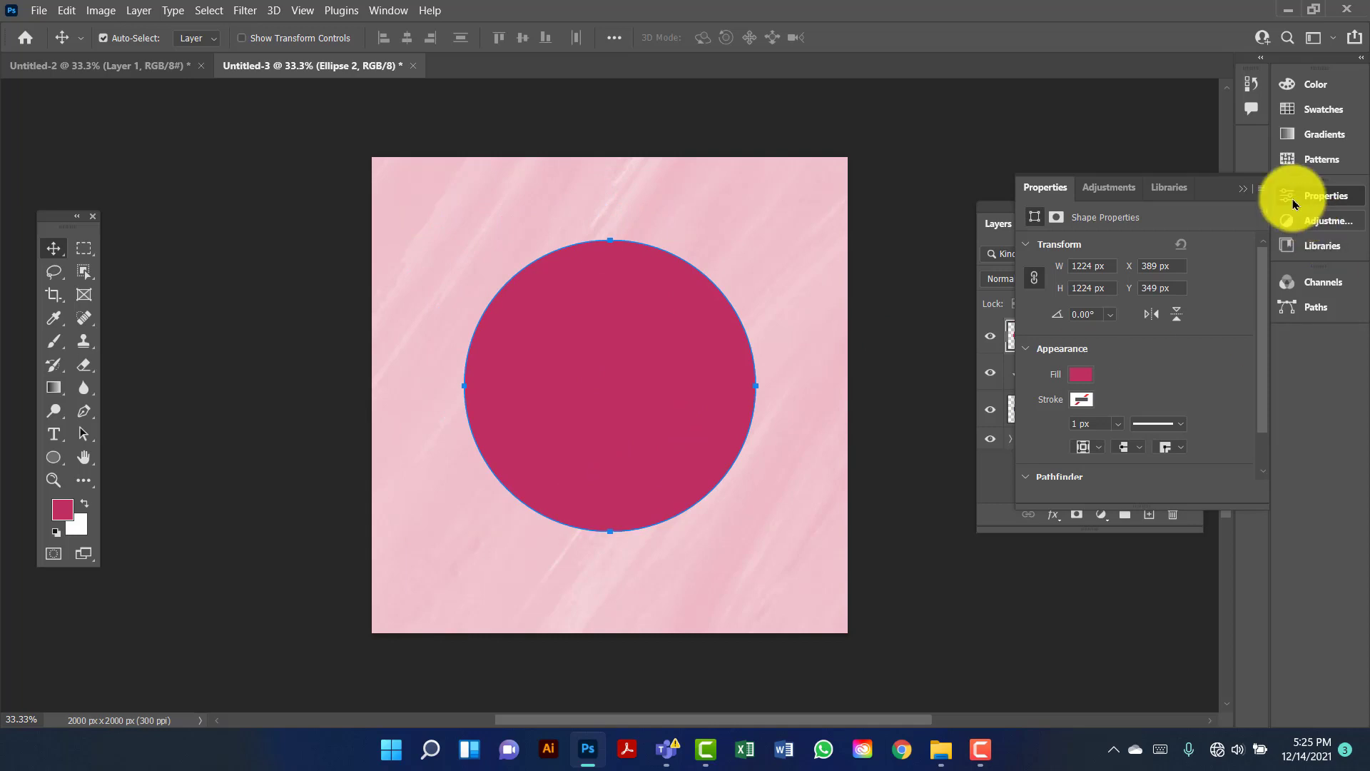
click(1242, 188)
drag(1111, 340, 1090, 414)
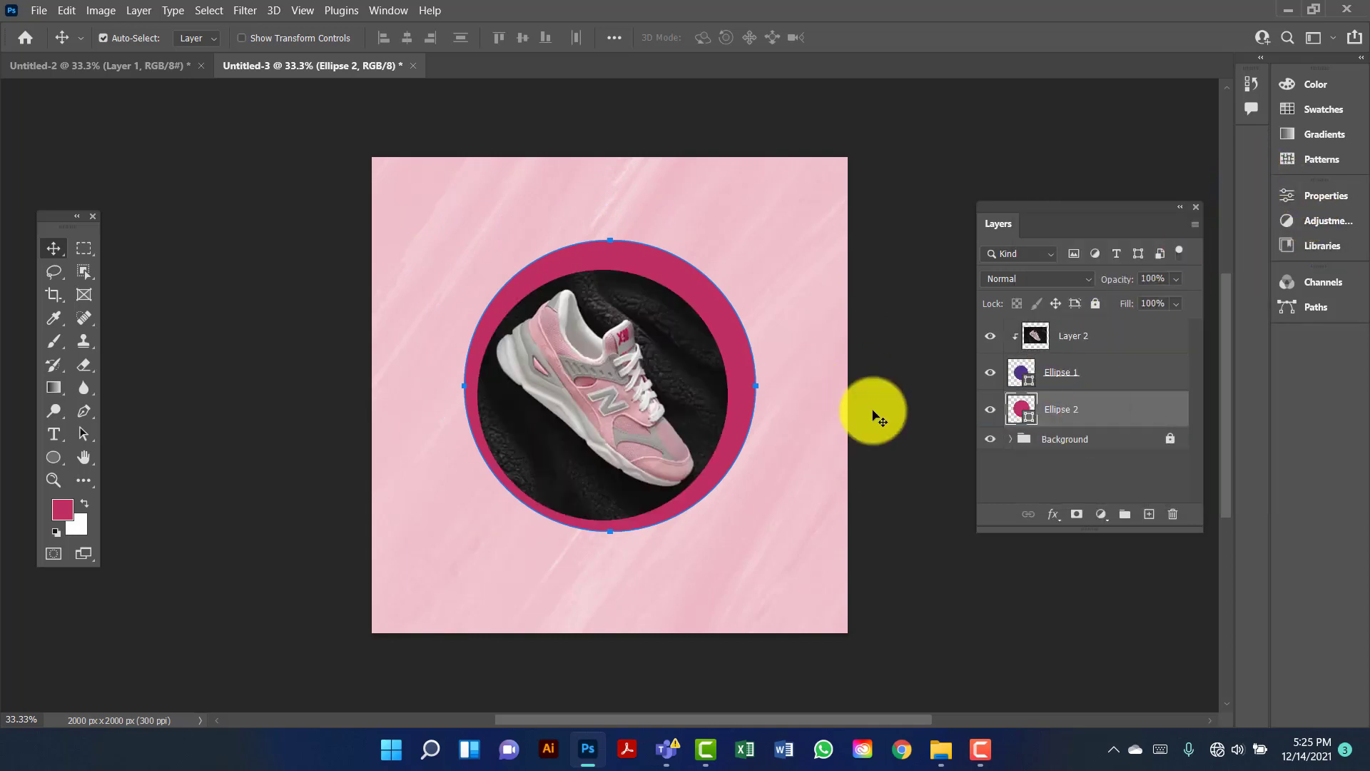
drag(636, 263, 637, 272)
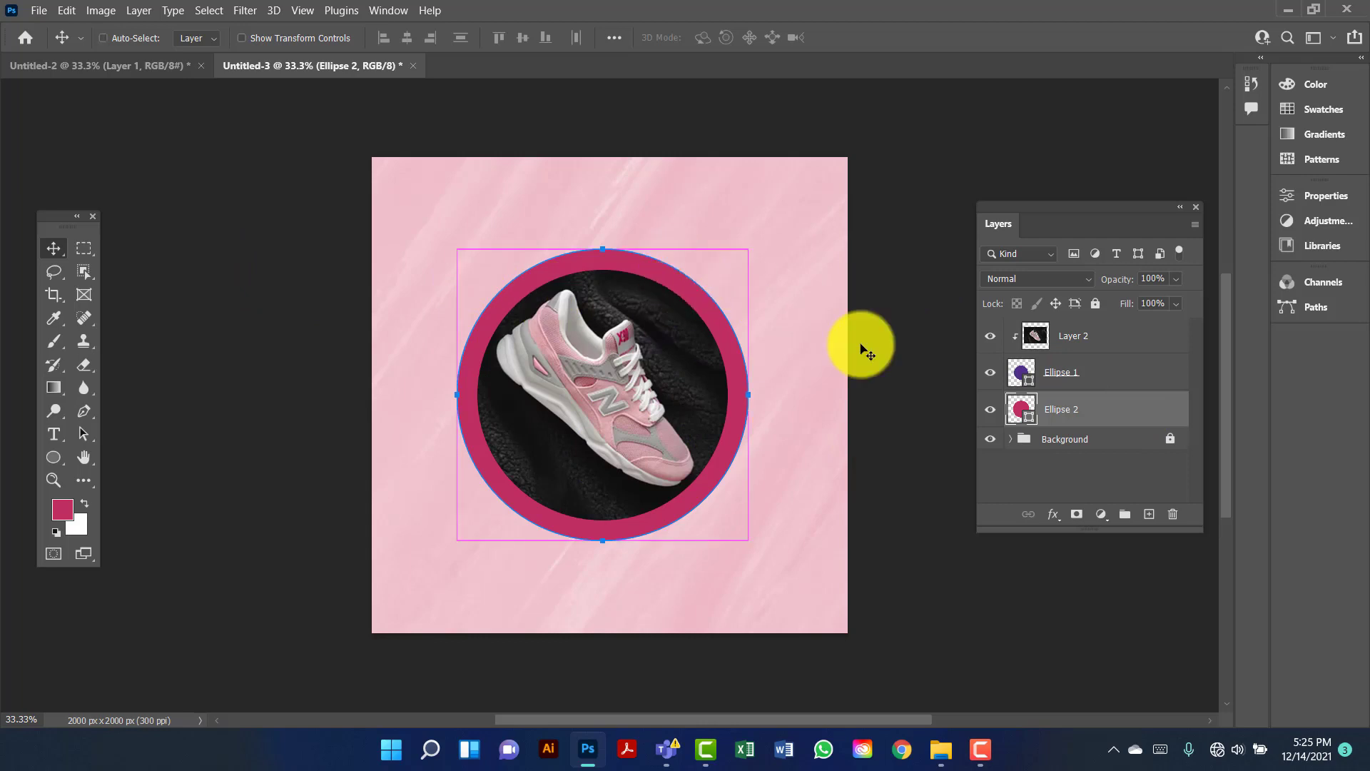
Duplicate the crimson circle and scale the copy to about 94% with Free Transform, centred inside the original ring.
key(ctrl+j)
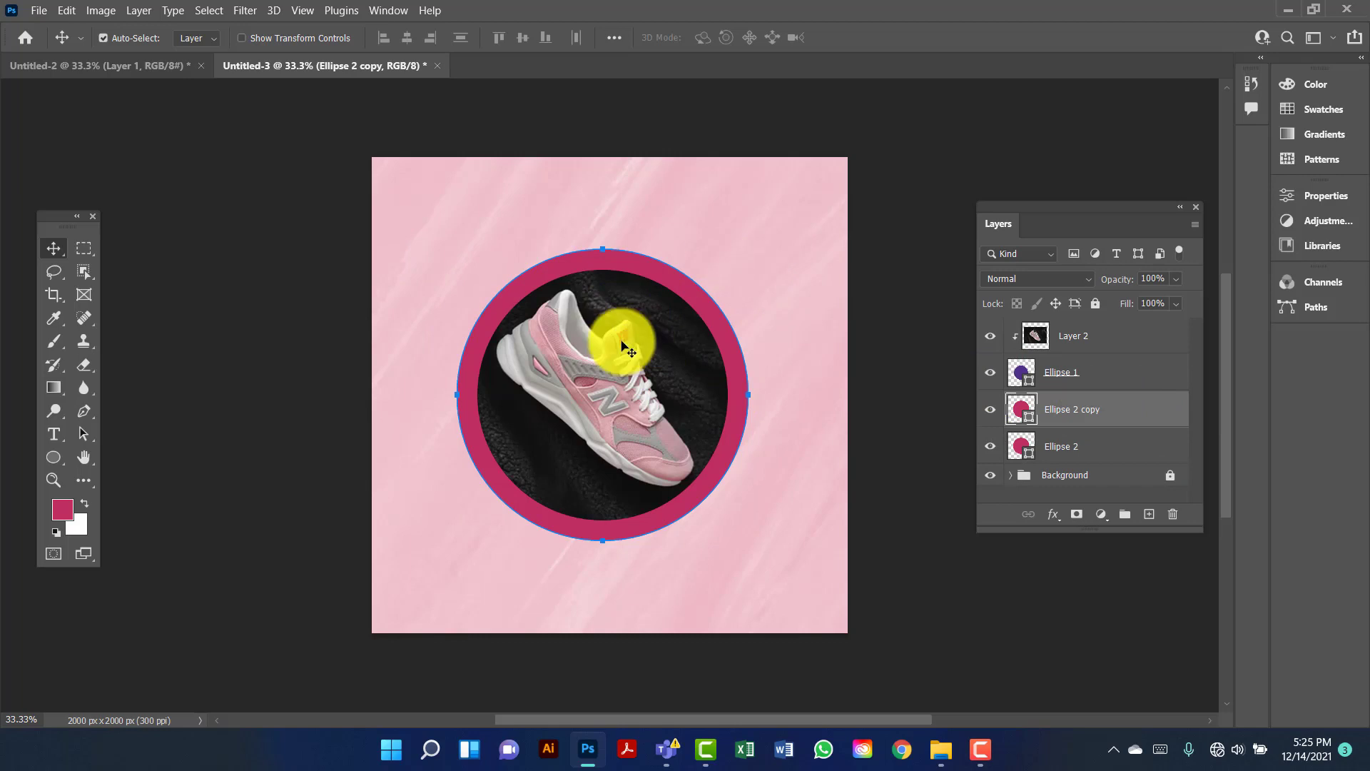
click(70, 11)
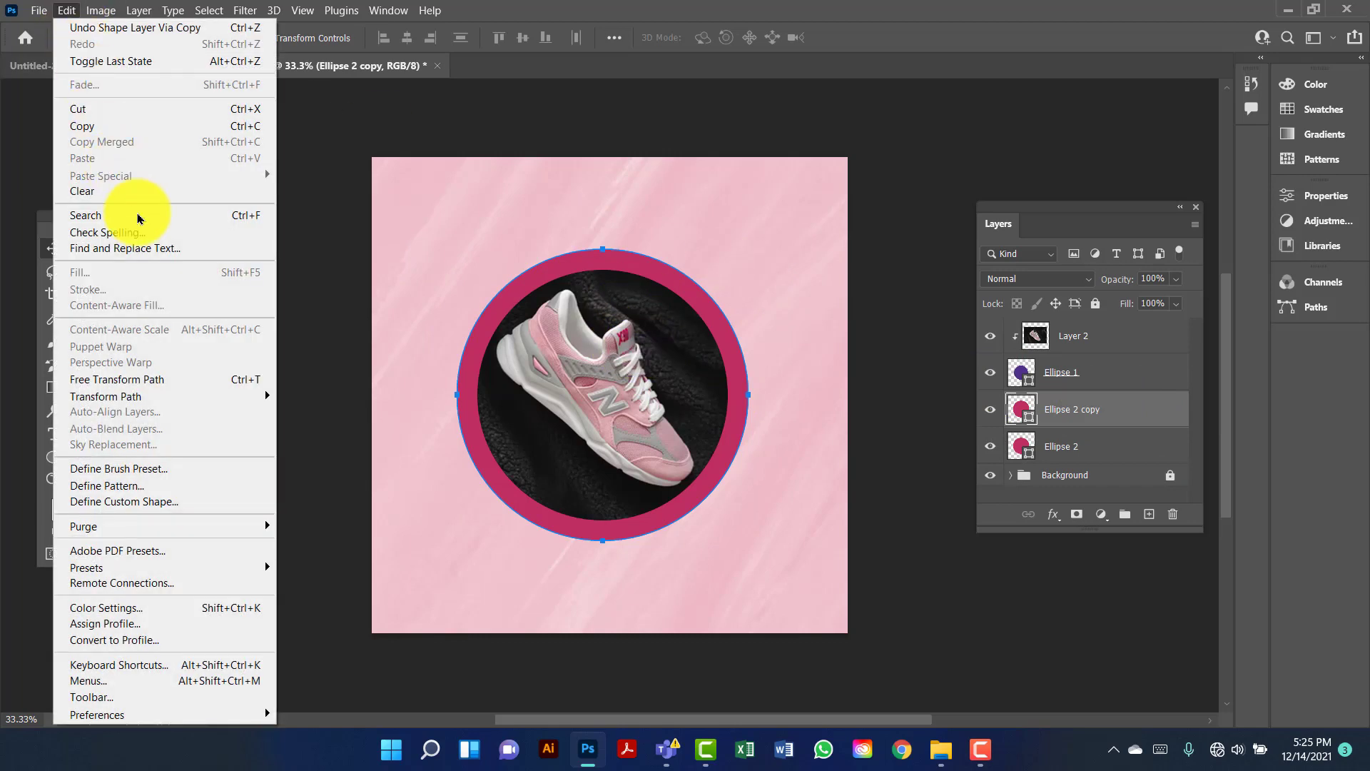
click(139, 380)
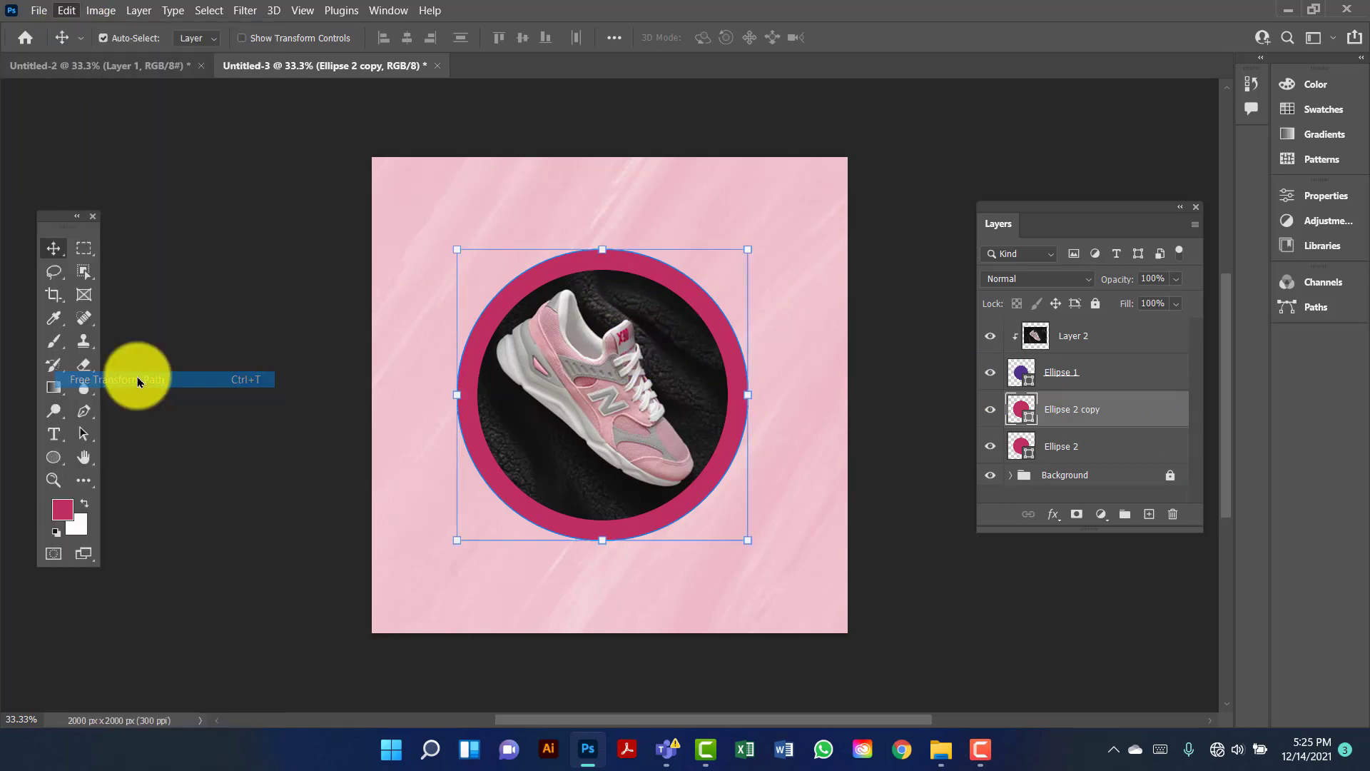
drag(747, 250, 739, 261)
drag(541, 288, 550, 286)
drag(738, 263, 734, 269)
drag(483, 341, 482, 346)
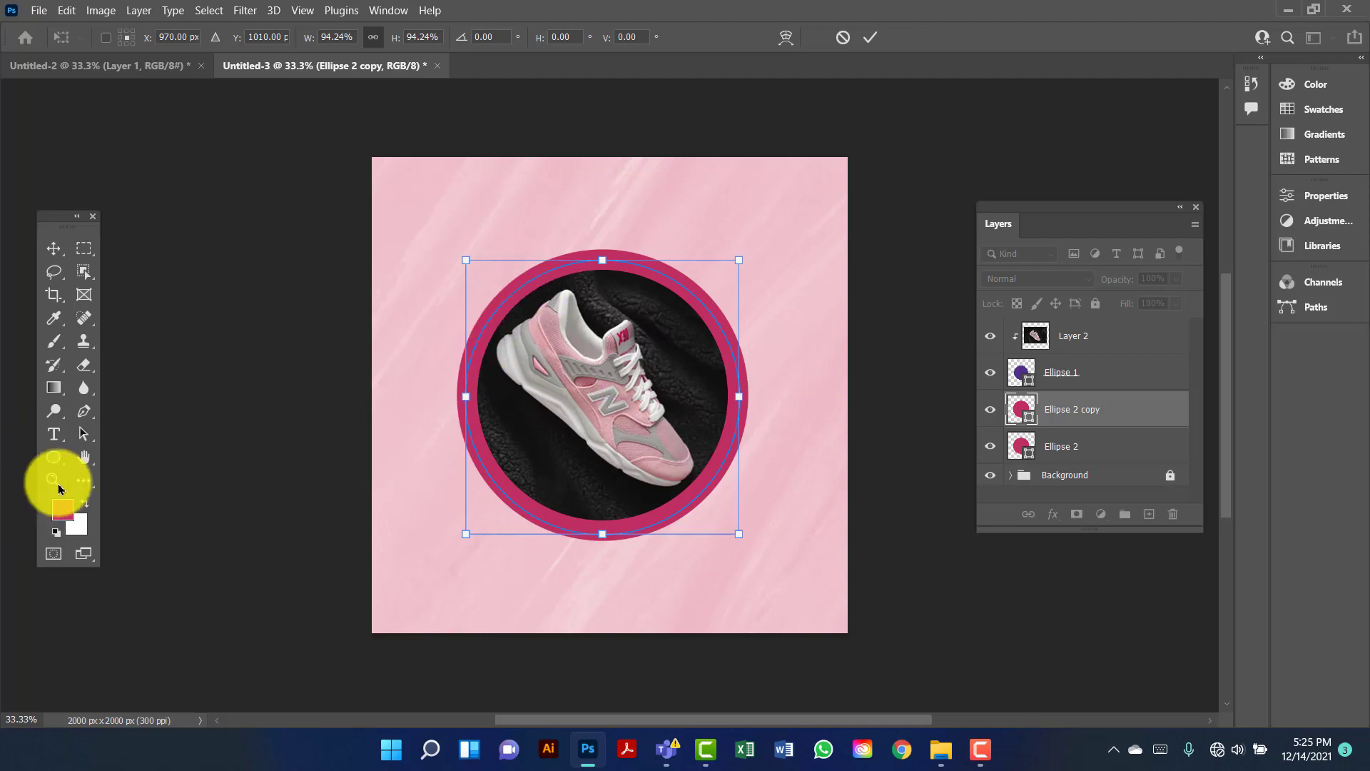
click(54, 457)
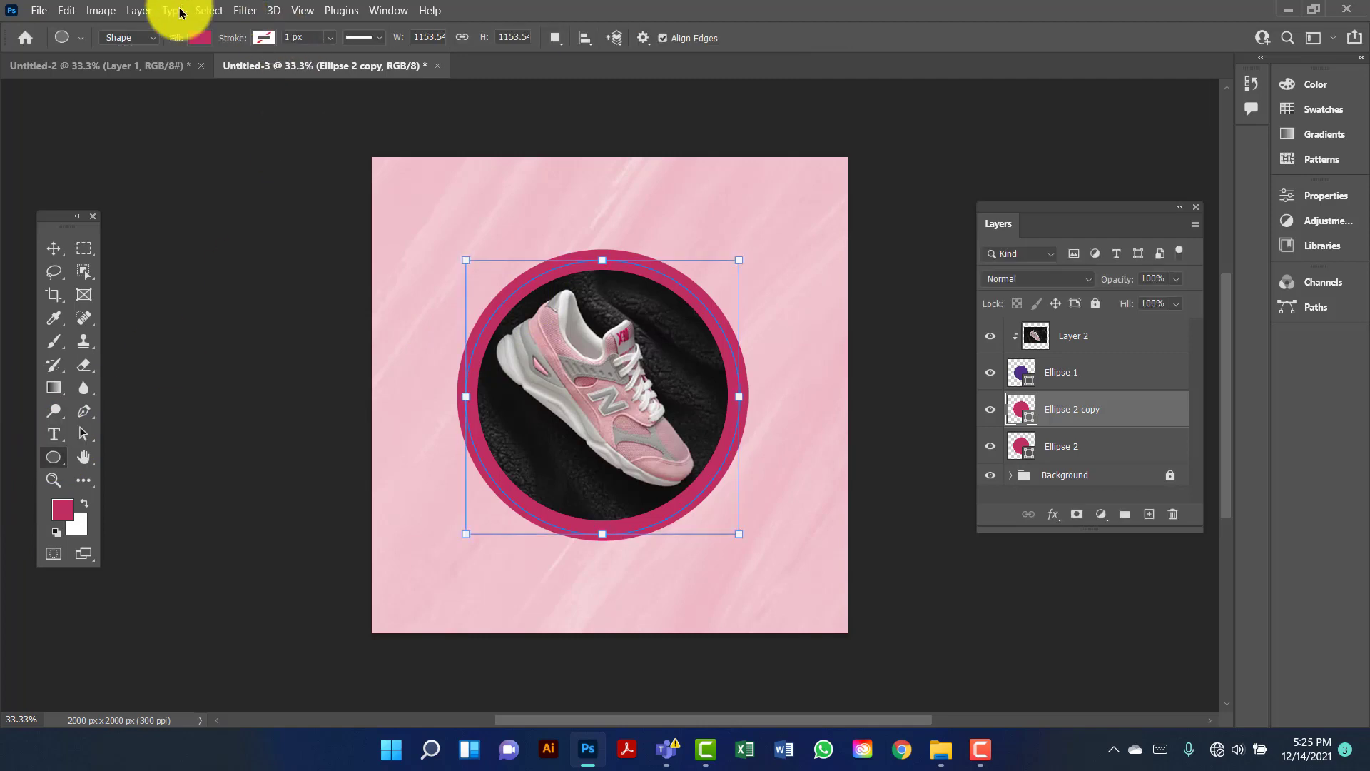
Fill the duplicated inner circle with the recently used light pink.
click(198, 41)
click(125, 130)
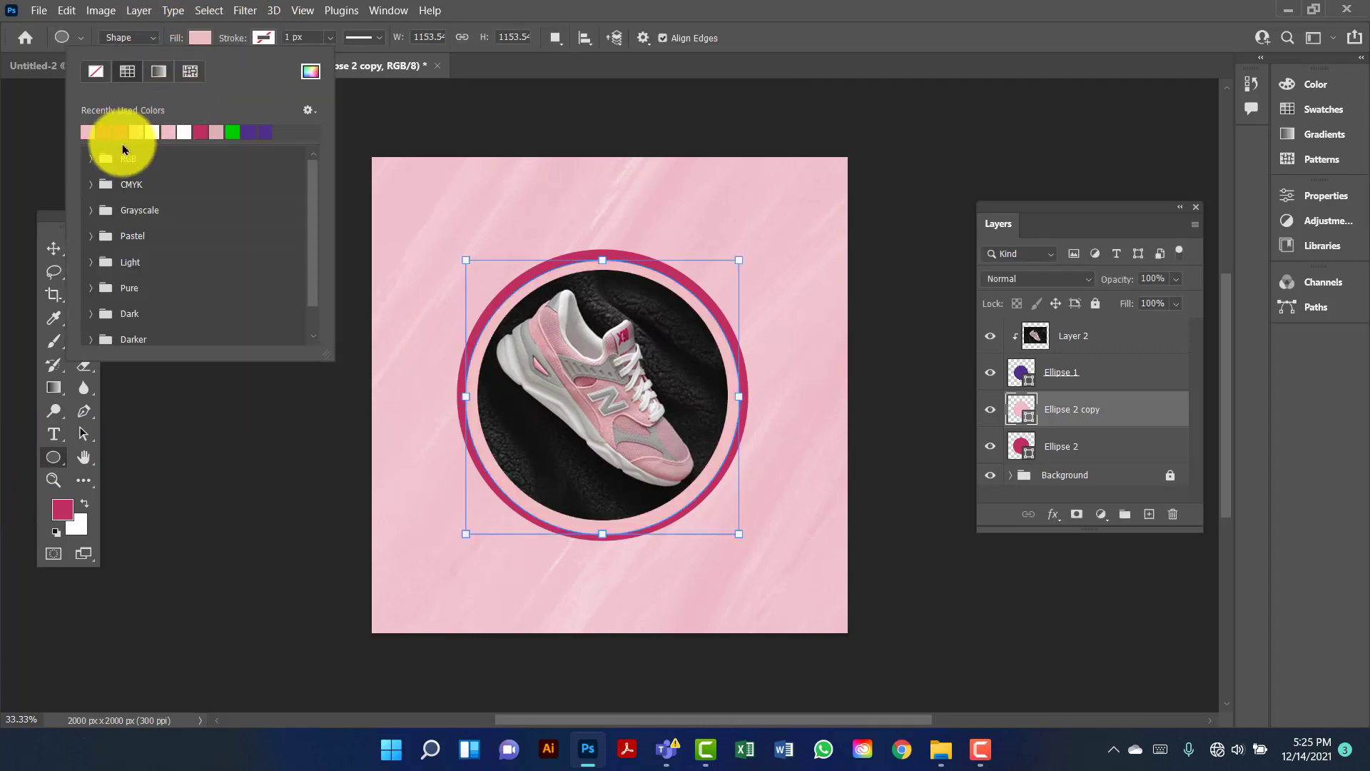
click(54, 247)
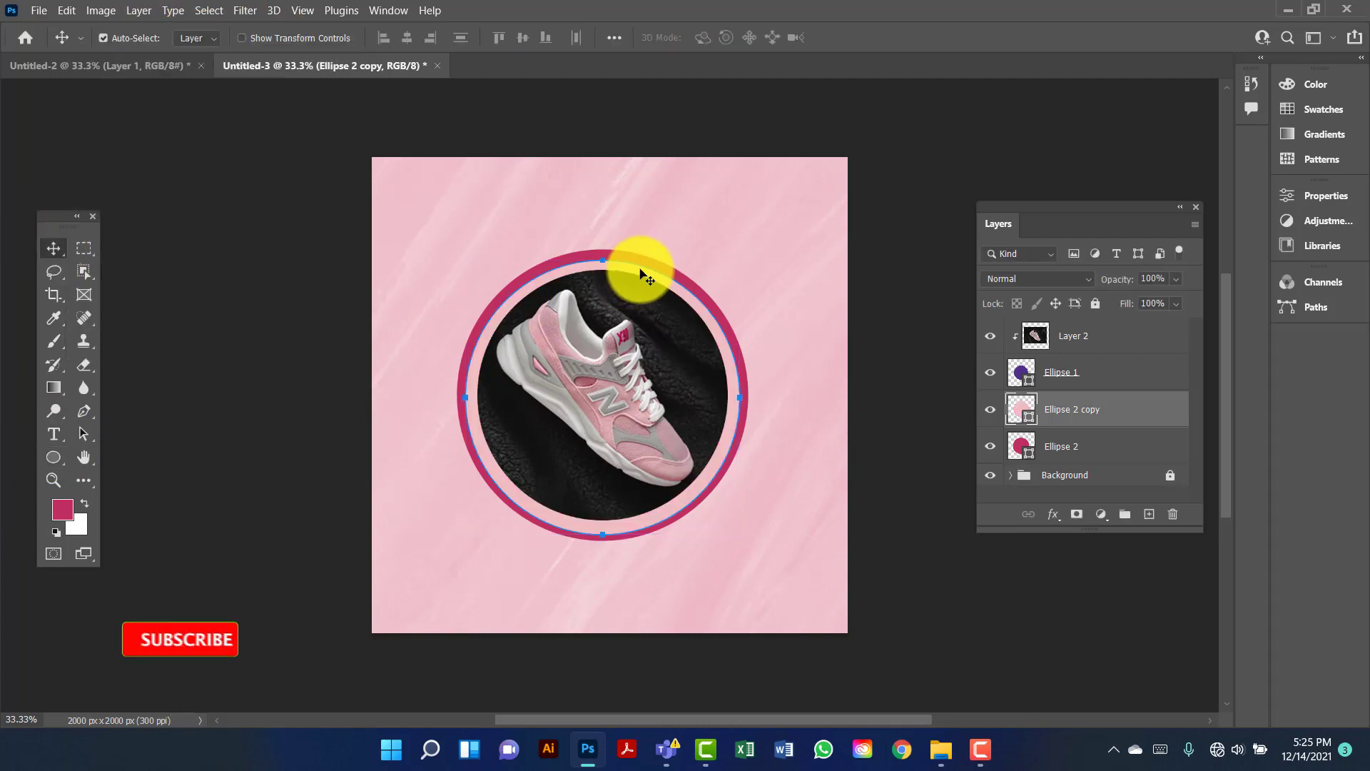
Scale the light pink circle to about 98% with Free Transform and centre it inside the crimson ring.
drag(641, 270, 638, 268)
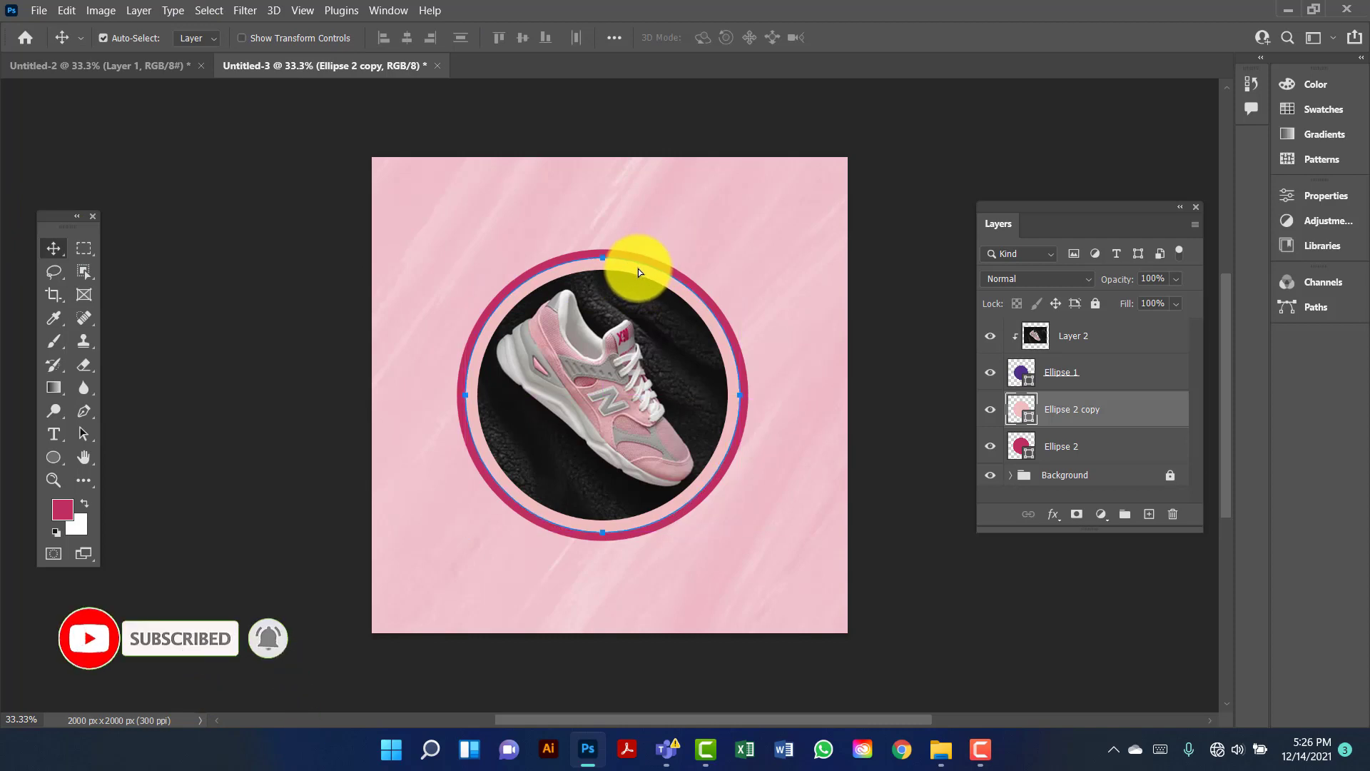
key(ctrl+t)
drag(742, 255, 738, 260)
drag(669, 286, 671, 282)
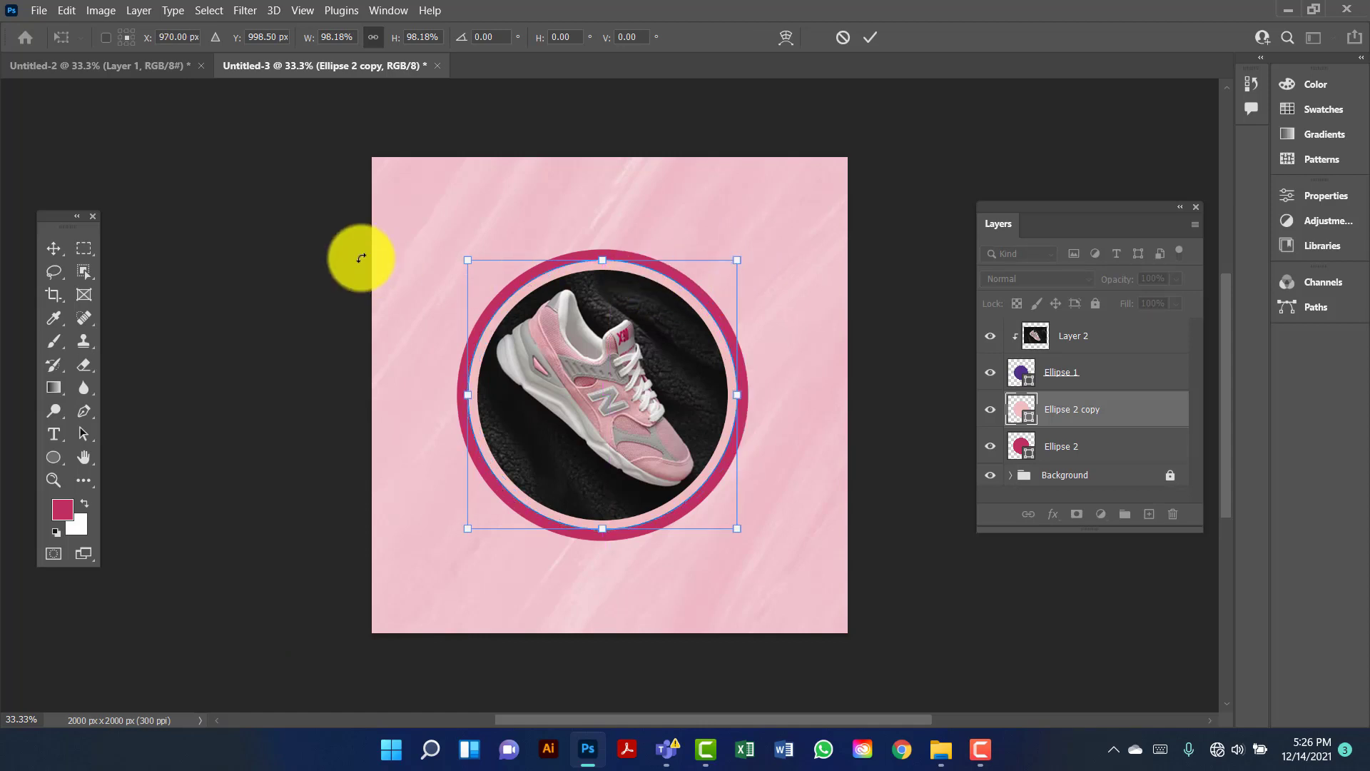
click(45, 253)
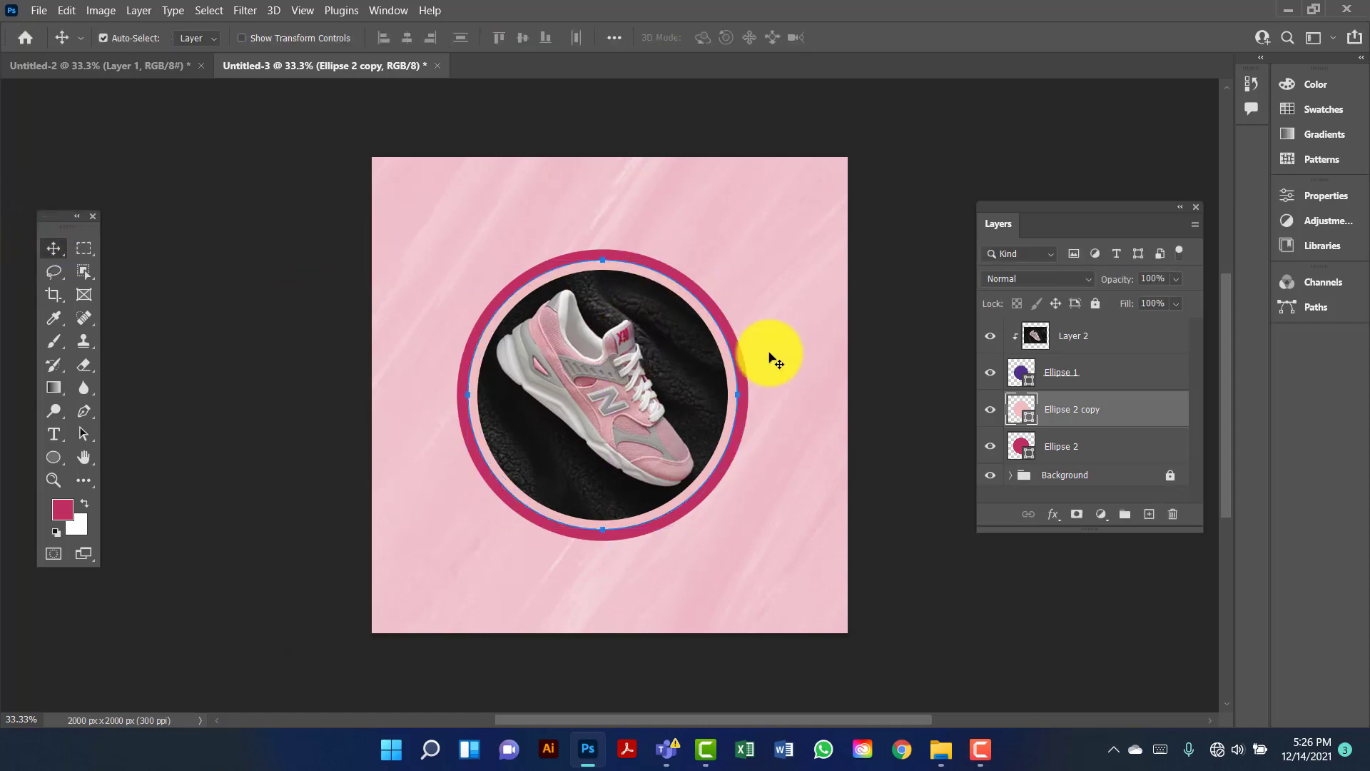
Group the sneaker photo layer with its three circle layers and name the group Image.
click(1144, 444)
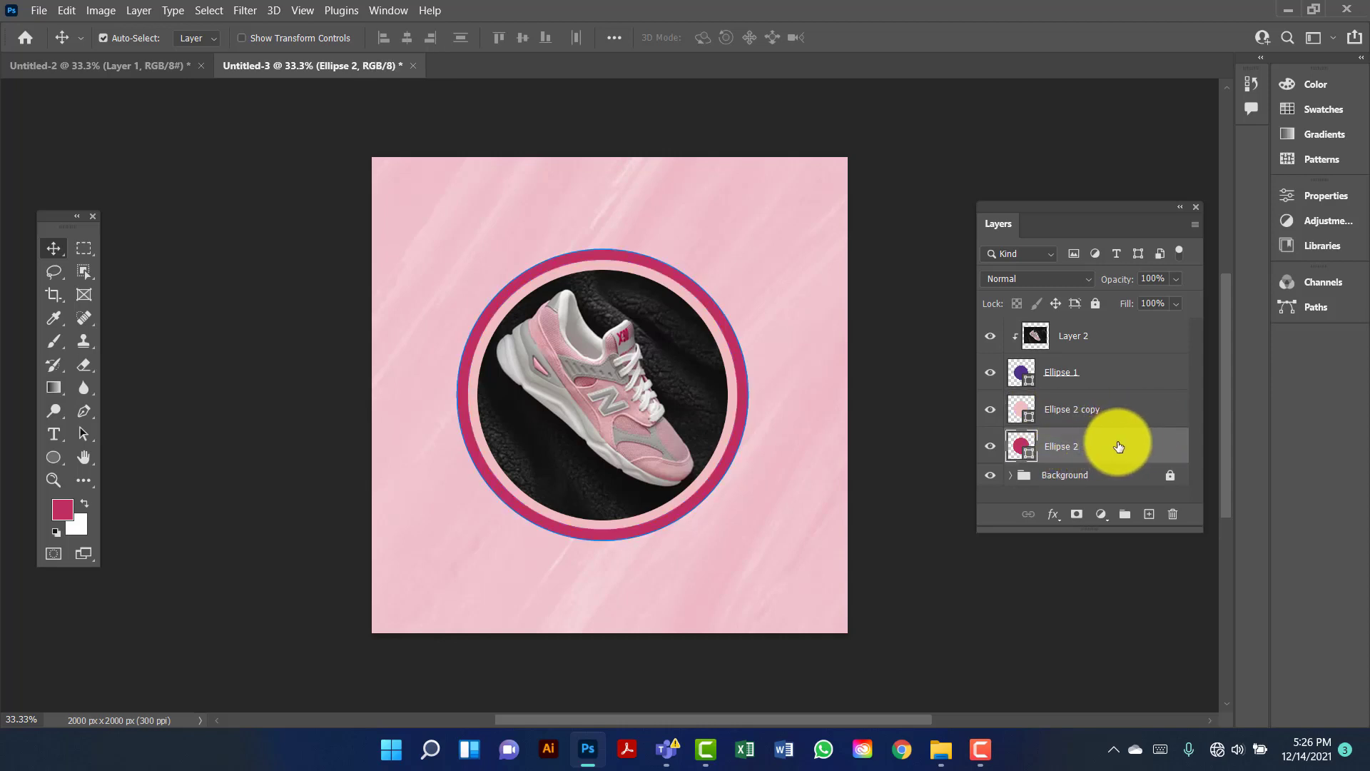
shift+click(1100, 339)
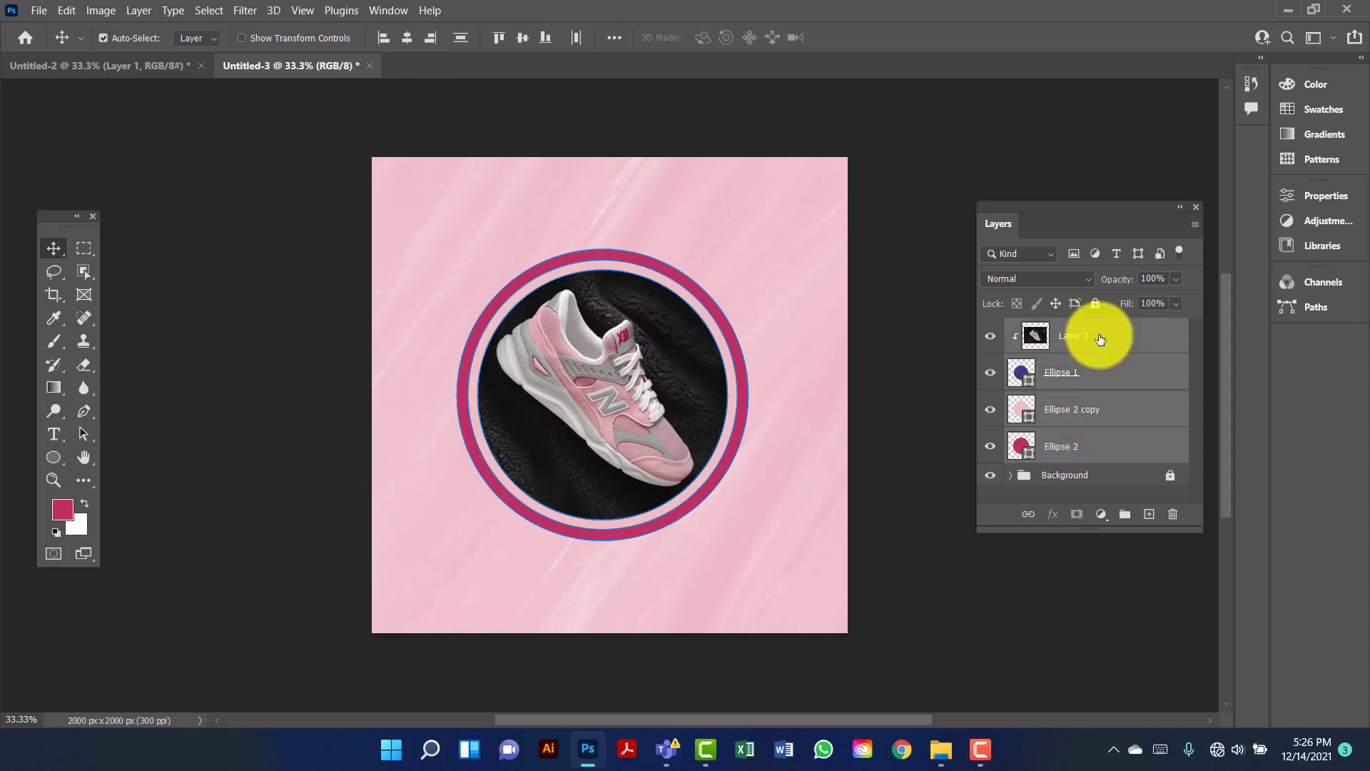
key(ctrl+g)
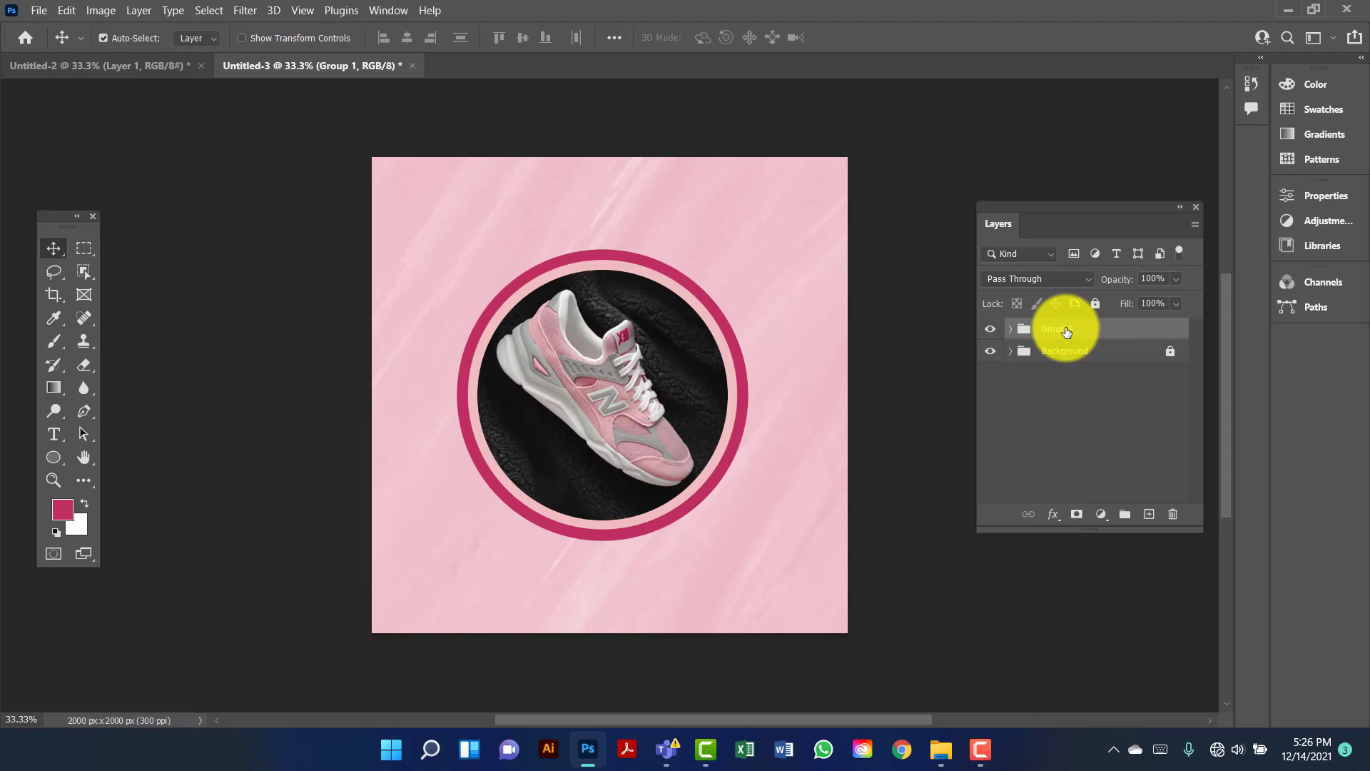
double_click(1056, 329)
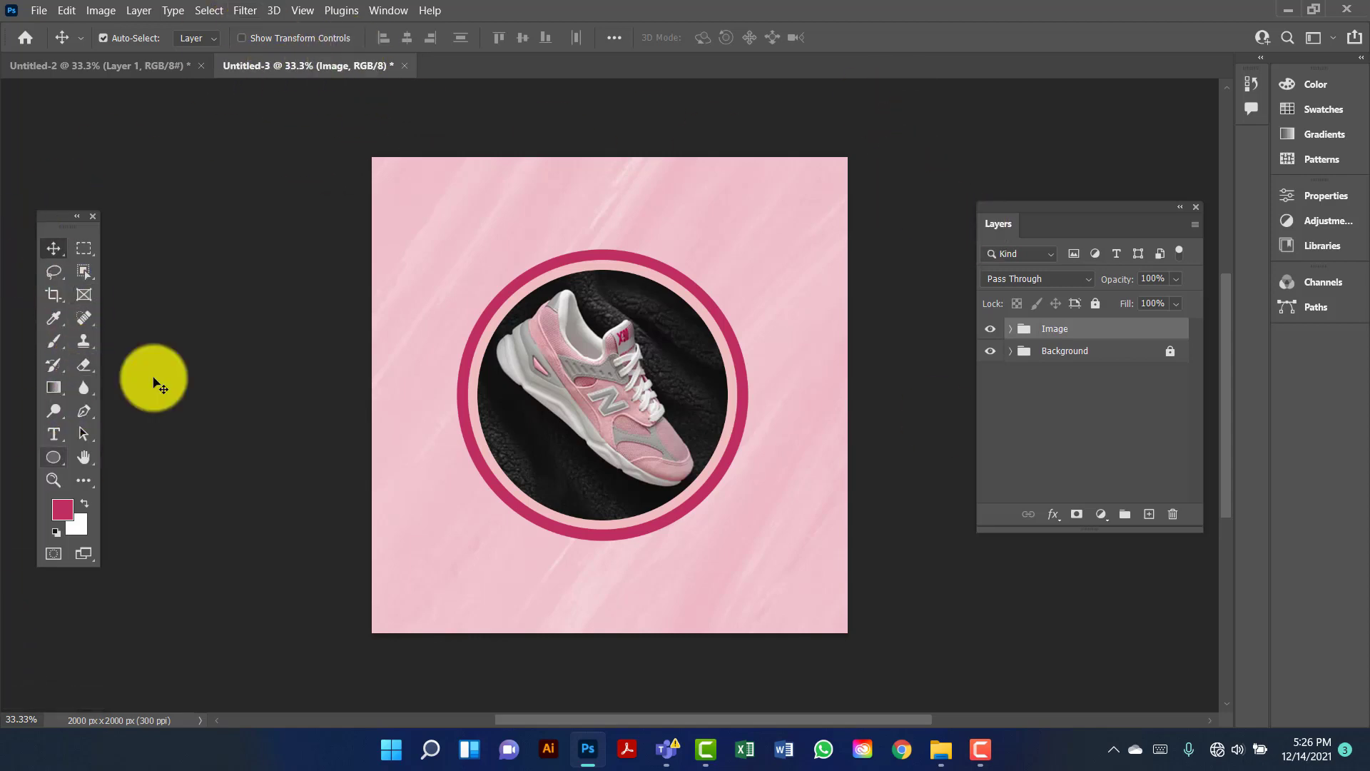
Draw a circle about 414 × 414 px with the Ellipse tool over the ring's upper-right edge.
click(55, 458)
click(133, 478)
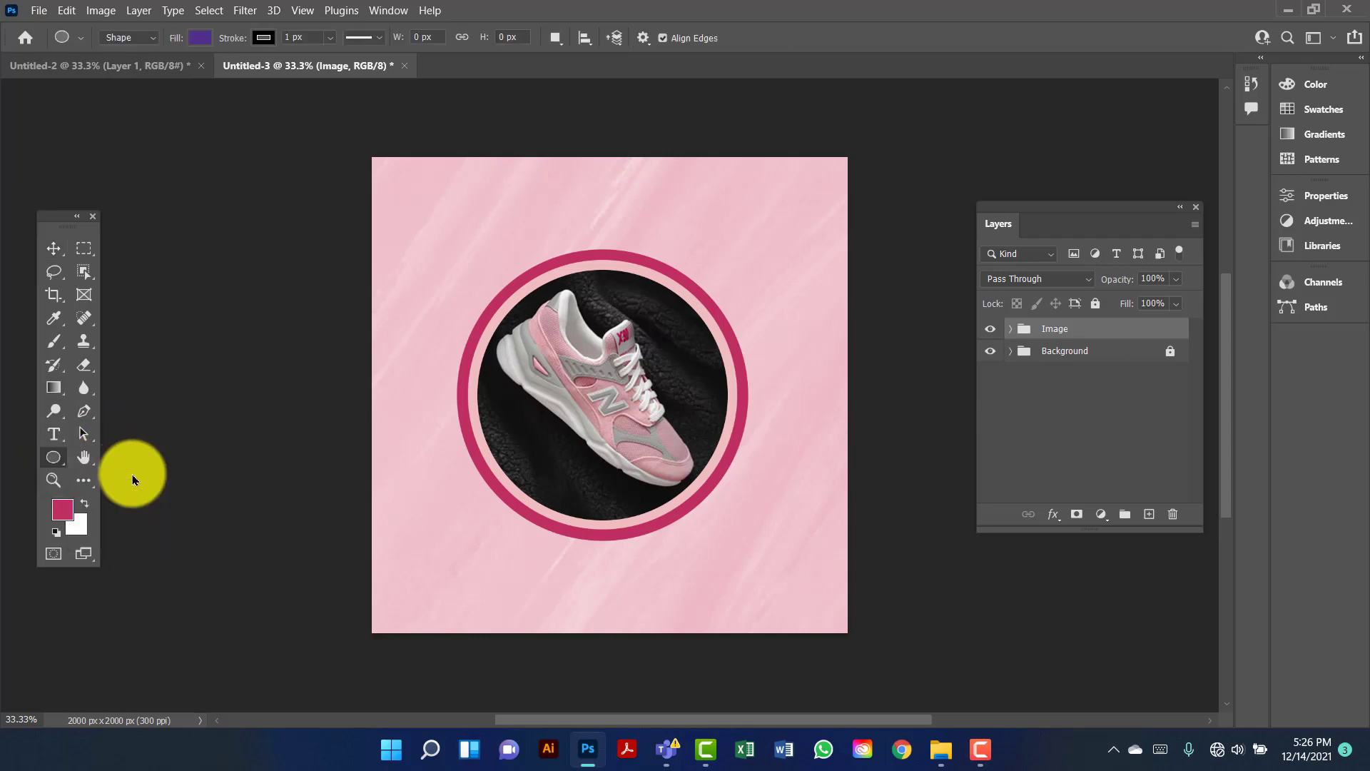
drag(713, 290, 763, 350)
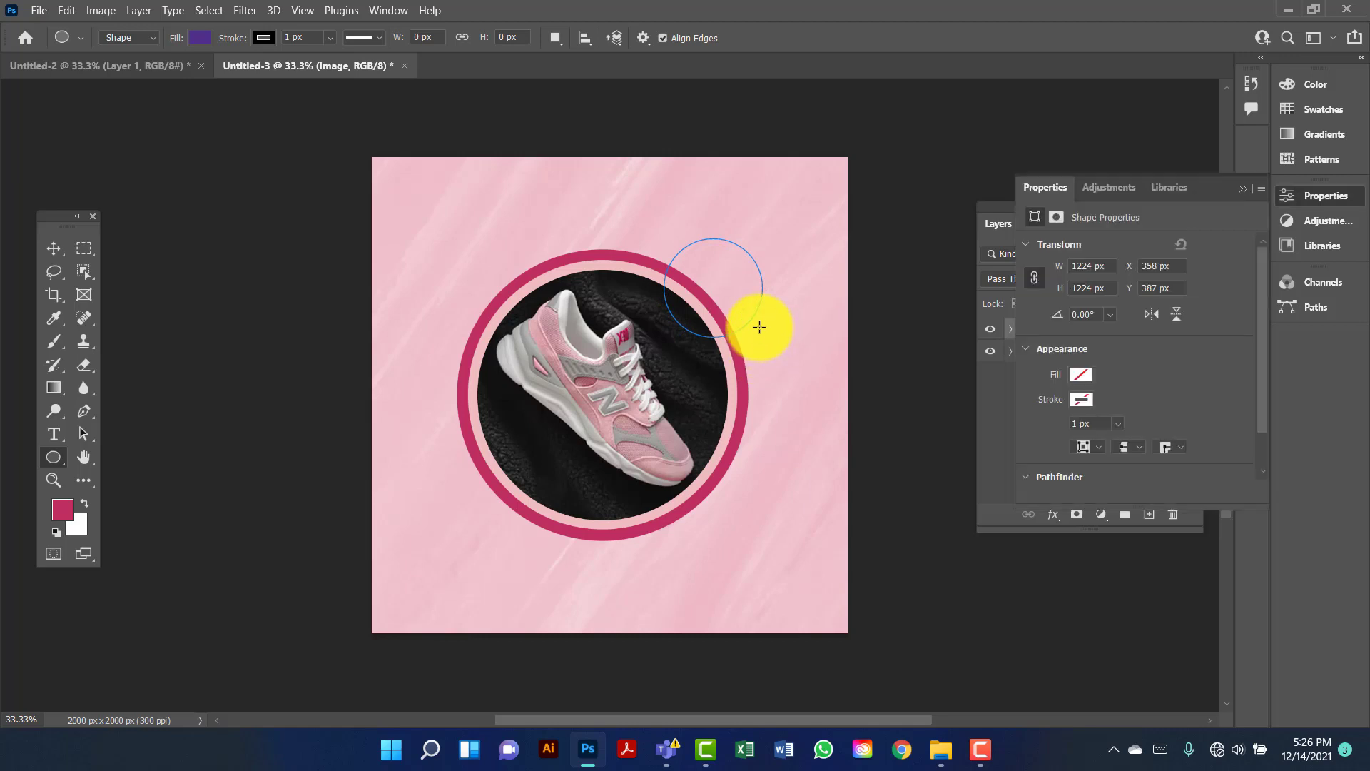
click(1247, 190)
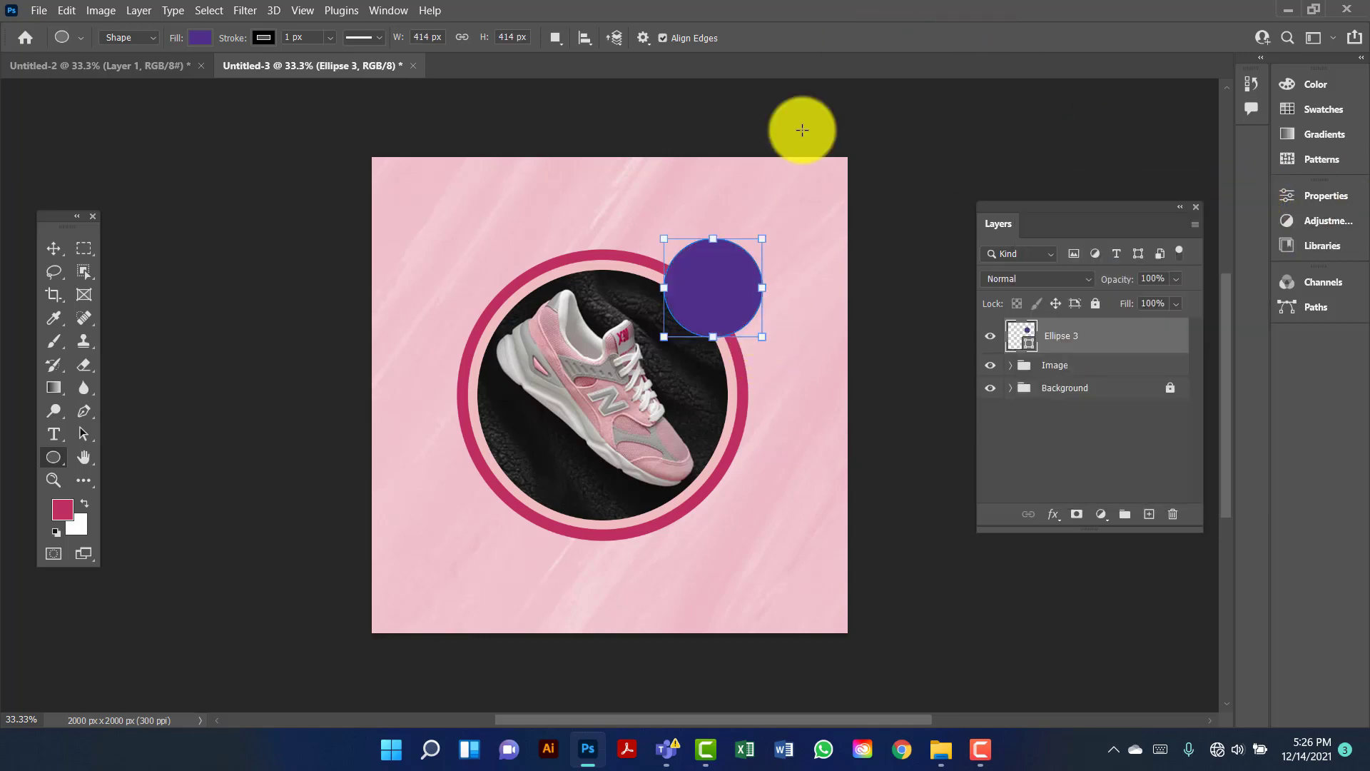
Fill the small circle with the recently used crimson and move it slightly down and outward along the ring's edge.
click(201, 42)
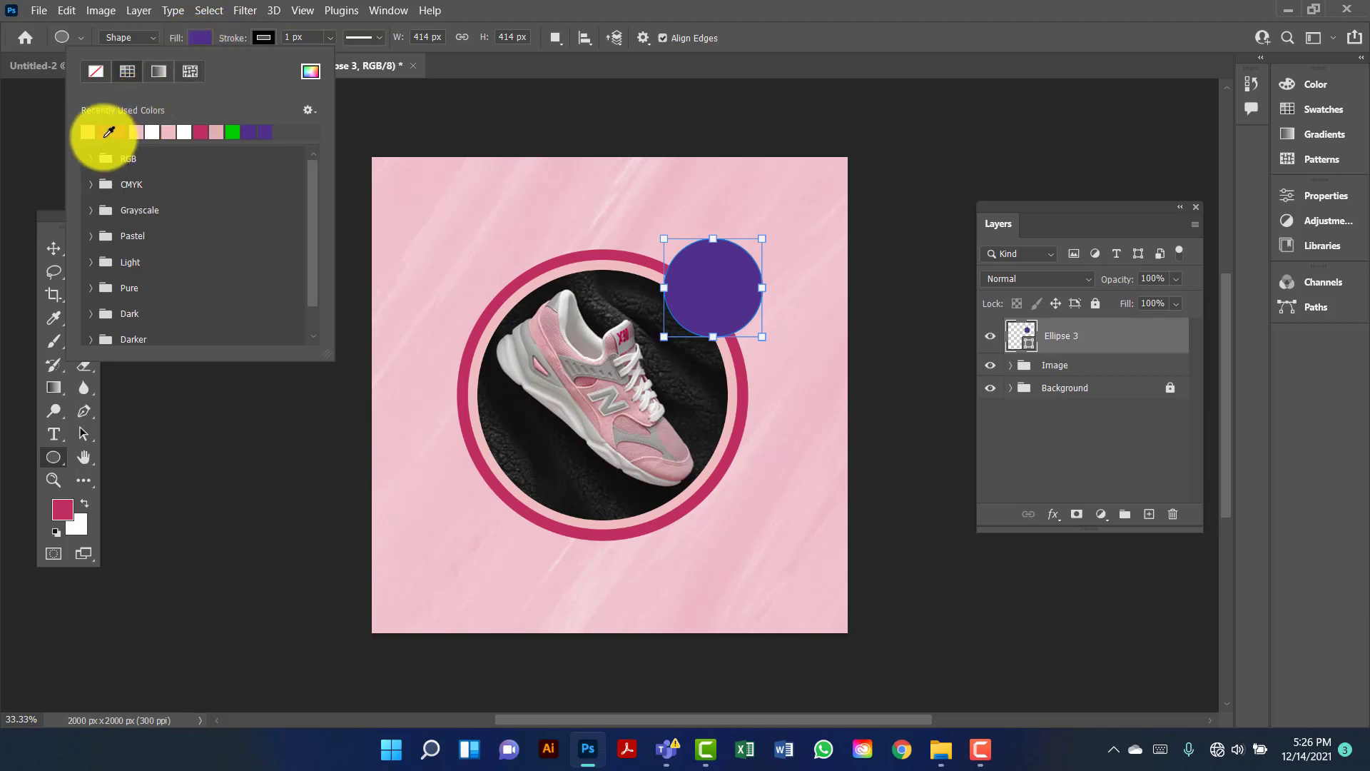
click(110, 129)
key(Escape)
key(v)
drag(707, 283, 721, 328)
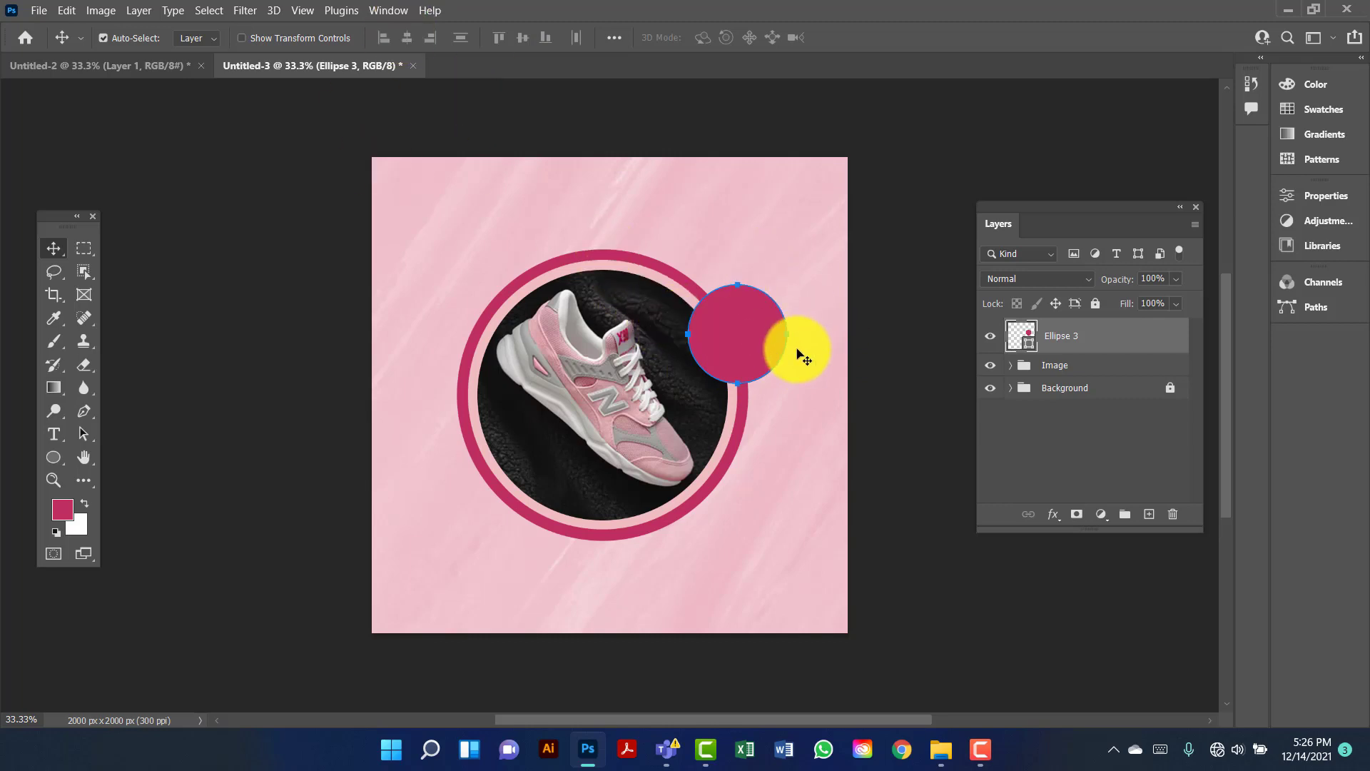
Duplicate the small crimson circle and scale the copy to about 91% with Free Transform, centred on the original.
key(ctrl+j)
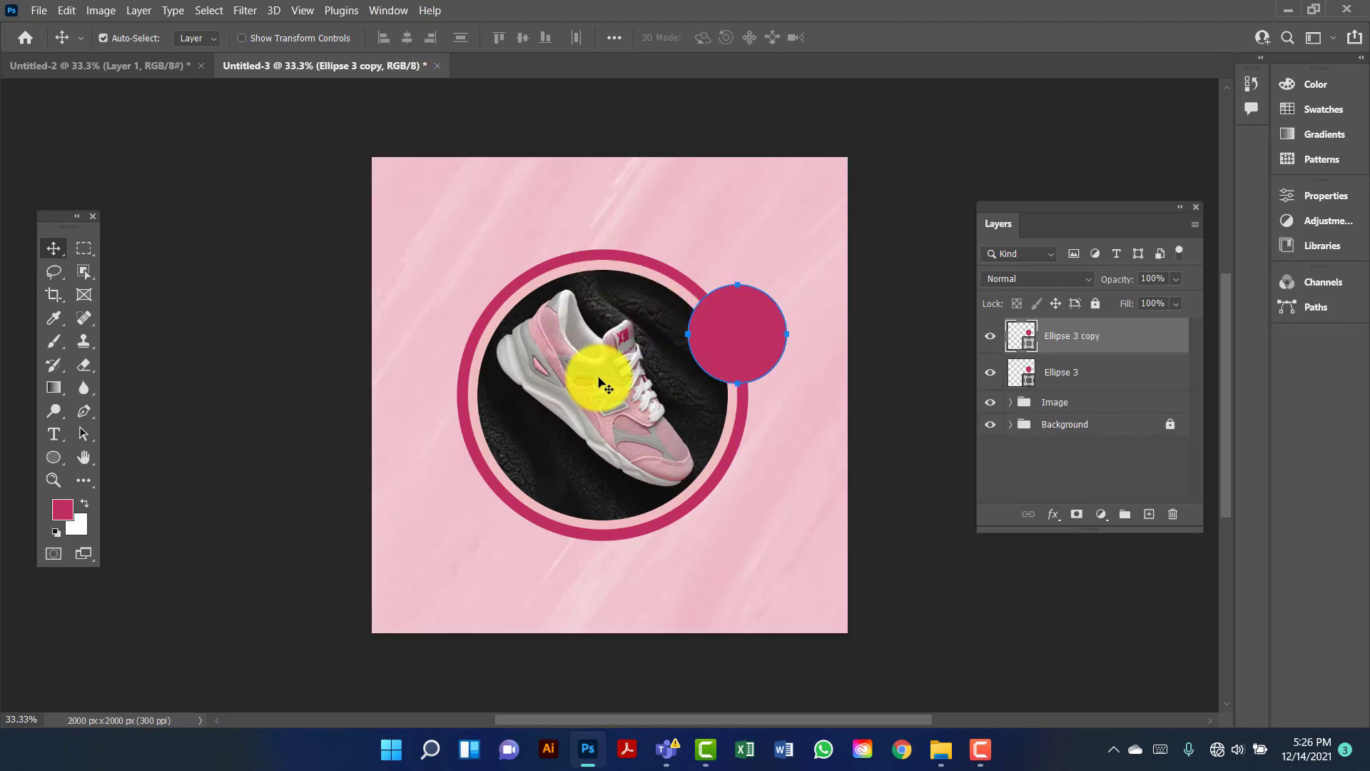
click(67, 11)
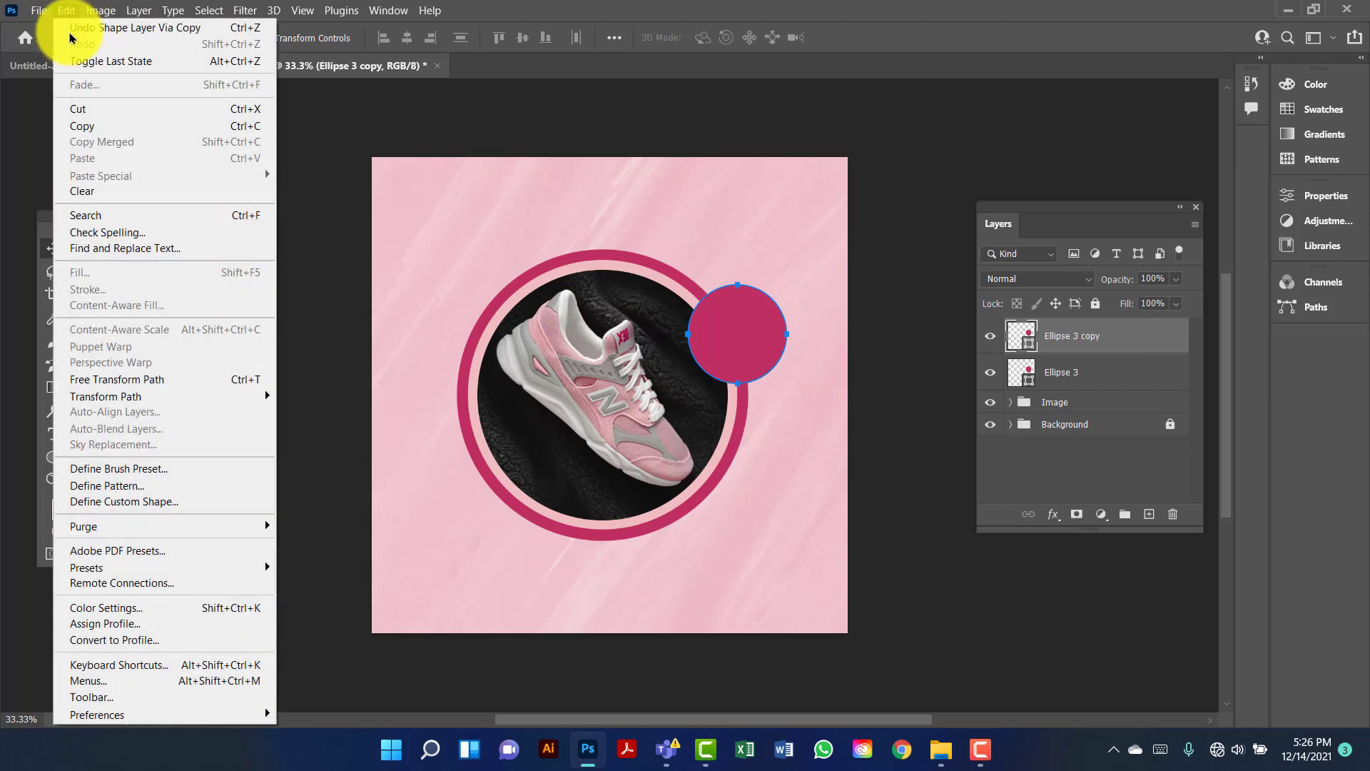
click(141, 379)
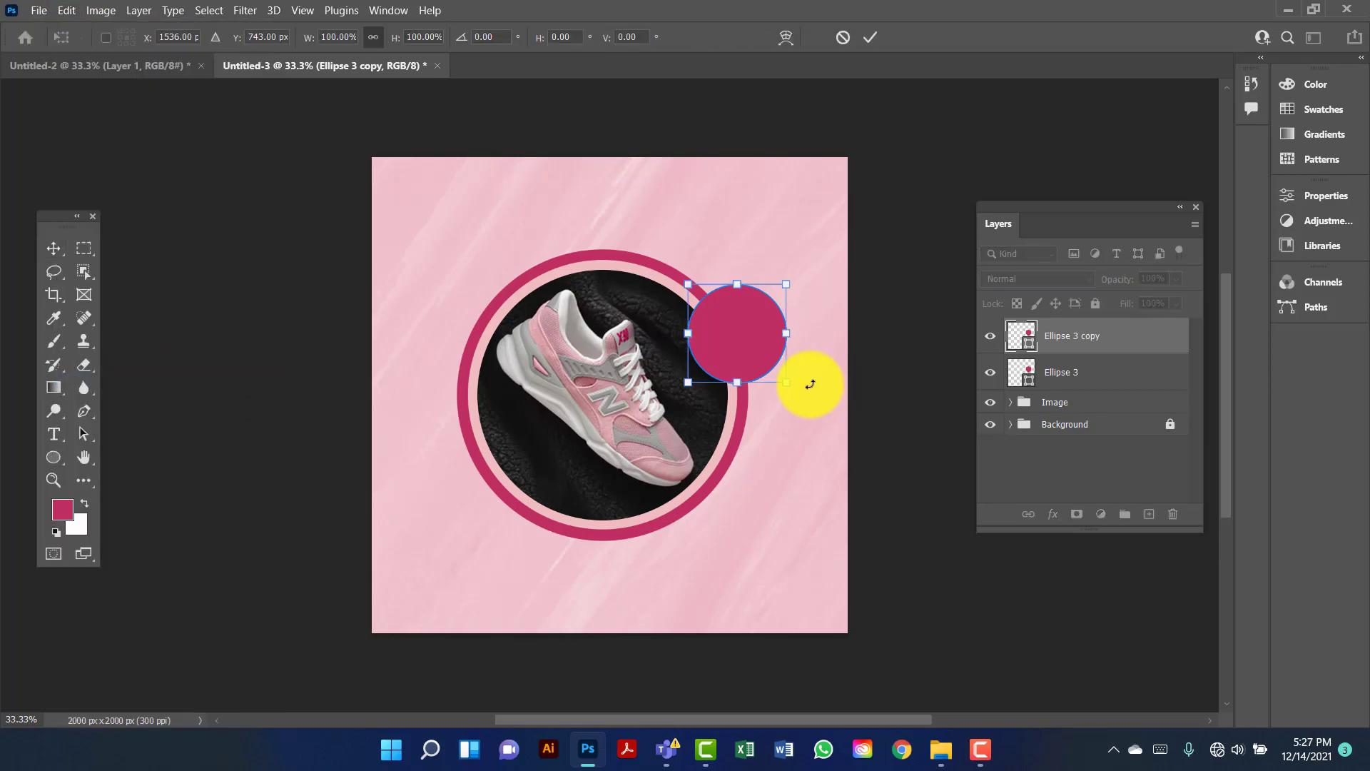
drag(788, 386, 780, 373)
drag(736, 329, 741, 334)
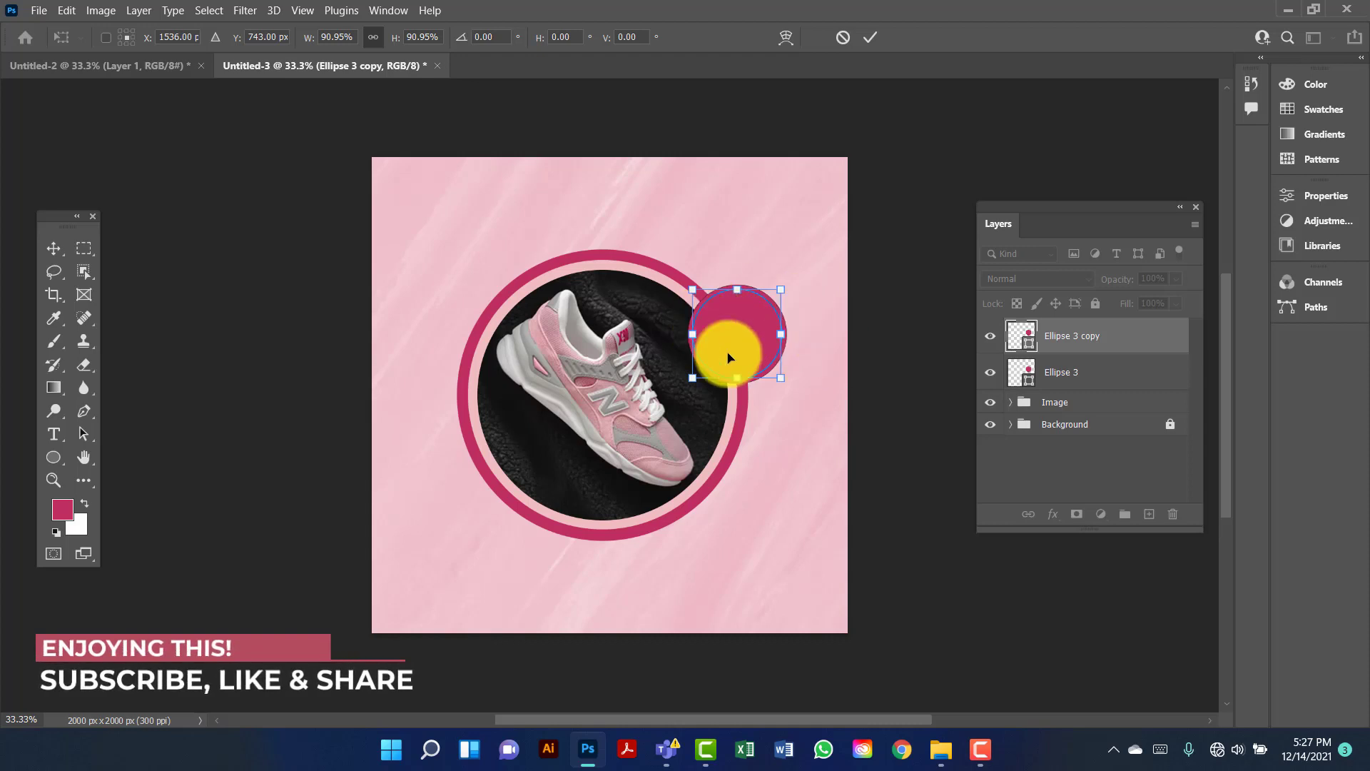
click(53, 457)
key(Return)
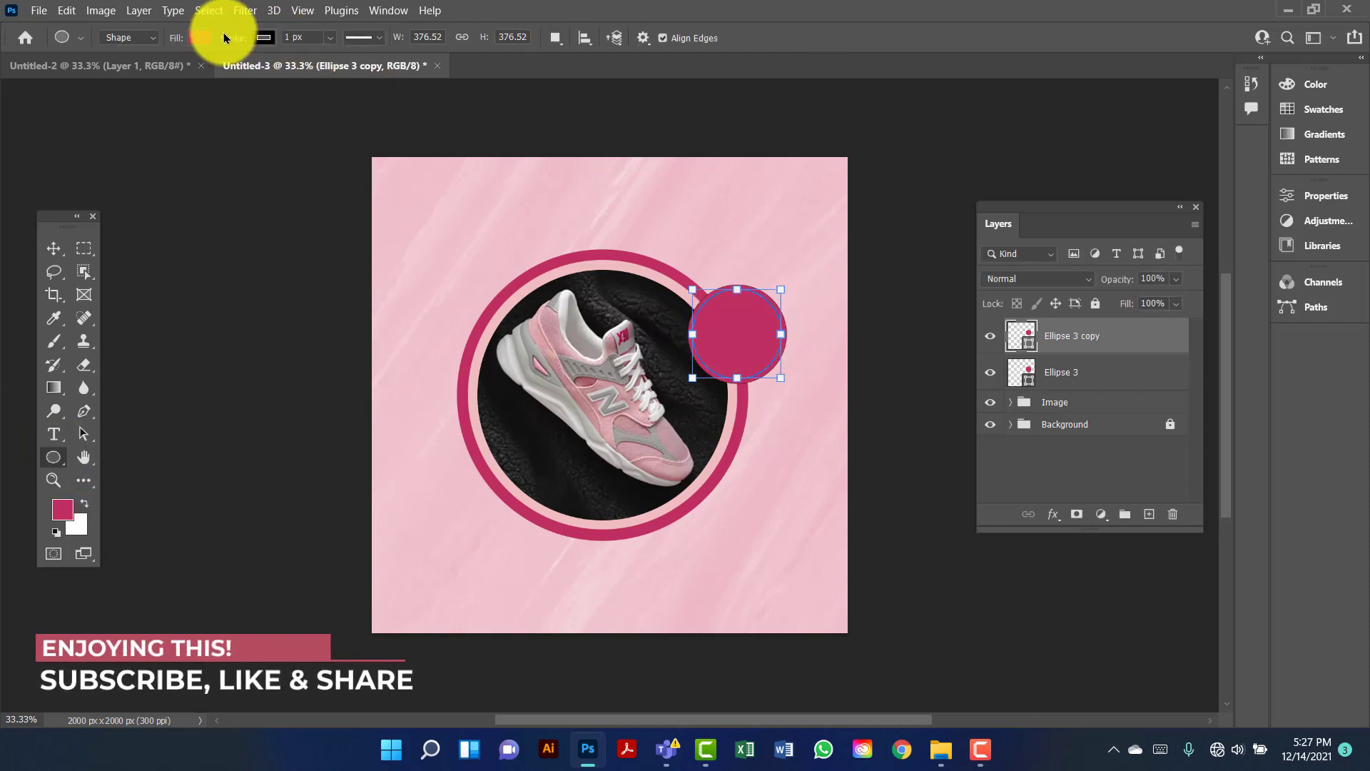
Fill the smaller copied circle with white and remove its stroke.
click(200, 38)
click(183, 131)
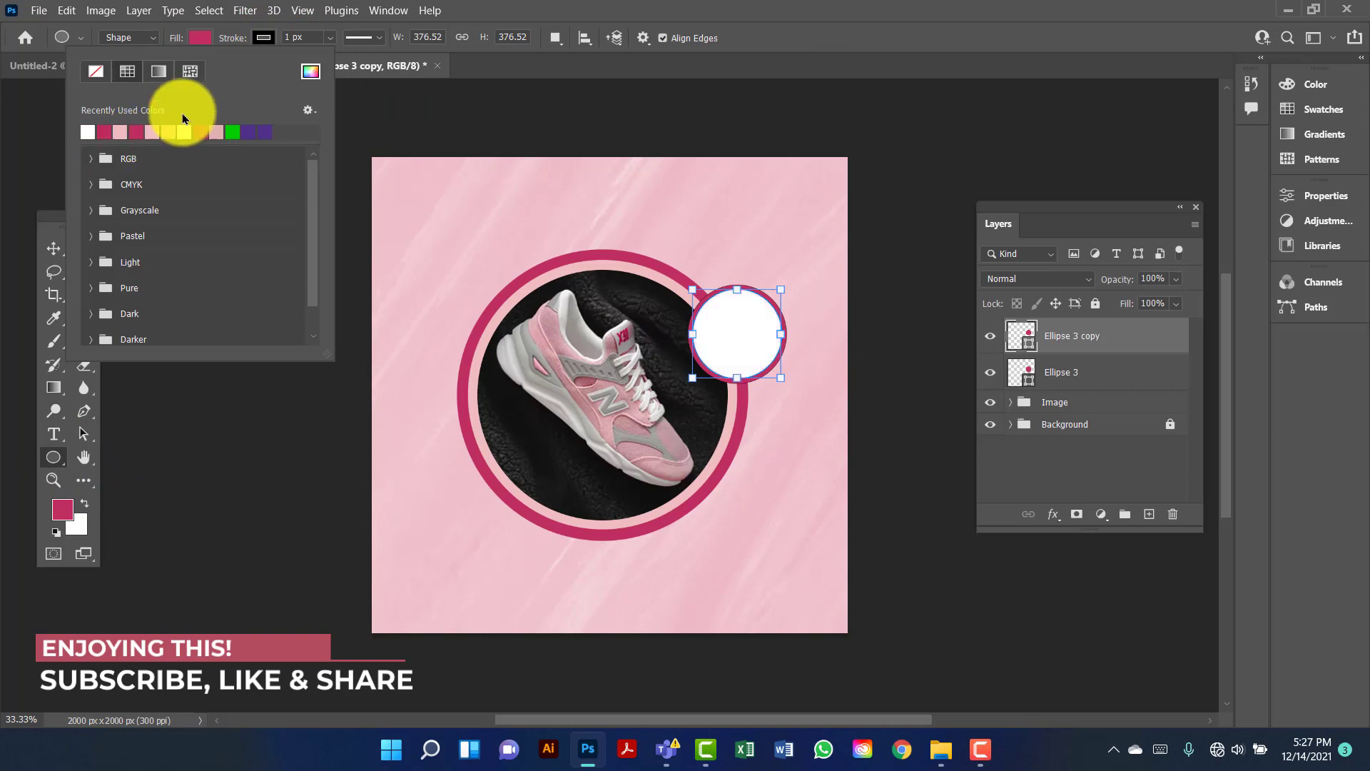
click(260, 39)
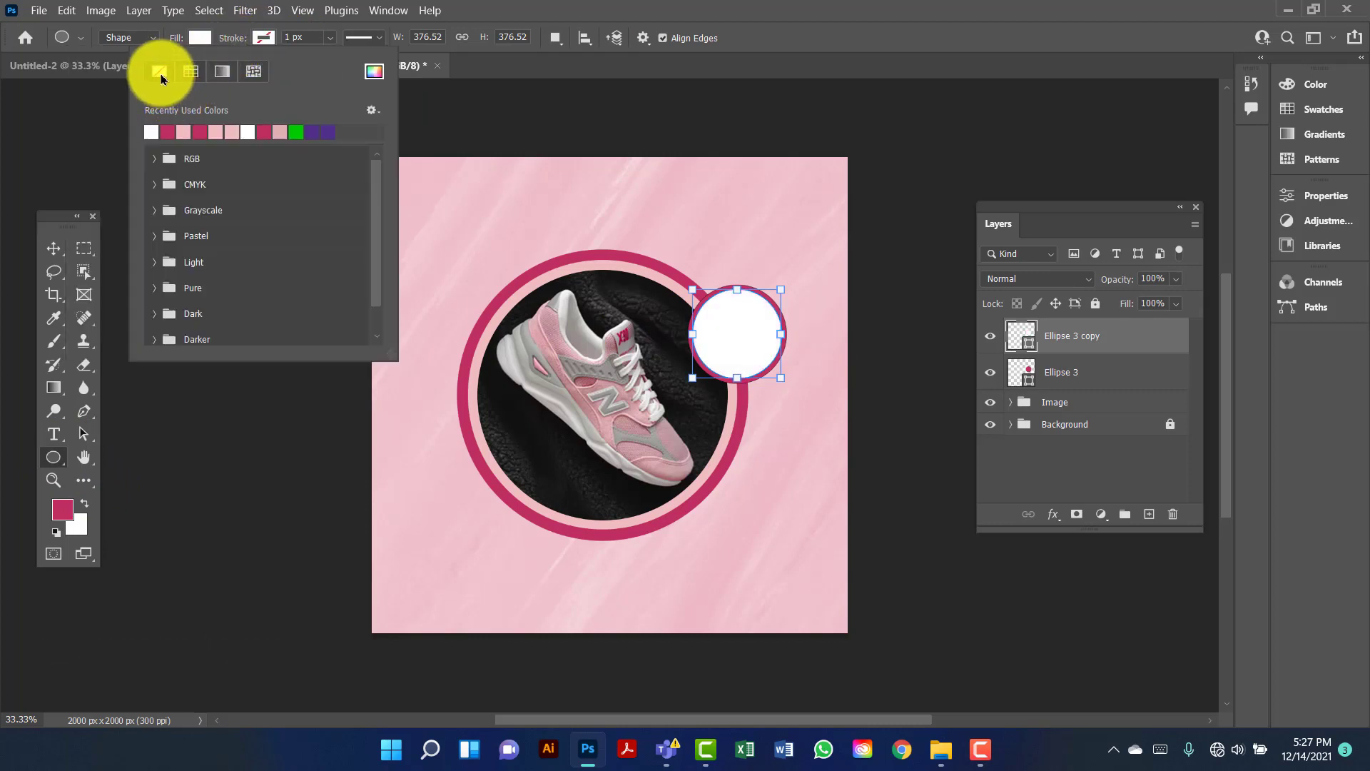
click(53, 248)
click(805, 134)
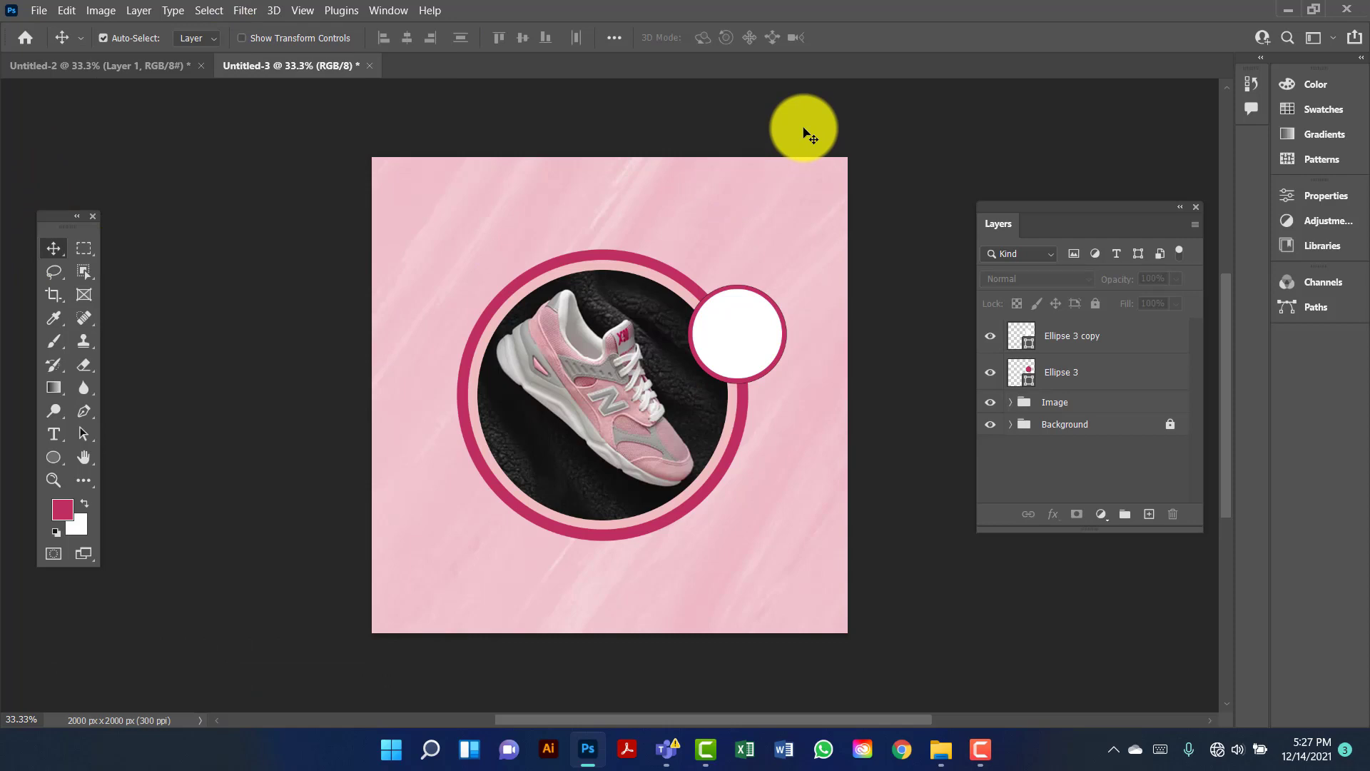
Start a horizontal text layer inside the white circle and set its font to Bebas Neue Bold.
right_click(54, 434)
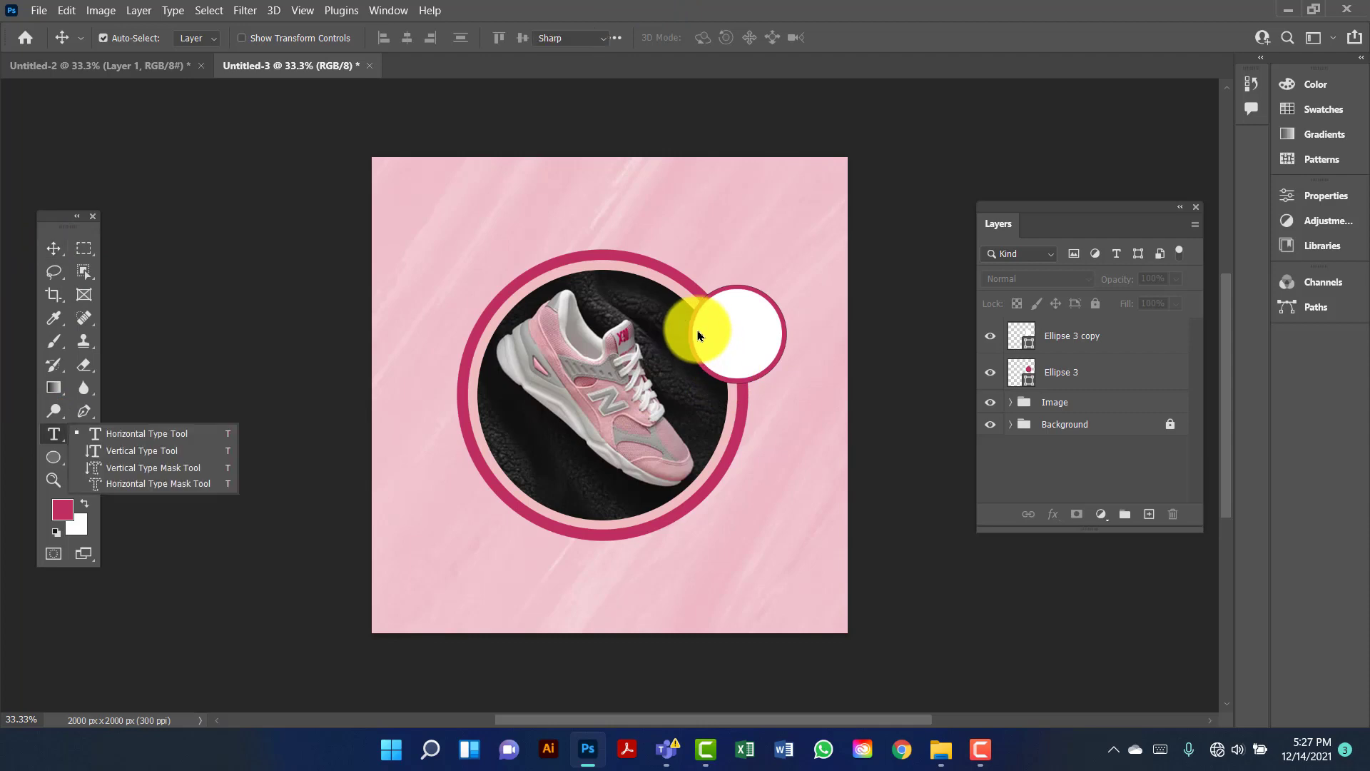
key(t)
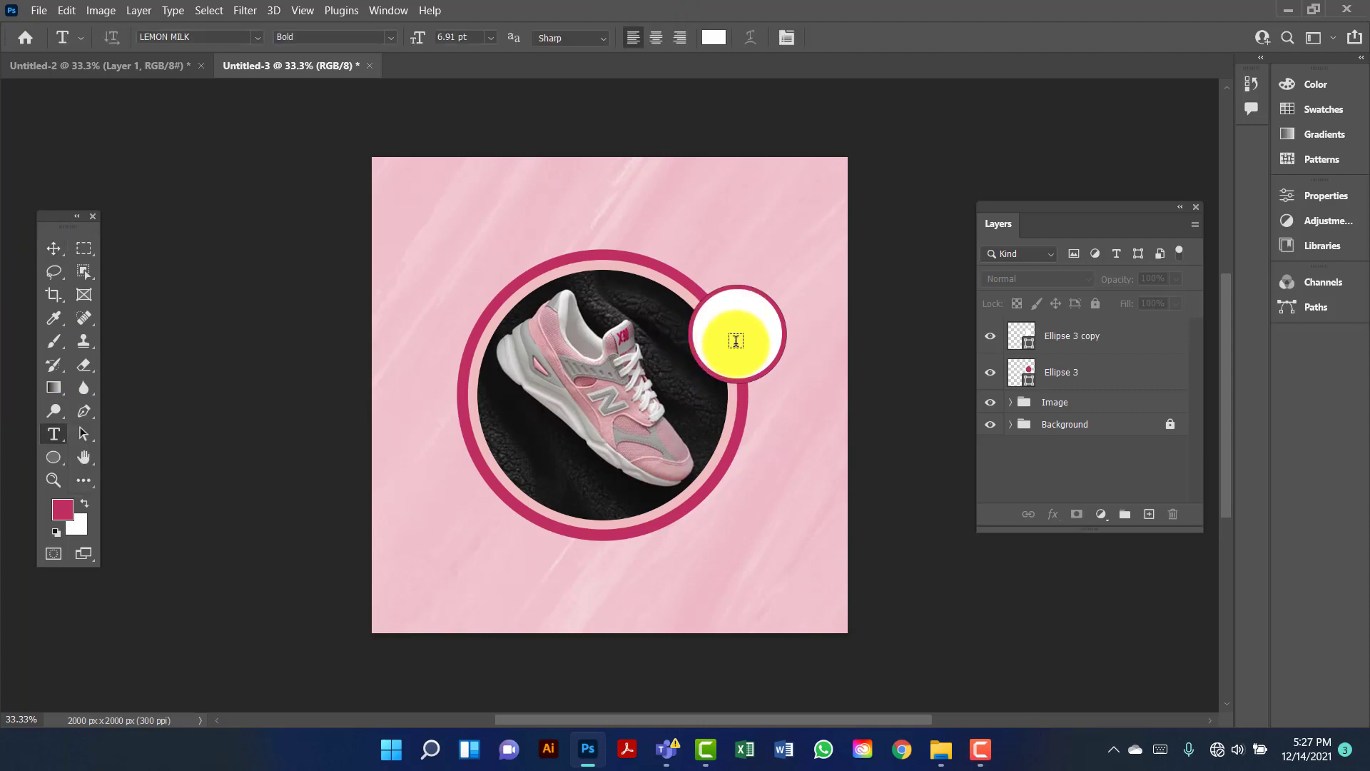
click(736, 322)
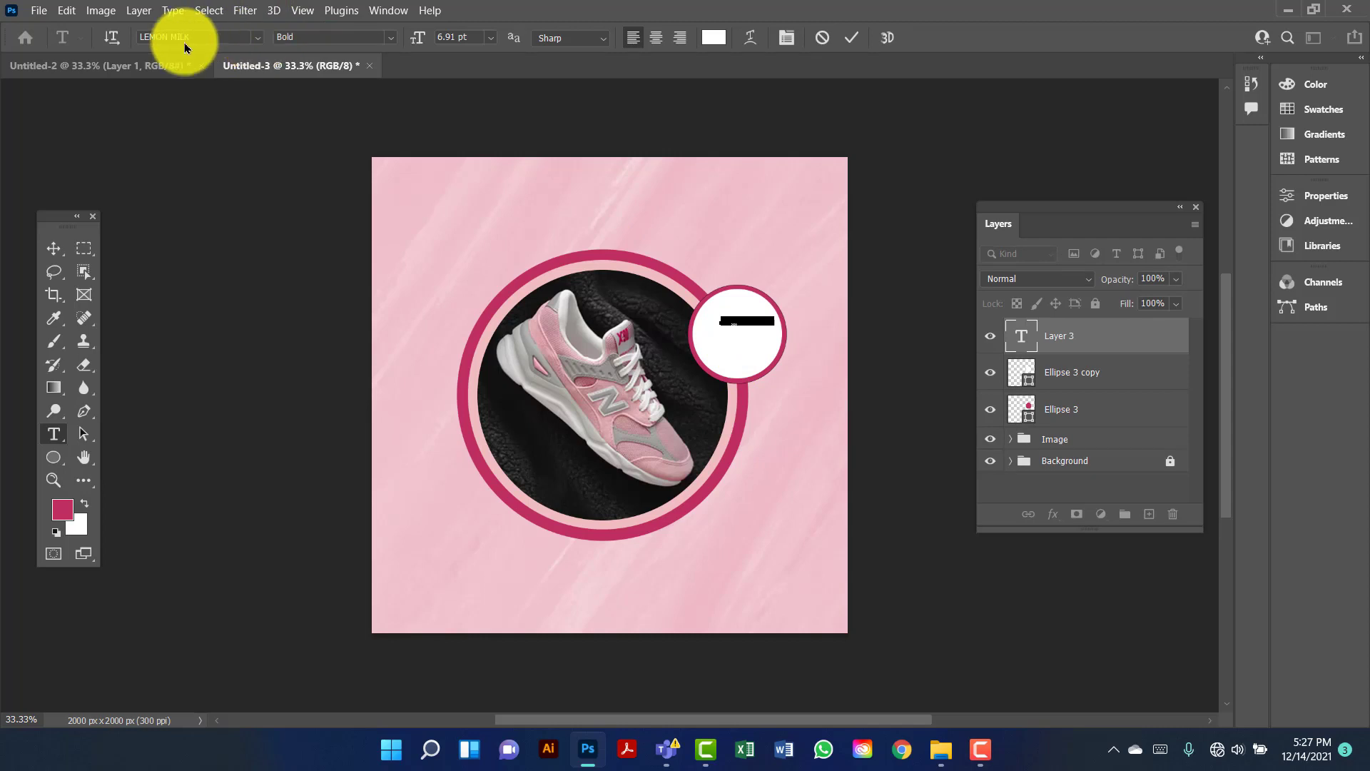
click(257, 40)
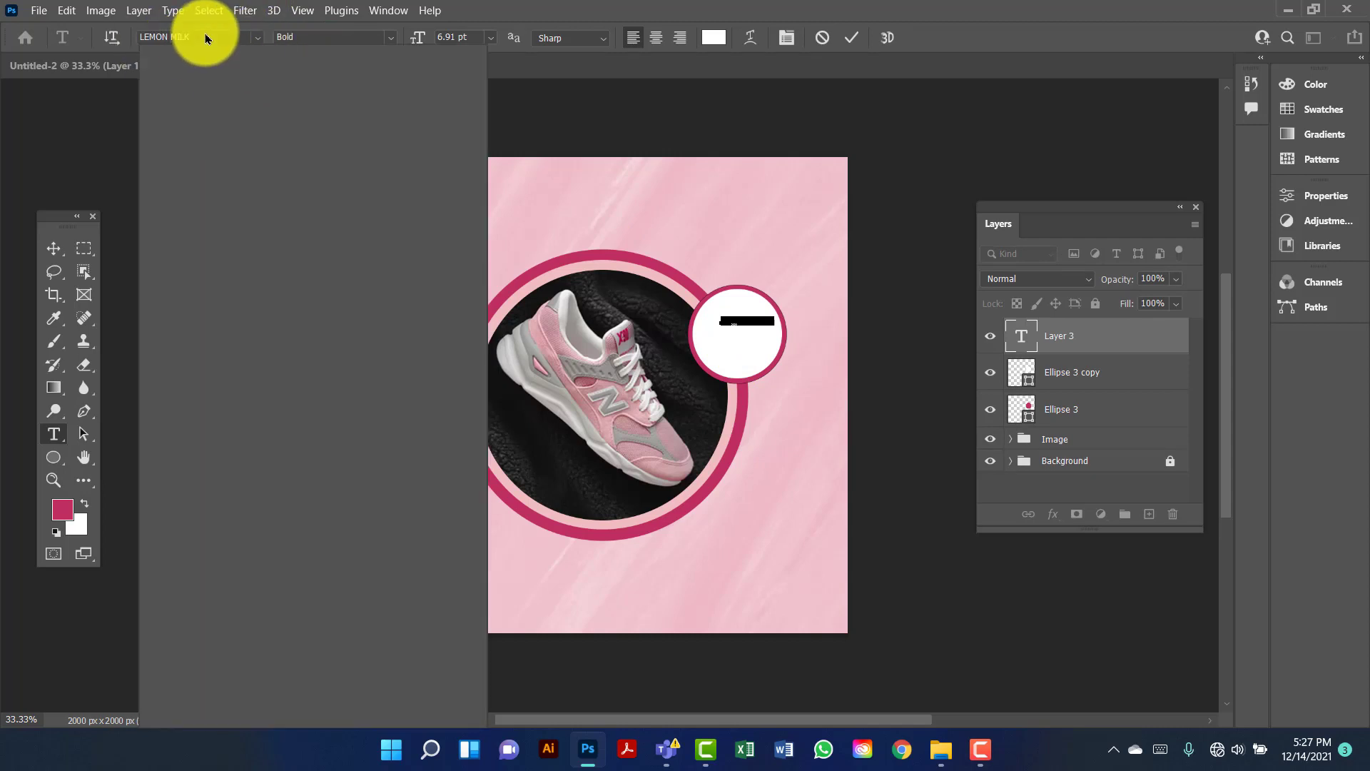
scroll(206, 38, up, 20)
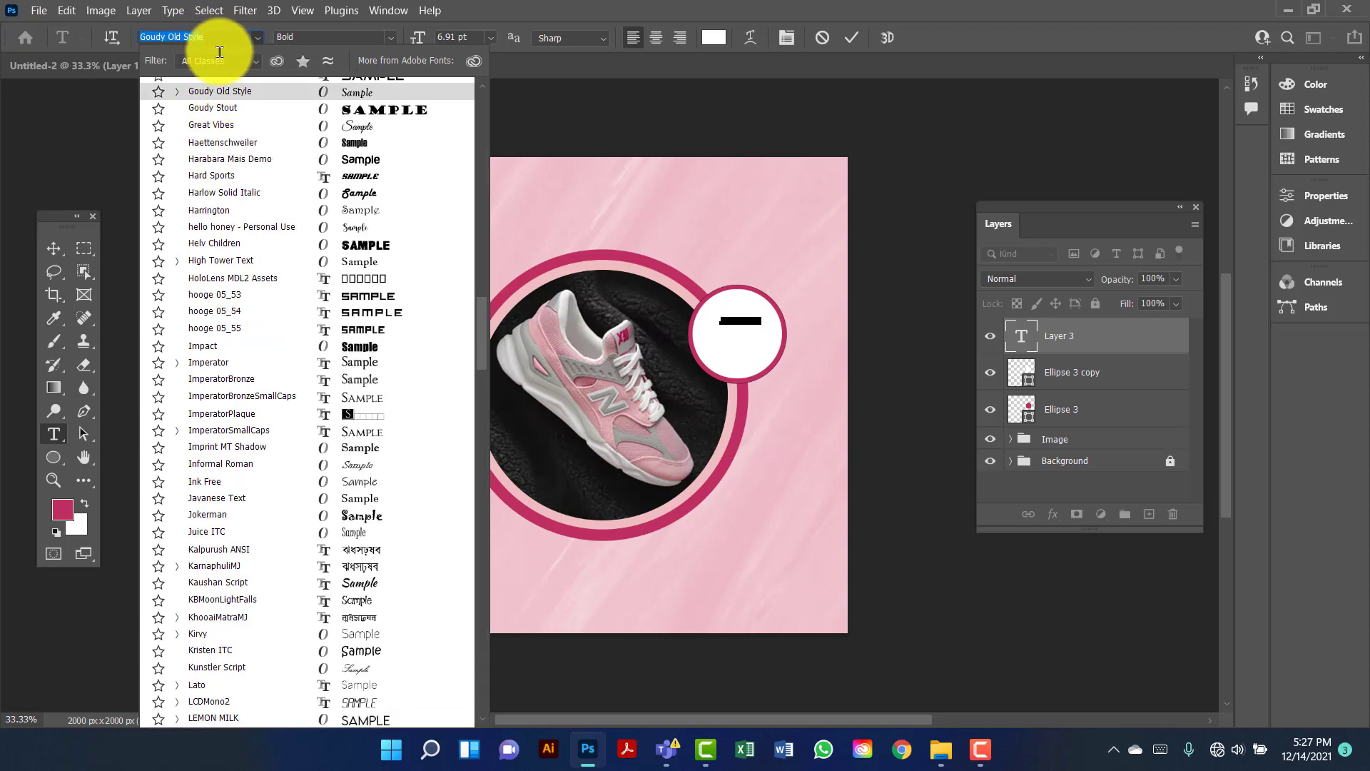
text(beb)
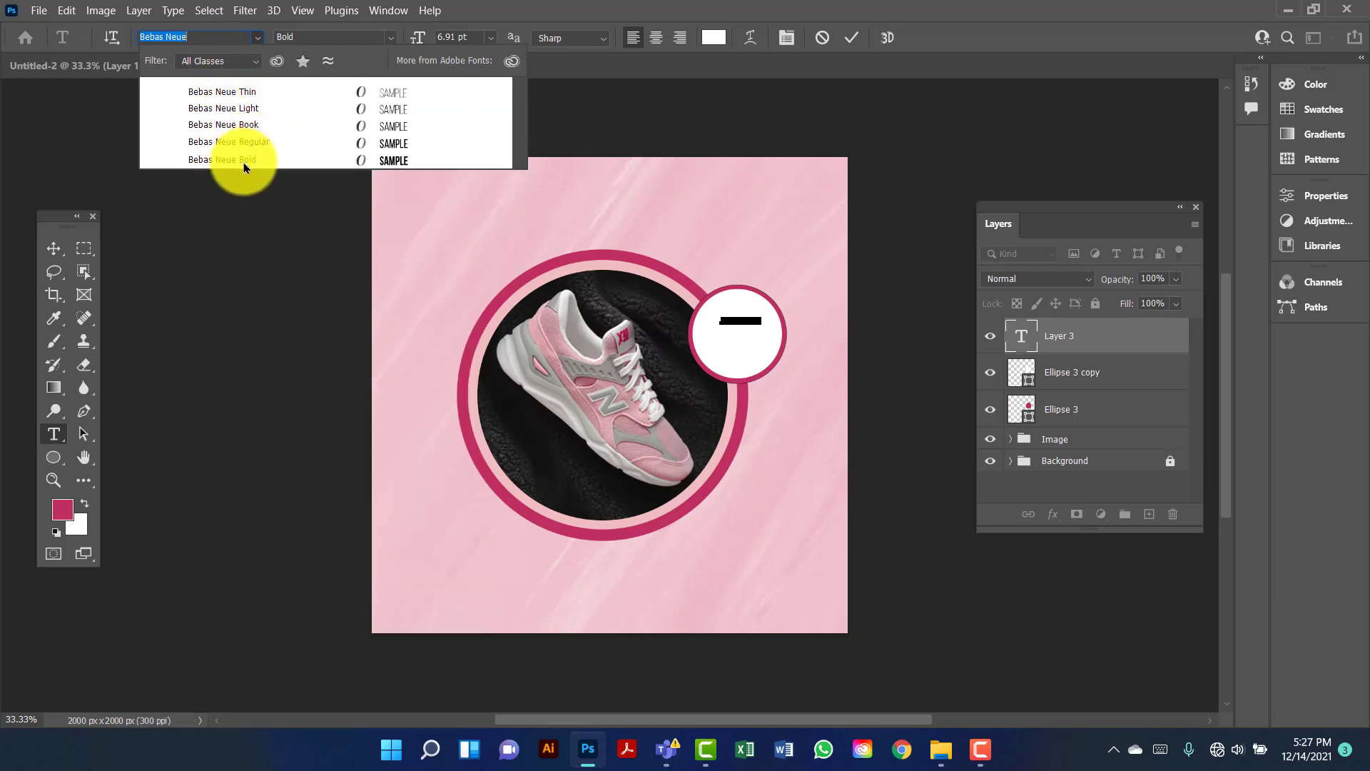
click(244, 166)
scroll(248, 166, up, 1)
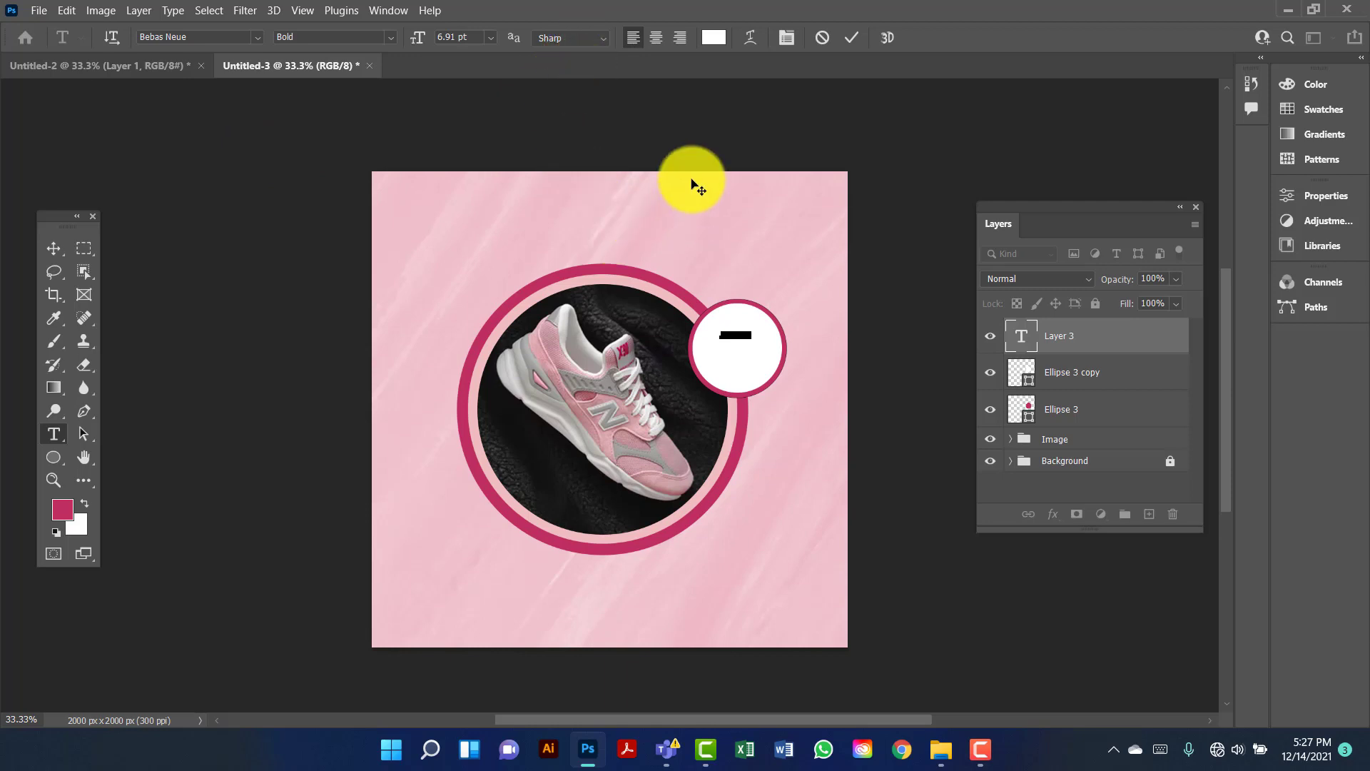
Set the text size to 36 pt and enter 50% as the badge text.
click(491, 39)
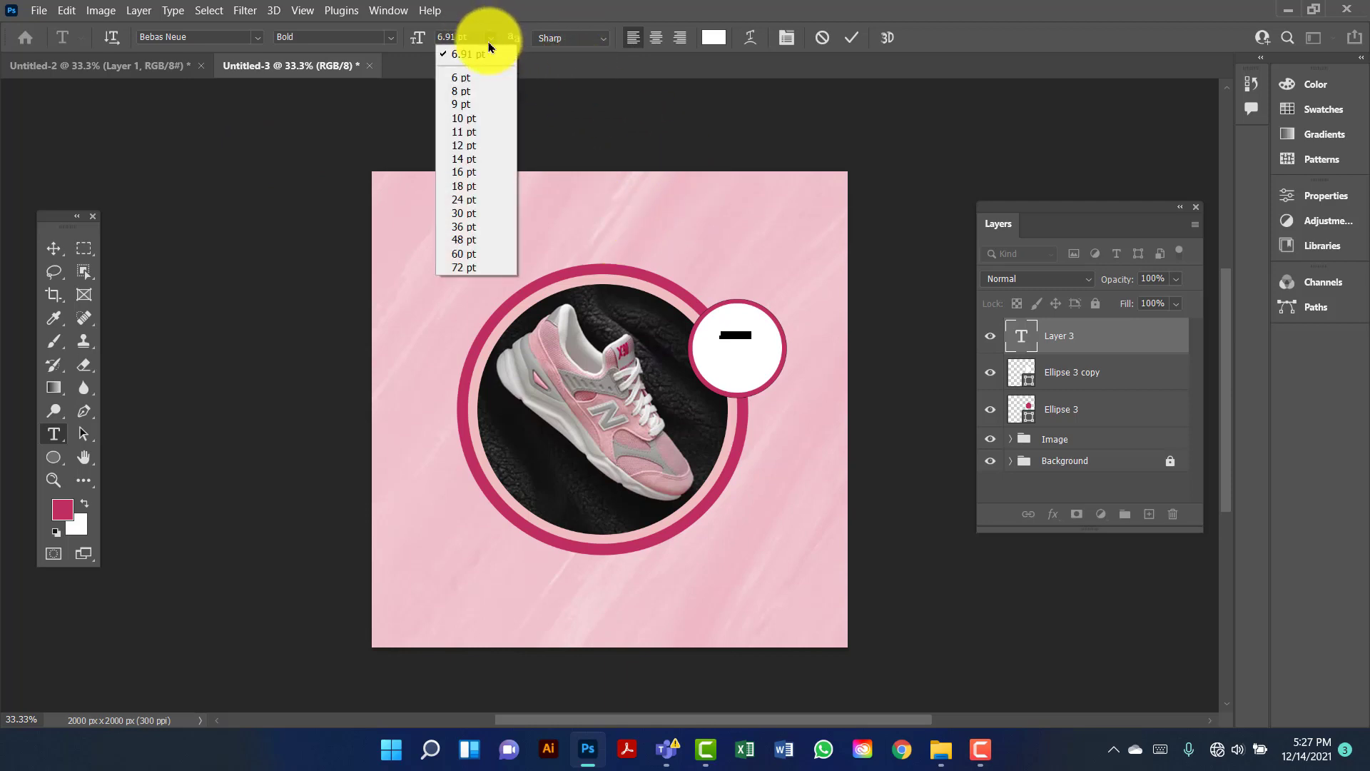
click(476, 254)
click(490, 39)
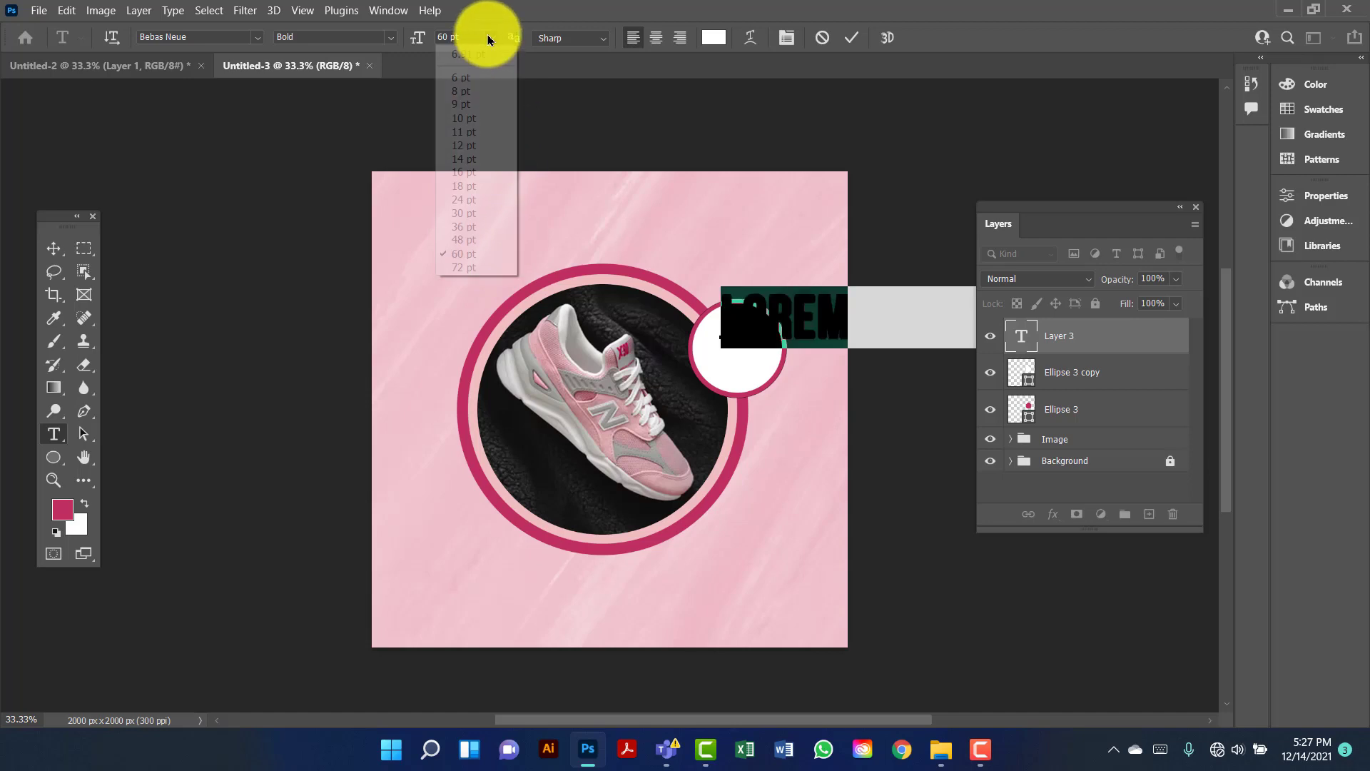
click(478, 227)
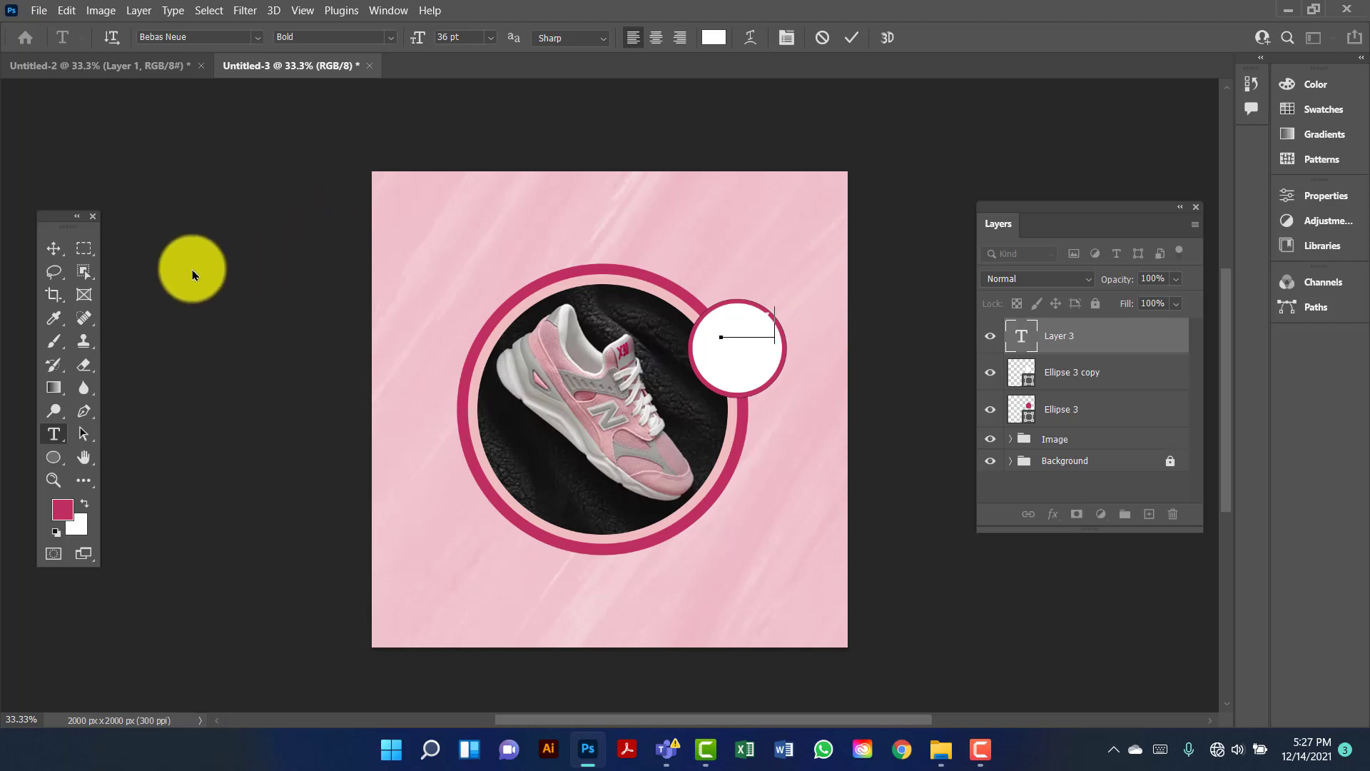
click(54, 248)
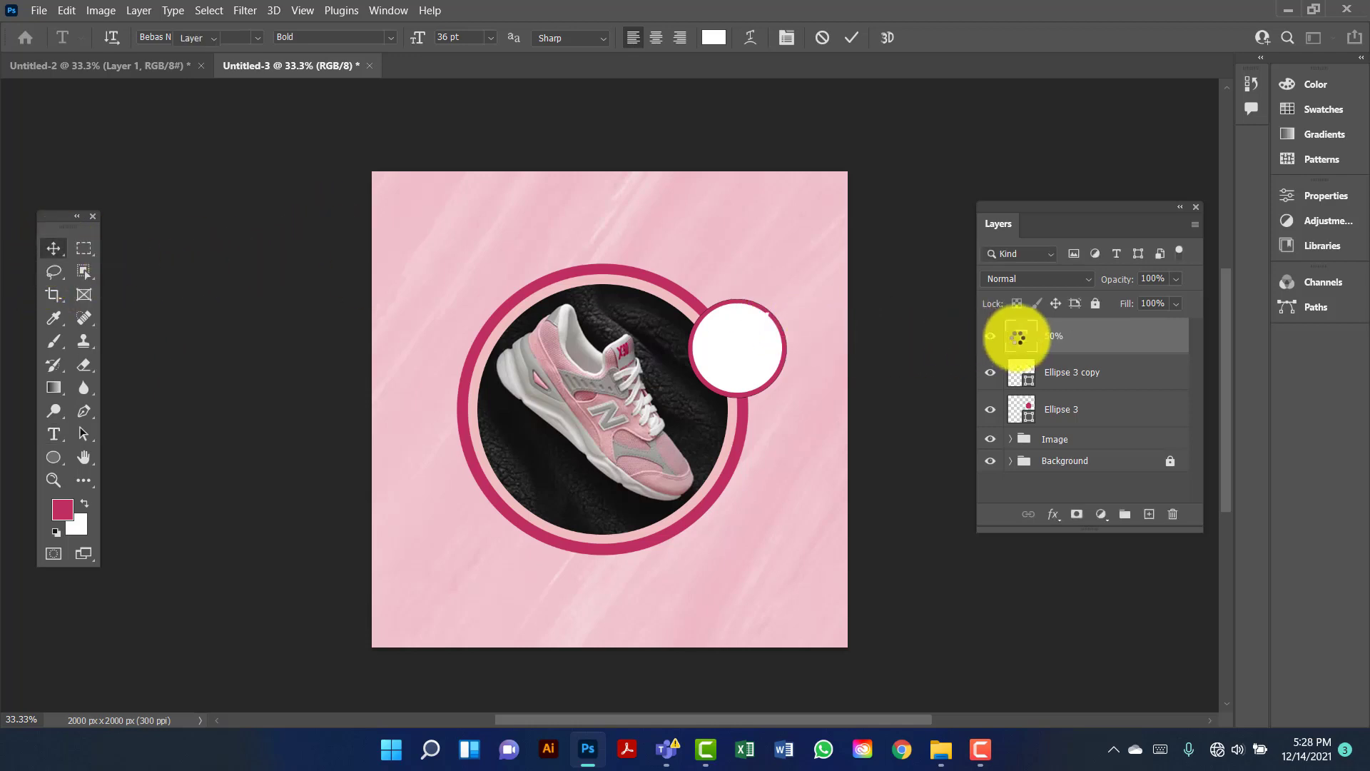
Colour the 50% text crimson bf2e61, sampled from the ring around the sneaker.
double_click(1023, 343)
click(714, 37)
click(610, 271)
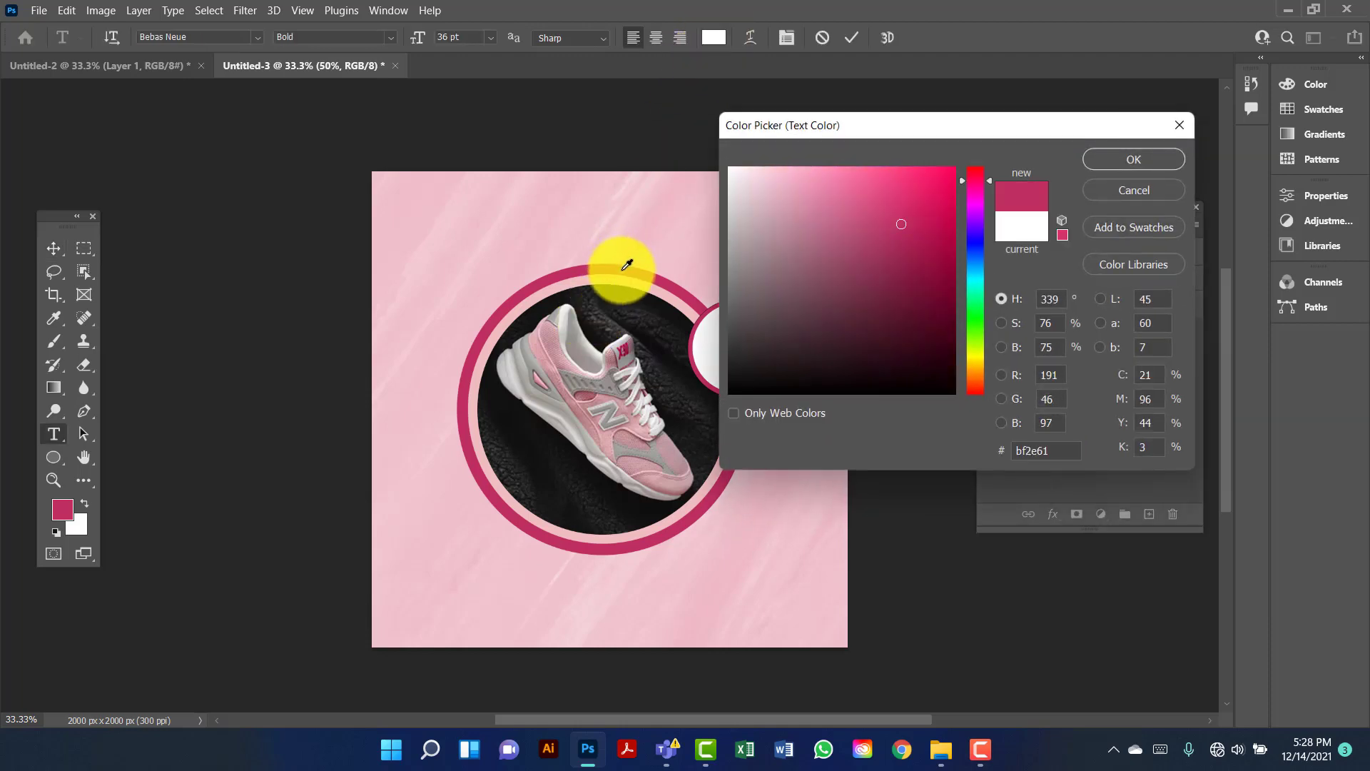
click(1125, 168)
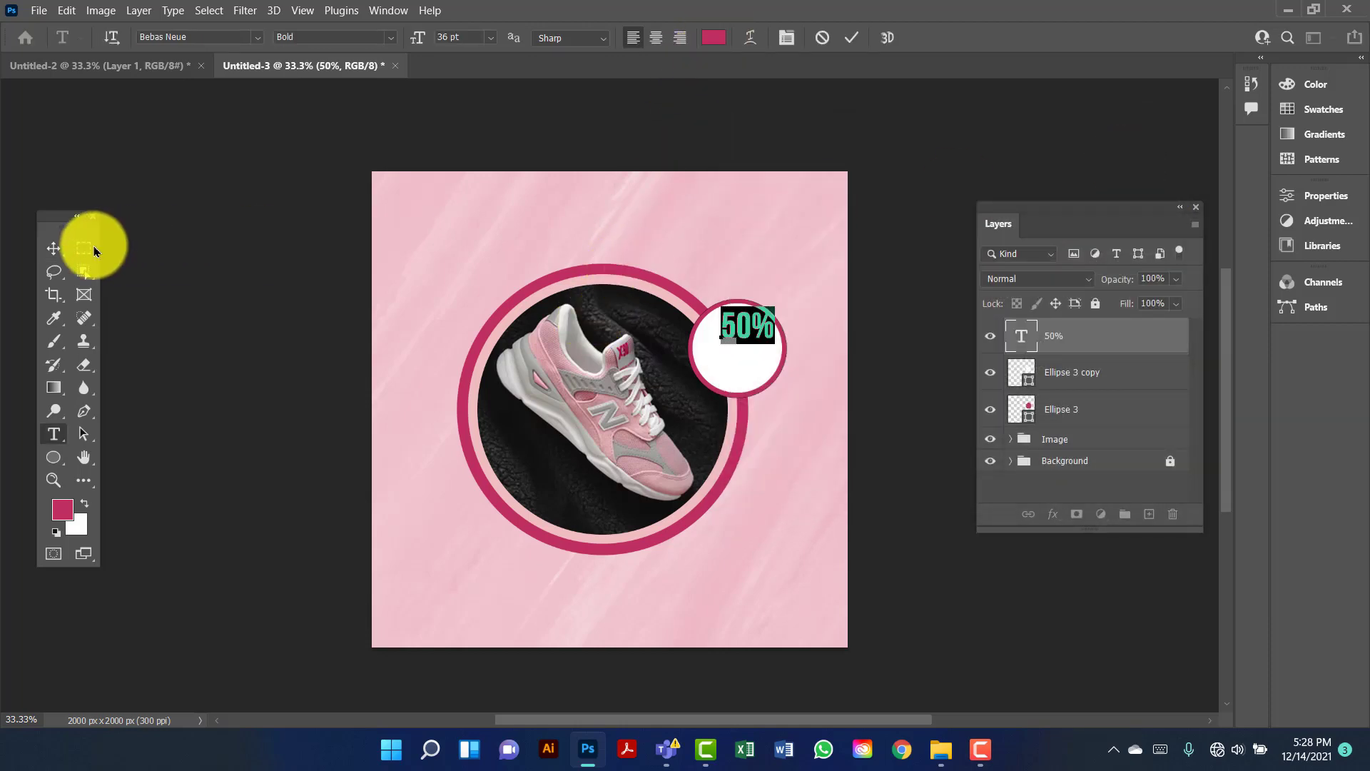
Move the 50% text to the upper half of the white circle and place a copy directly below it.
click(54, 242)
drag(732, 325, 722, 335)
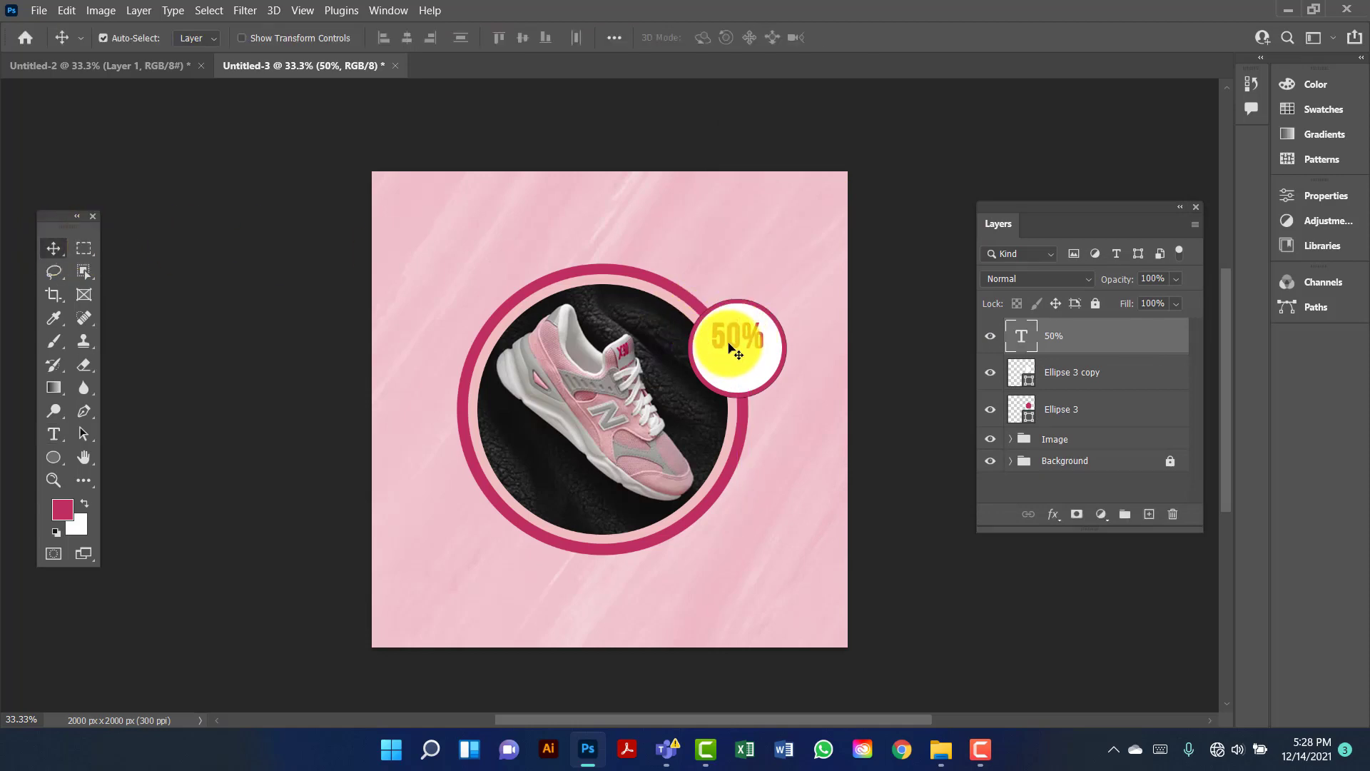
drag(740, 334, 740, 367)
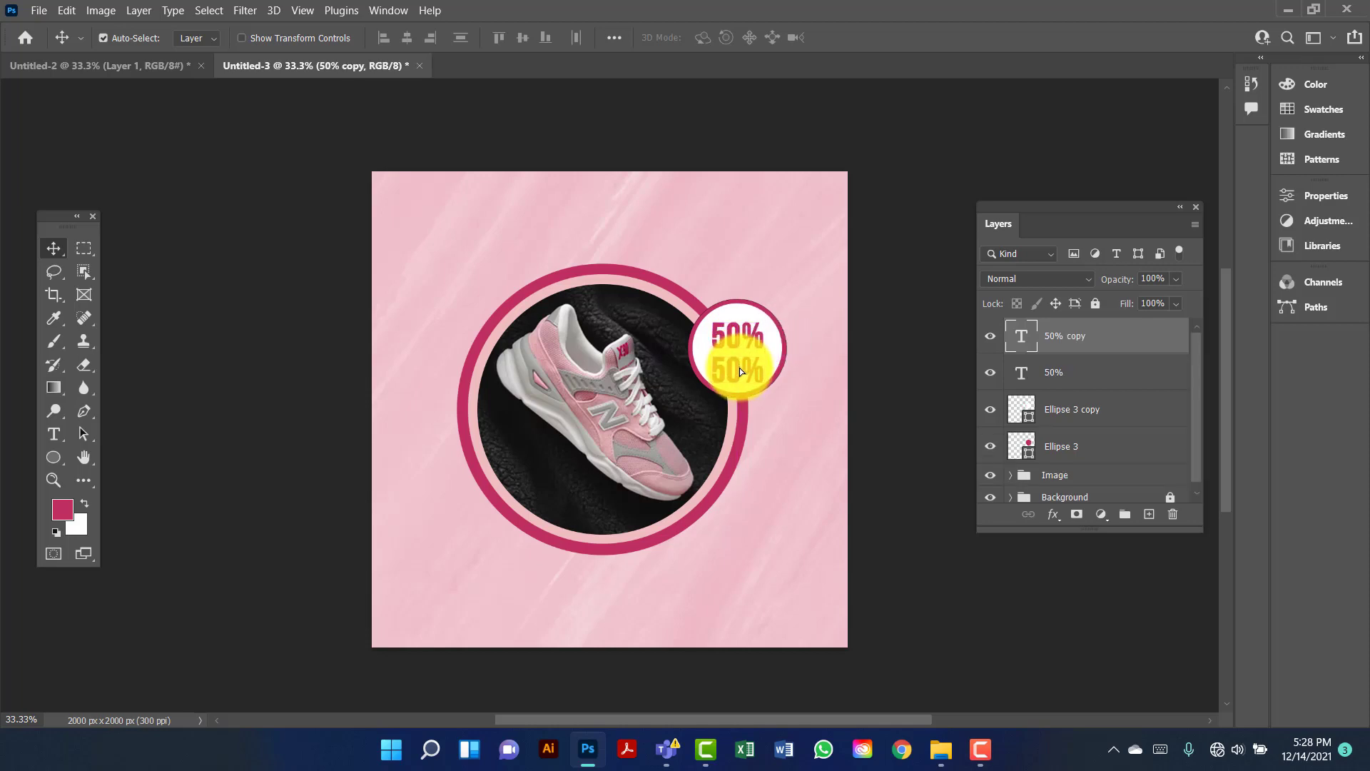
Change the lower text copy to OFF and centre both text lines together inside the white circle.
double_click(1023, 344)
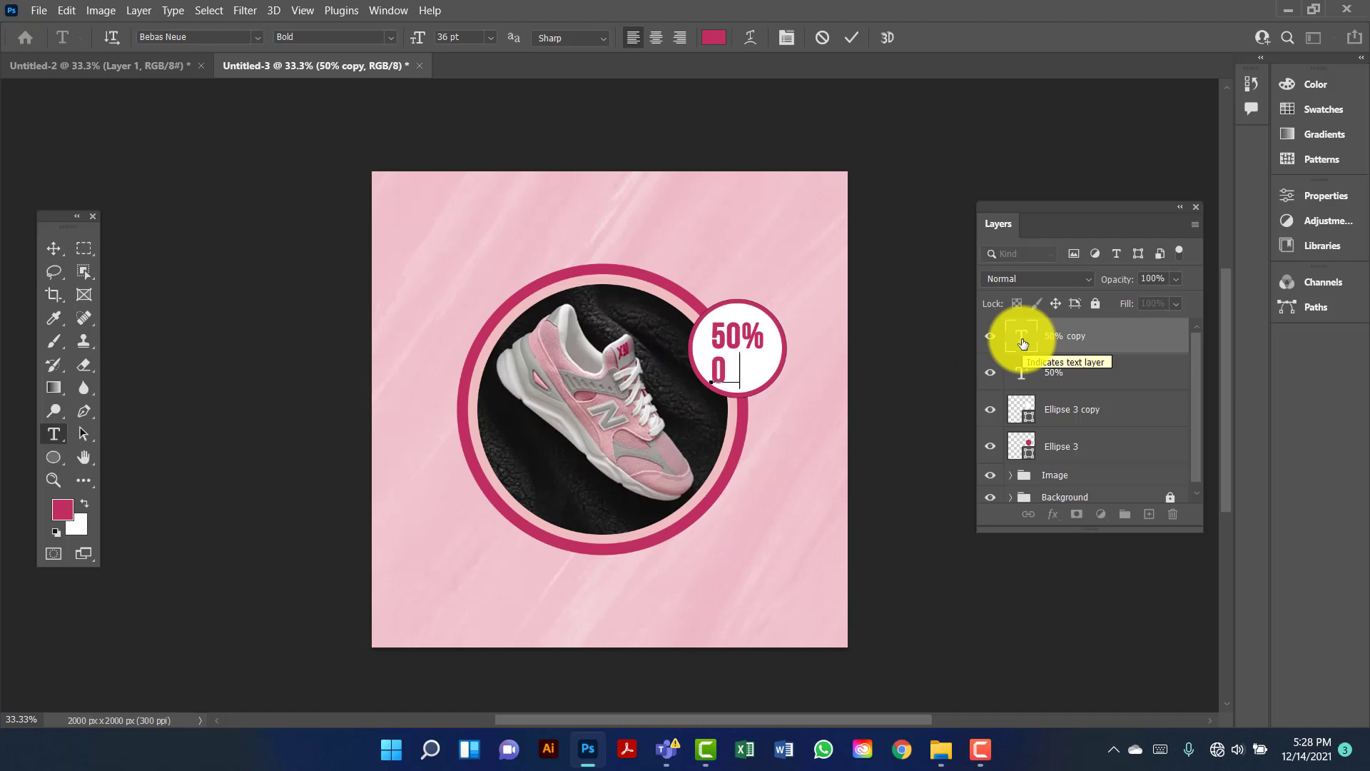
click(55, 248)
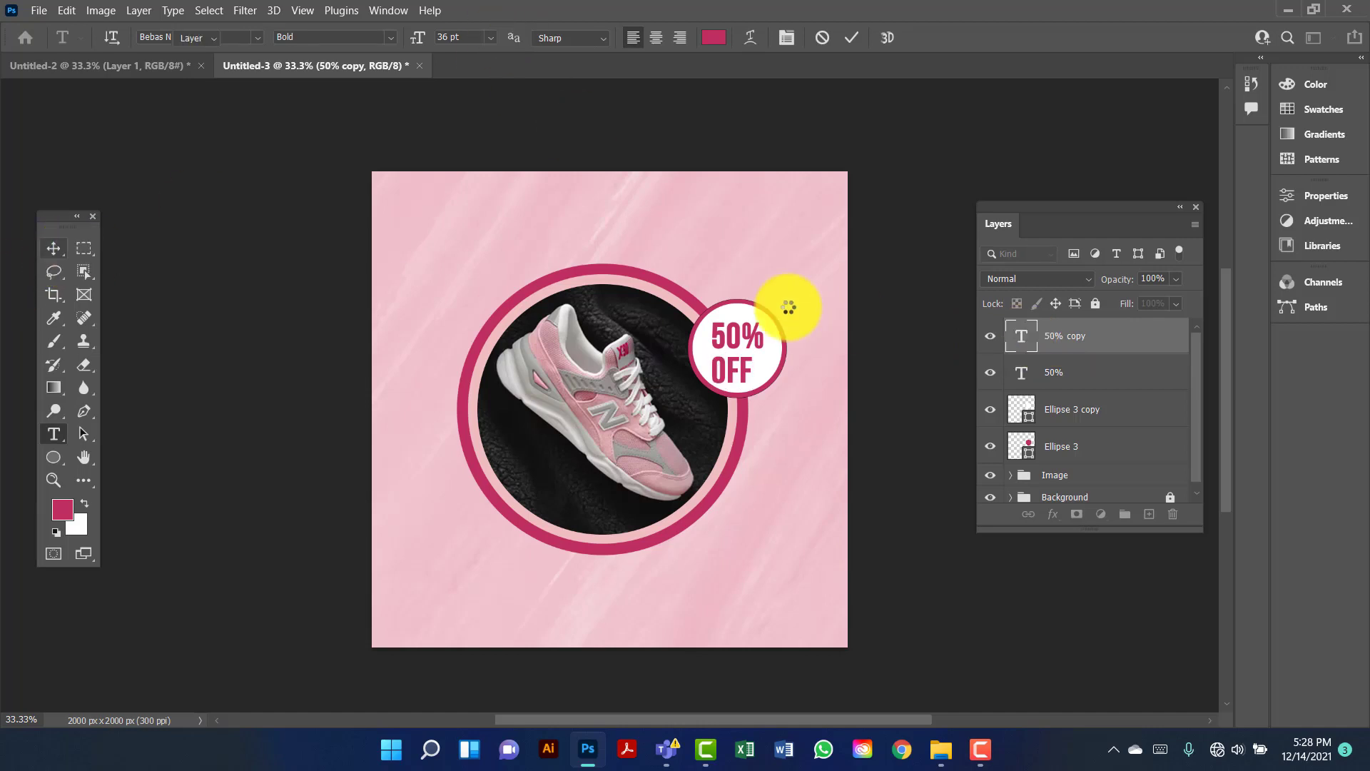
ctrl+click(1079, 383)
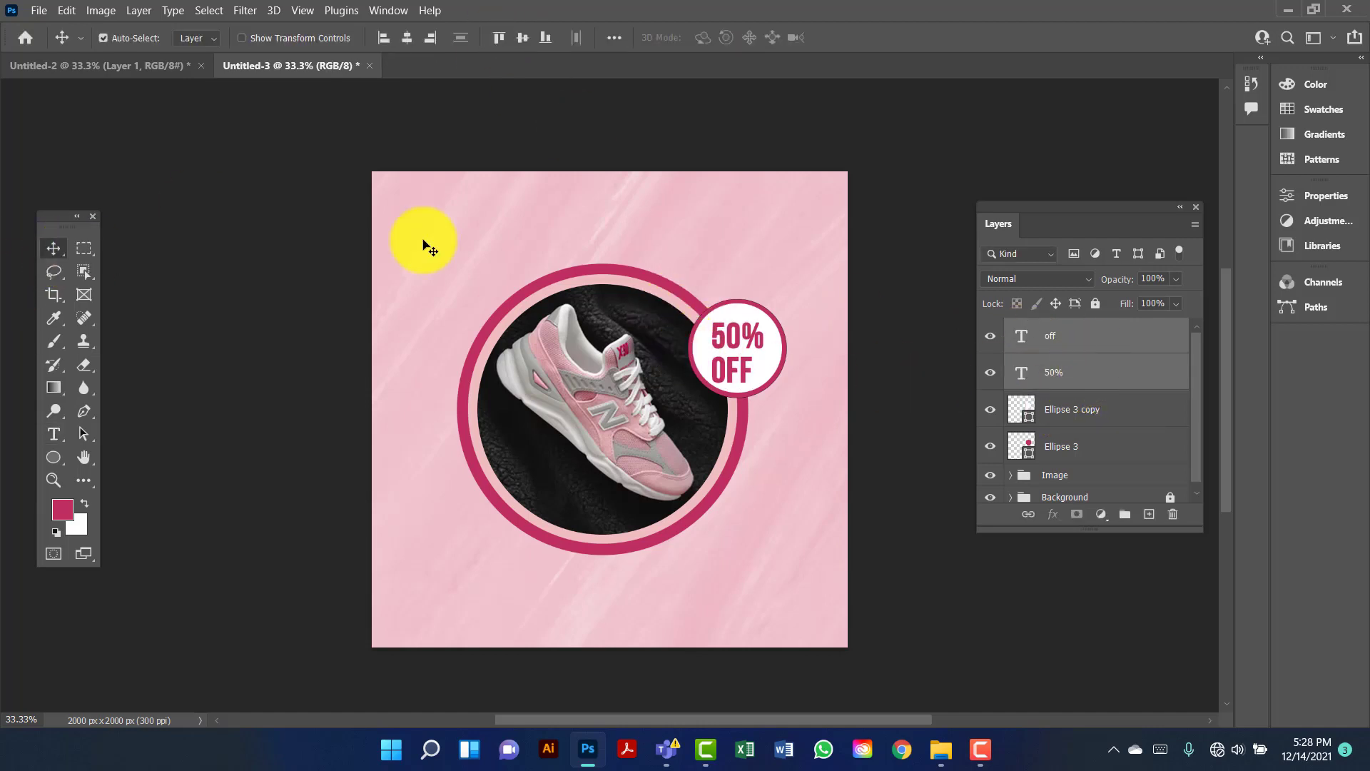
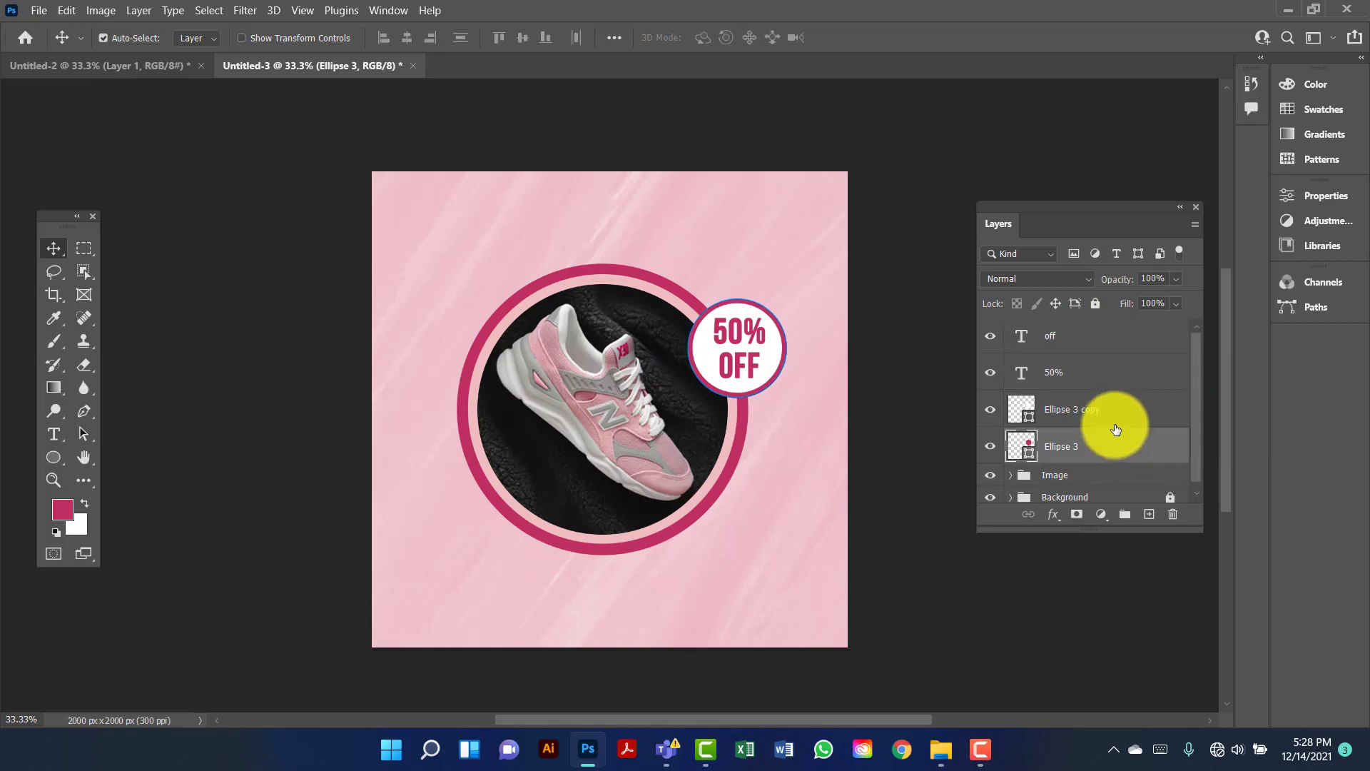
Group both text layers and the two badge circles into a group named 50% Off.
shift+click(1099, 353)
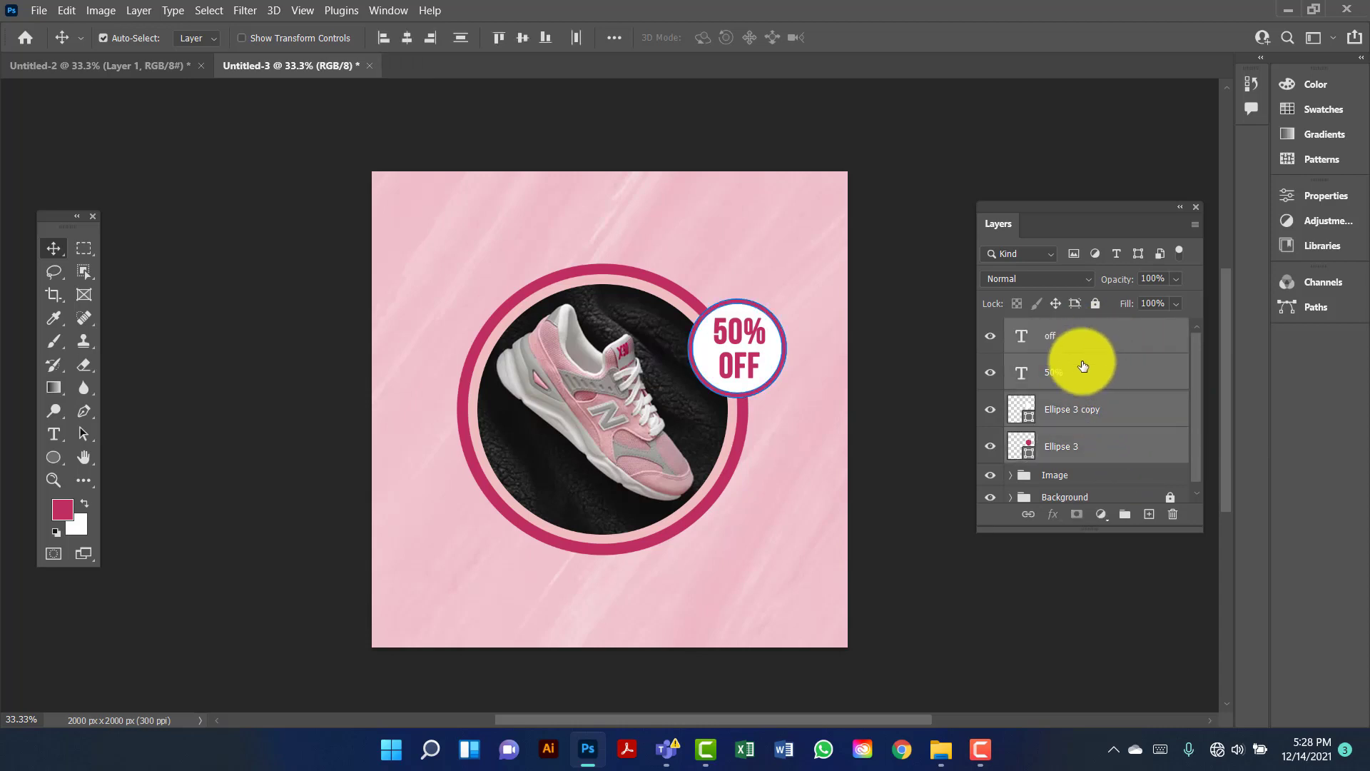
key(ctrl)
key(ctrl+g)
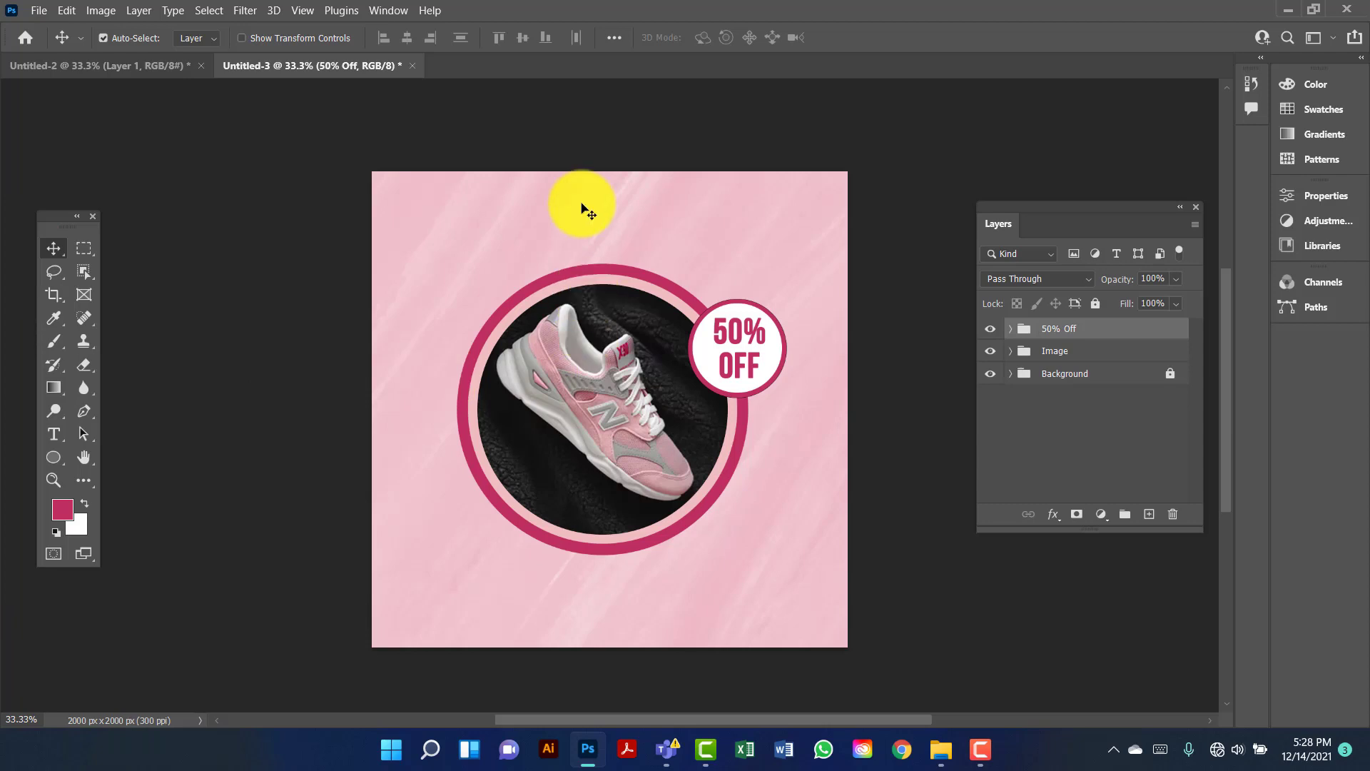
Add a NEW ARRIVAL heading as a new text layer above the sneaker circle.
click(54, 434)
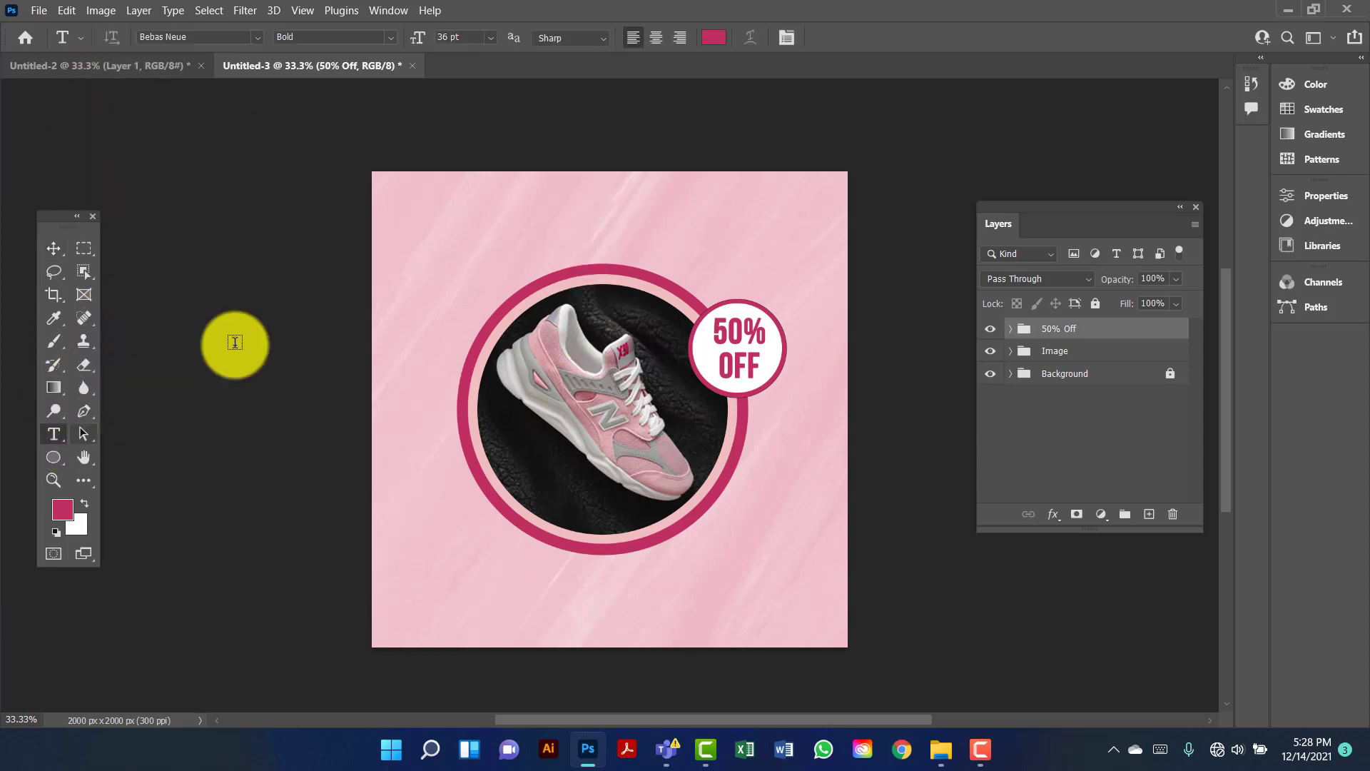
click(504, 214)
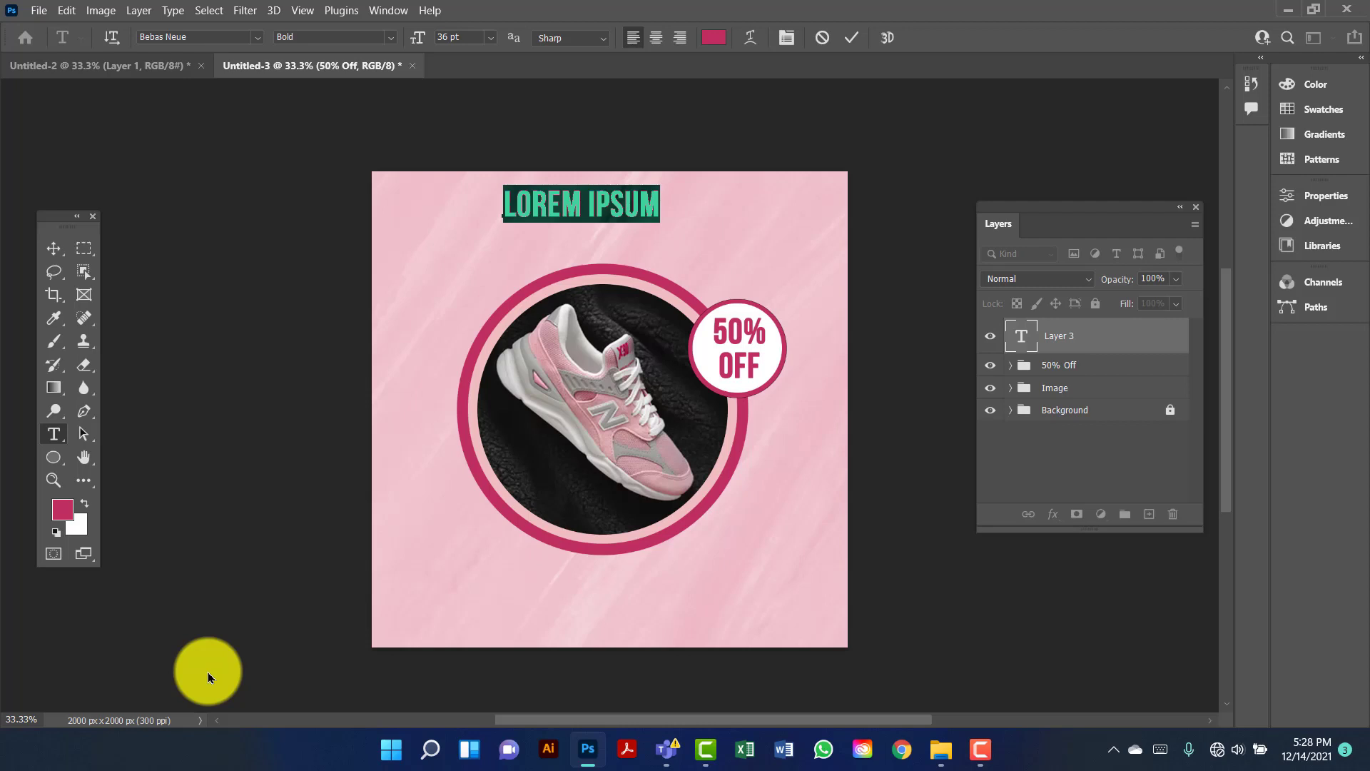
text(NEW A)
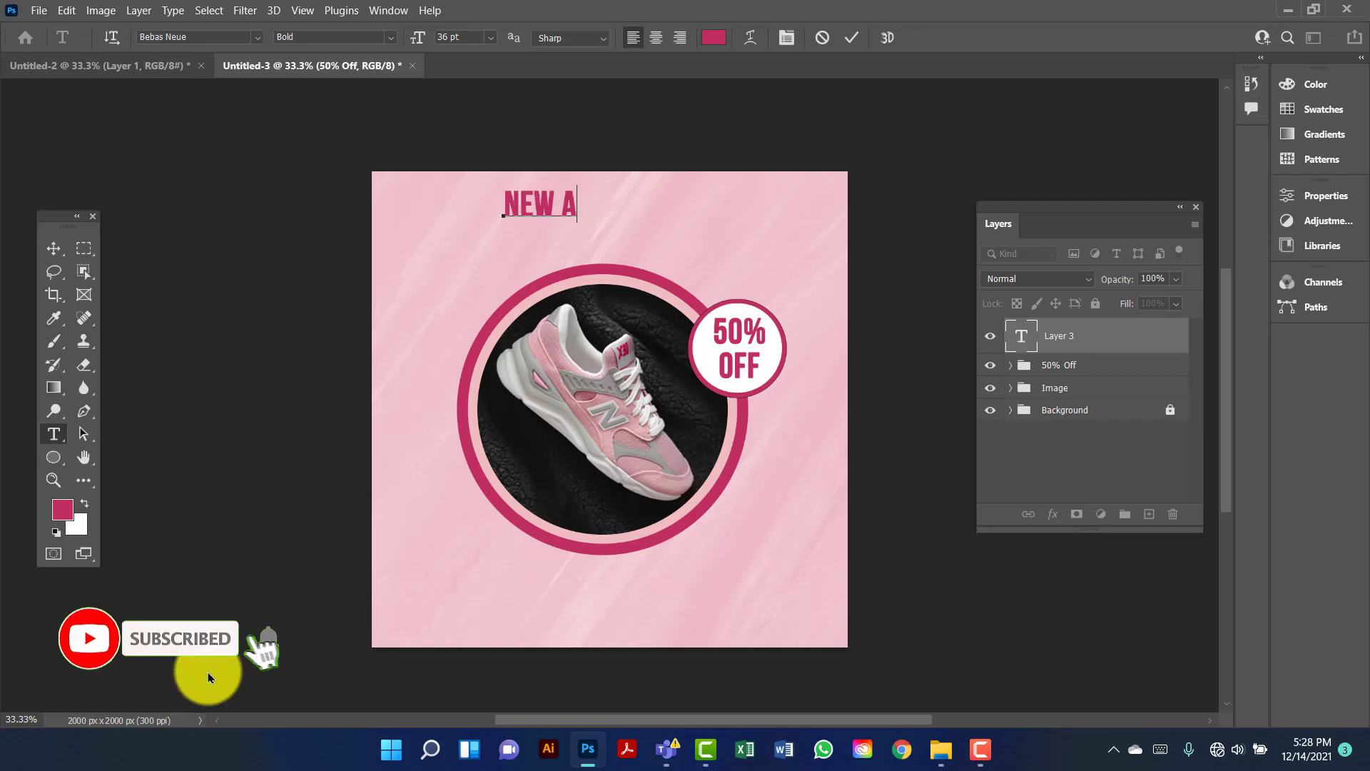
text(RRIVAL)
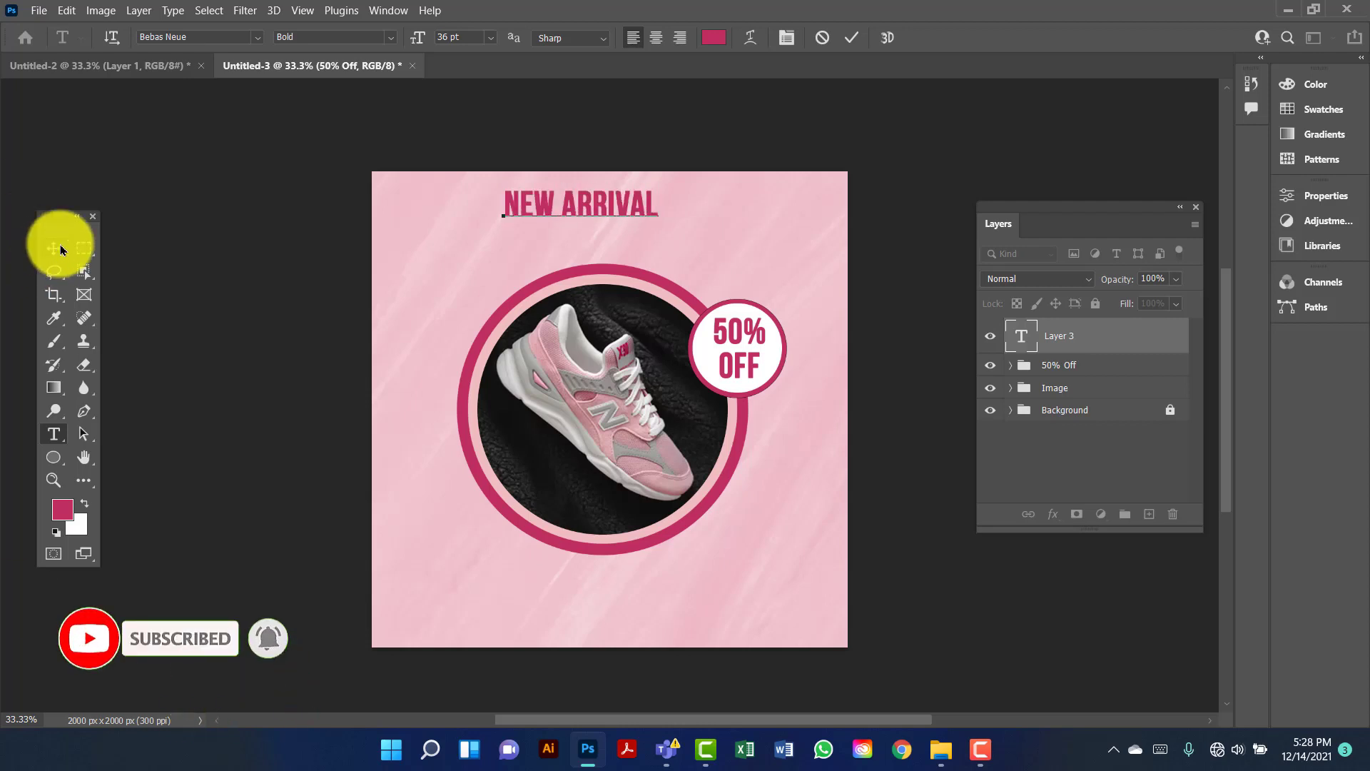
click(53, 248)
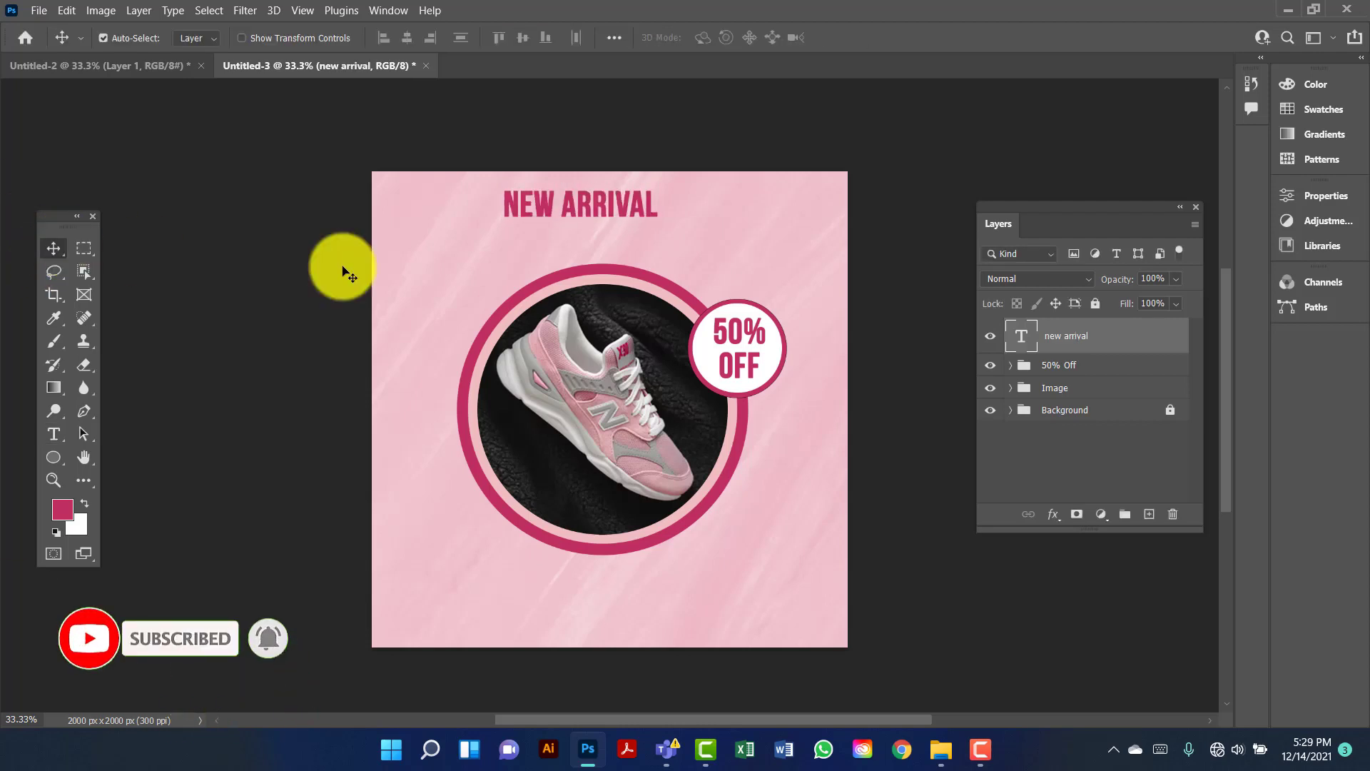
Set the NEW ARRIVAL heading to 72 pt and centre it above the sneaker circle.
double_click(1022, 336)
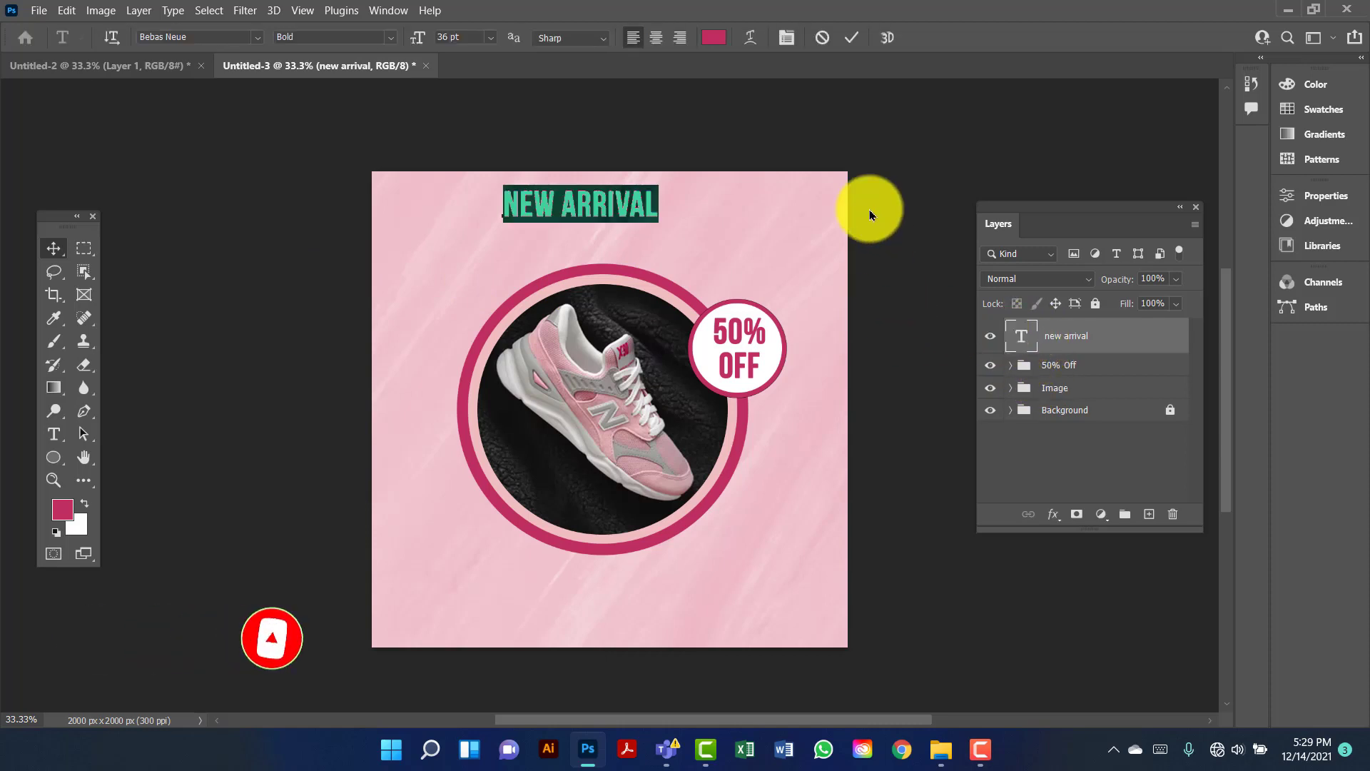
click(490, 37)
click(478, 258)
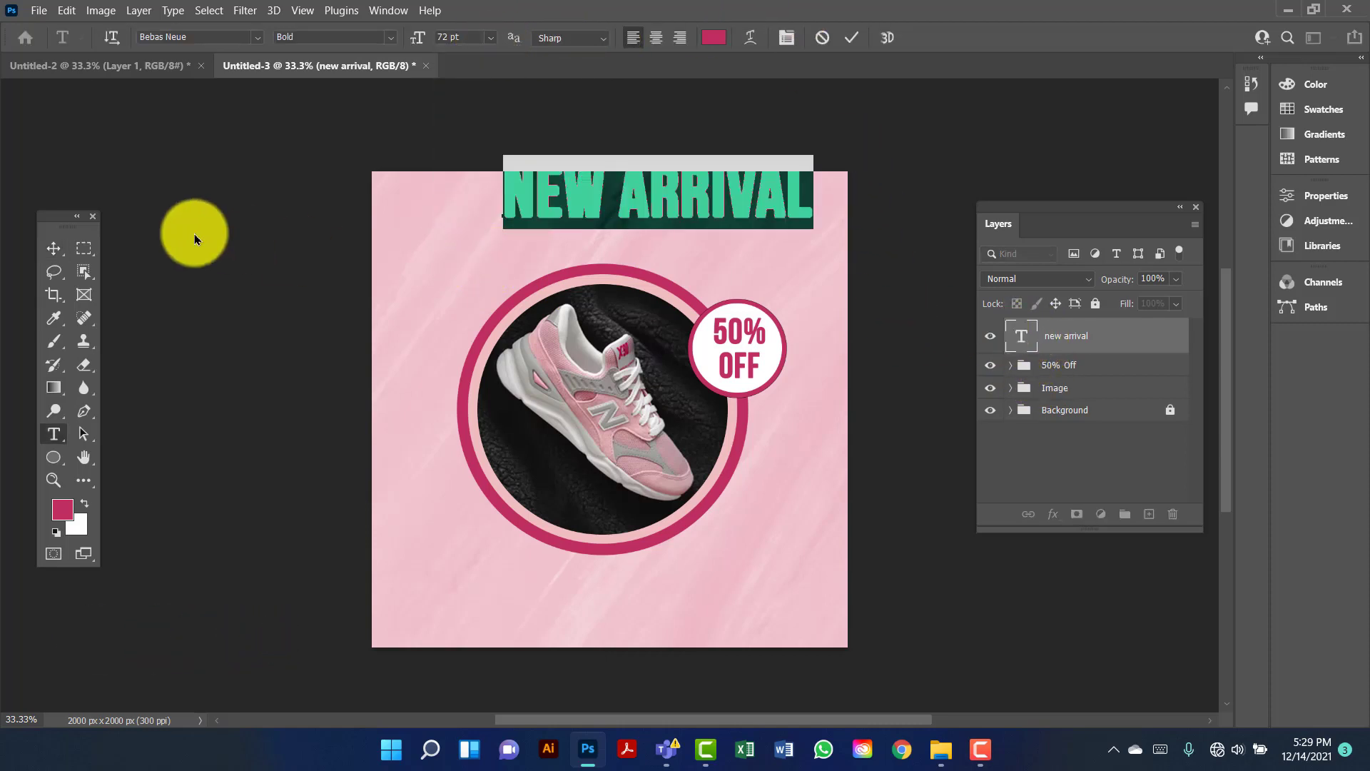
click(53, 248)
drag(670, 215, 623, 235)
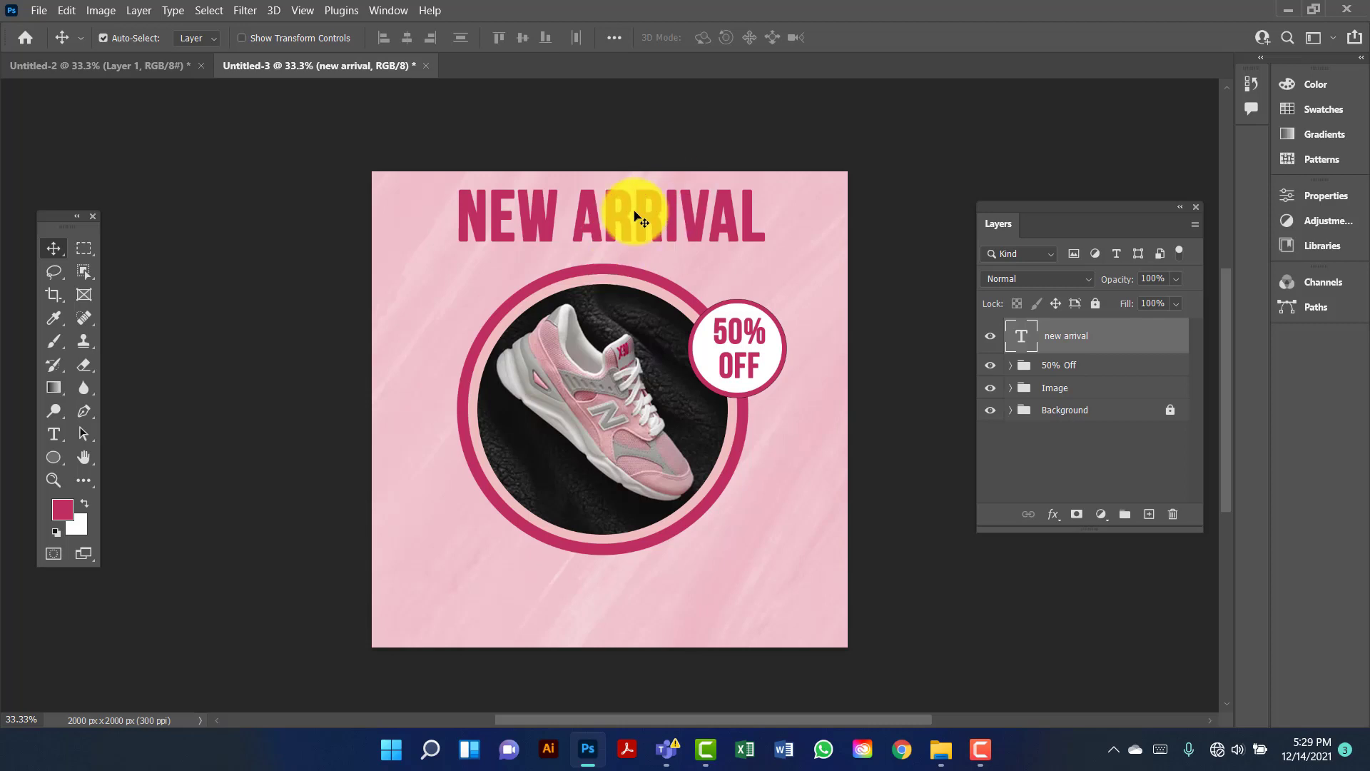
Add an Outer Glow layer style to the NEW ARRIVAL heading with 80% opacity.
double_click(1165, 346)
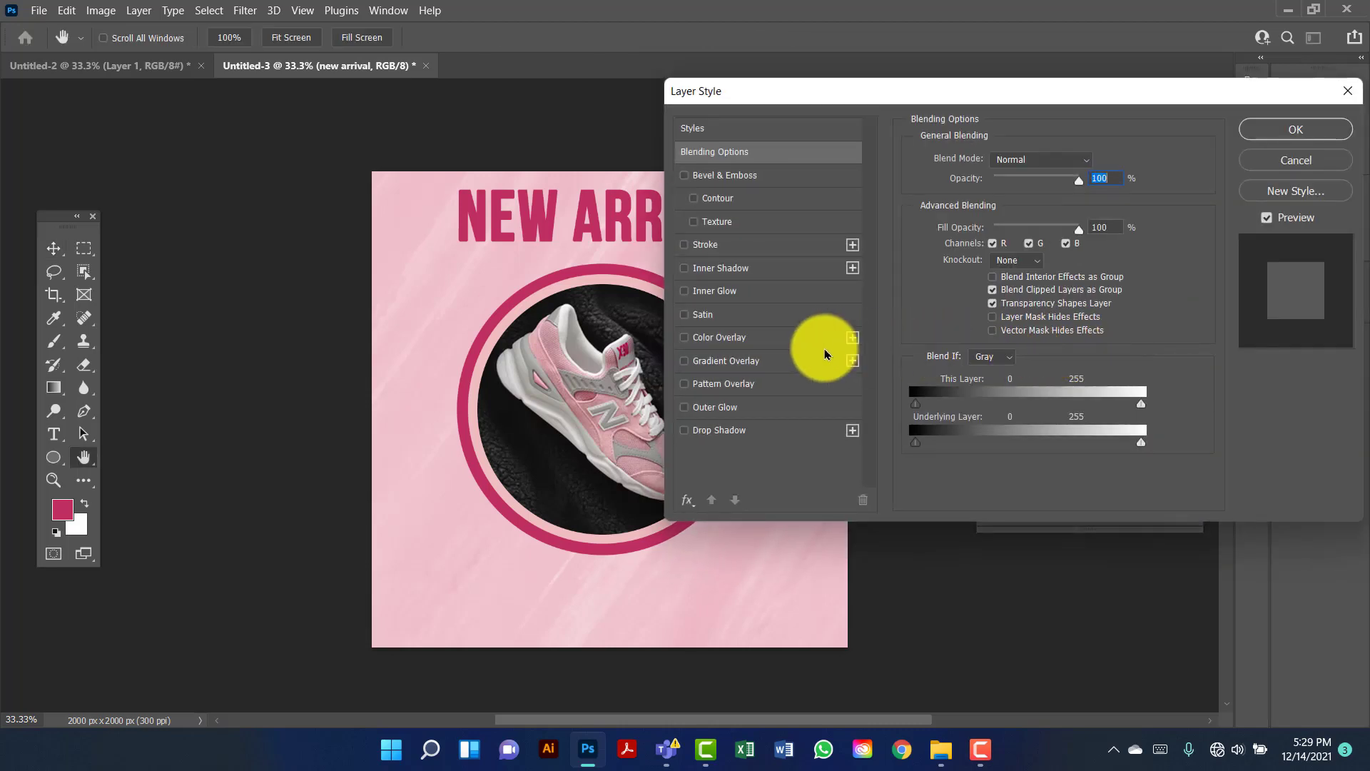
click(728, 413)
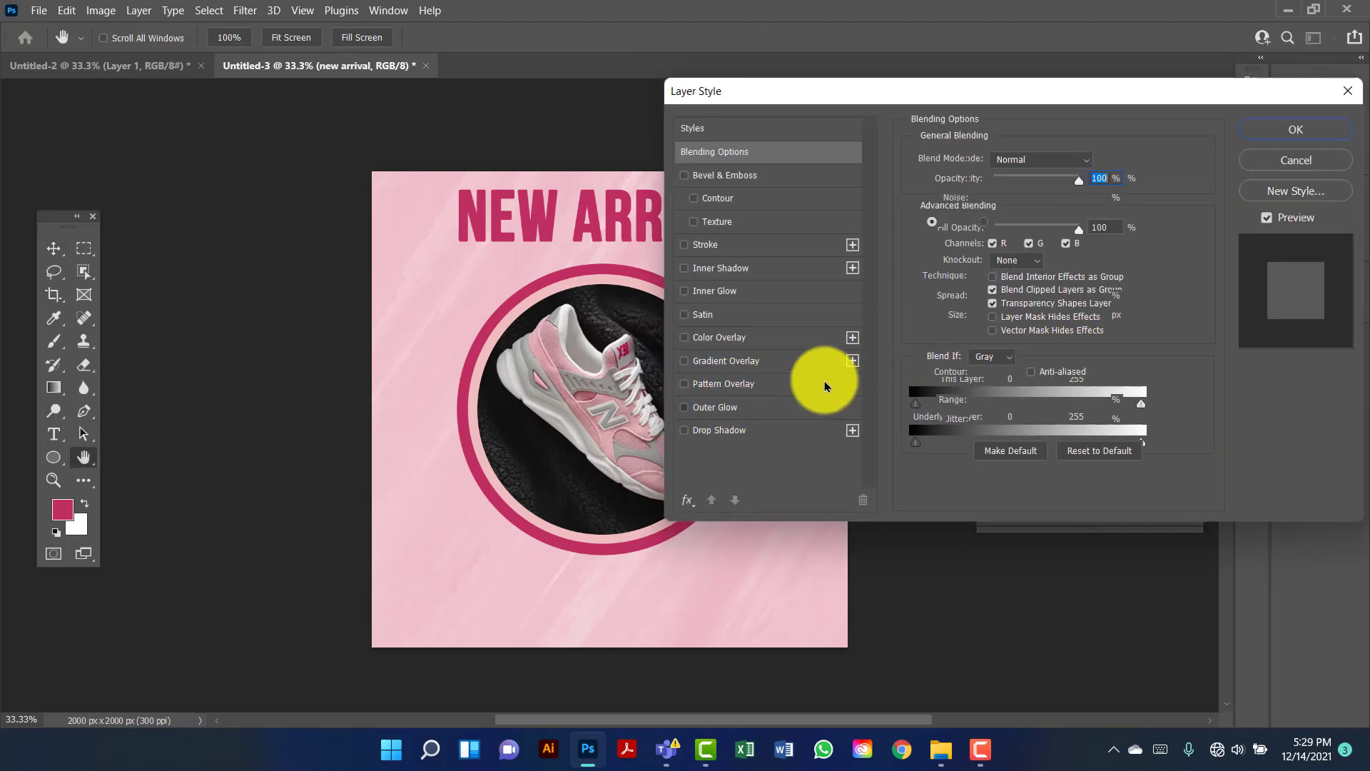
drag(1067, 91, 1113, 97)
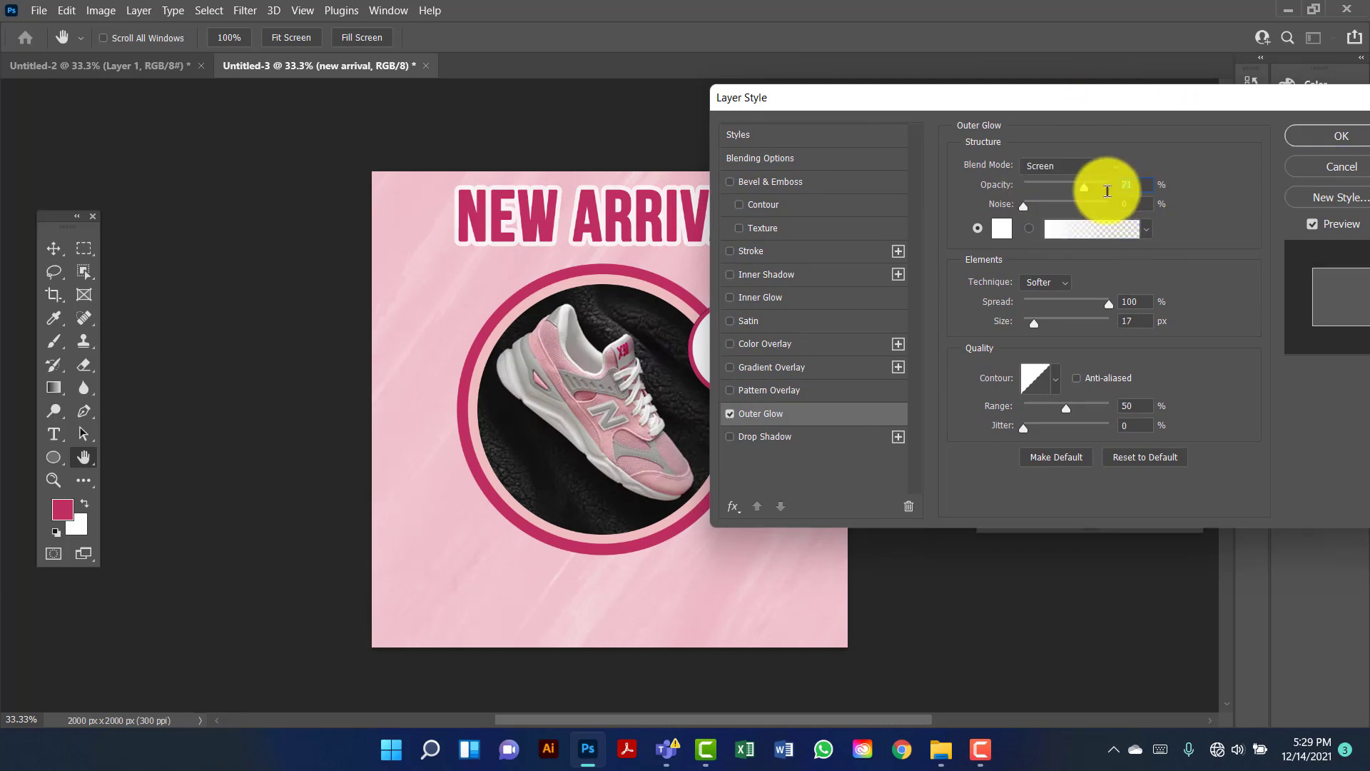
text(80)
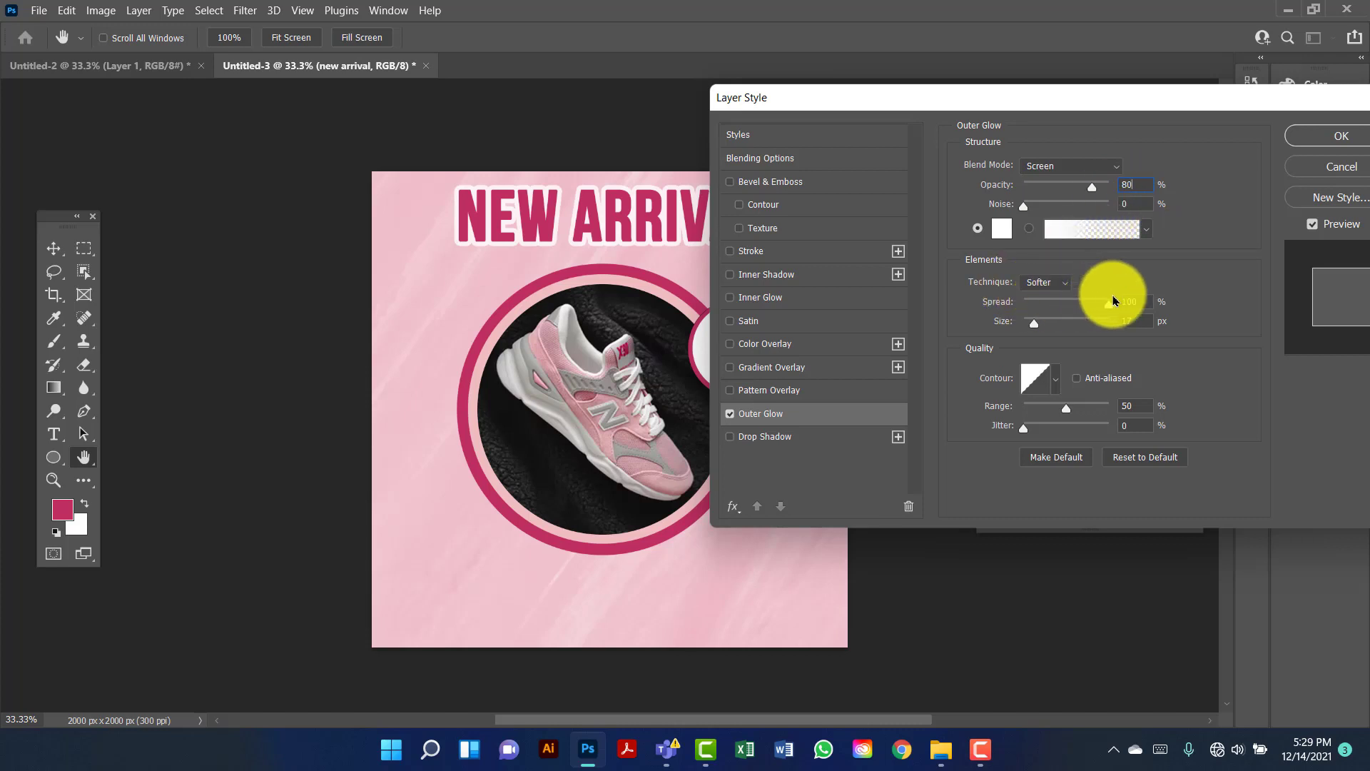
Set the heading's outer glow spread to 90% and its size to 16 px.
click(1145, 299)
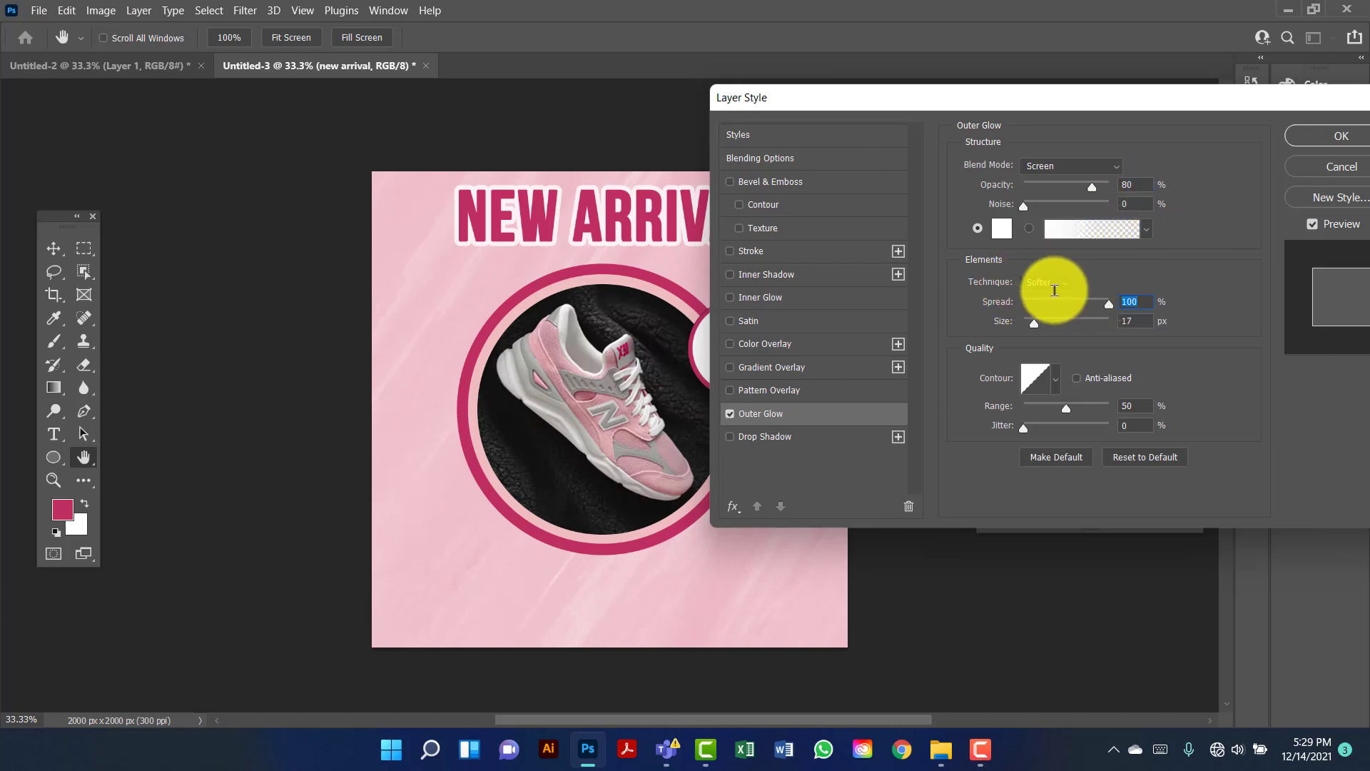
text(90)
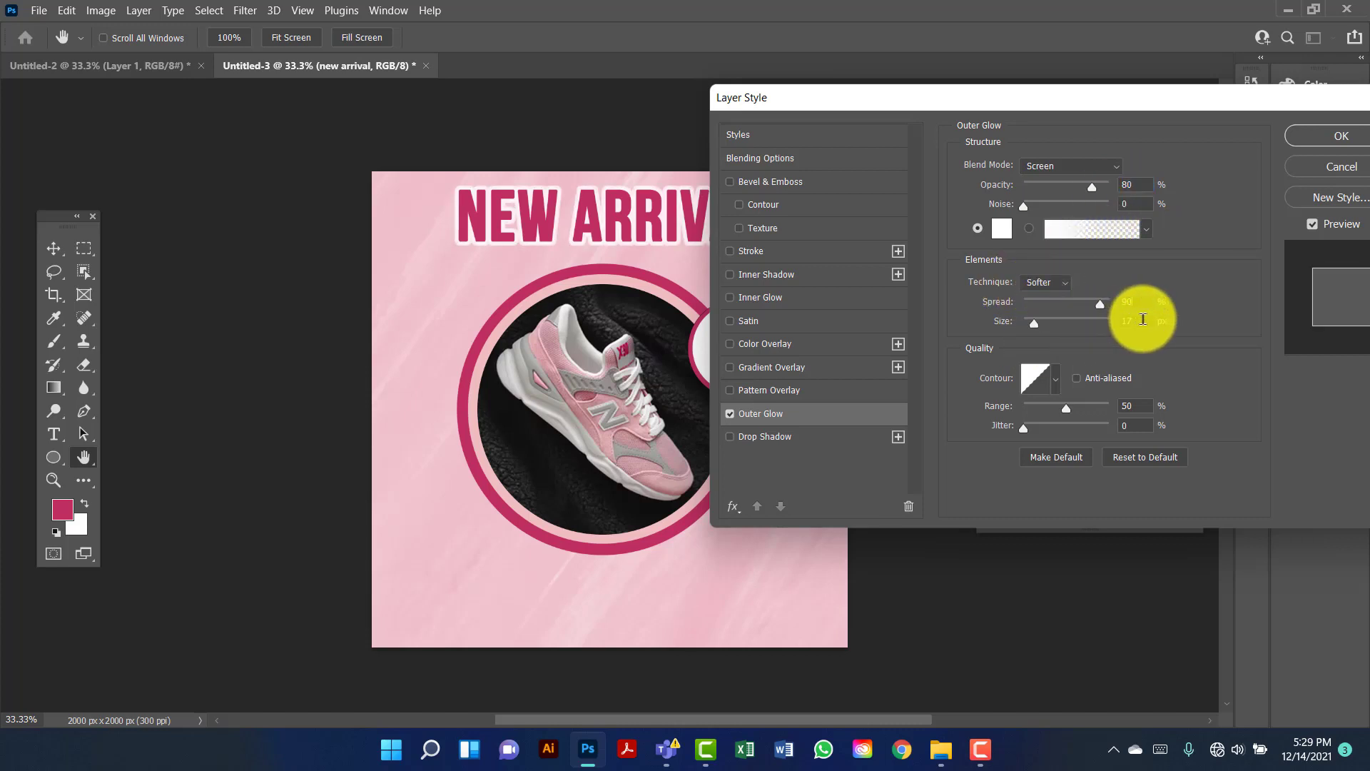
click(1143, 319)
text(20)
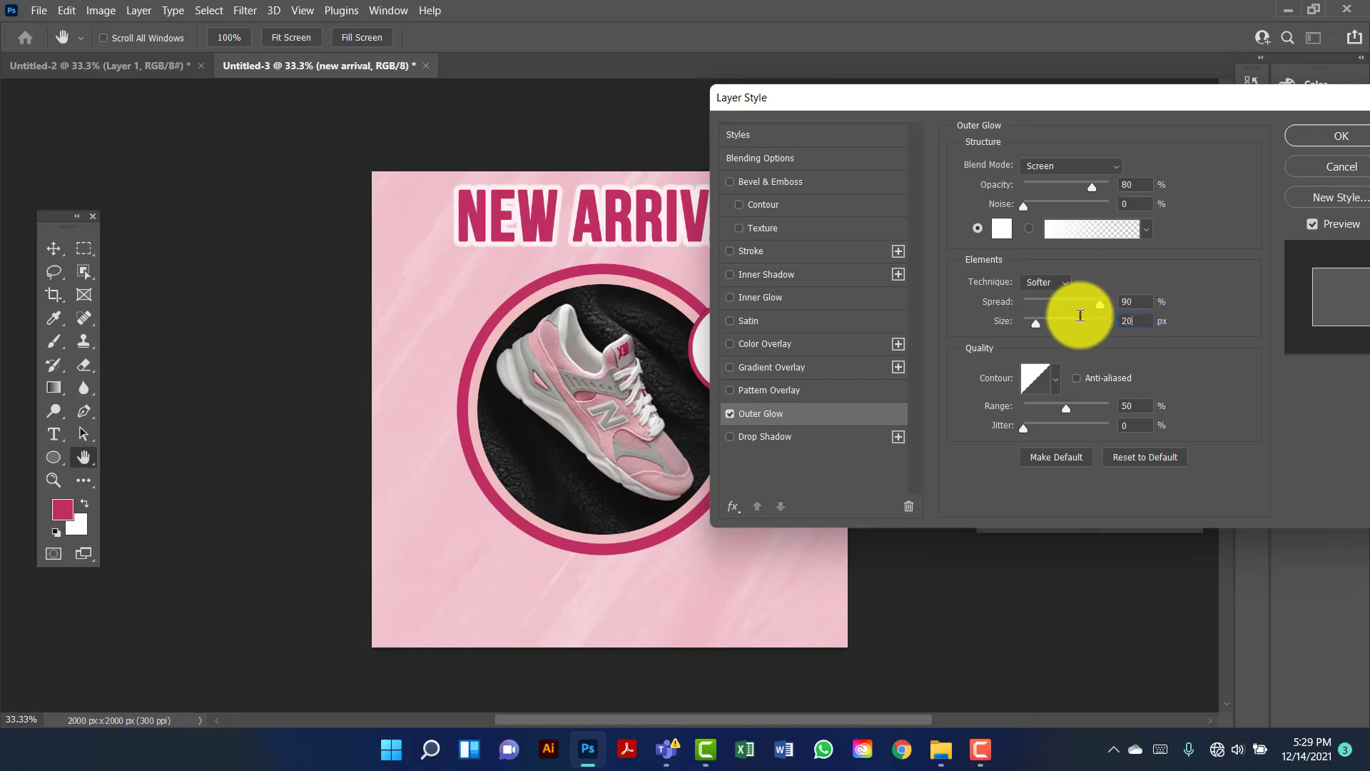
double_click(1135, 322)
text(16)
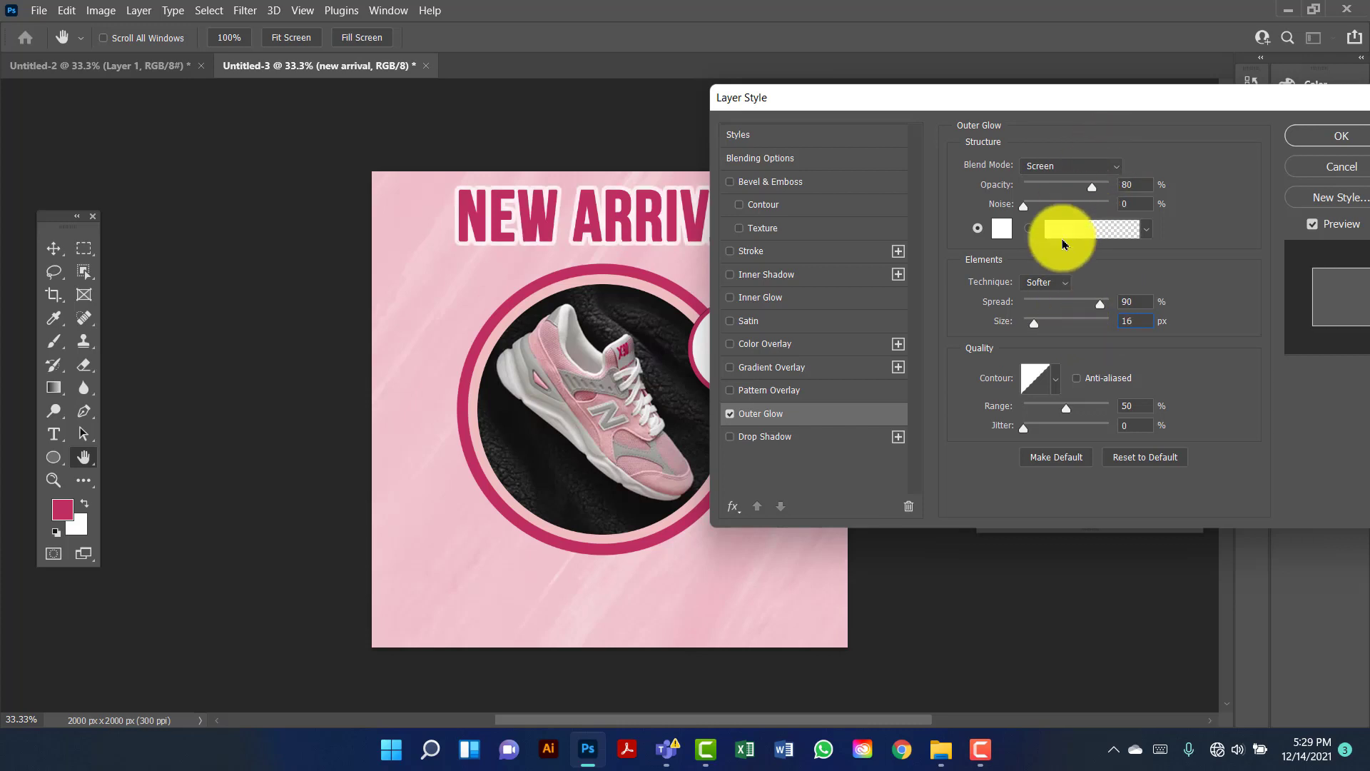
drag(1085, 120, 1148, 129)
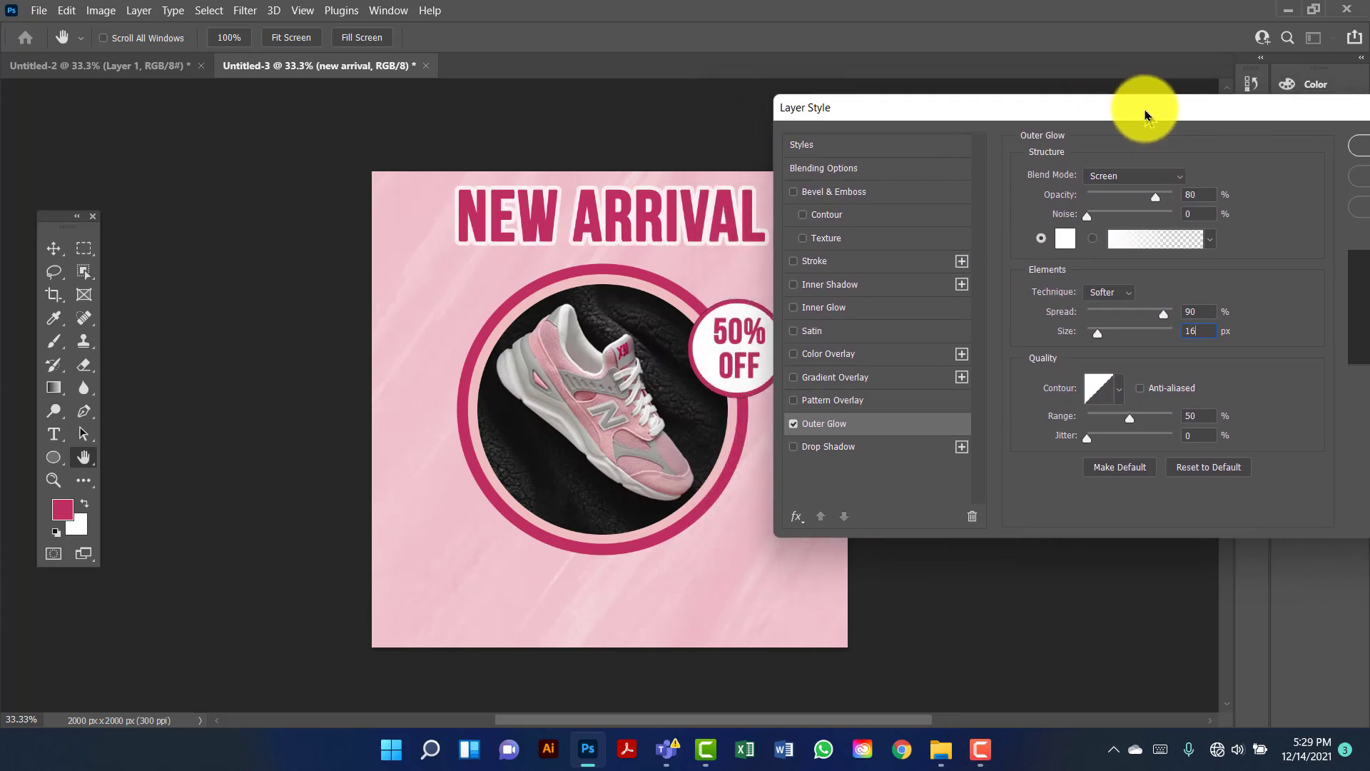
Try the Multiply blend mode on the outer glow, return it to Screen and apply the layer style.
click(1139, 177)
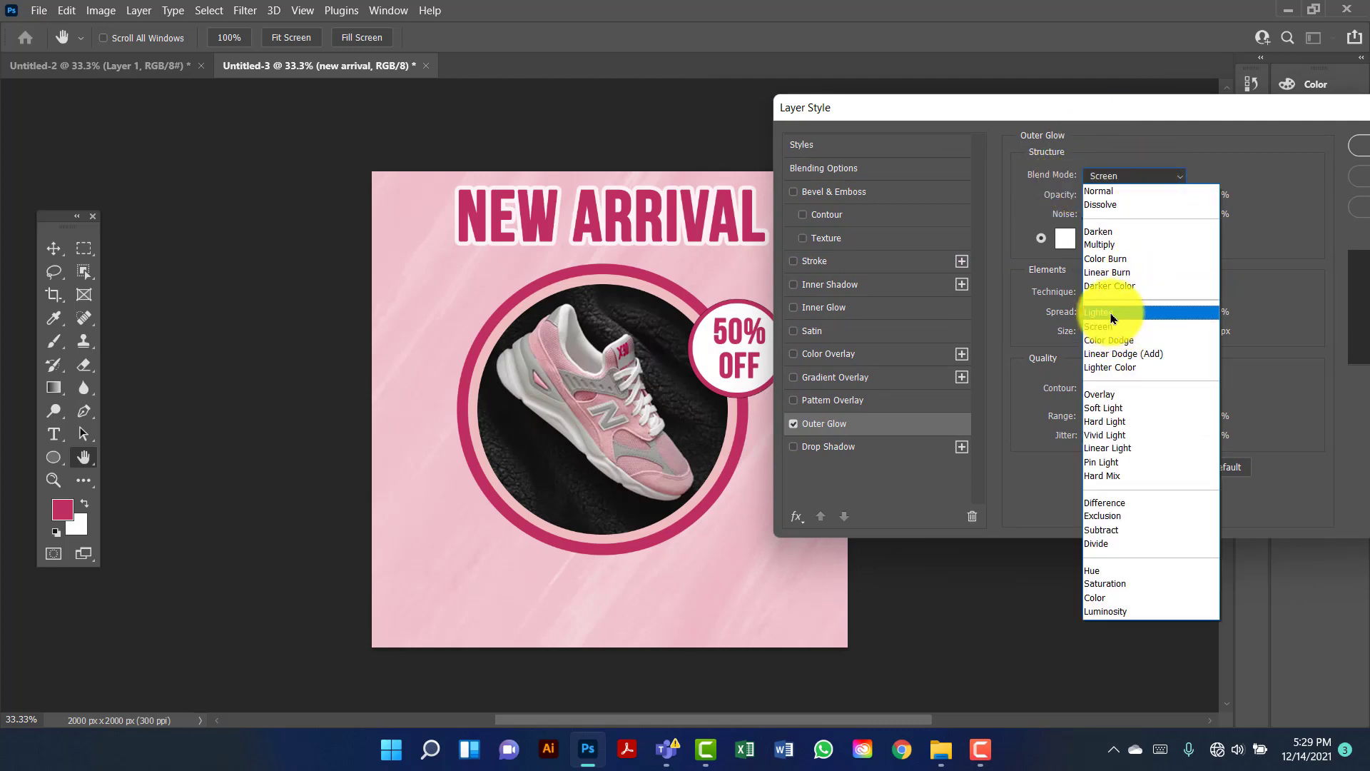
click(1110, 245)
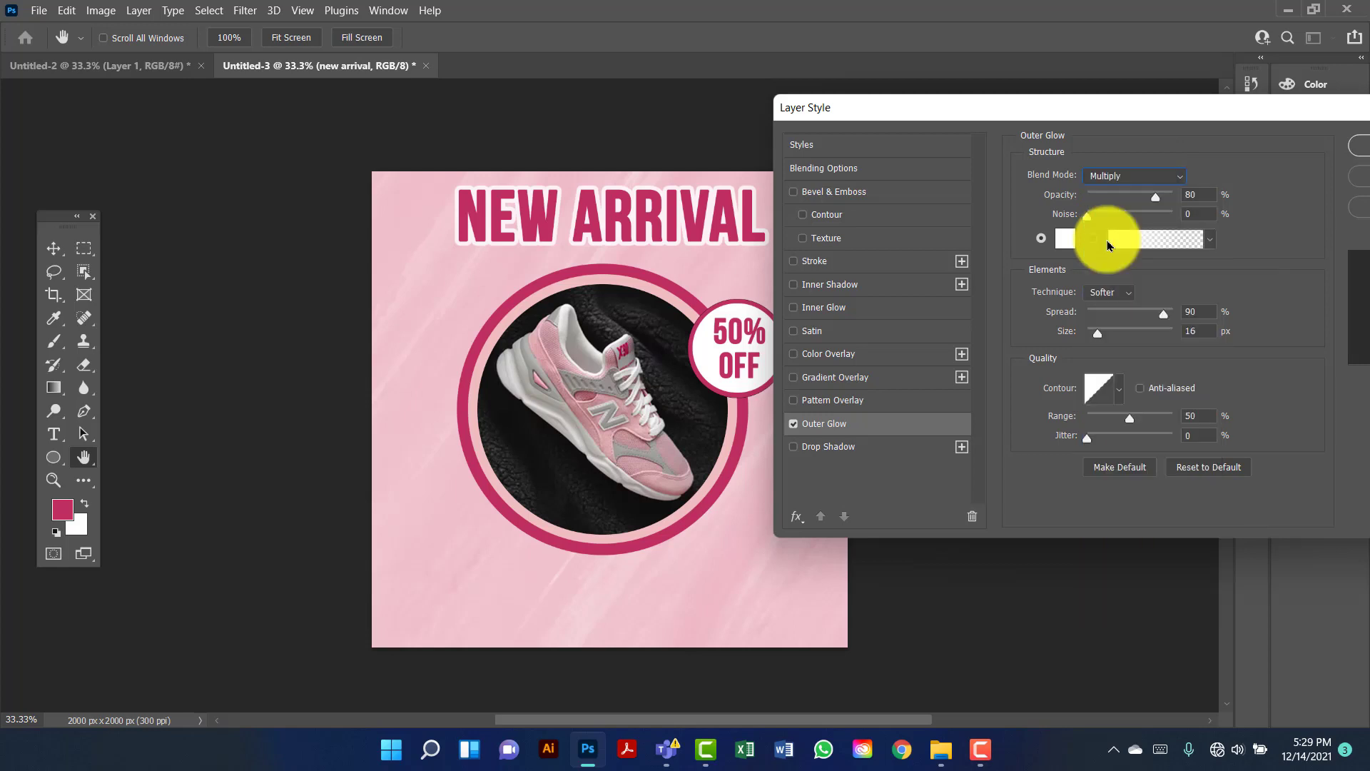
click(1182, 178)
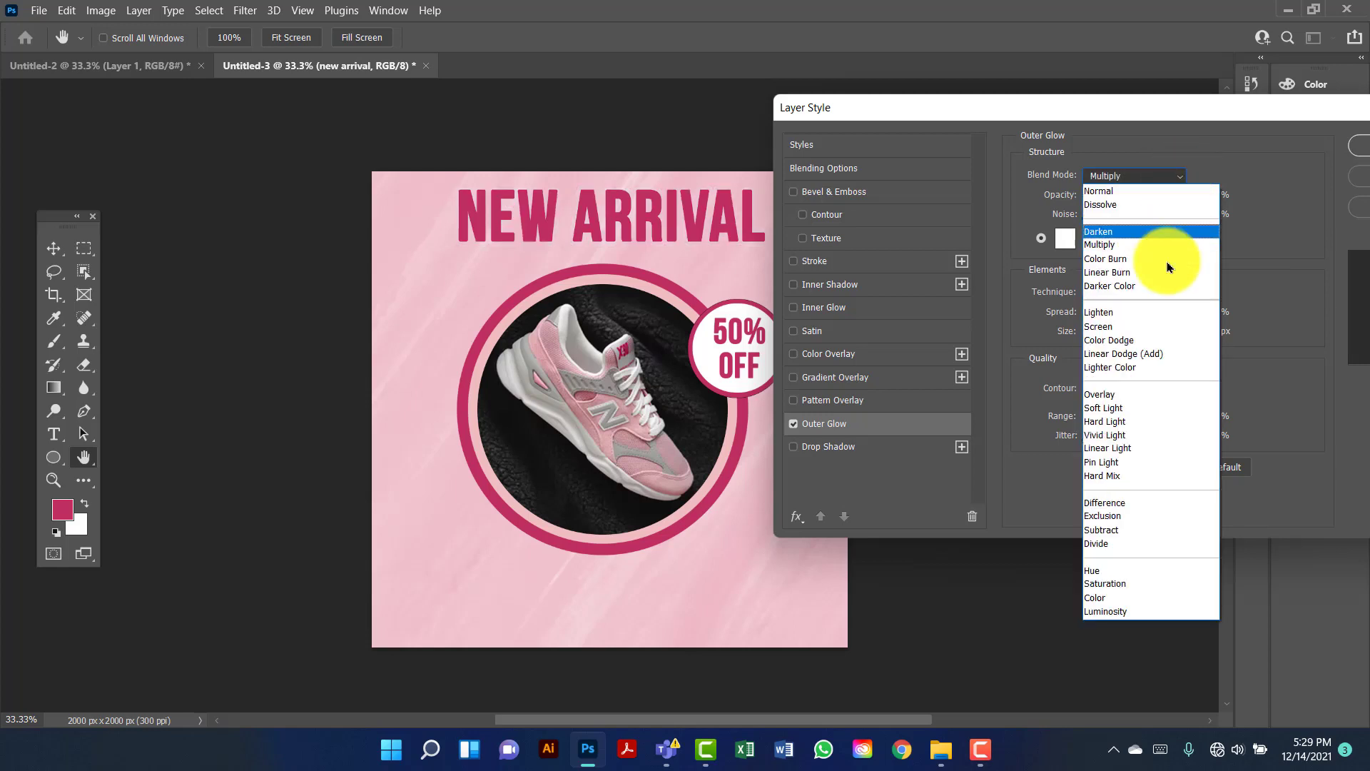
click(1116, 328)
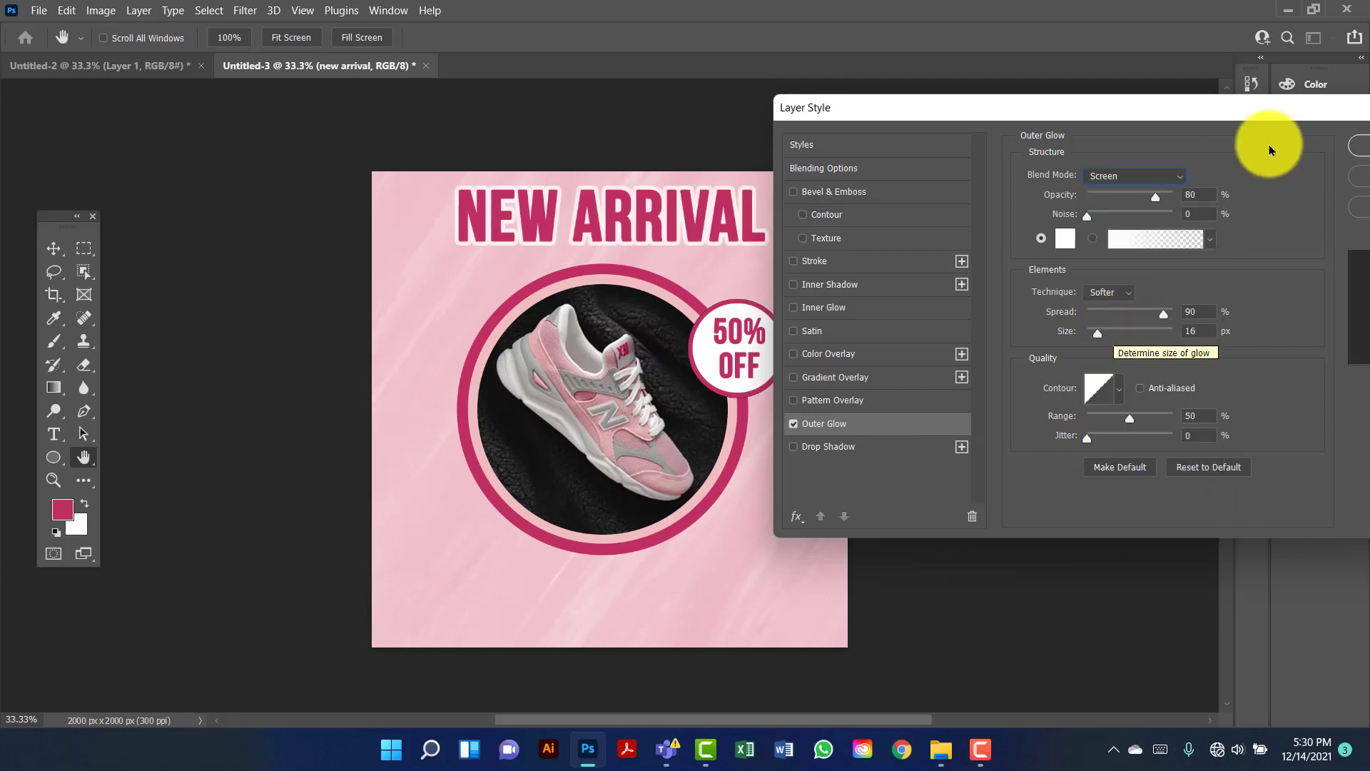
drag(1245, 116, 1119, 116)
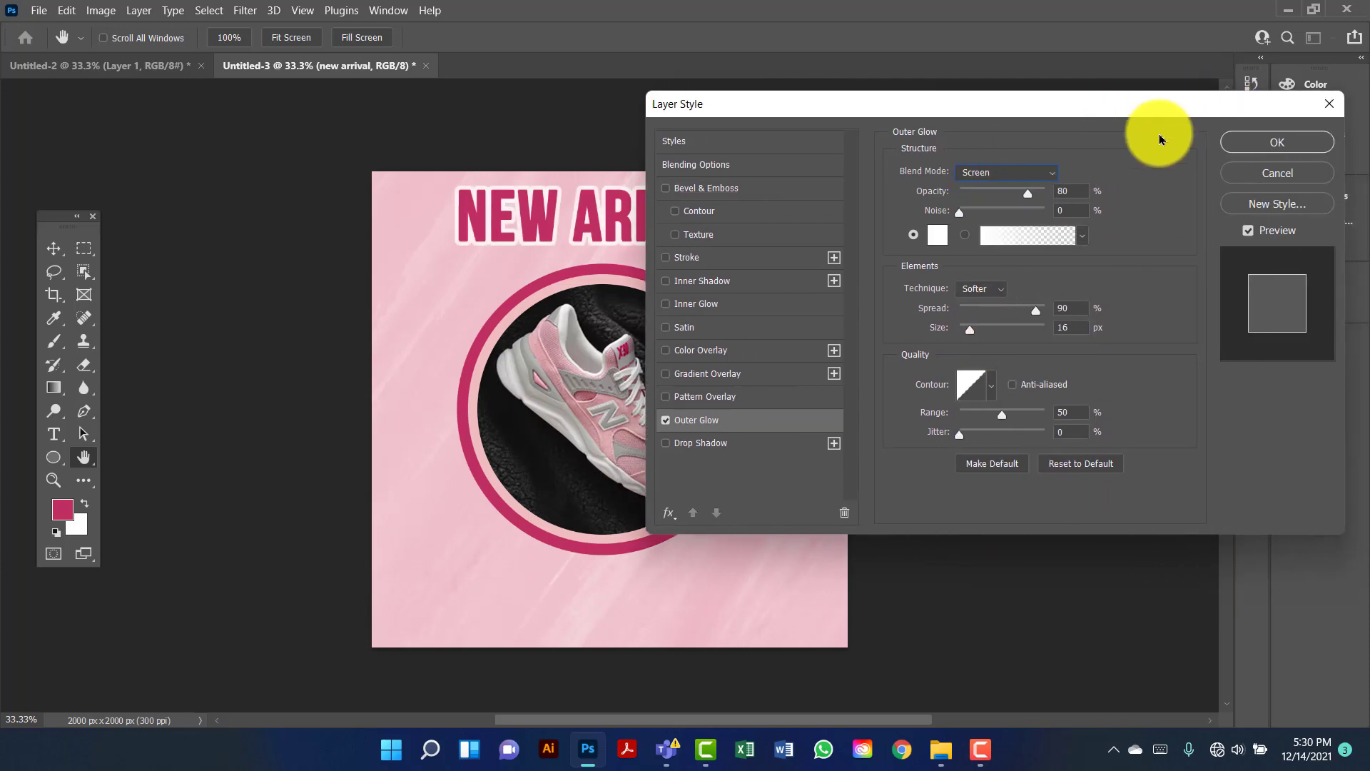
click(1256, 142)
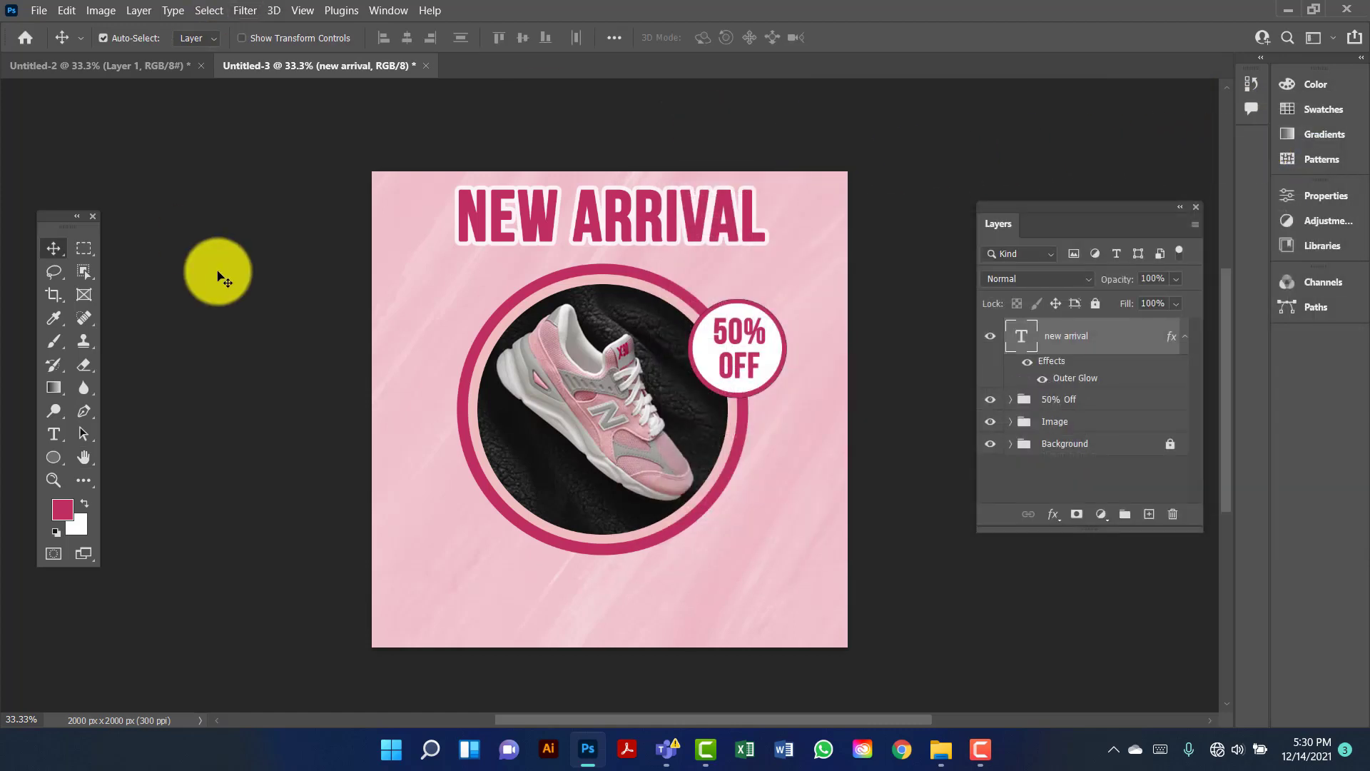
Draw a rectangle about 2112 × 271 px across the full width of the canvas's bottom edge.
right_click(55, 459)
click(129, 457)
drag(361, 595, 862, 658)
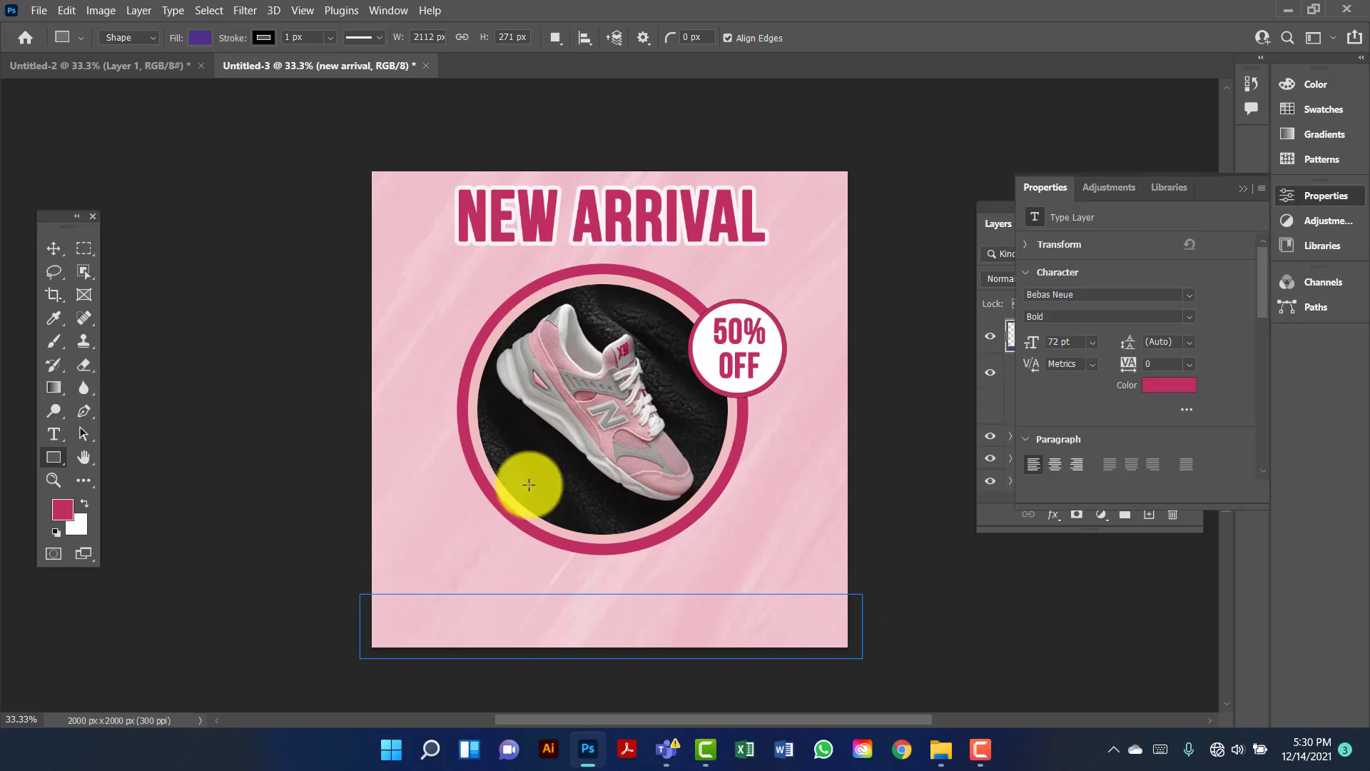
click(1248, 191)
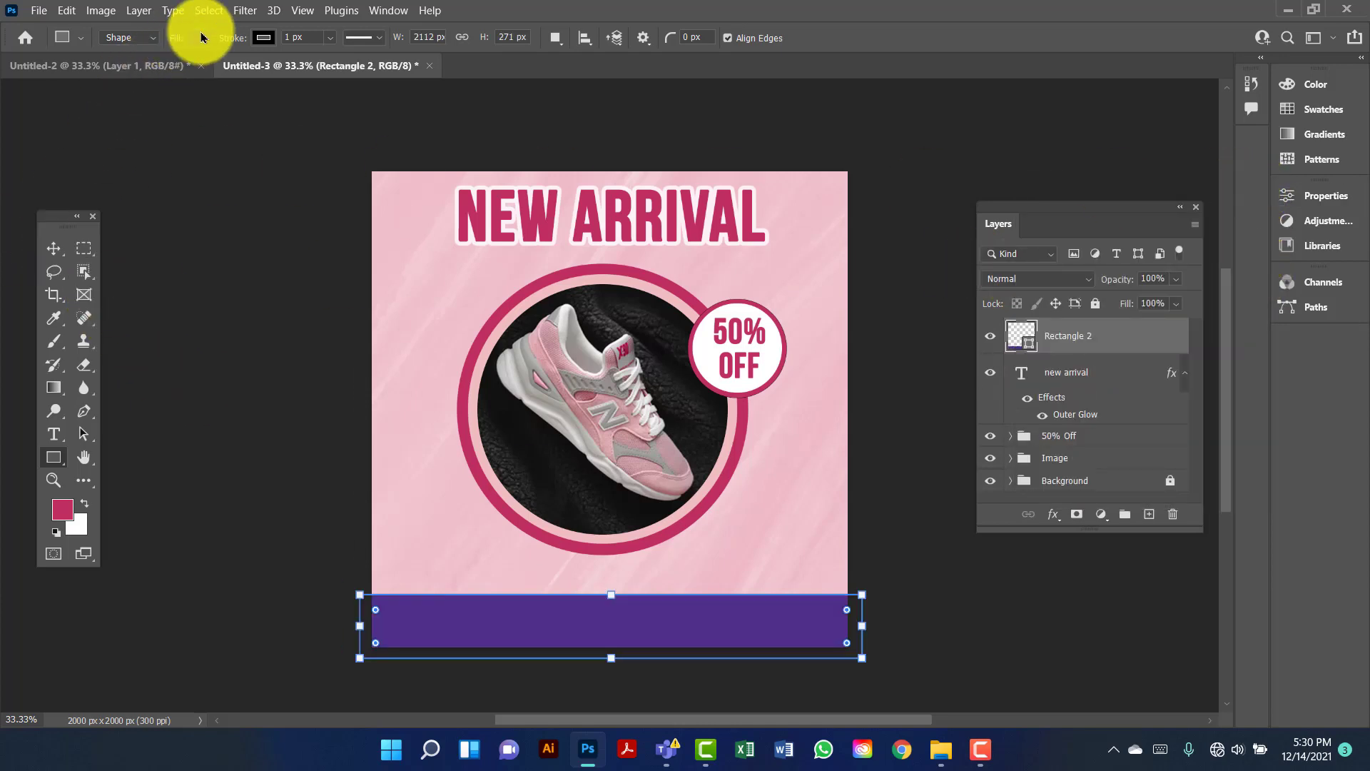
Fill the bottom banner rectangle with the crimson from the recently used colors and open its stroke color options.
click(200, 37)
click(88, 133)
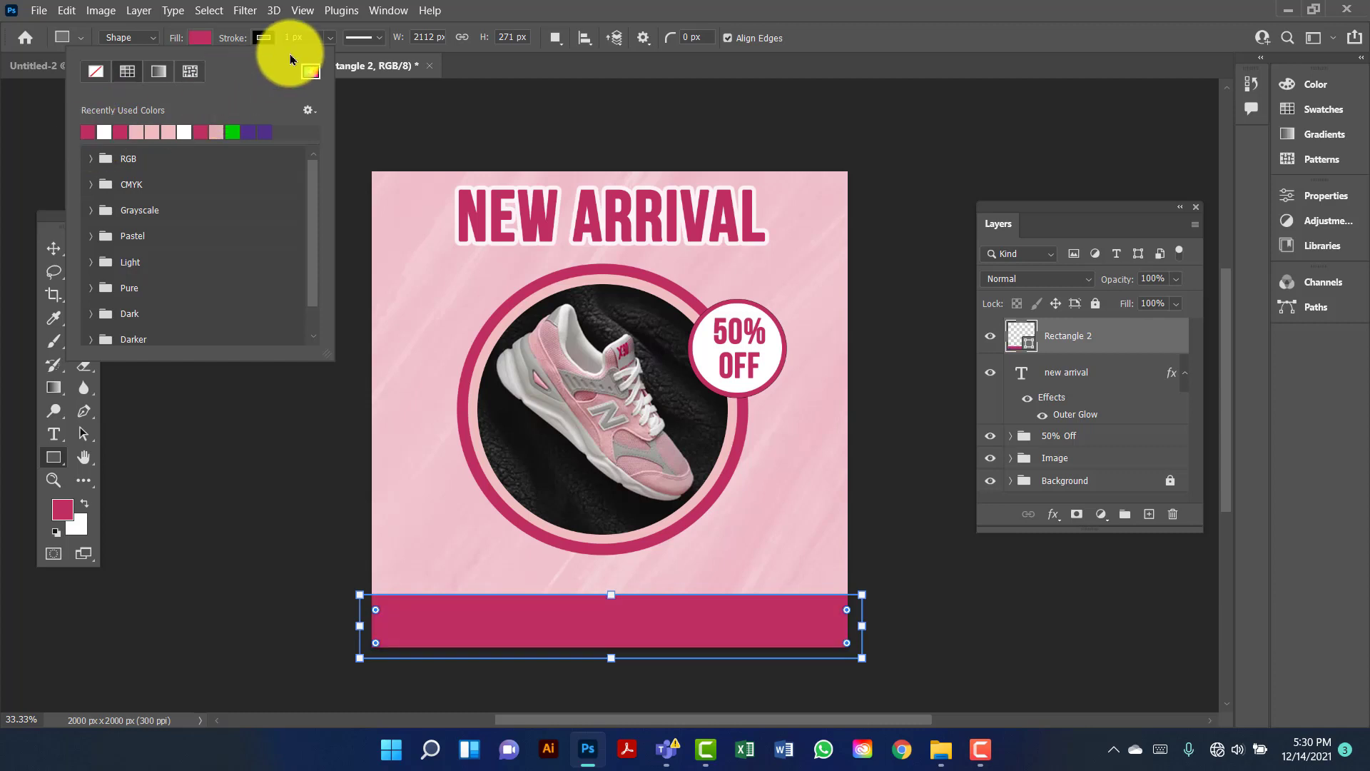
click(264, 38)
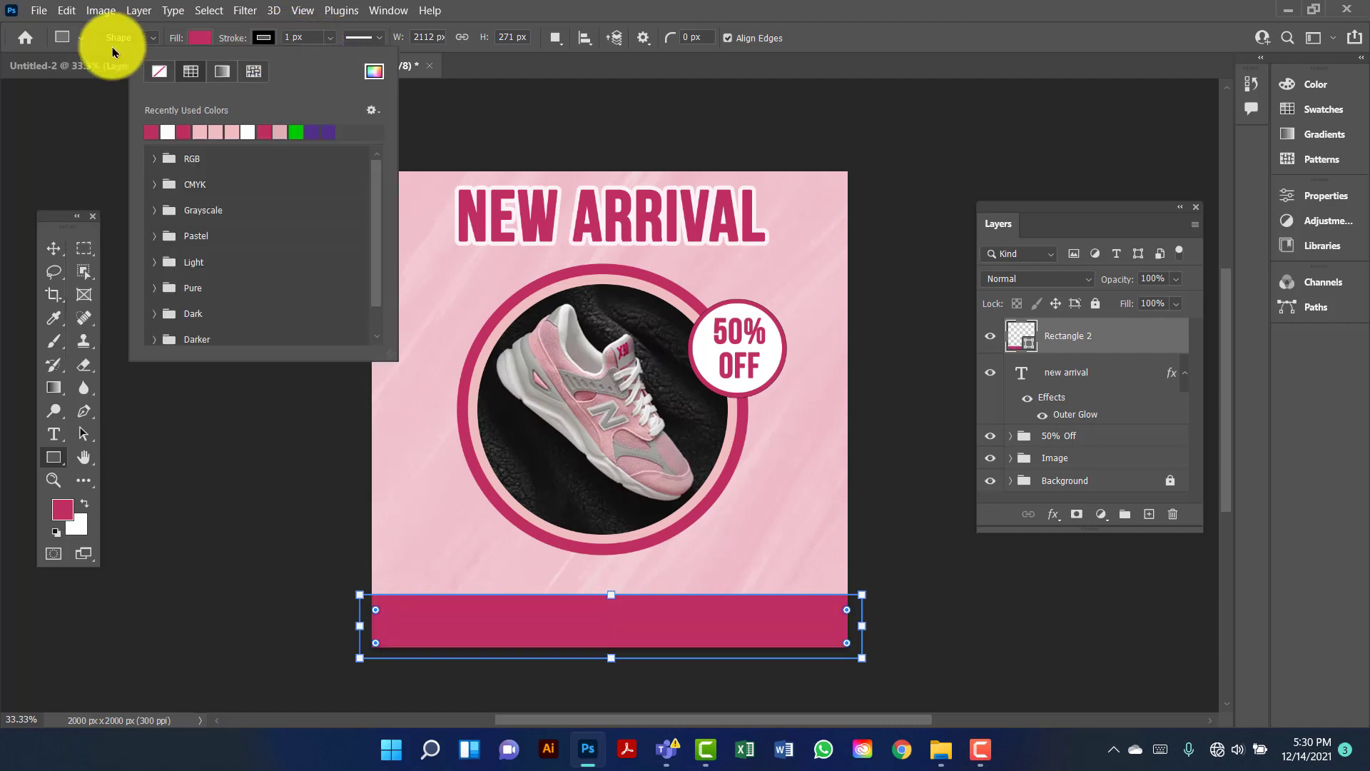
Move the banner rectangle slightly upward so its lower edge sits just below the canvas's bottom edge.
click(54, 248)
drag(582, 632, 582, 624)
key(Up)
key(Up)
key(Up)
key(Up)
key(Up)
key(Up)
key(Up)
key(Up)
key(Up)
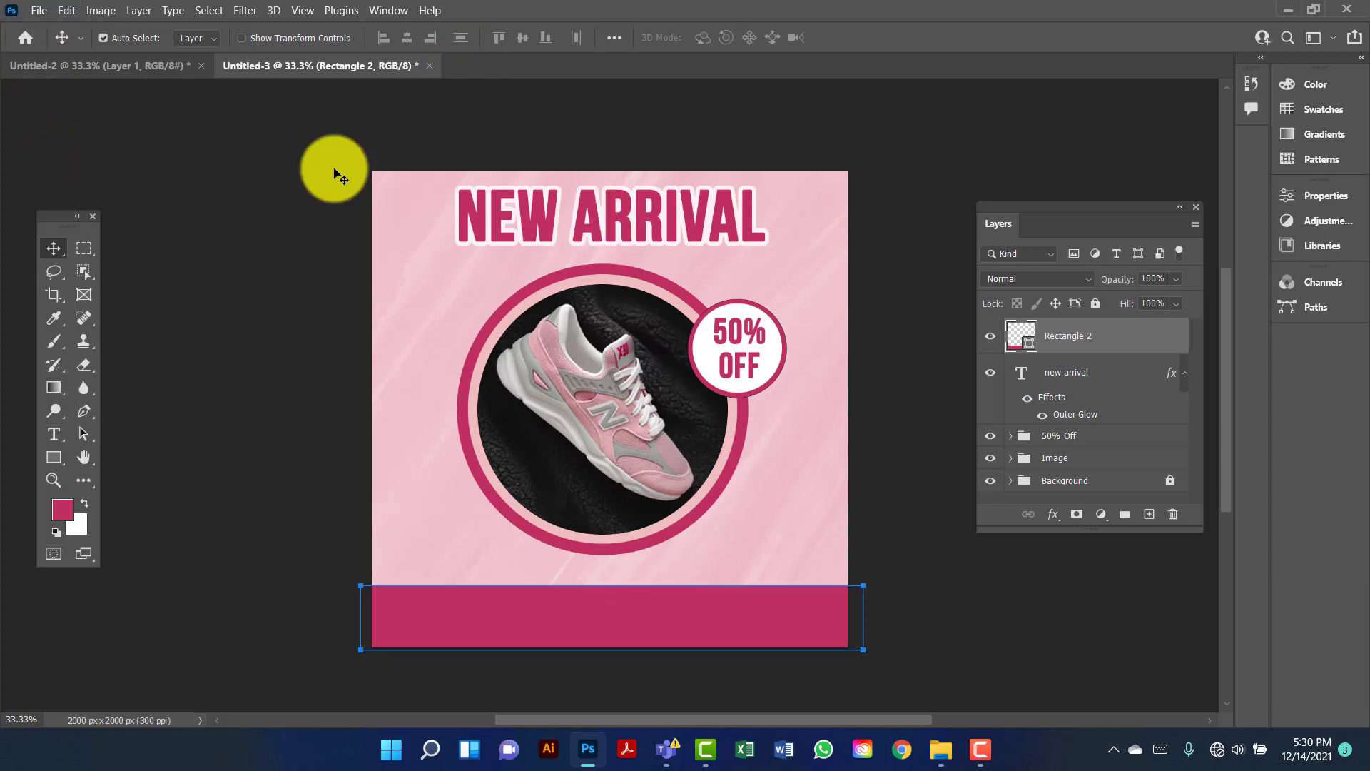
click(291, 290)
click(652, 646)
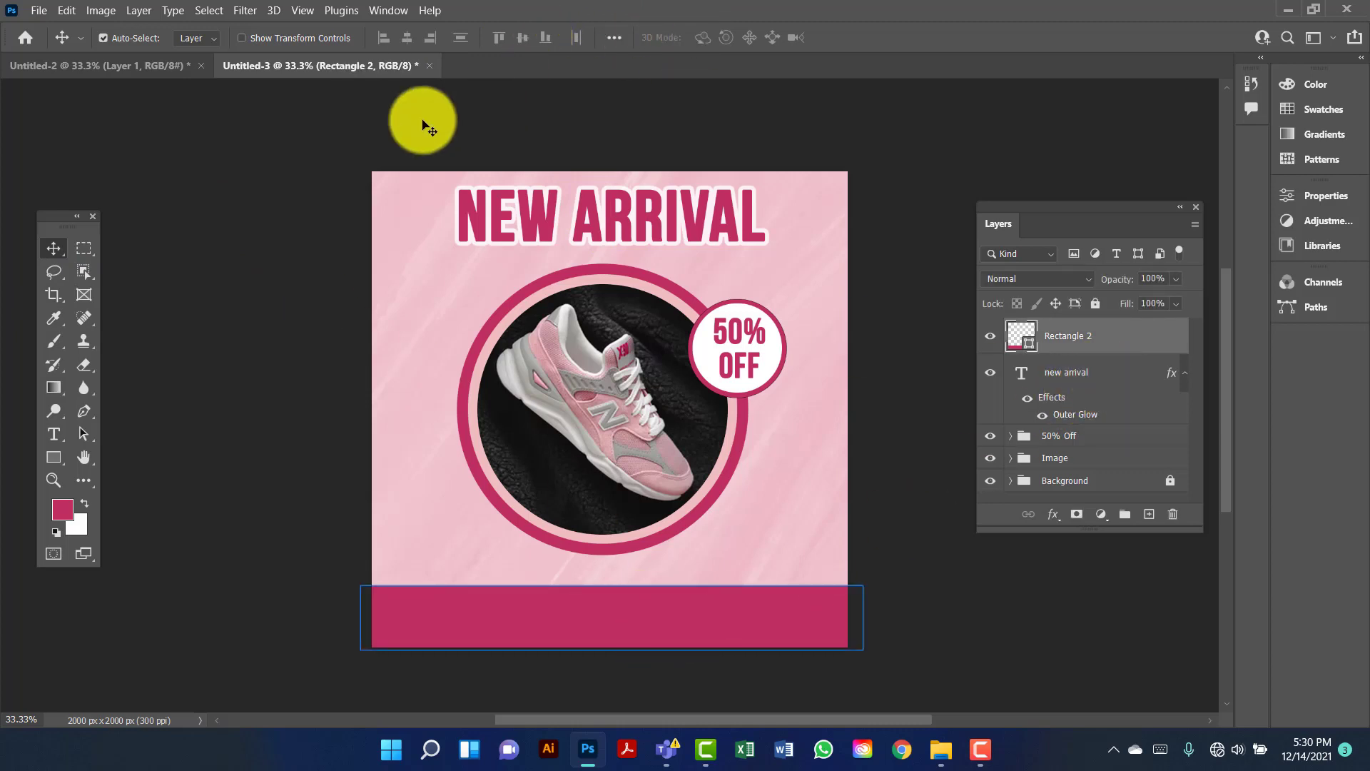
Copy the FOLLOW US text and the Icon group from Untitled-2 to the banner's right end in Untitled-3, and return to Untitled-2.
click(151, 68)
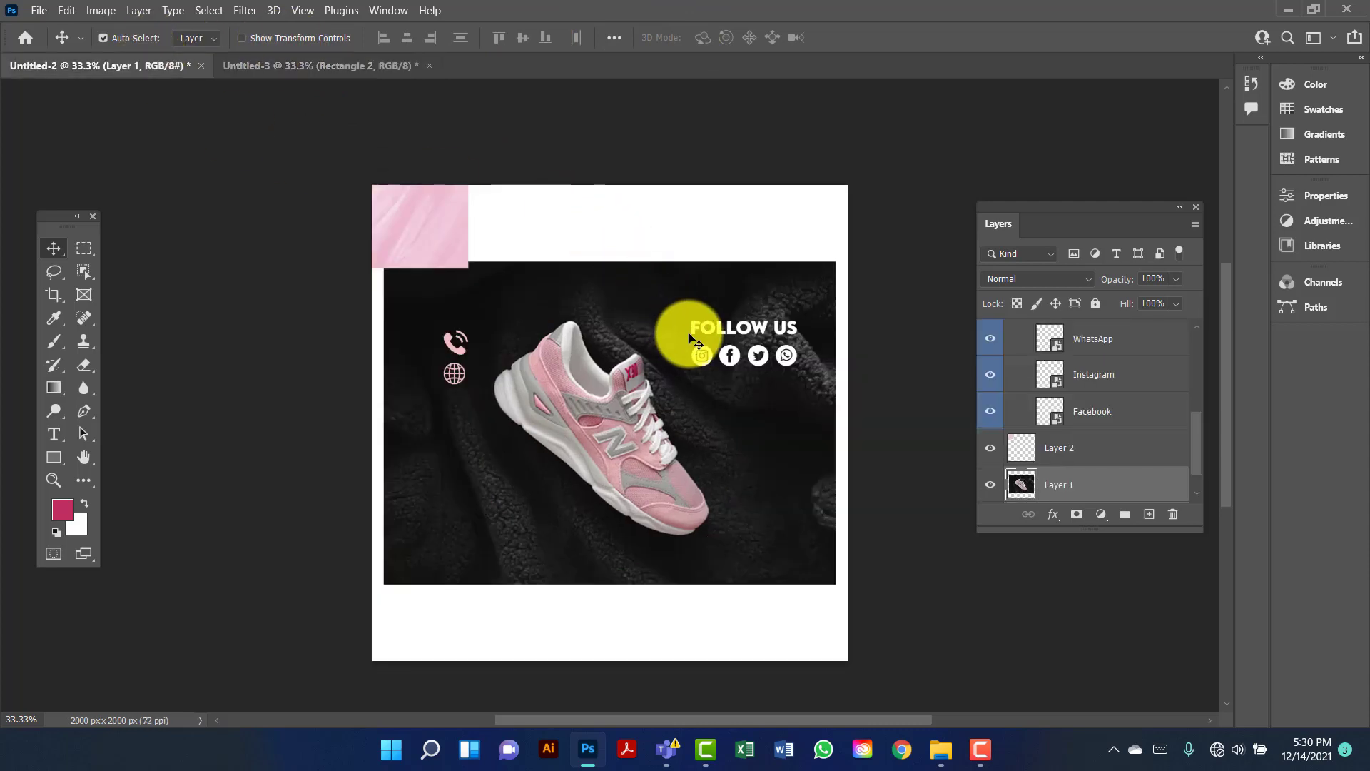
click(712, 339)
drag(712, 339, 752, 315)
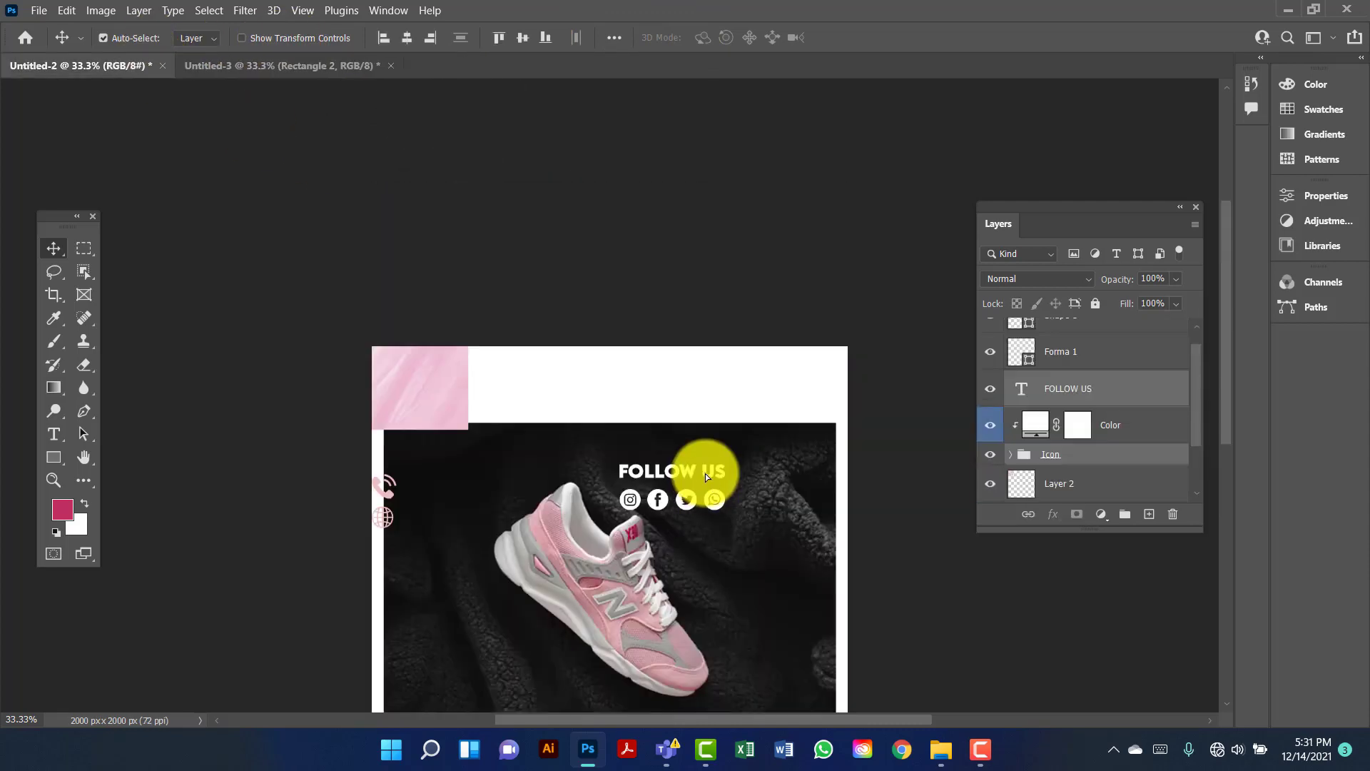
drag(705, 473, 781, 604)
click(113, 66)
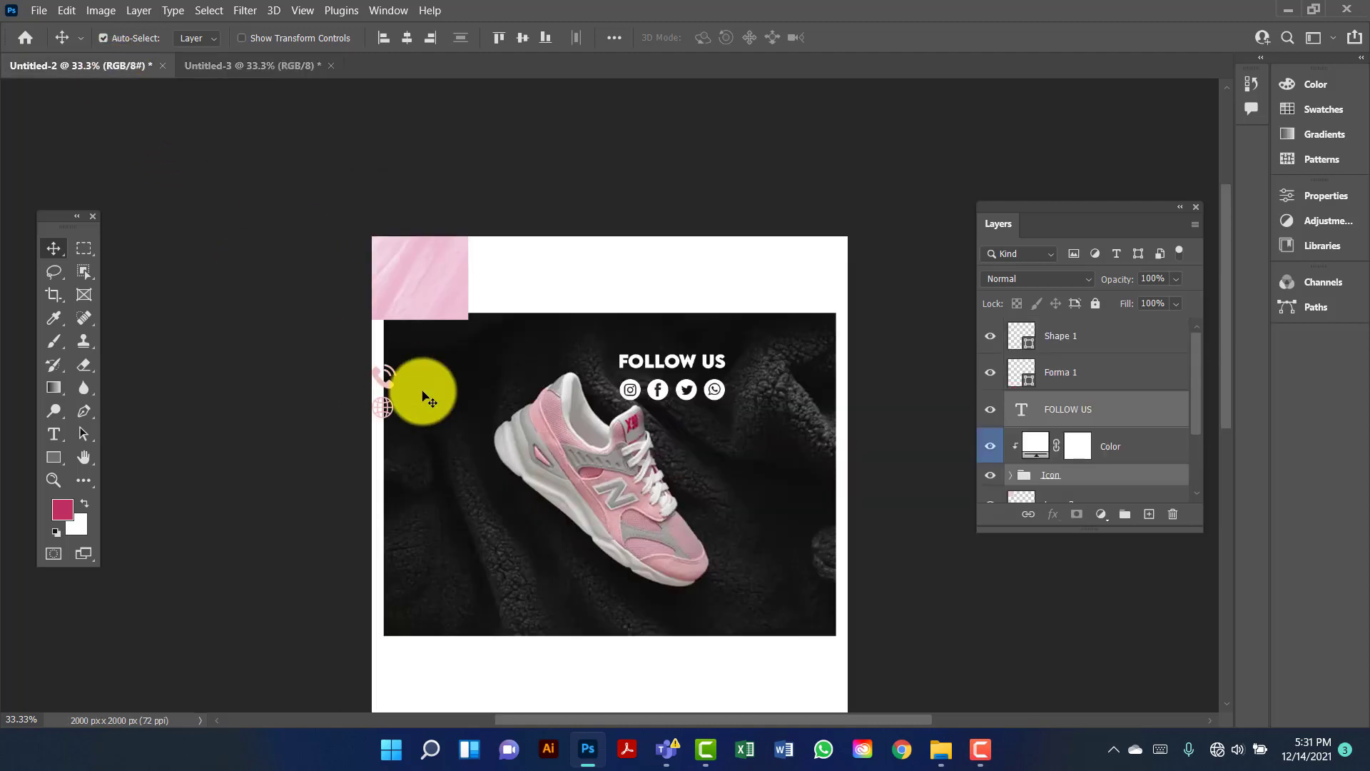
click(390, 380)
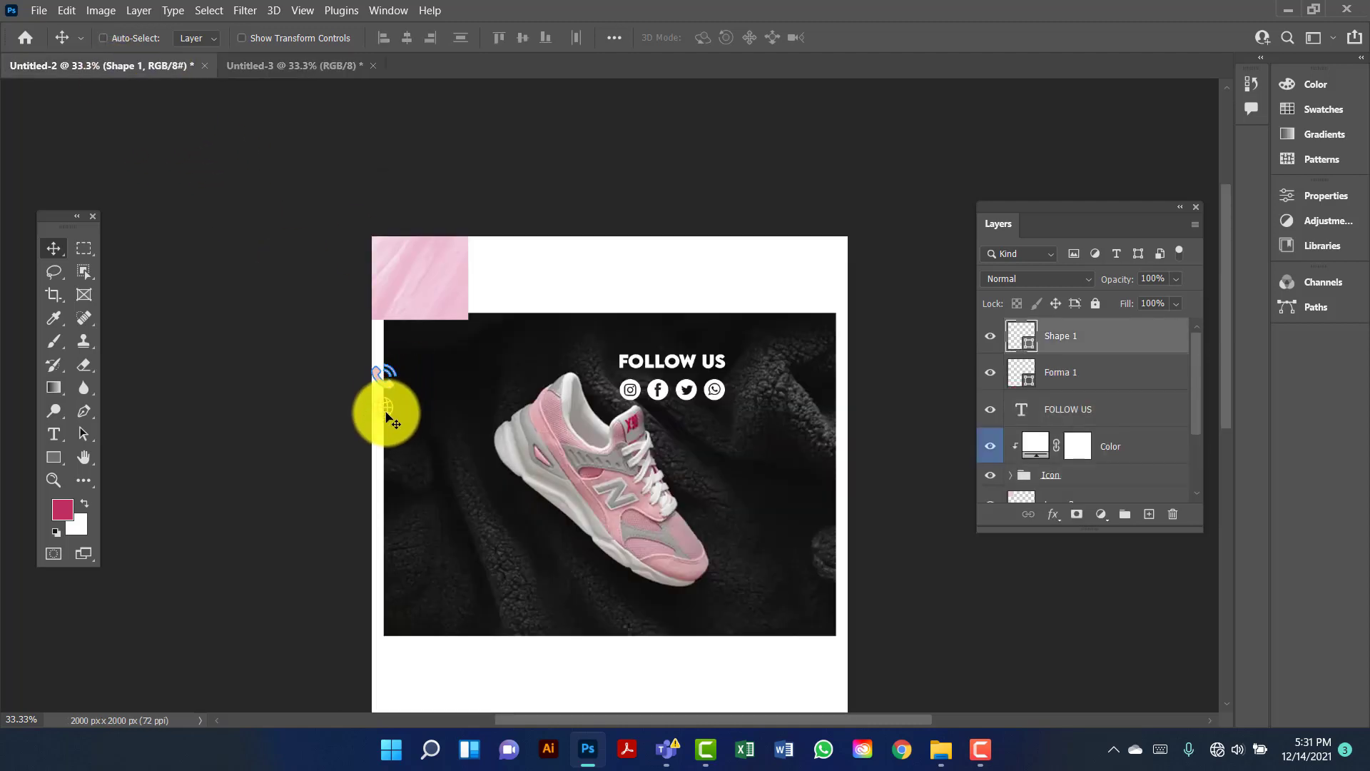
drag(382, 388, 383, 332)
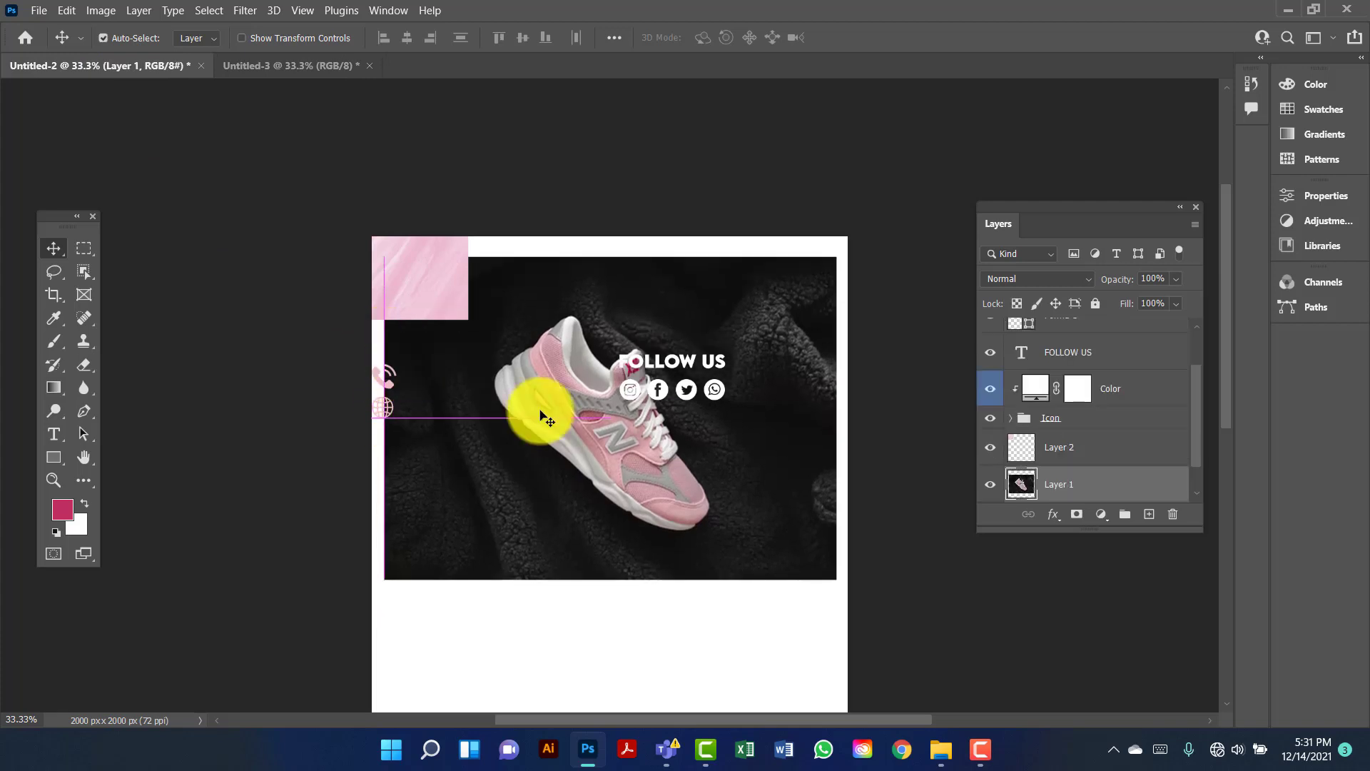
key(ctrl+z)
Copy the phone and globe icon layers, Shape 1 and Forma 1, from Untitled-2 onto the banner's left end in Untitled-3.
scroll(1091, 457, up, 3)
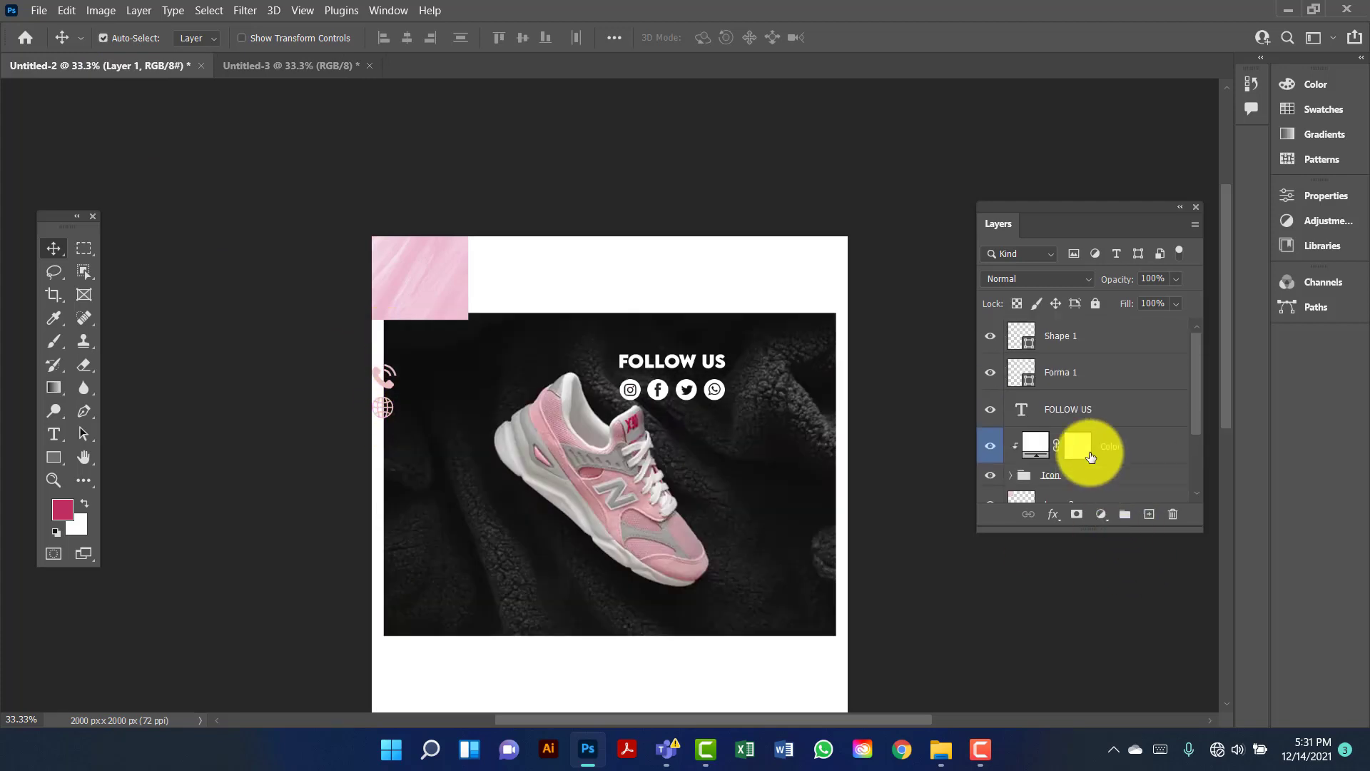
click(1091, 369)
shift+click(1091, 351)
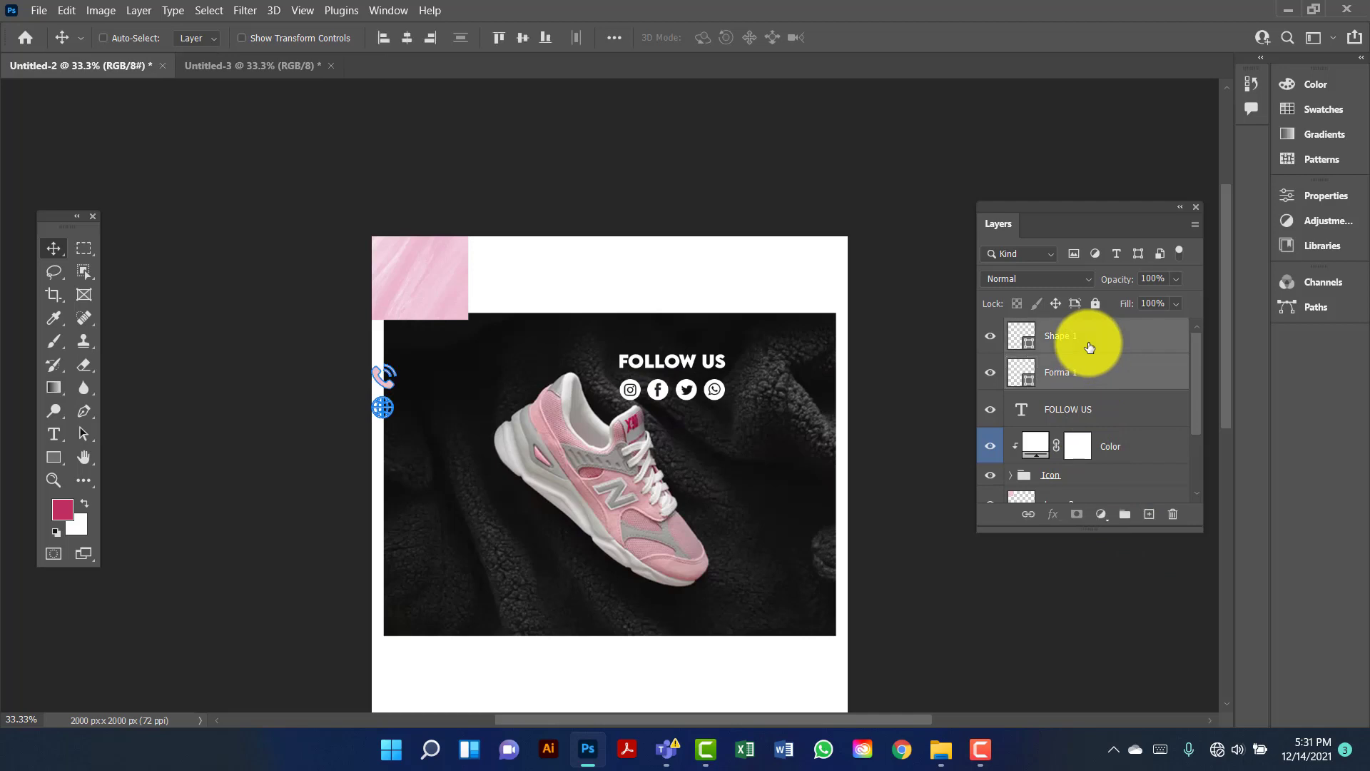
drag(373, 407, 400, 612)
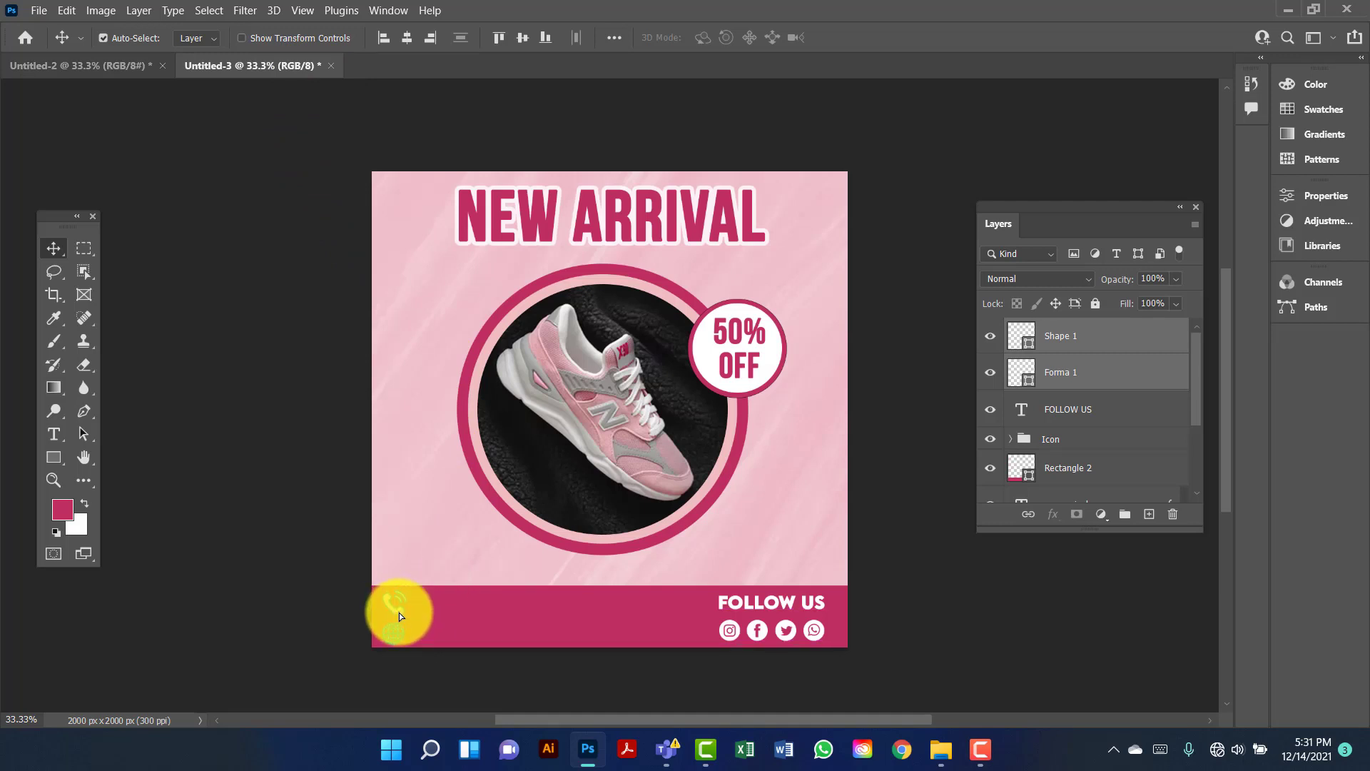
click(245, 388)
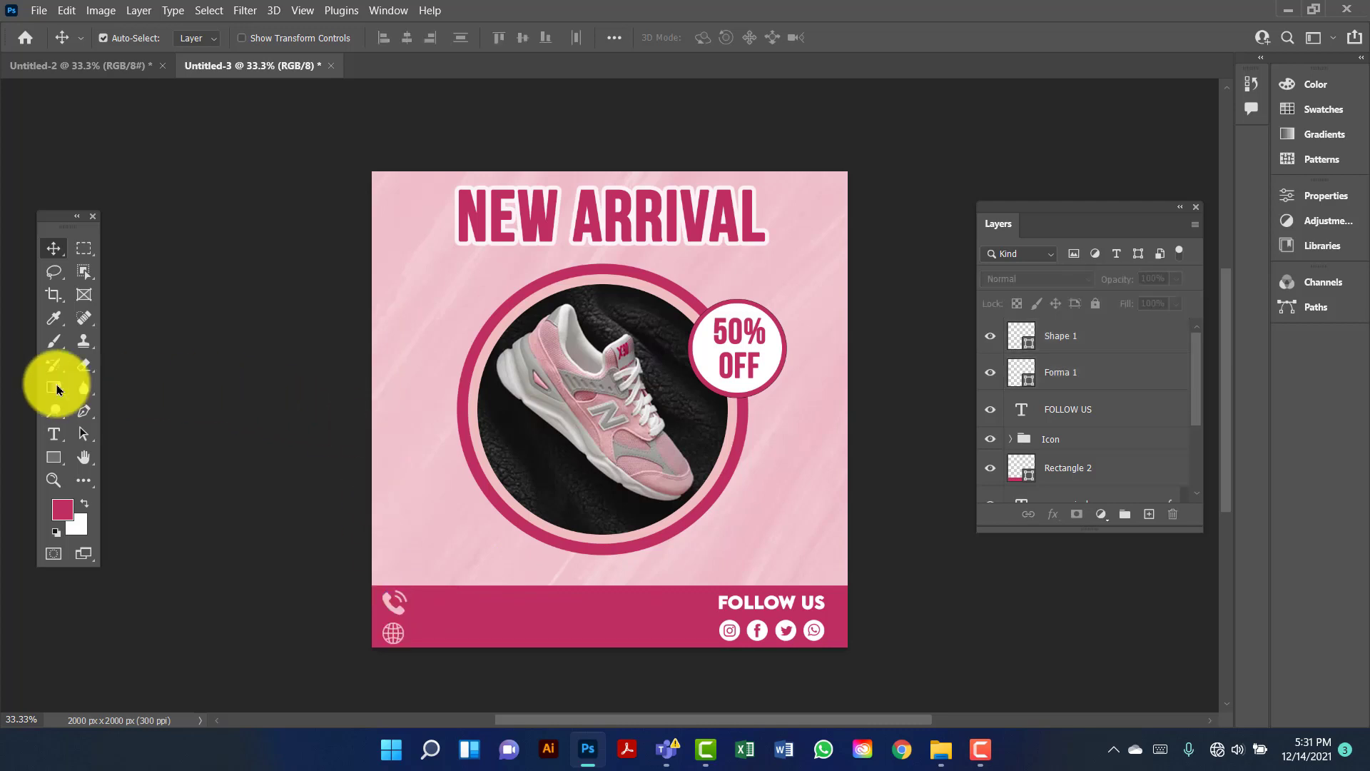
Add a placeholder text line beside the banner's phone icon and set its size to 18 pt.
click(53, 434)
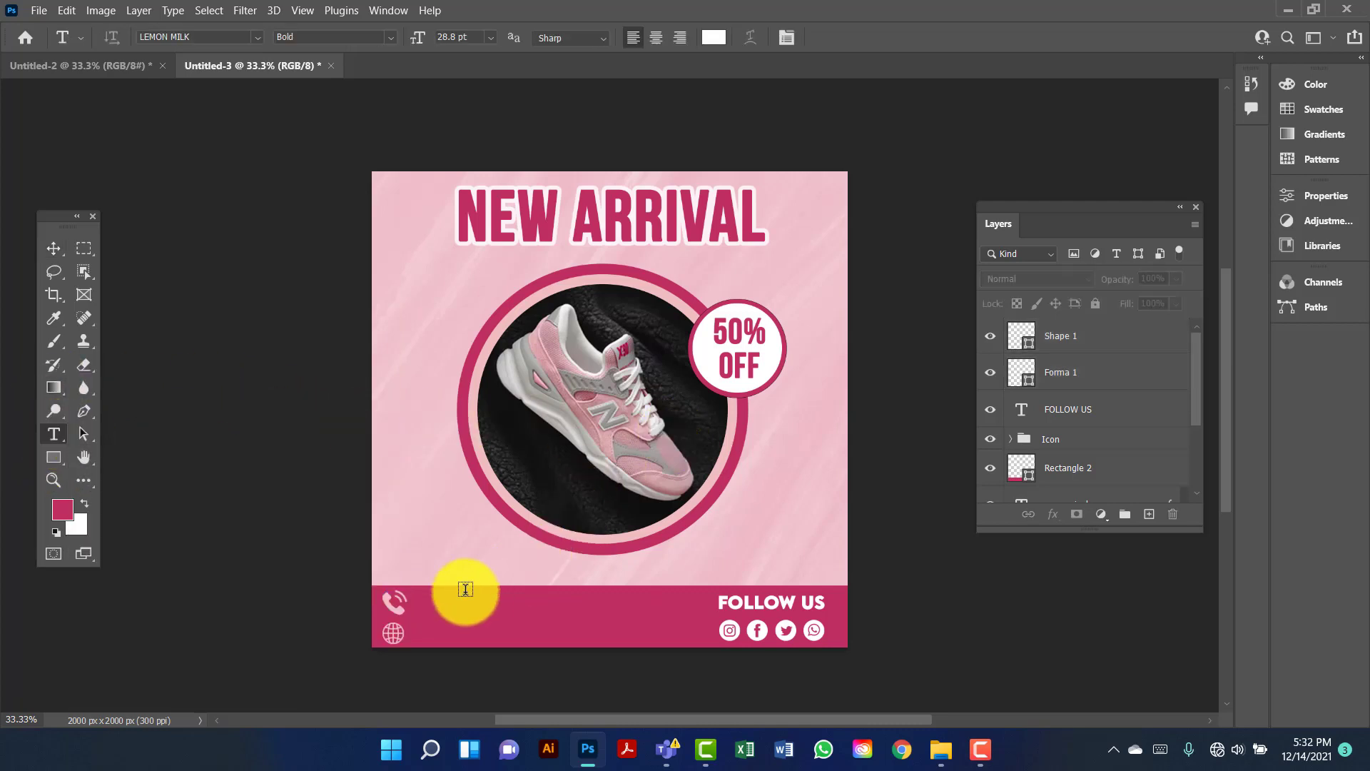
click(429, 603)
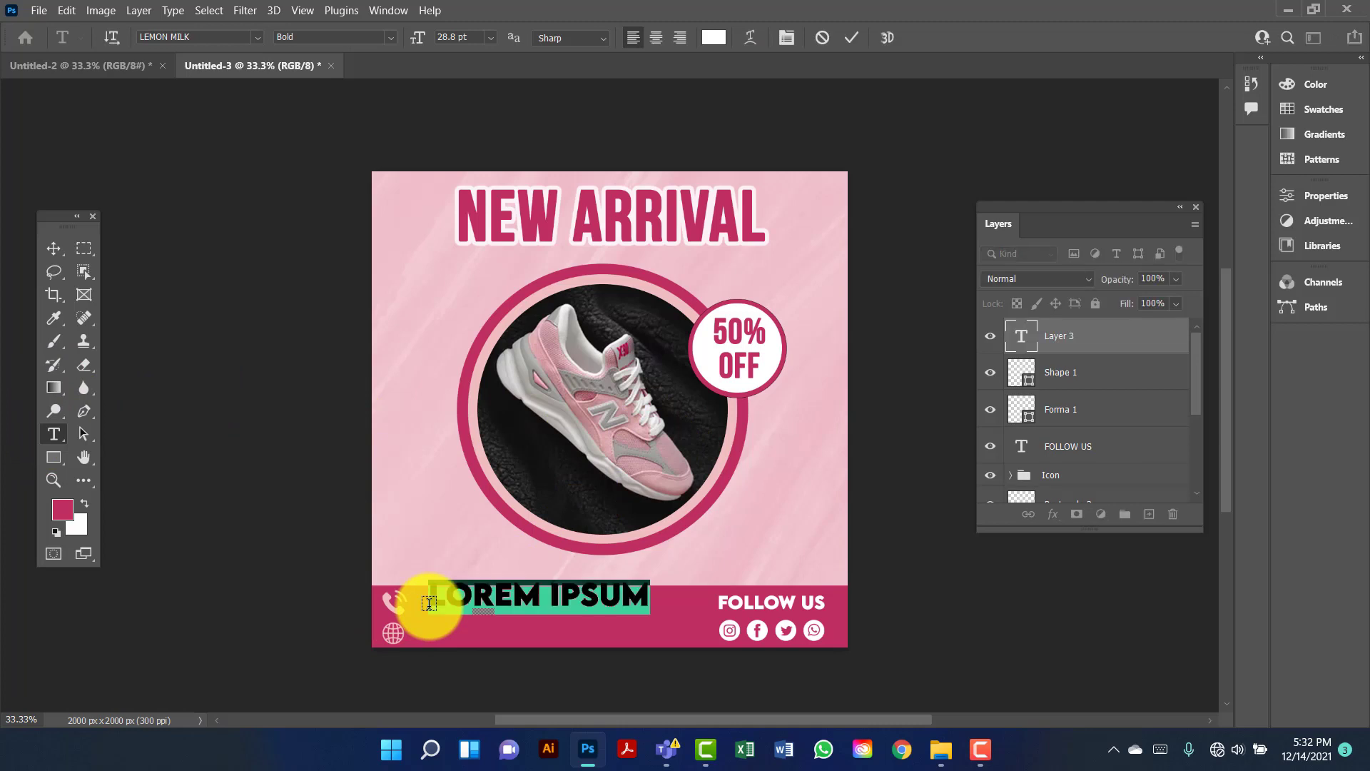
click(1017, 348)
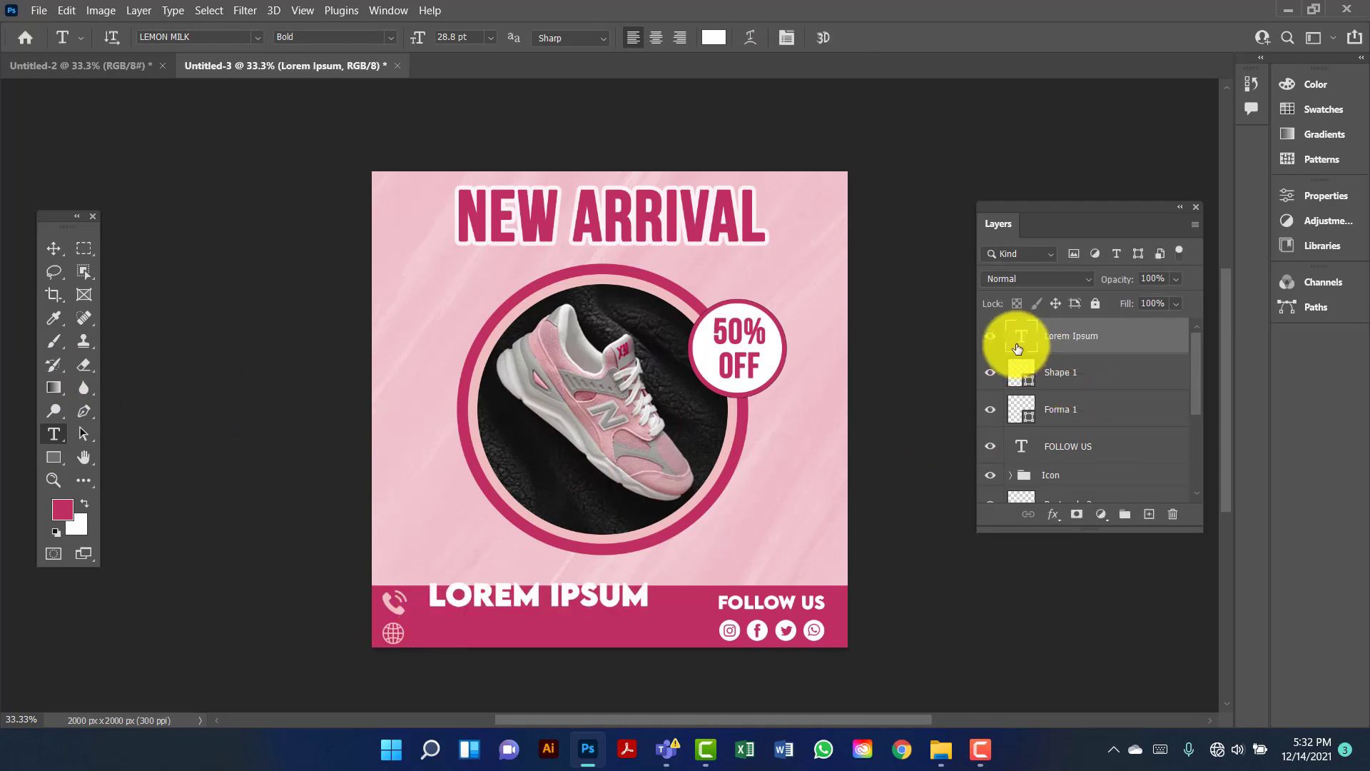
click(490, 38)
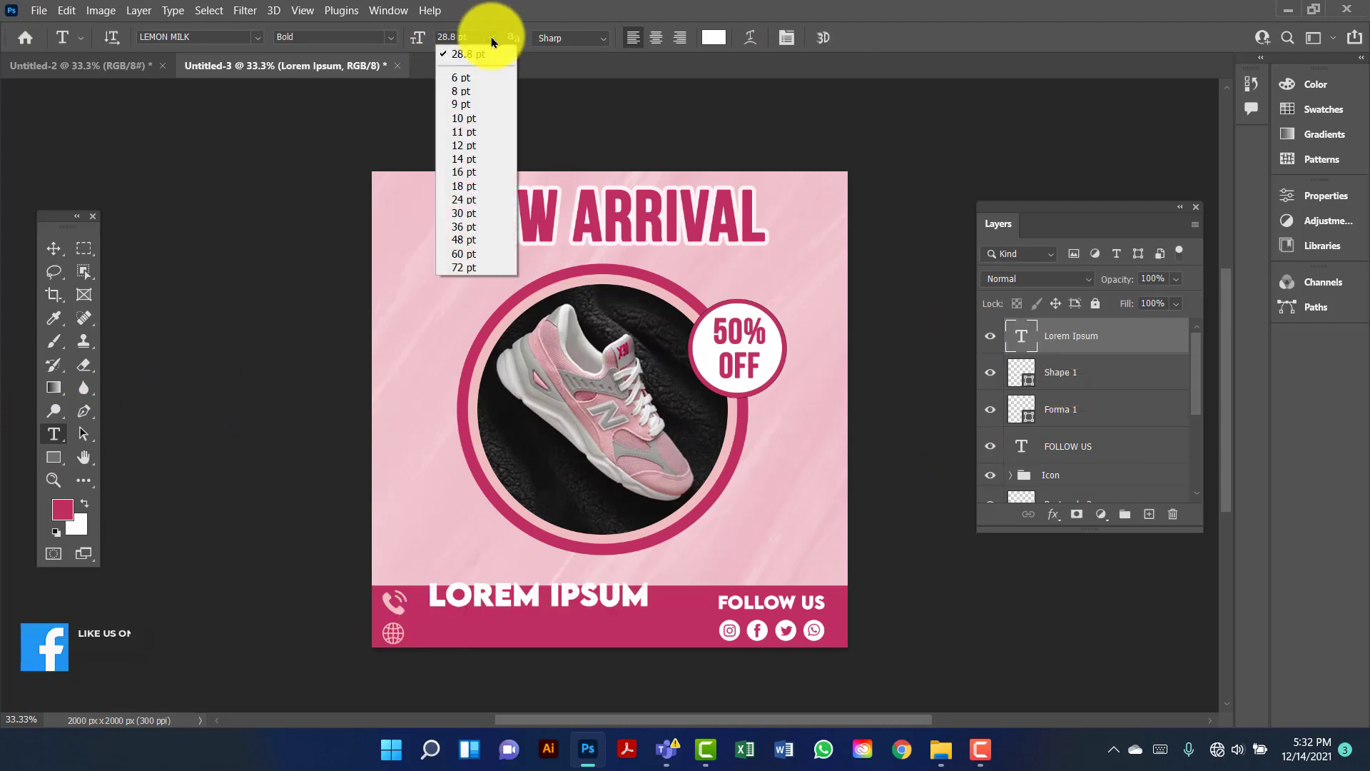
click(479, 200)
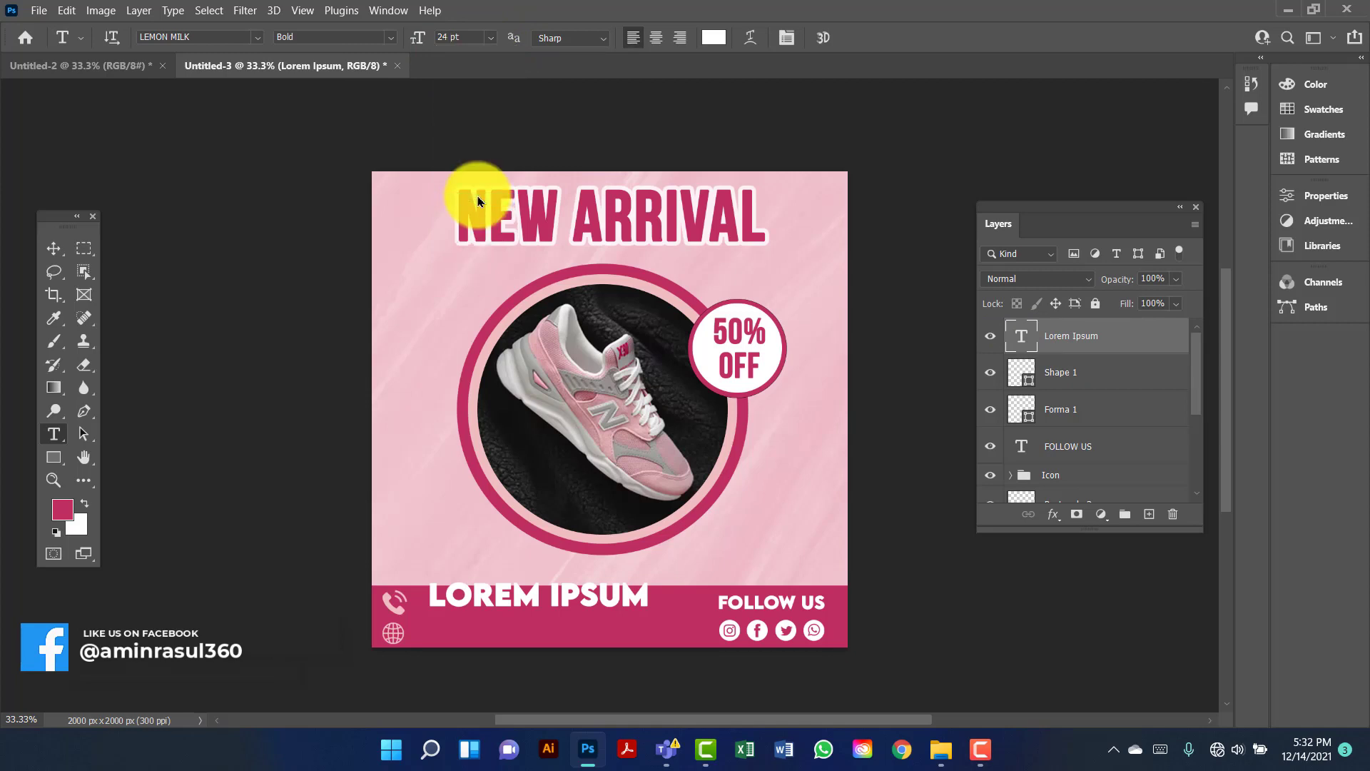
click(490, 38)
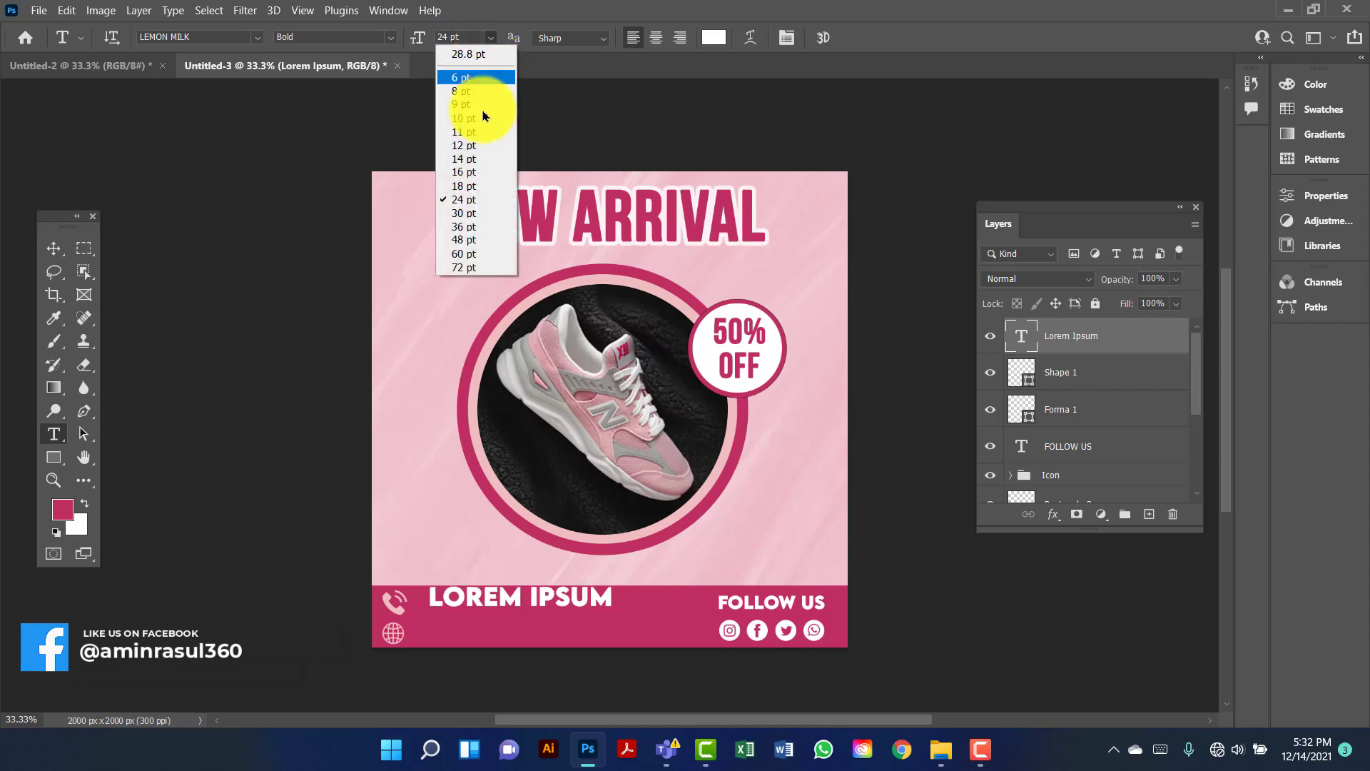
click(462, 185)
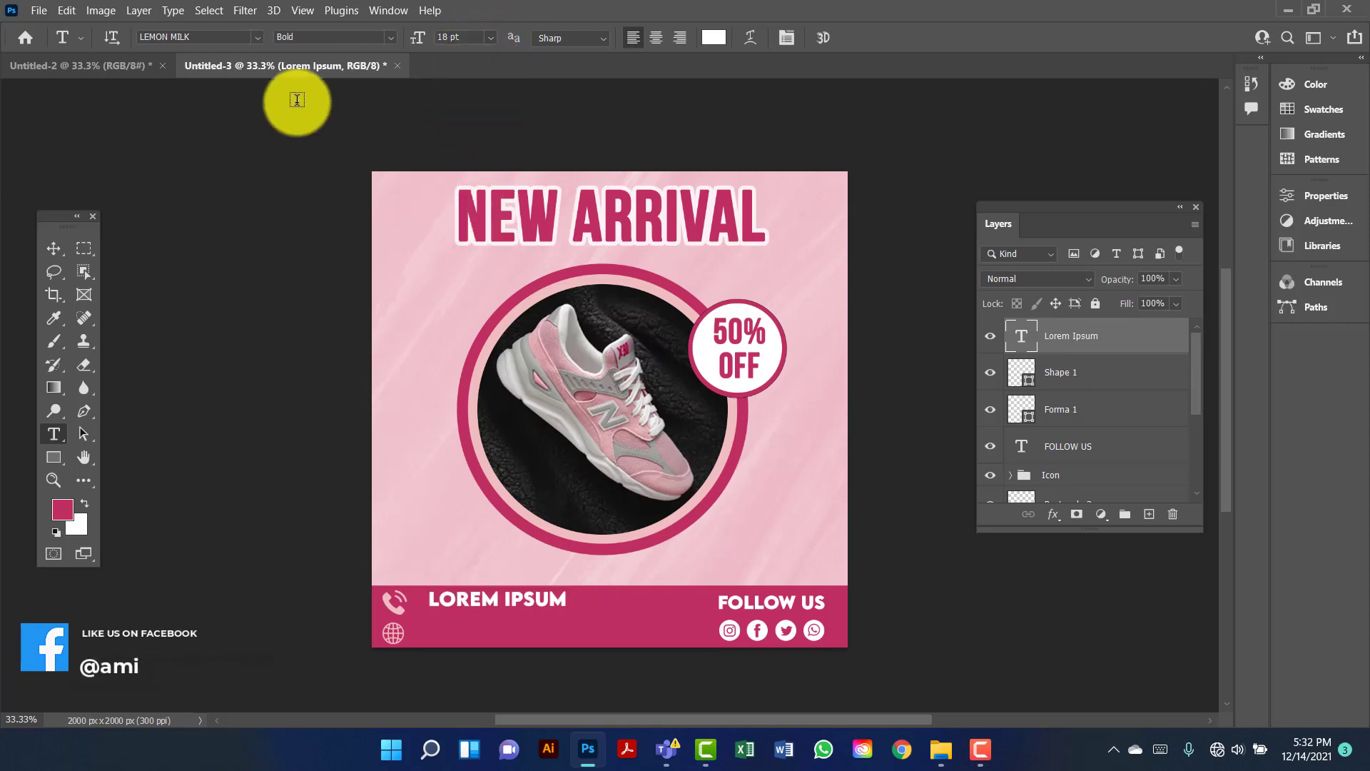
Set the placeholder text's font to Roboto Regular.
click(257, 38)
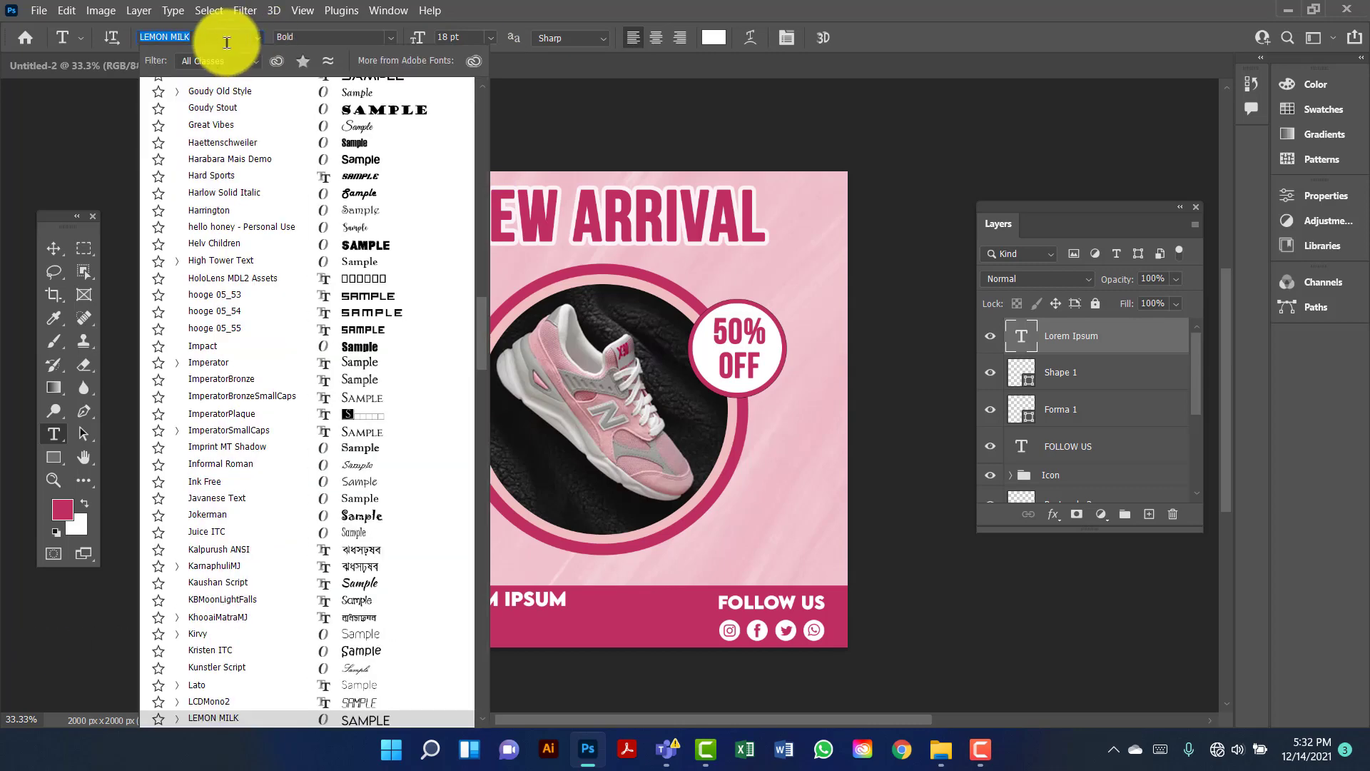
text(roboto)
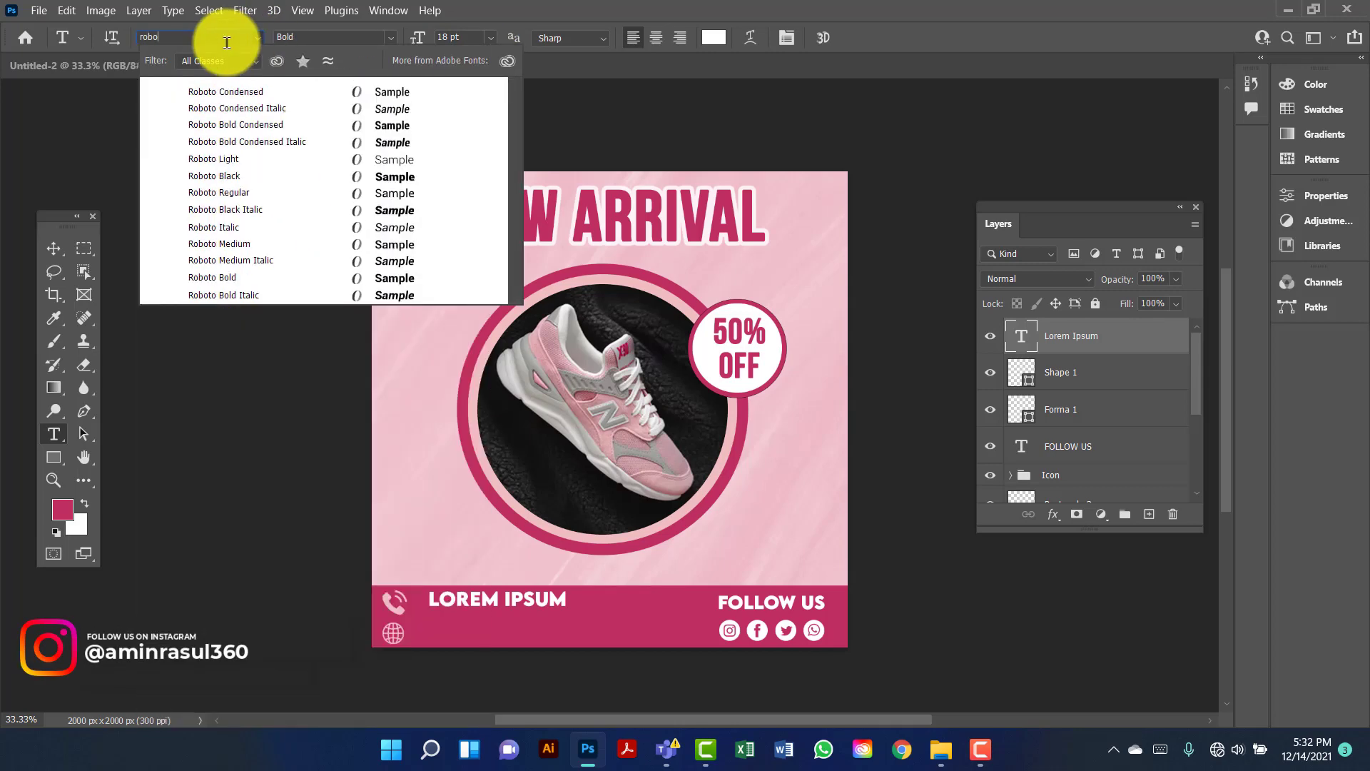
click(251, 193)
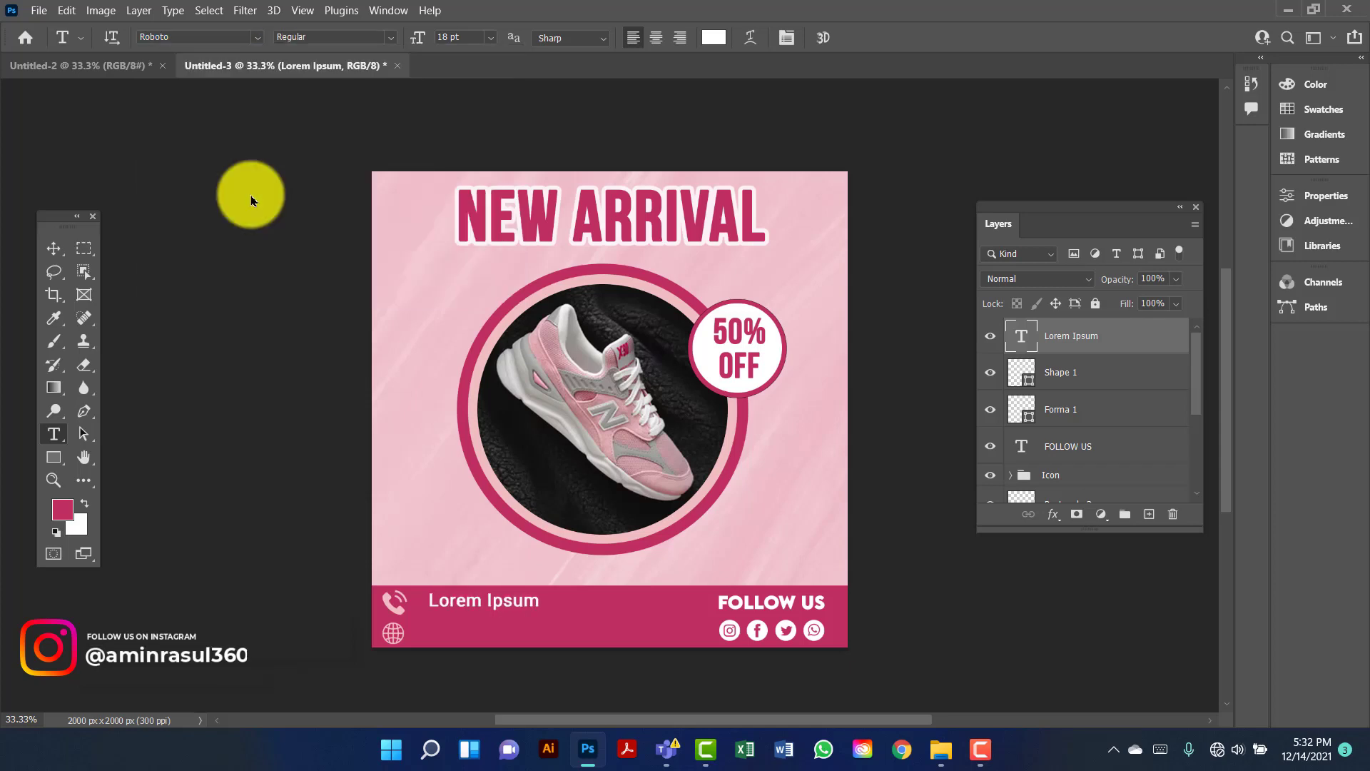
Replace the placeholder text with the contact phone number.
double_click(1026, 334)
text(111 222 21)
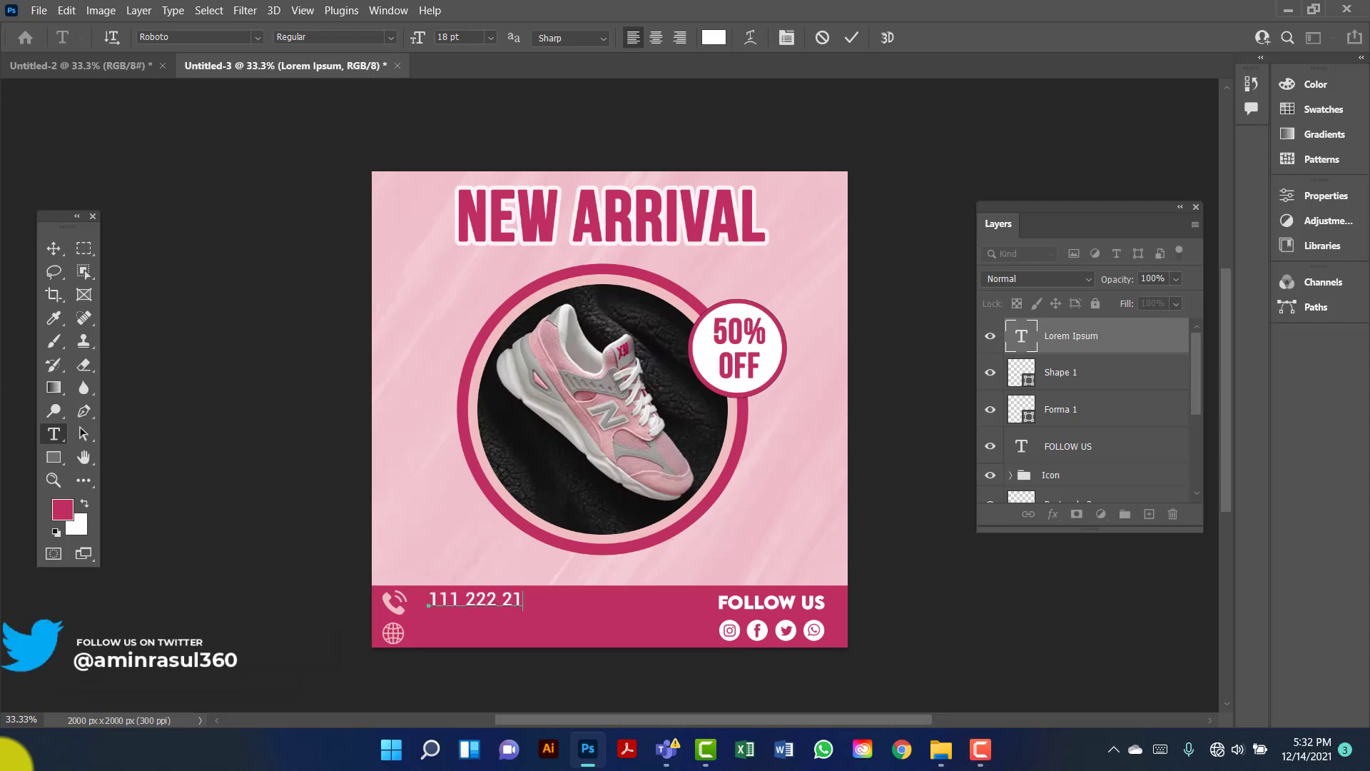
key(BackSpace)
key(BackSpace)
key(BackSpace)
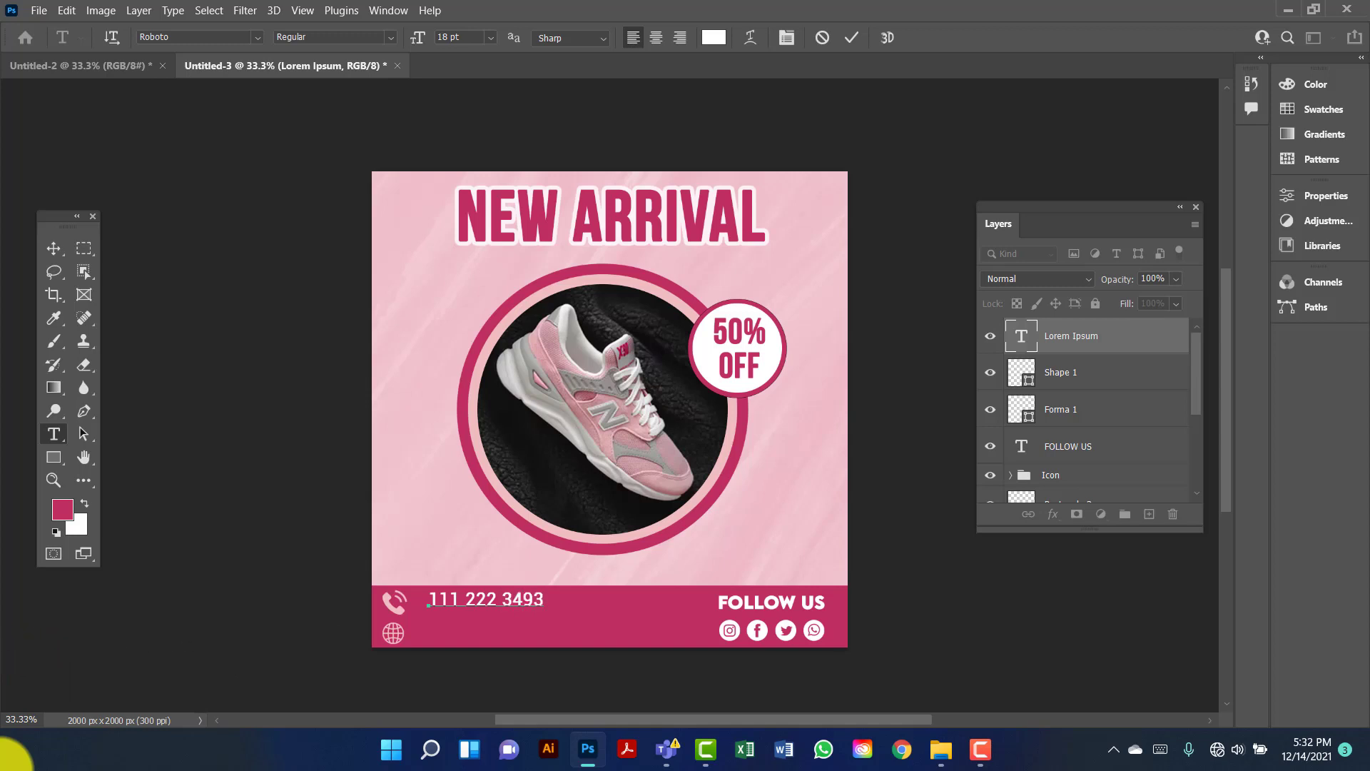
Commit the phone number text and nudge it left, closer to the phone icon.
click(61, 251)
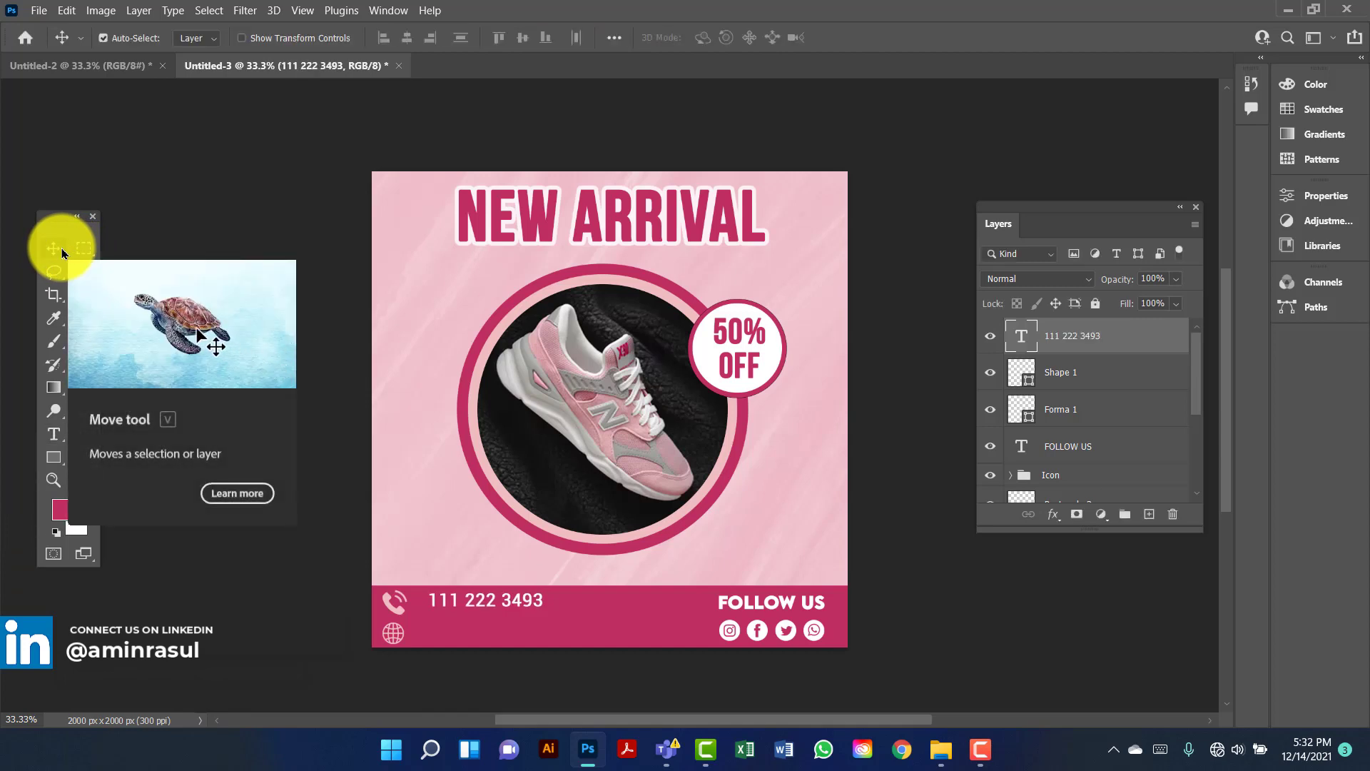
key(Left)
key(Left)
key(Left)
key(Left)
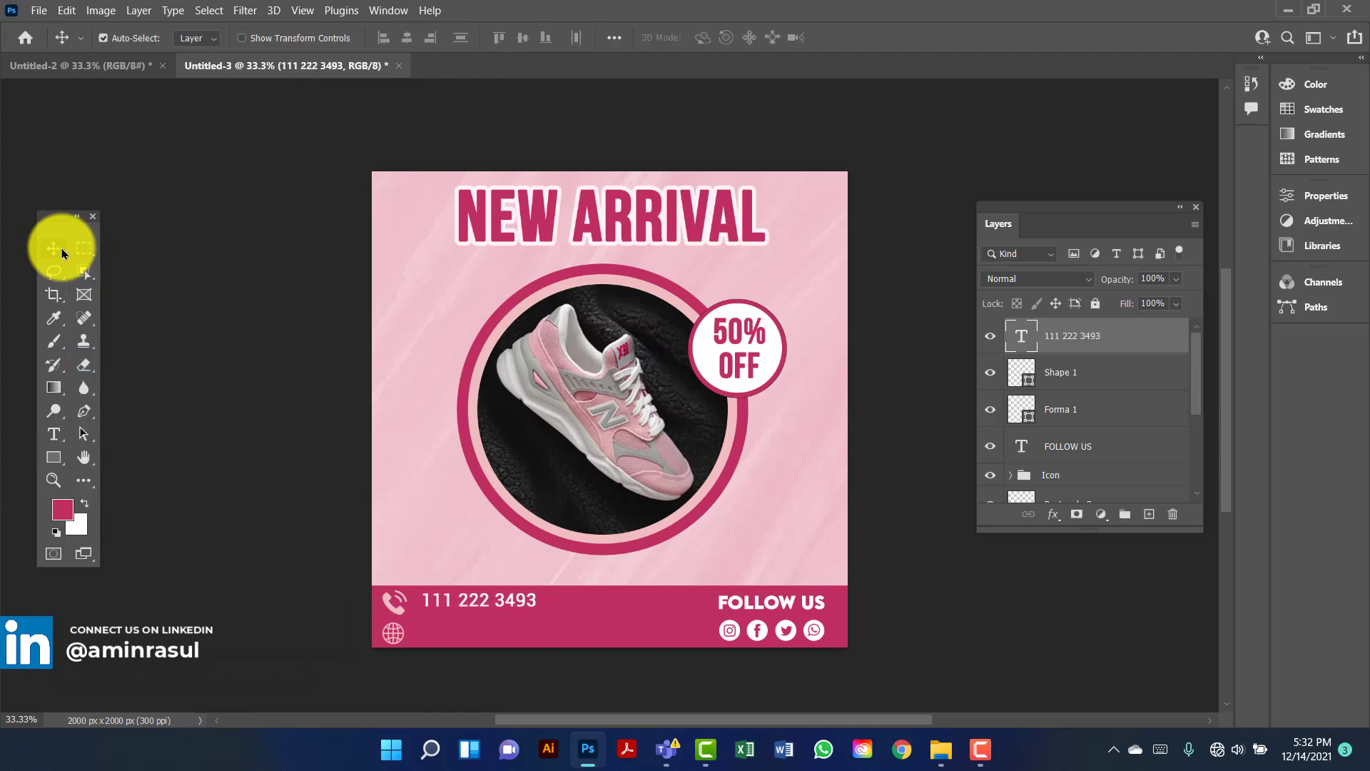
key(Left)
key(Left)
key(Left)
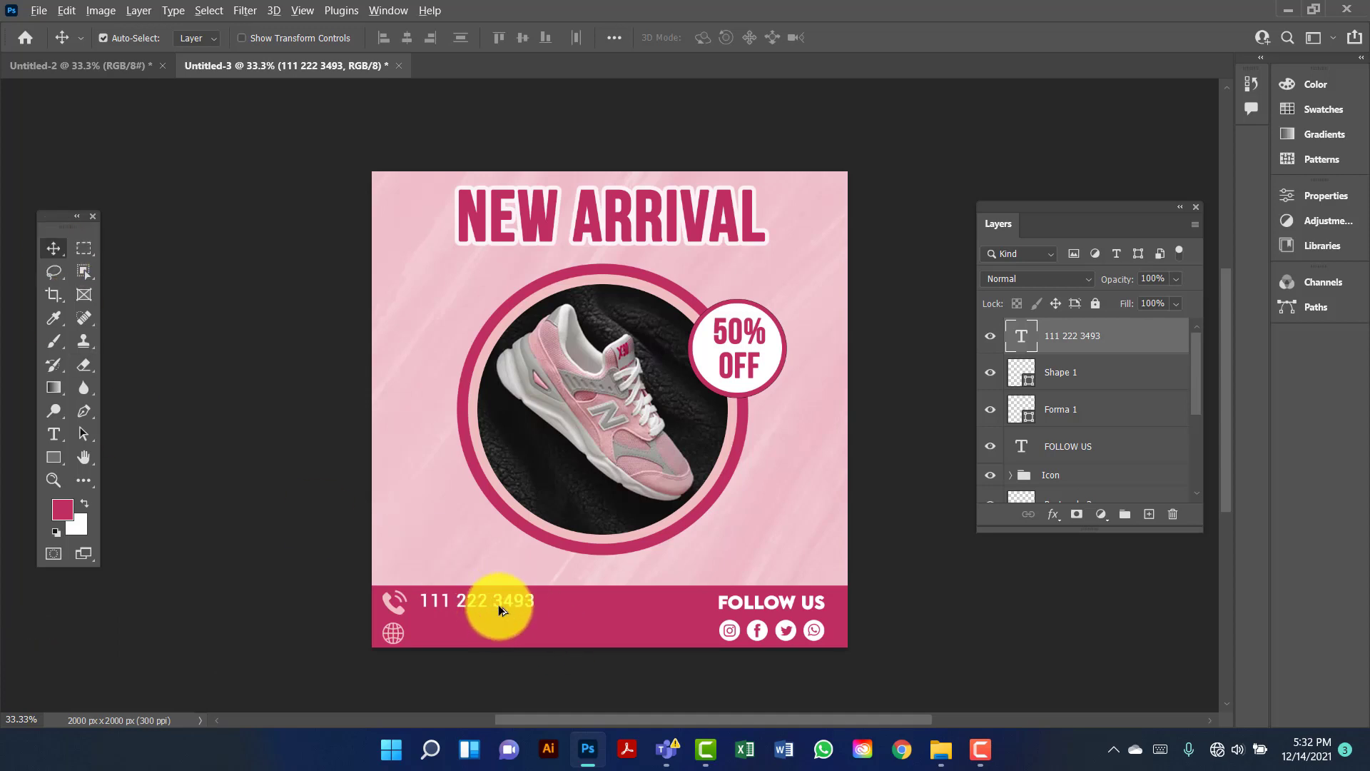
drag(498, 606, 499, 639)
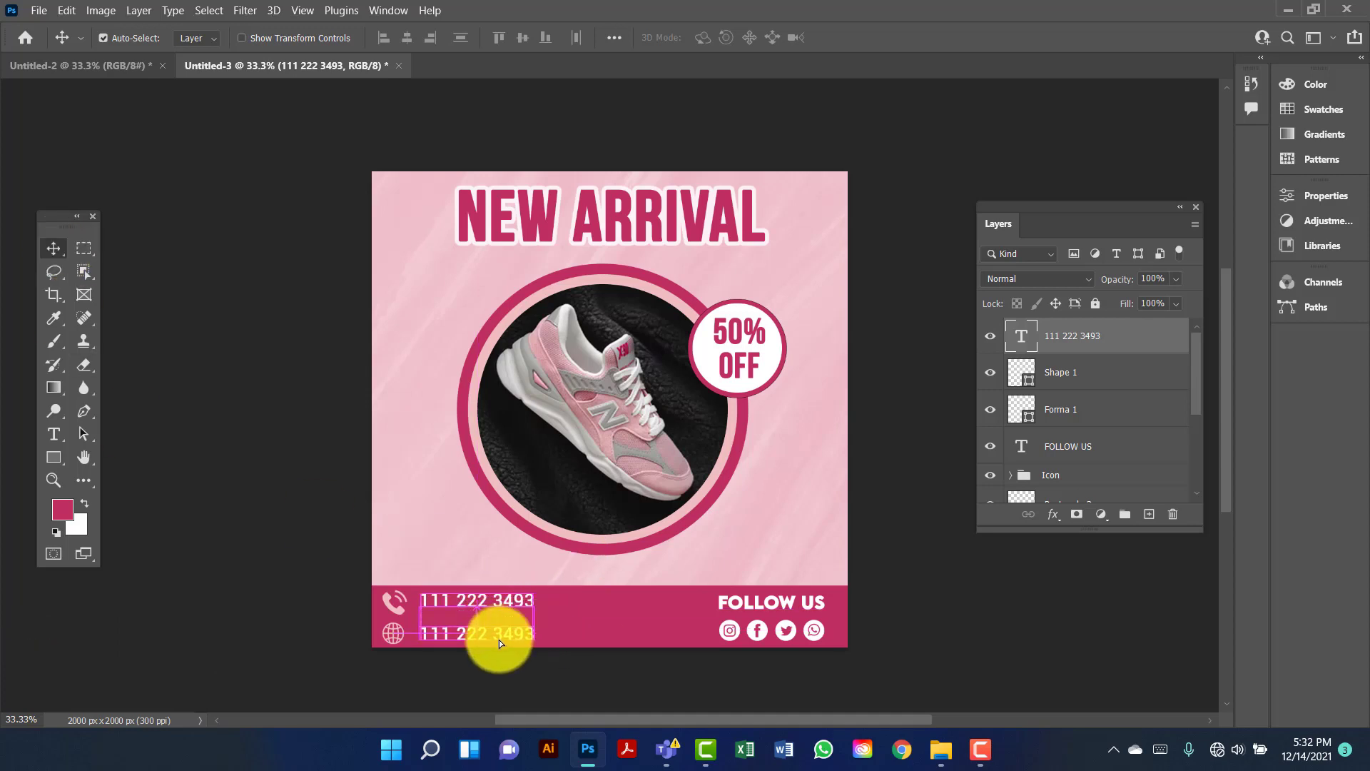
double_click(1028, 338)
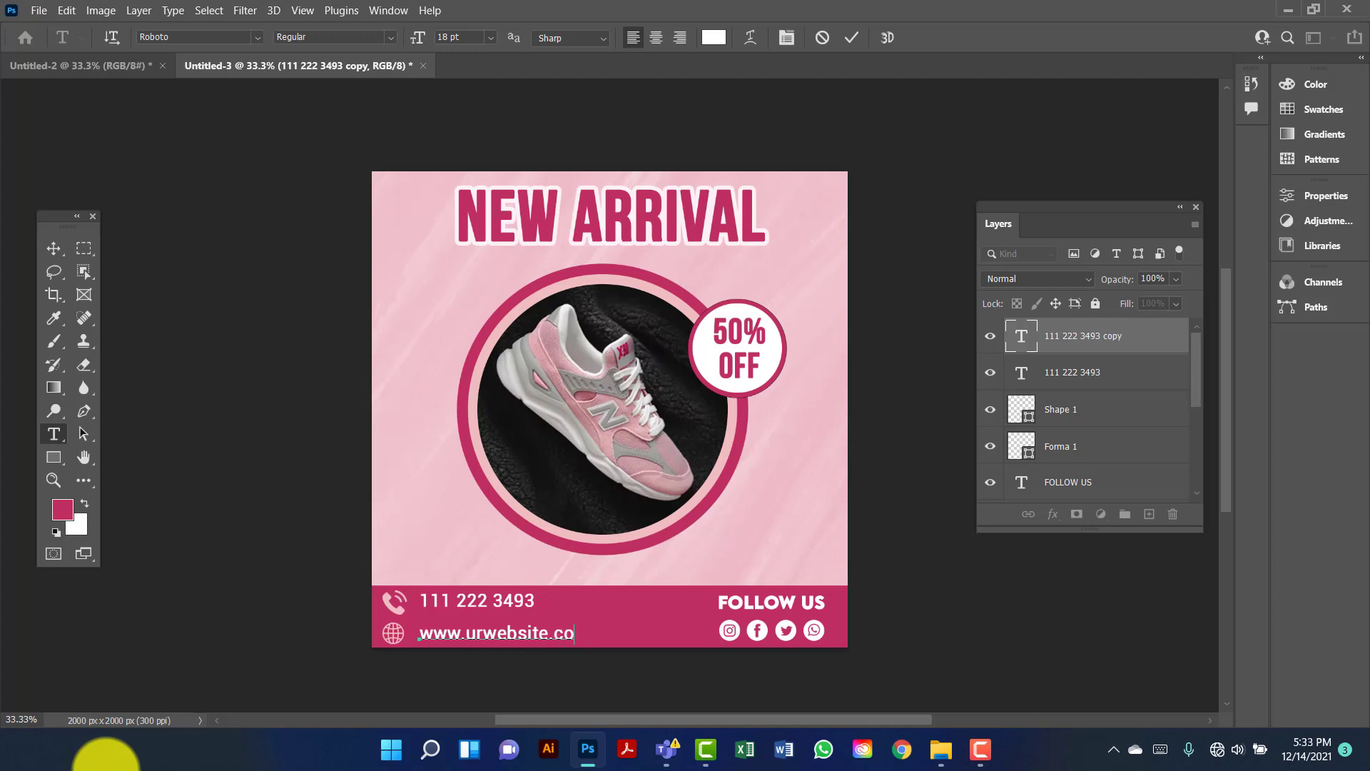
text(m)
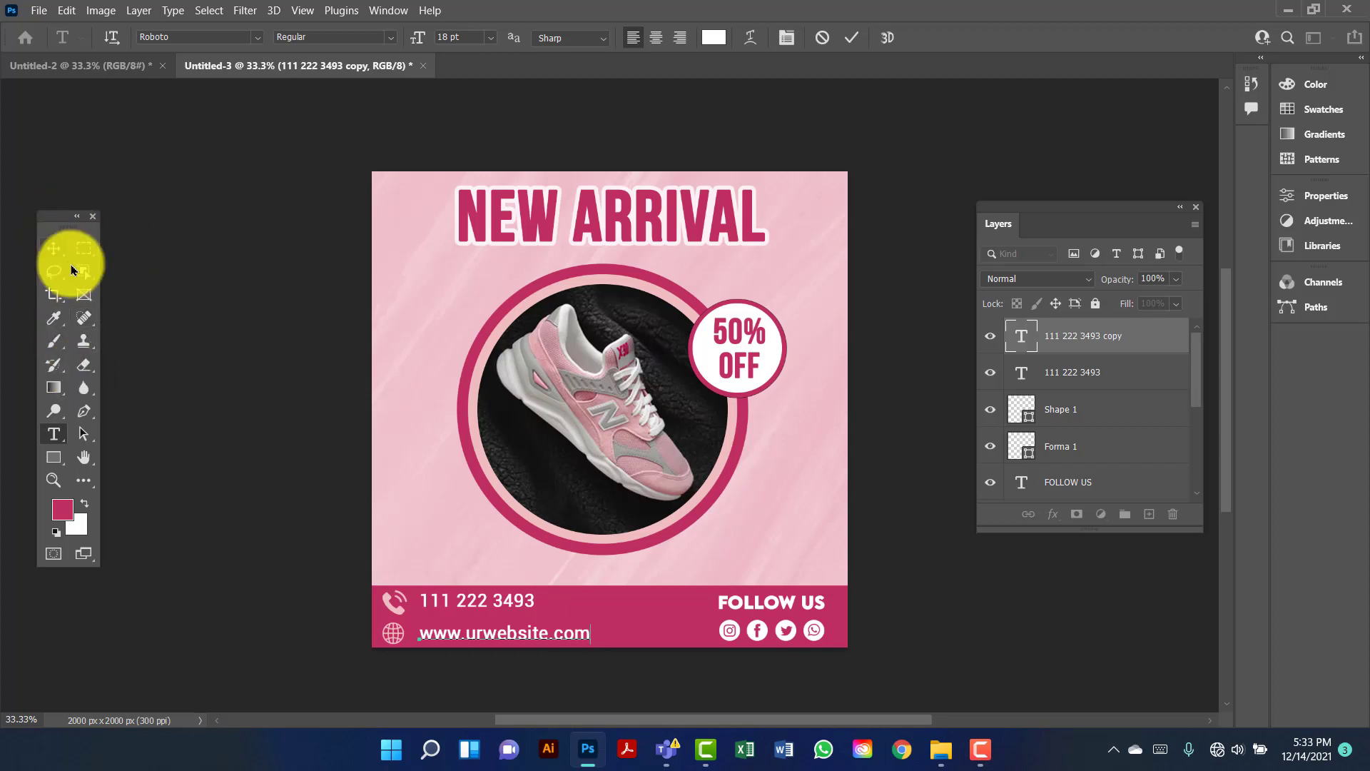
right_click(54, 250)
scroll(1135, 396, down, 3)
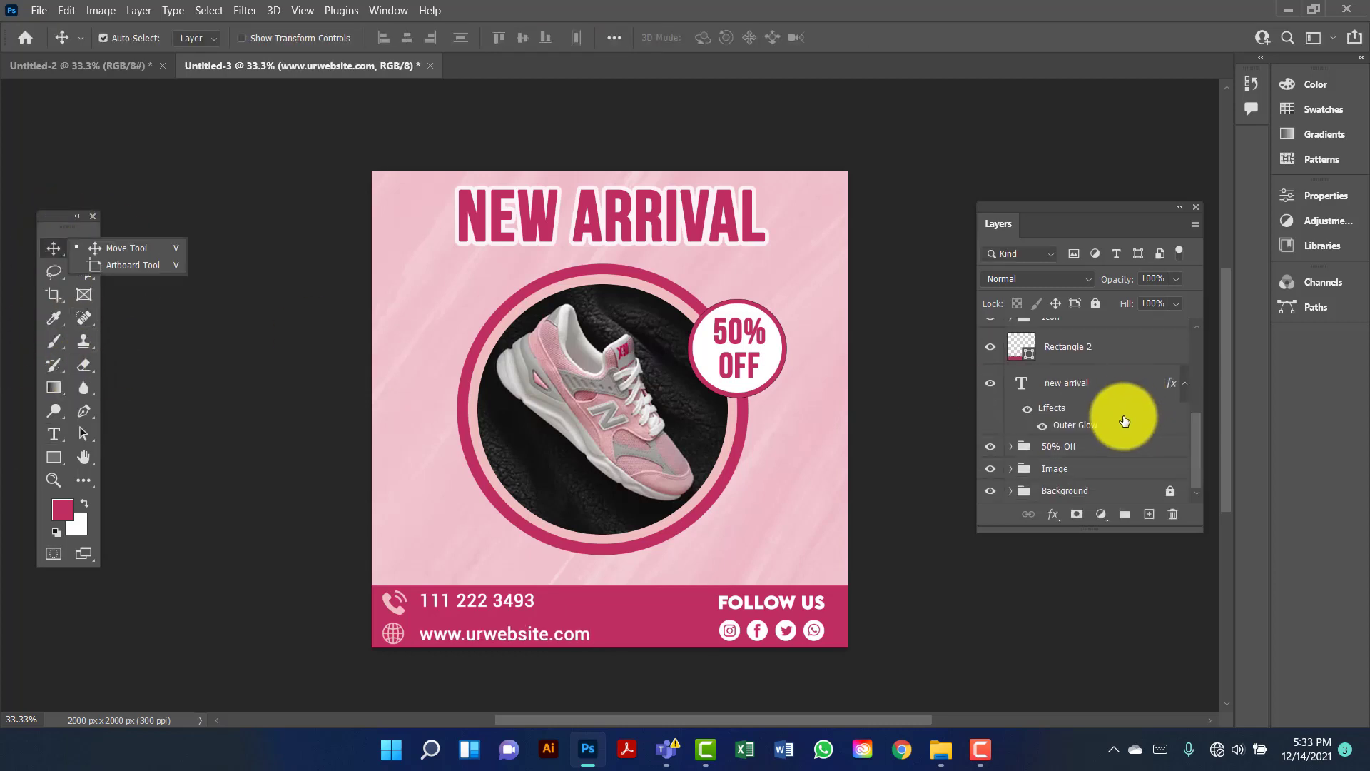
click(1124, 421)
click(1086, 383)
scroll(1087, 384, up, 5)
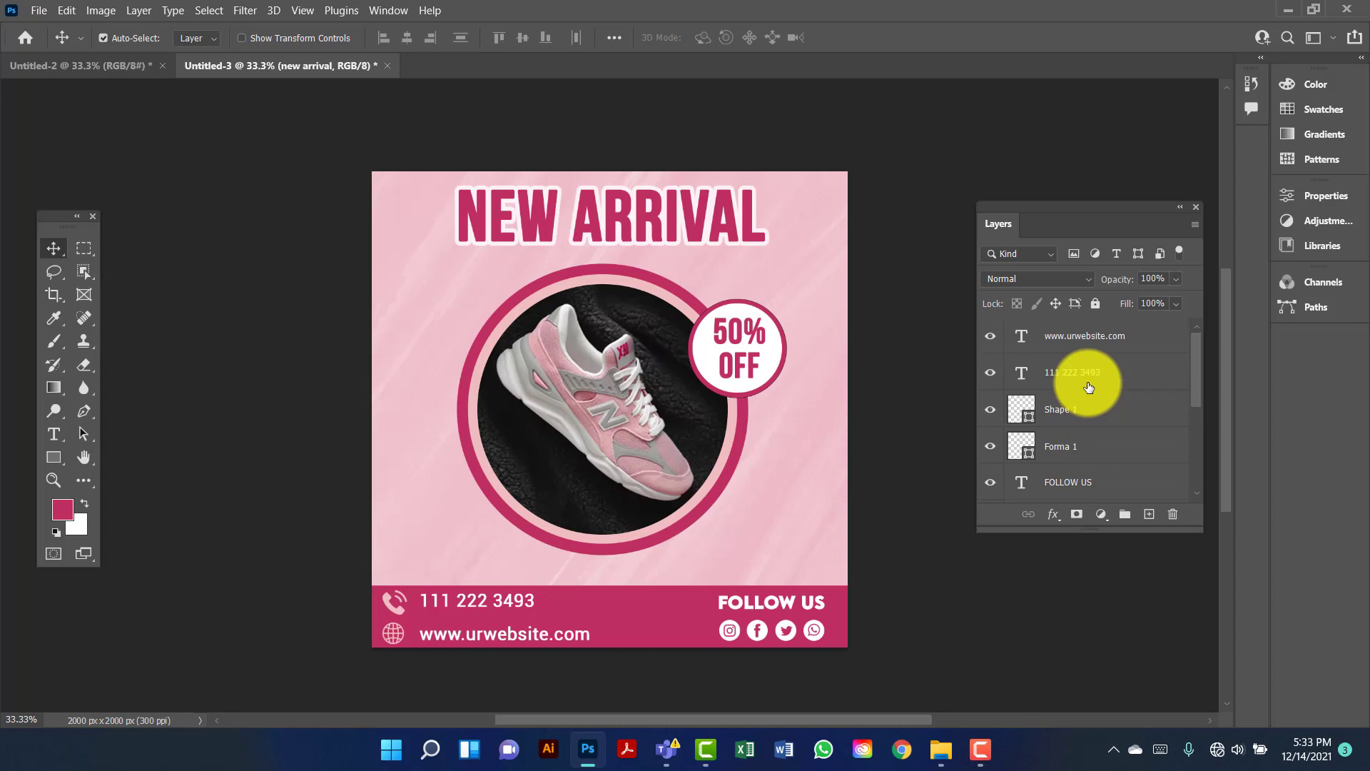
shift+click(1083, 339)
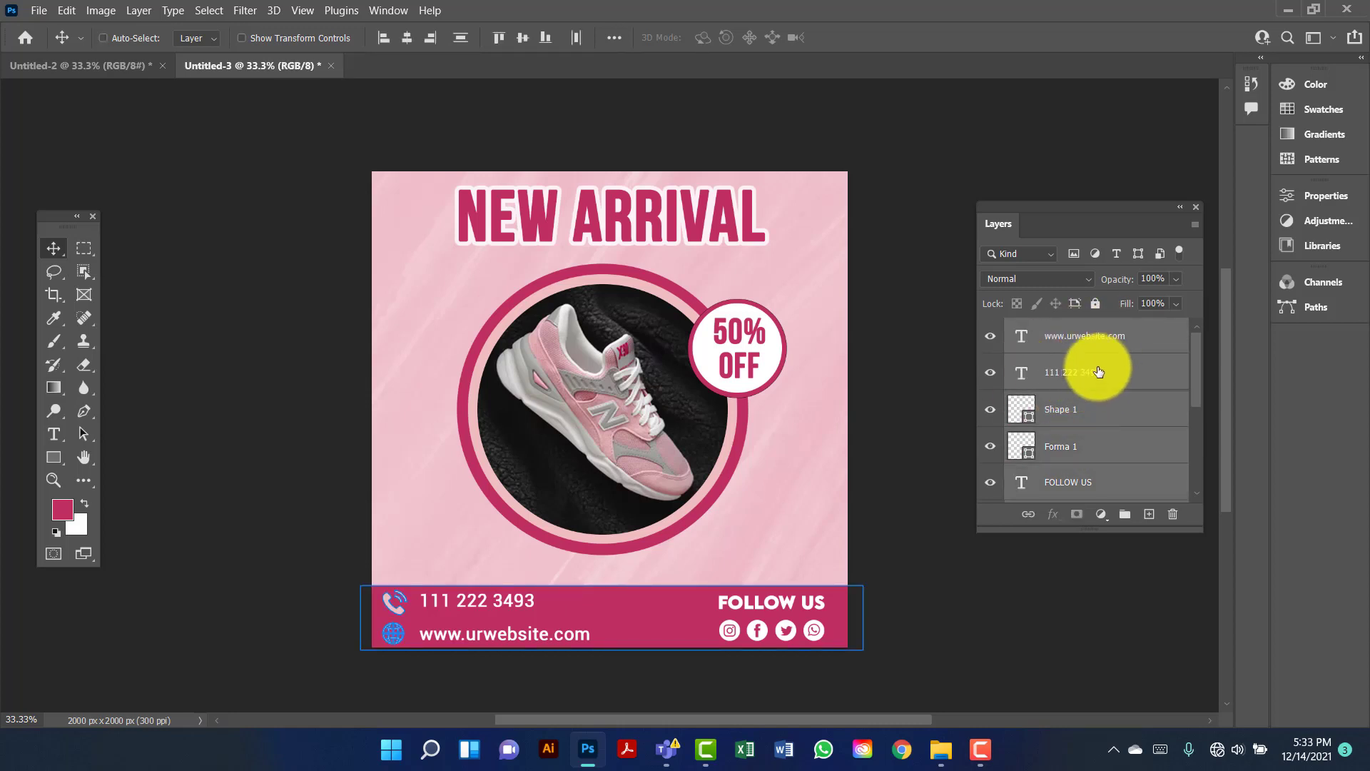
key(ctrl+g)
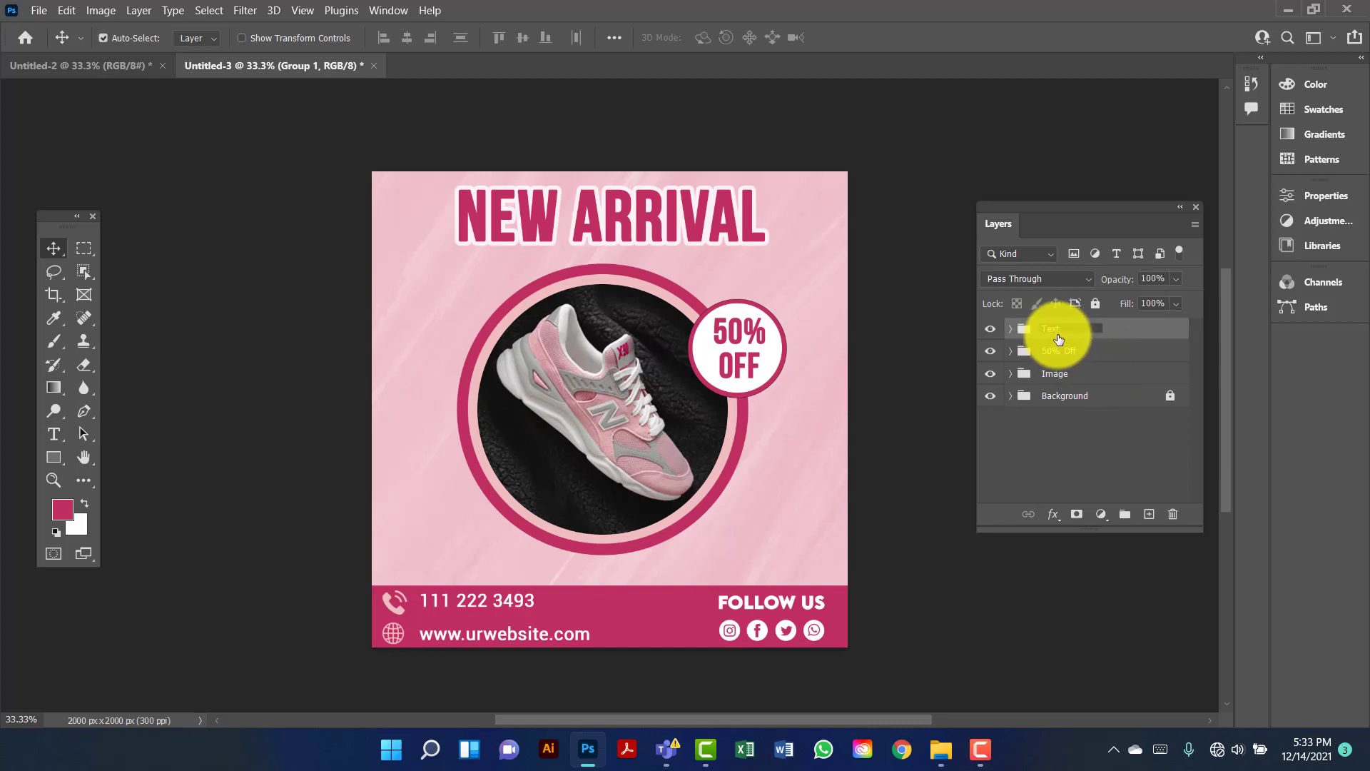
Name the new group Text and move the 50% Off group into it.
drag(1058, 339, 1093, 330)
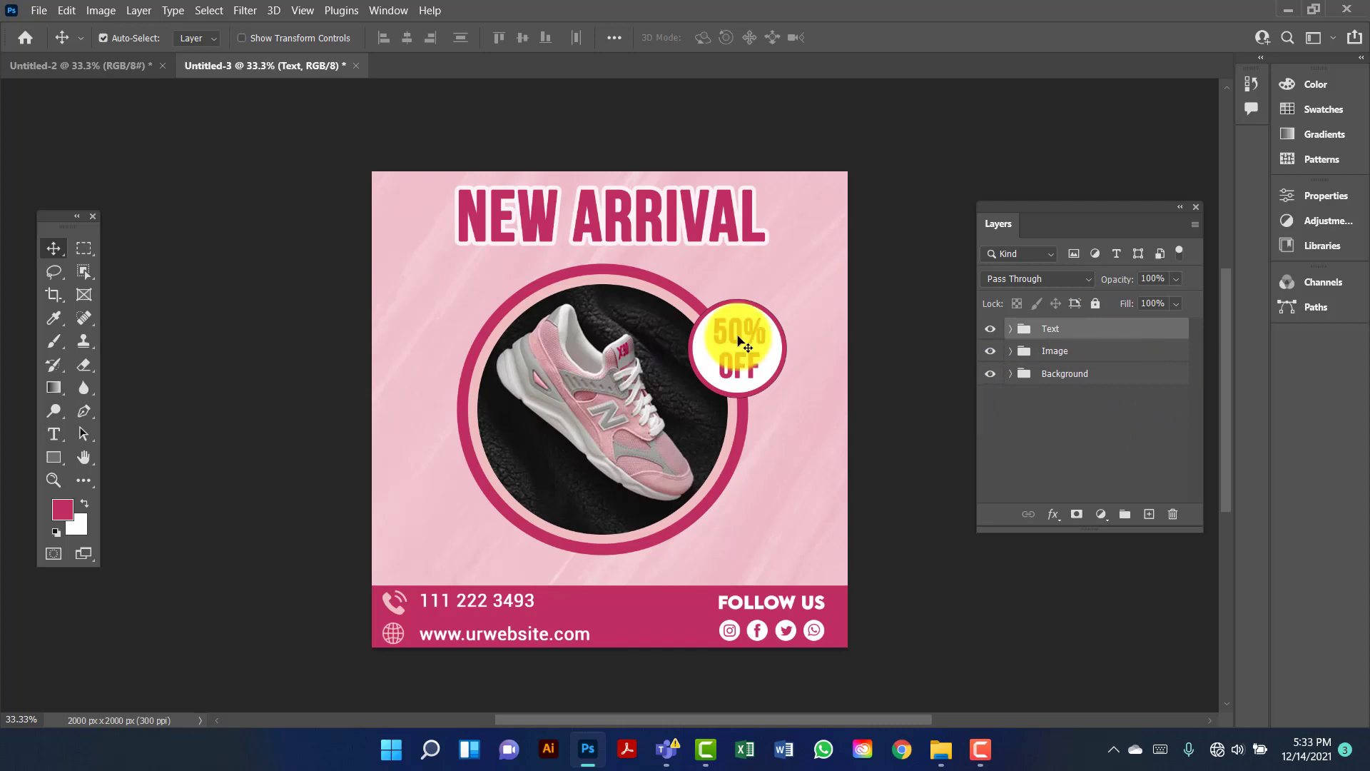
Draw a small circle about 114 px in diameter near the canvas's left edge, beside the upper part of the sneaker ring.
click(77, 458)
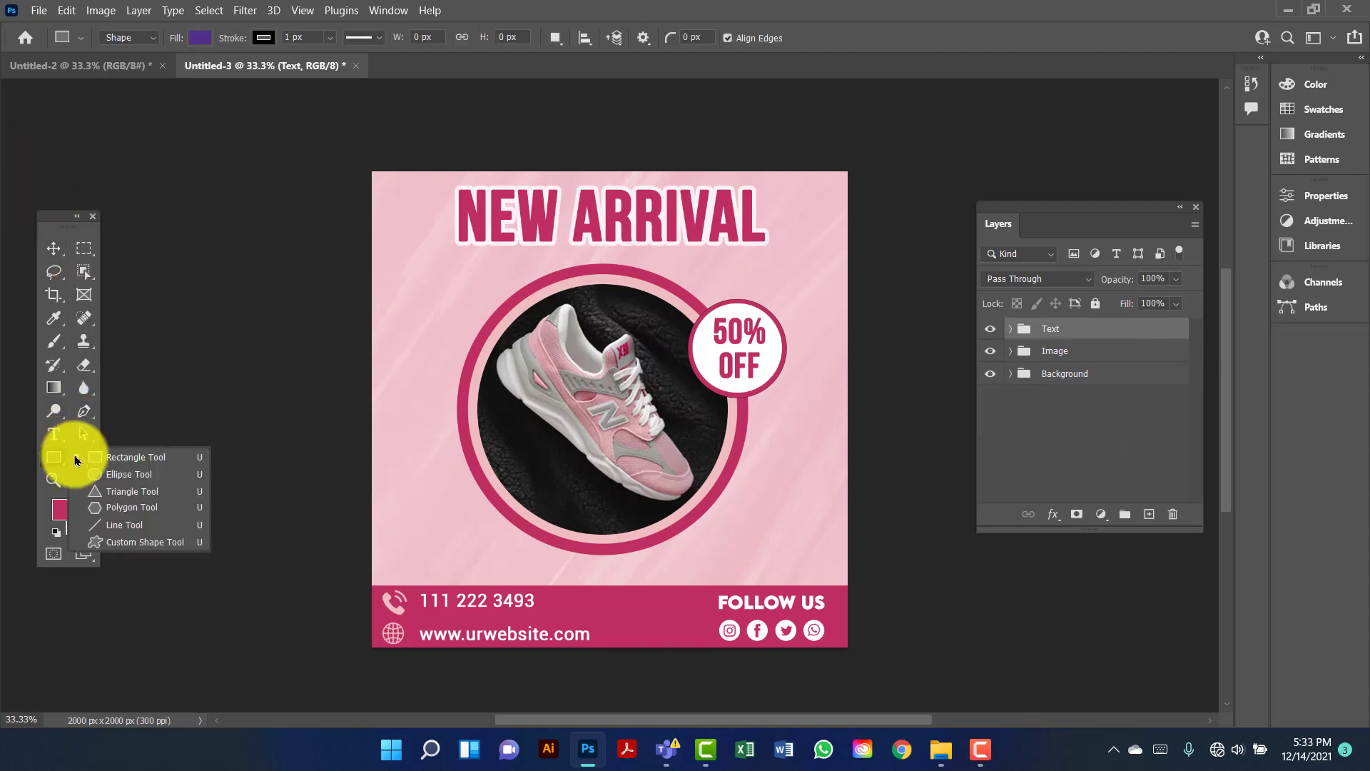
click(117, 474)
drag(392, 302, 419, 316)
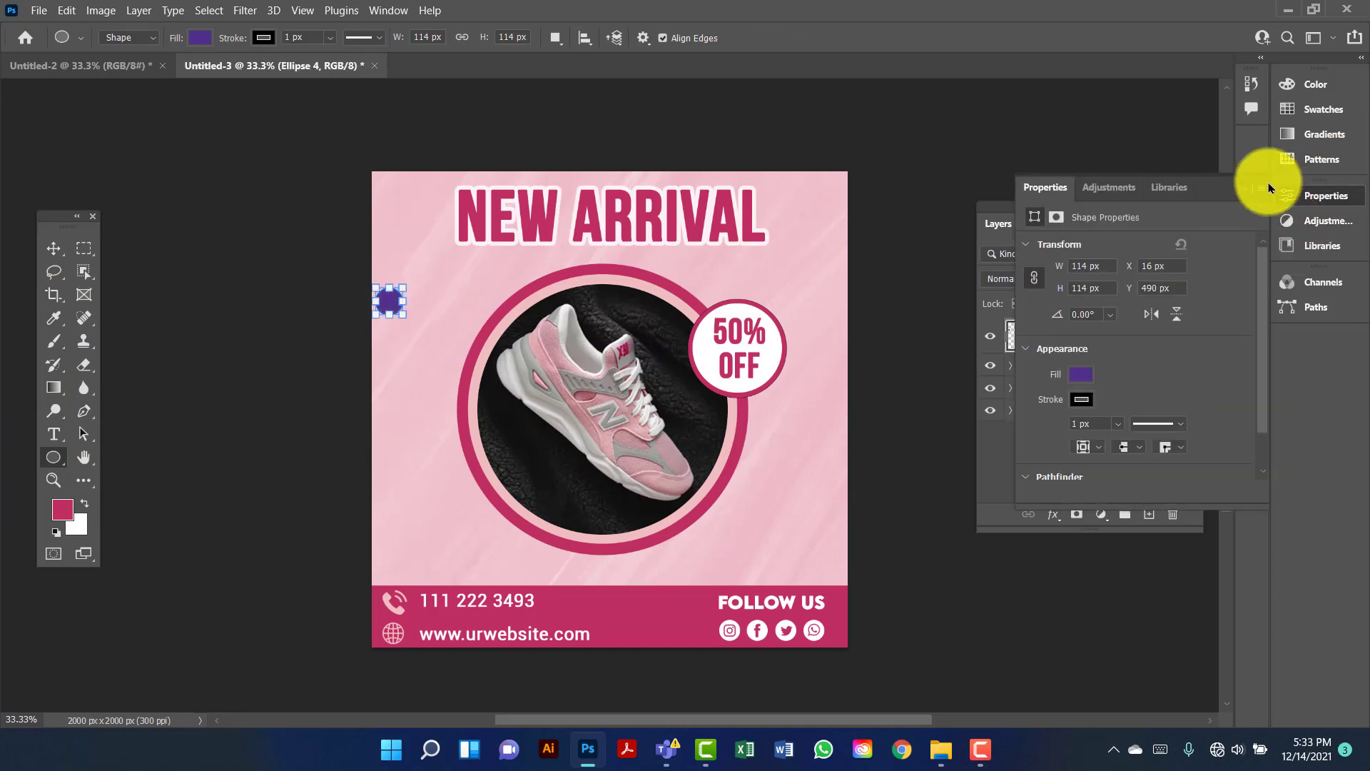
click(1248, 192)
Remove the small circle's fill and give it a 5 px crimson stroke.
click(200, 37)
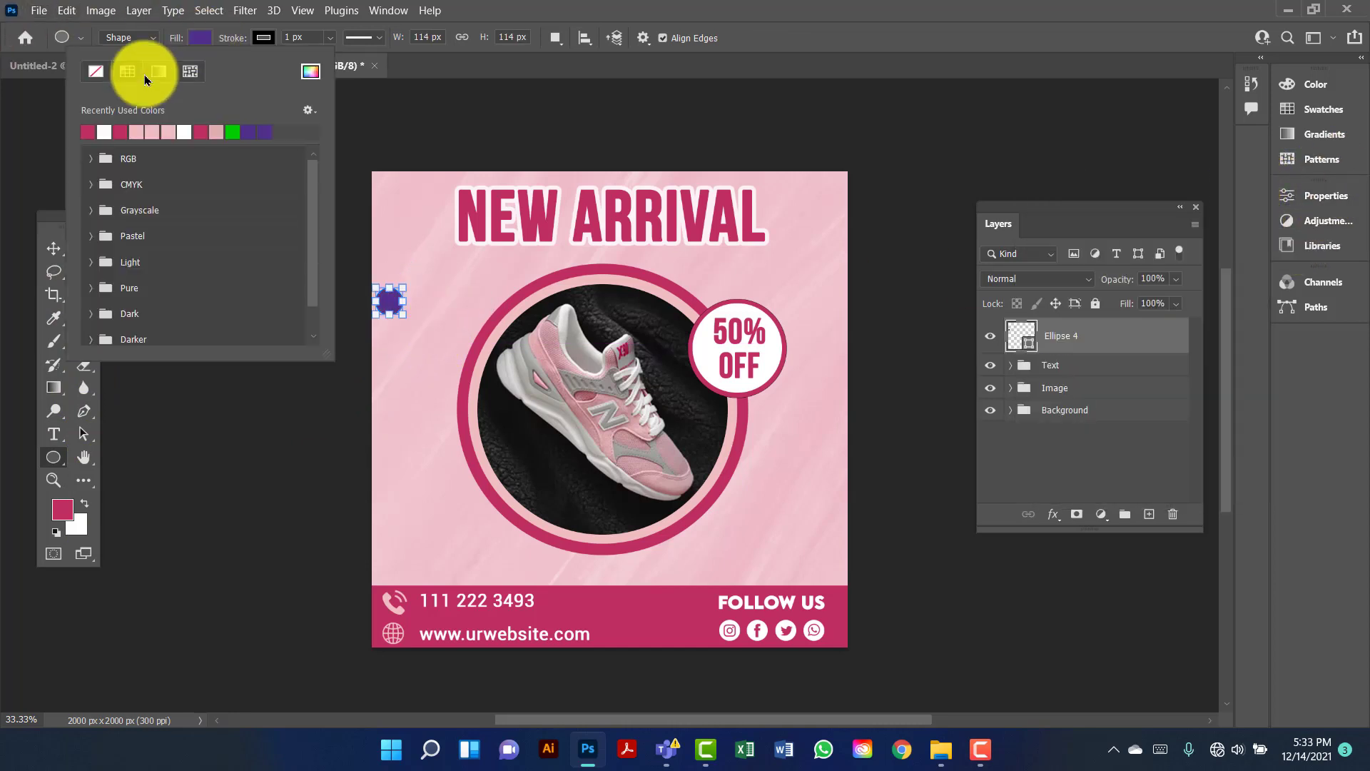
click(95, 71)
click(264, 37)
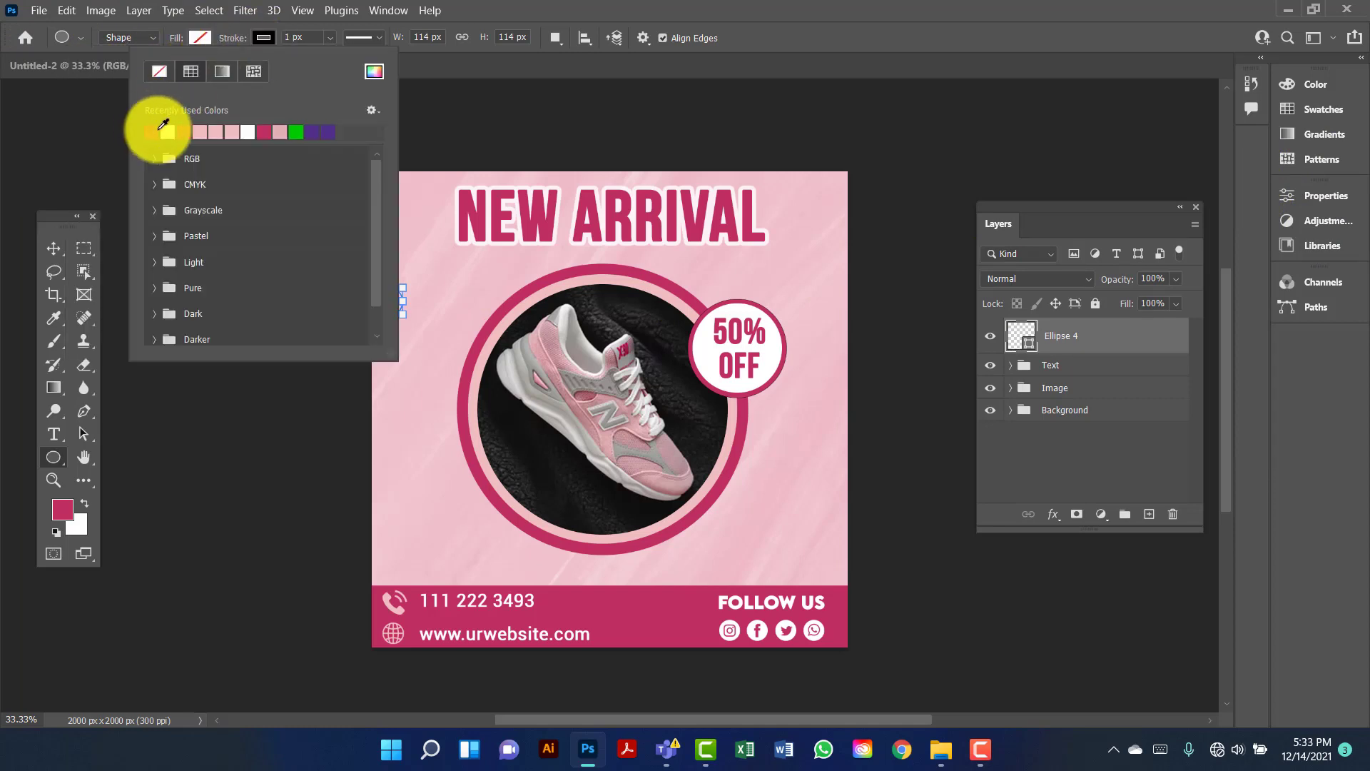
click(163, 132)
click(277, 37)
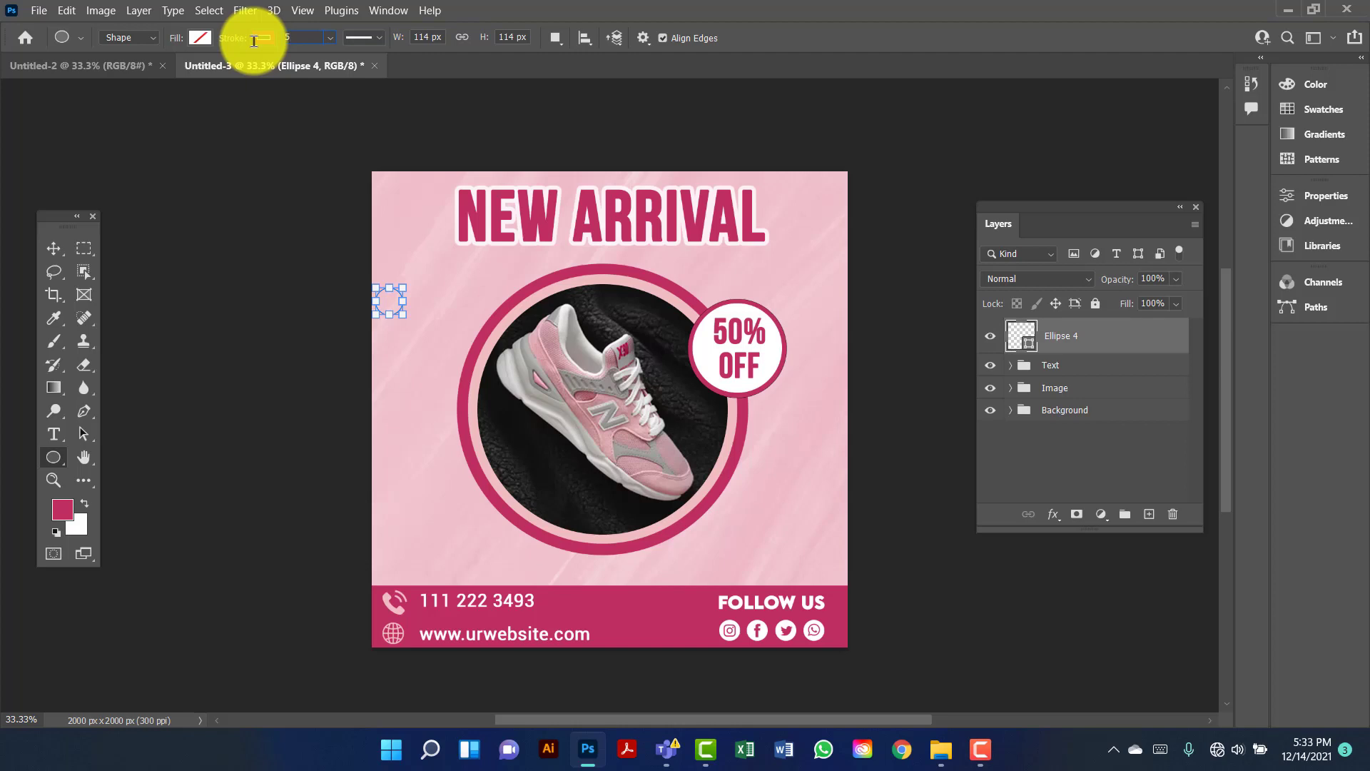
Shift the small circle slightly right and place a duplicate of it below and to the right of the sneaker ring, above the banner.
click(55, 251)
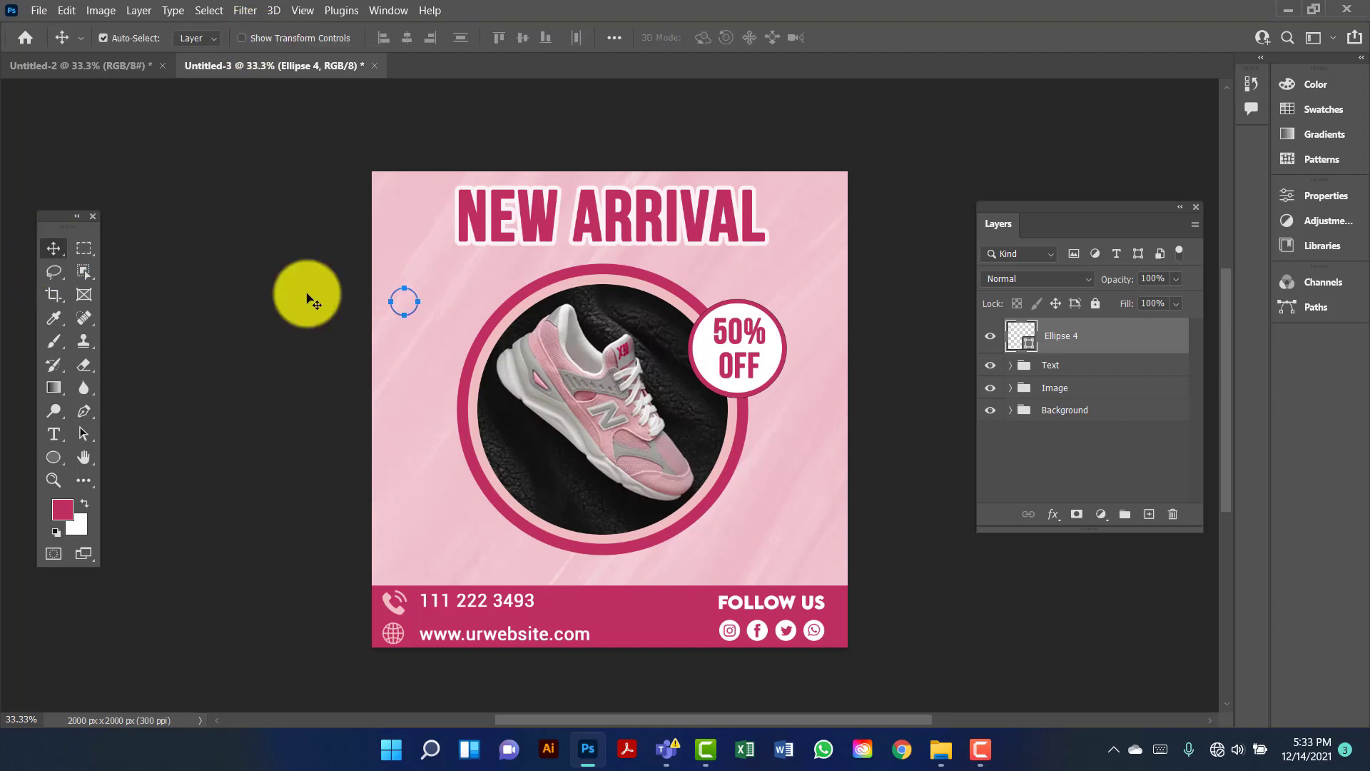
drag(413, 289, 429, 401)
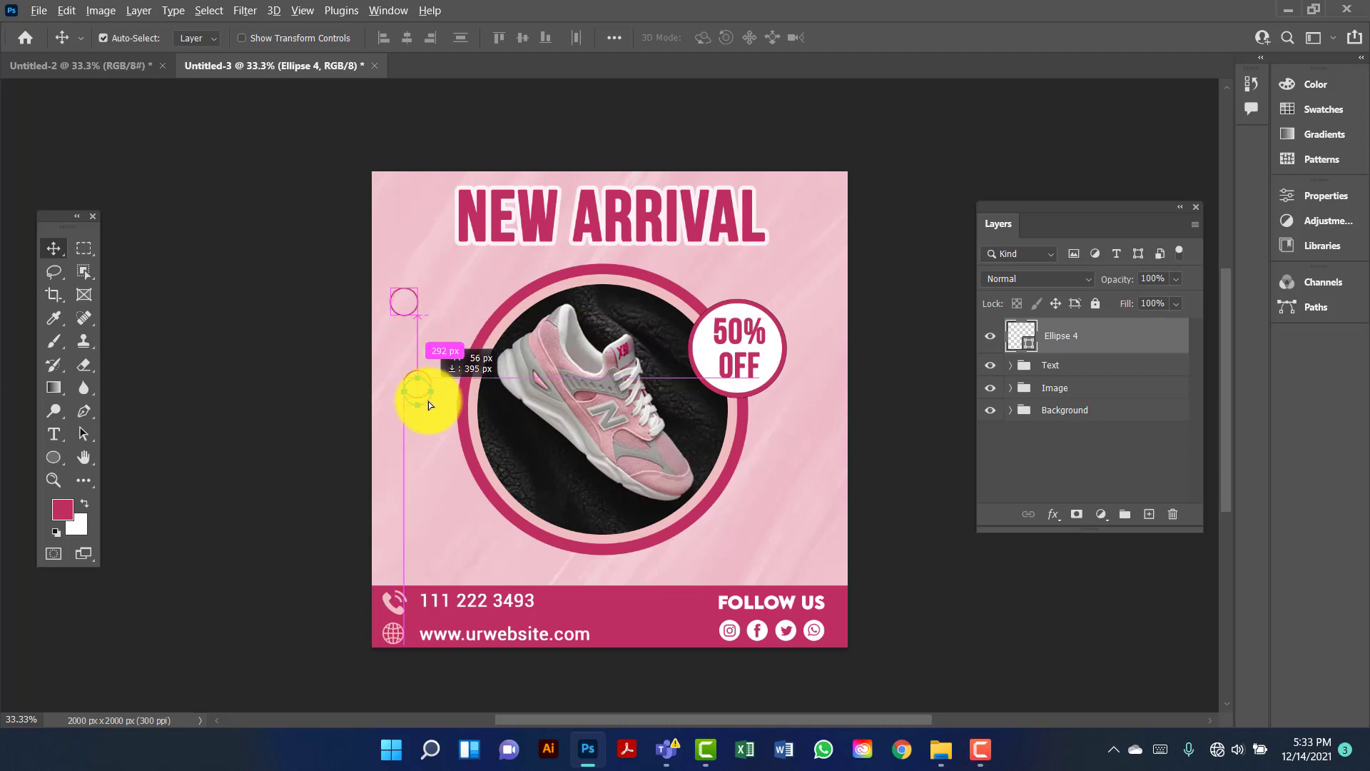
drag(450, 471, 799, 533)
Change the duplicate circle's stroke to white and deselect its layer.
click(55, 458)
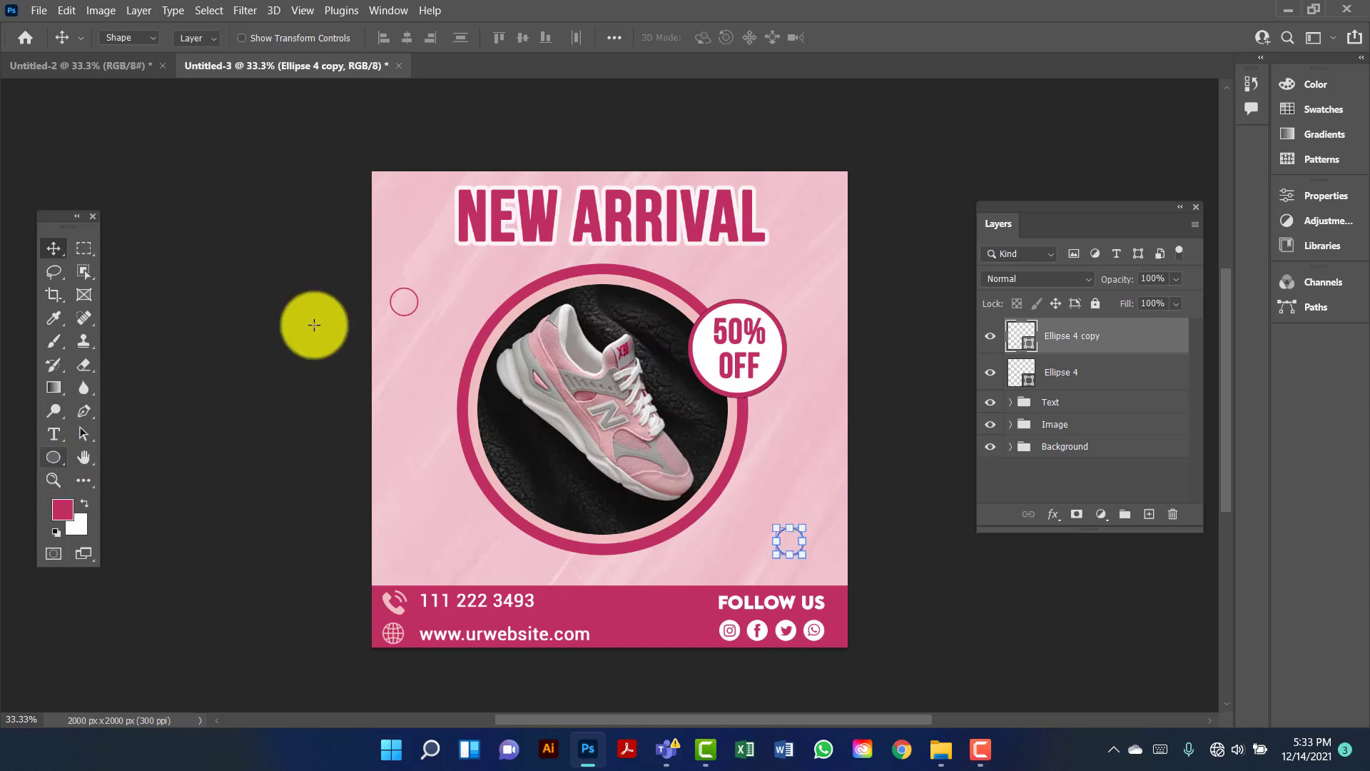
click(264, 37)
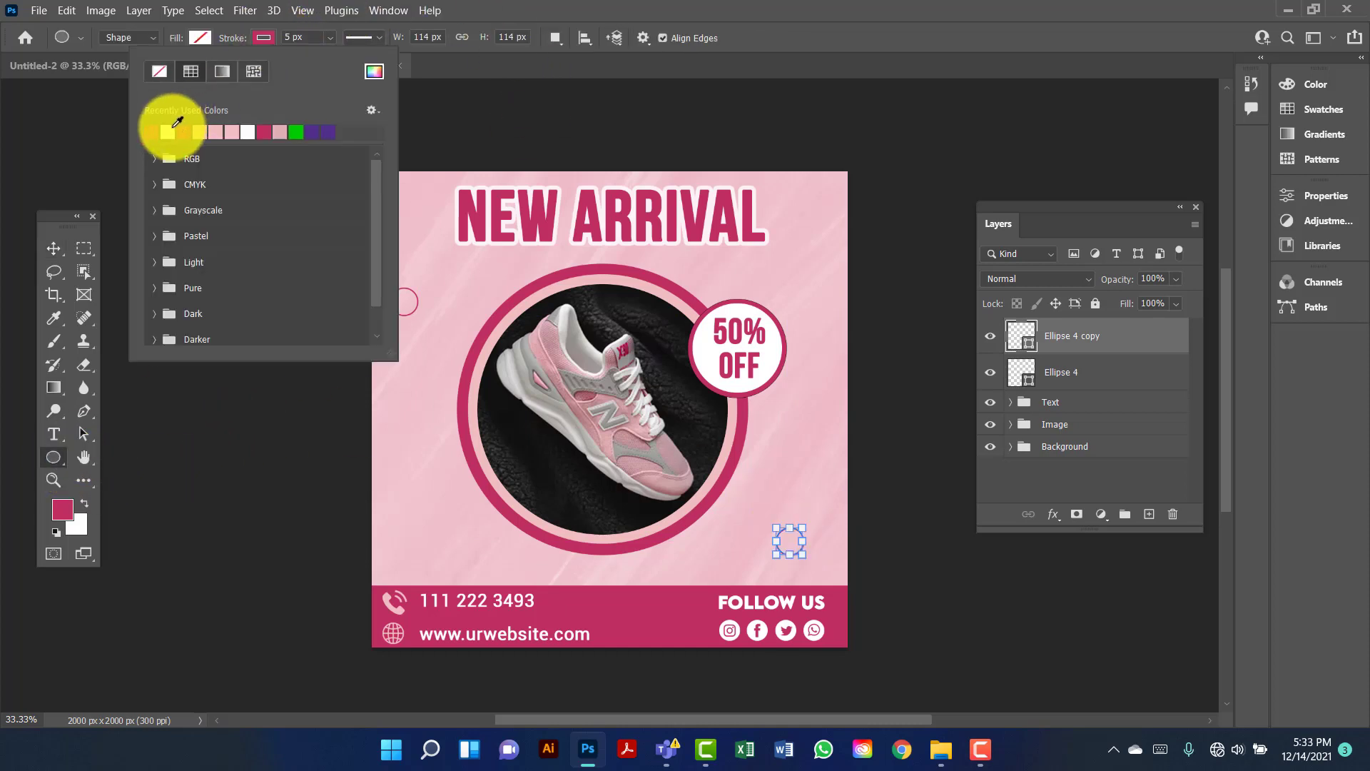
click(51, 249)
click(492, 134)
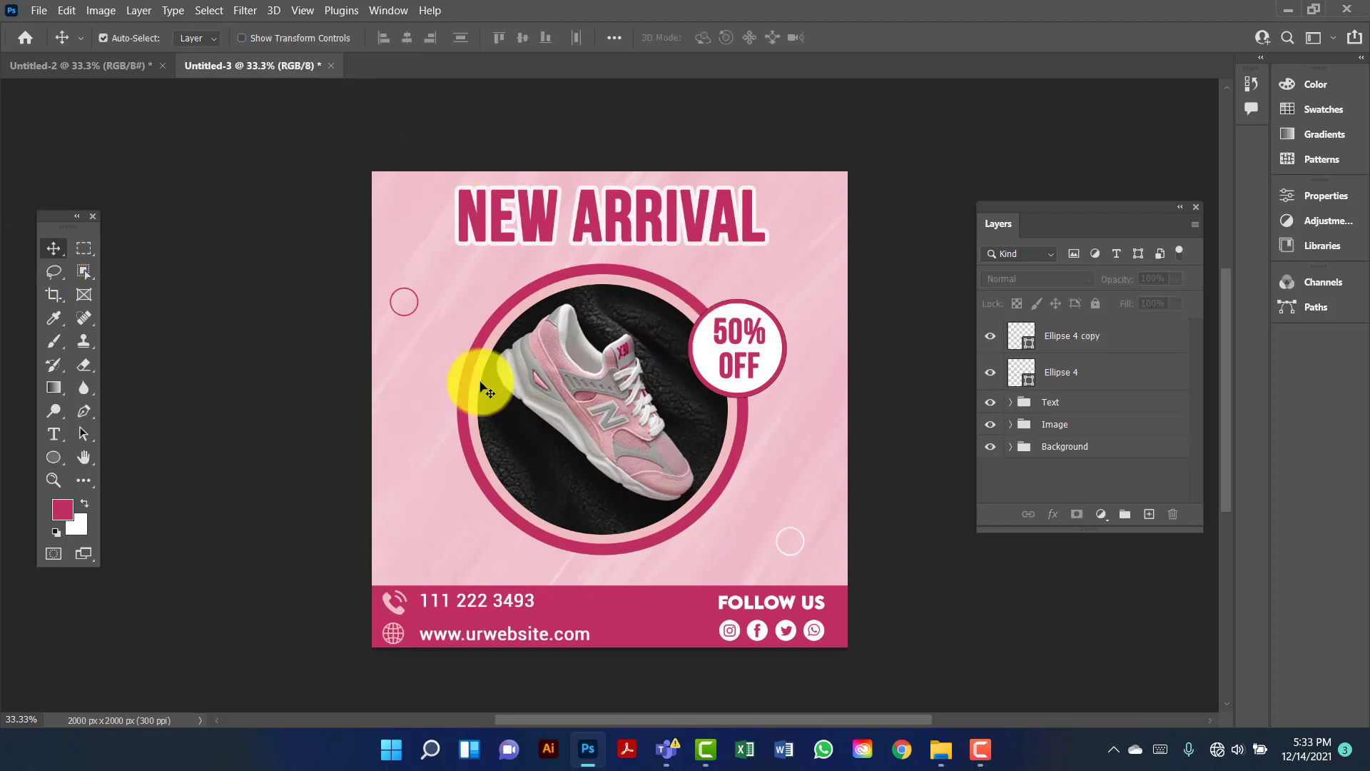
Create a new 2000 × 2000 px document at 300 pixels/inch with a white background.
click(39, 12)
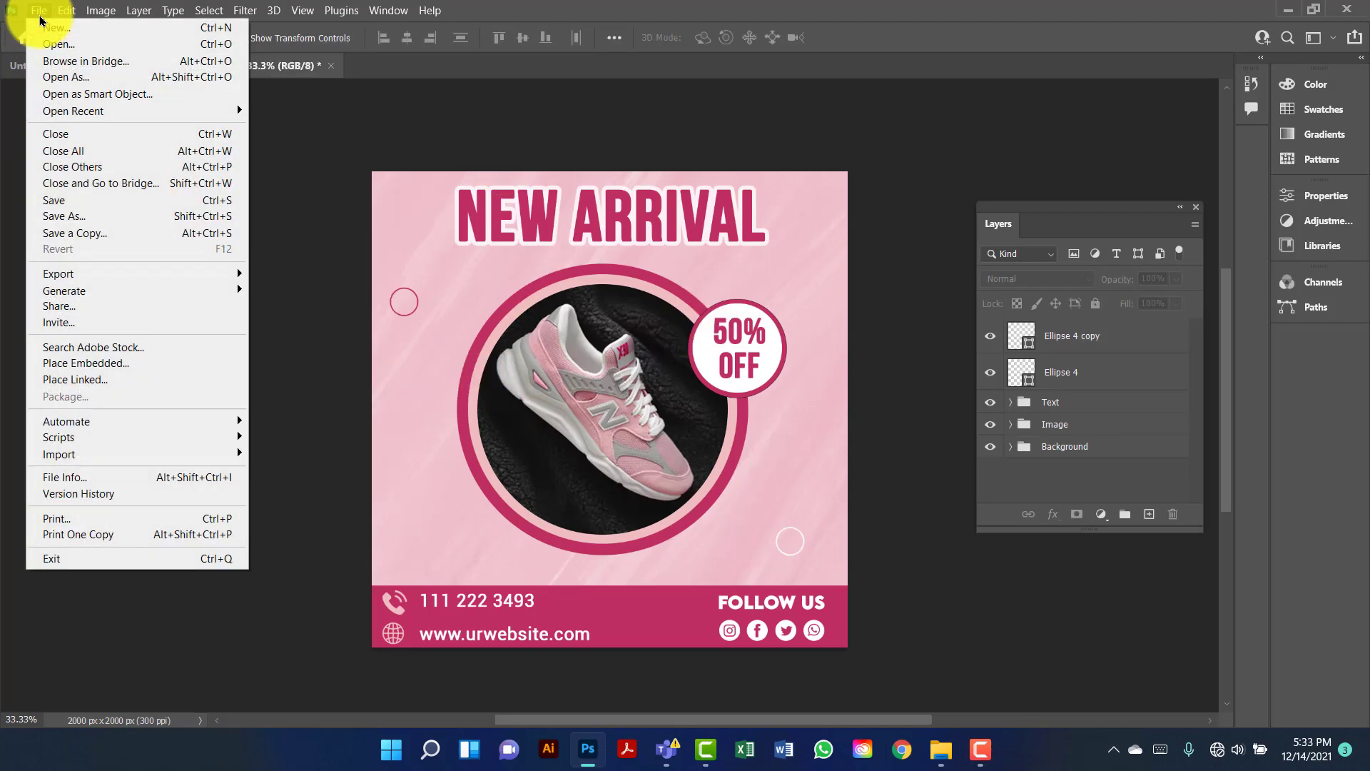
click(53, 28)
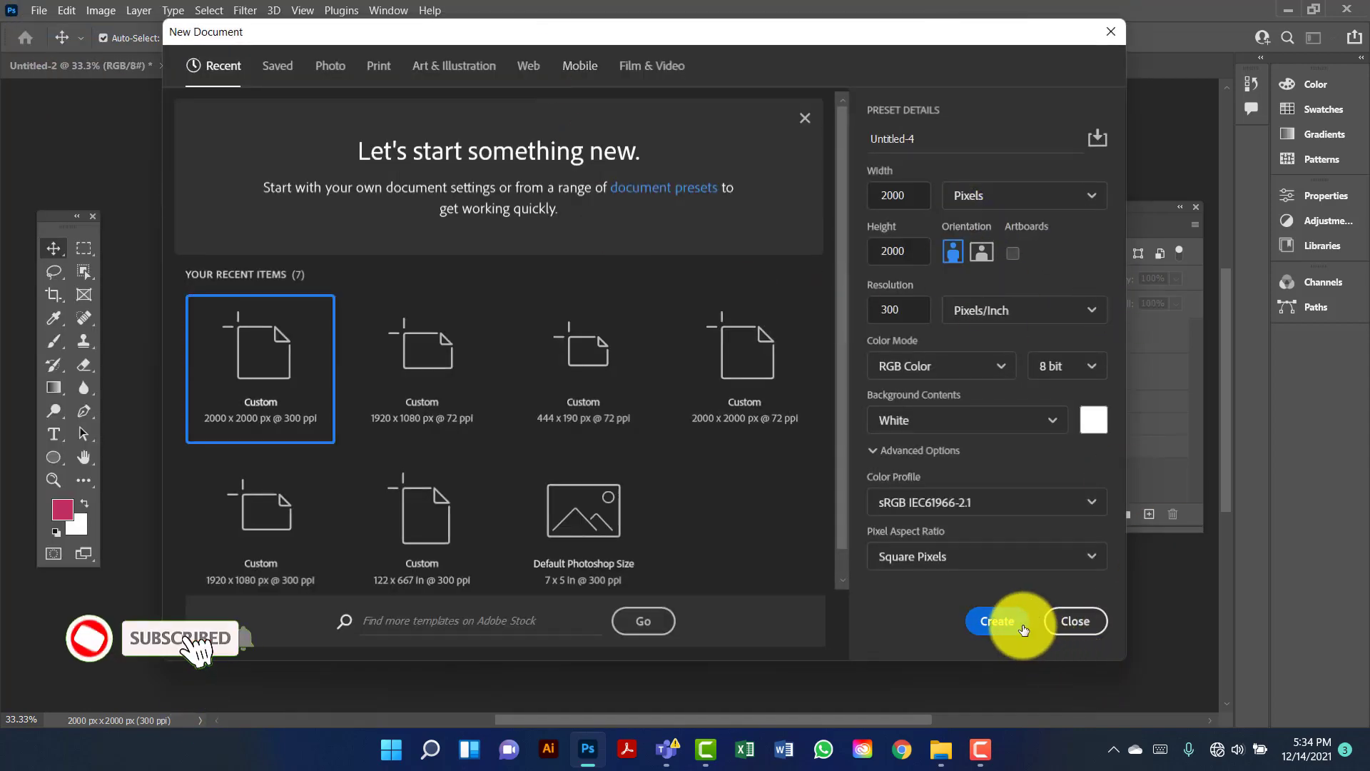
click(1021, 625)
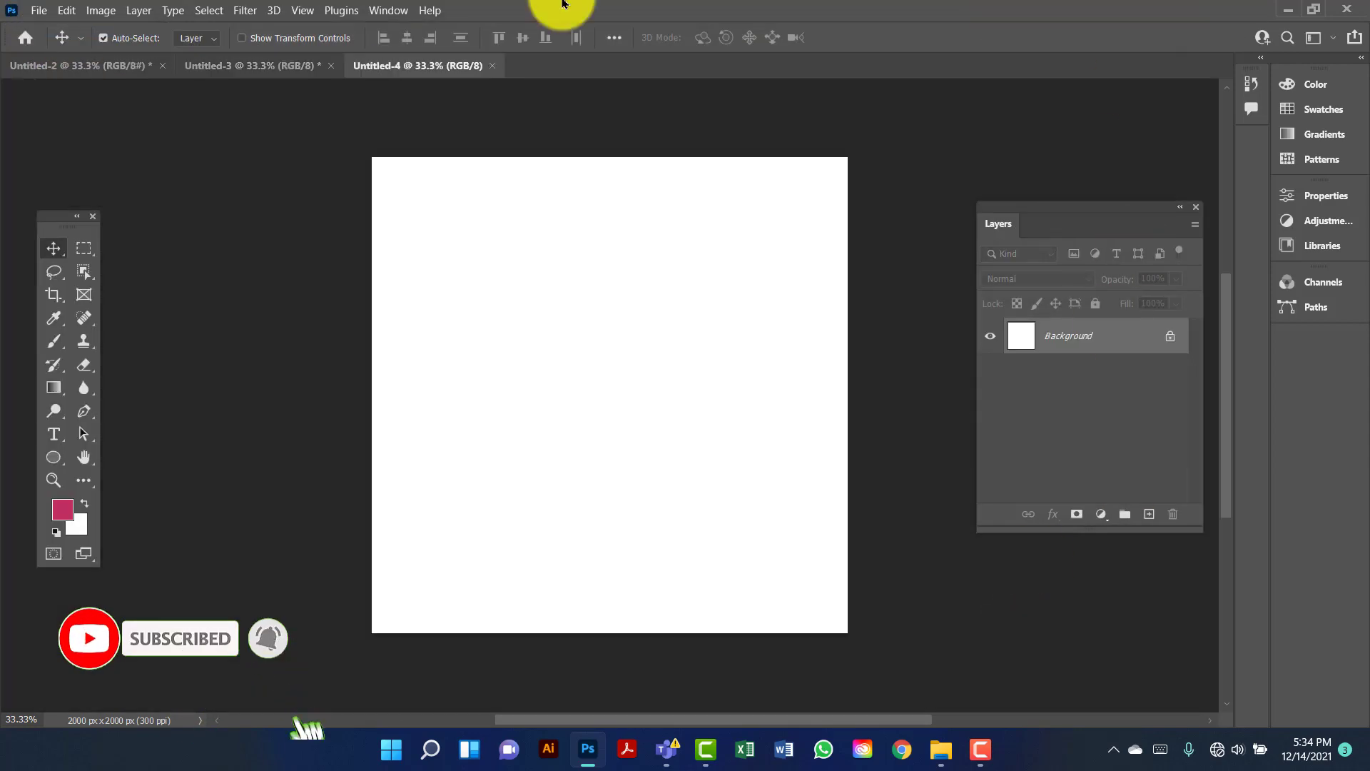
Go back to the Untitled-3 design and move both small circle layers into the Text group.
click(88, 66)
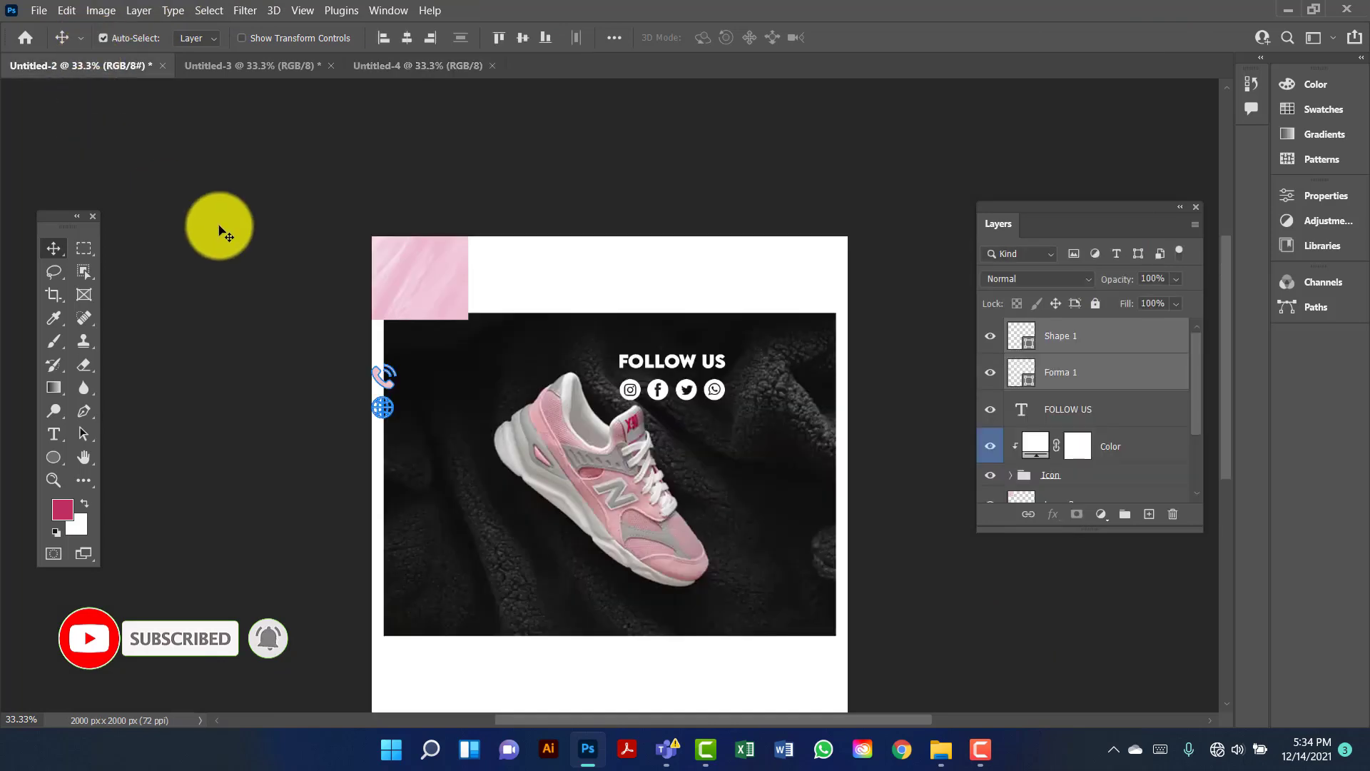
click(221, 65)
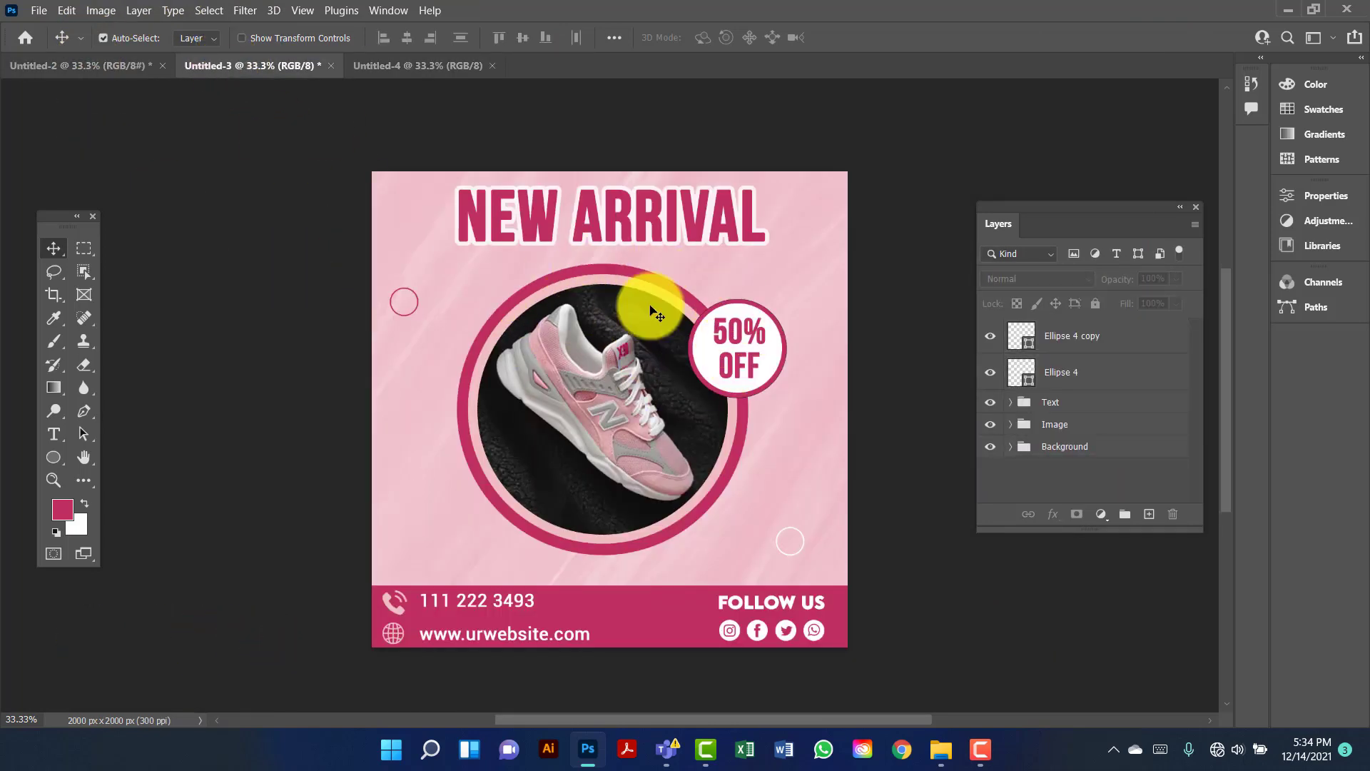
drag(1024, 369, 1086, 402)
drag(1088, 340, 1076, 361)
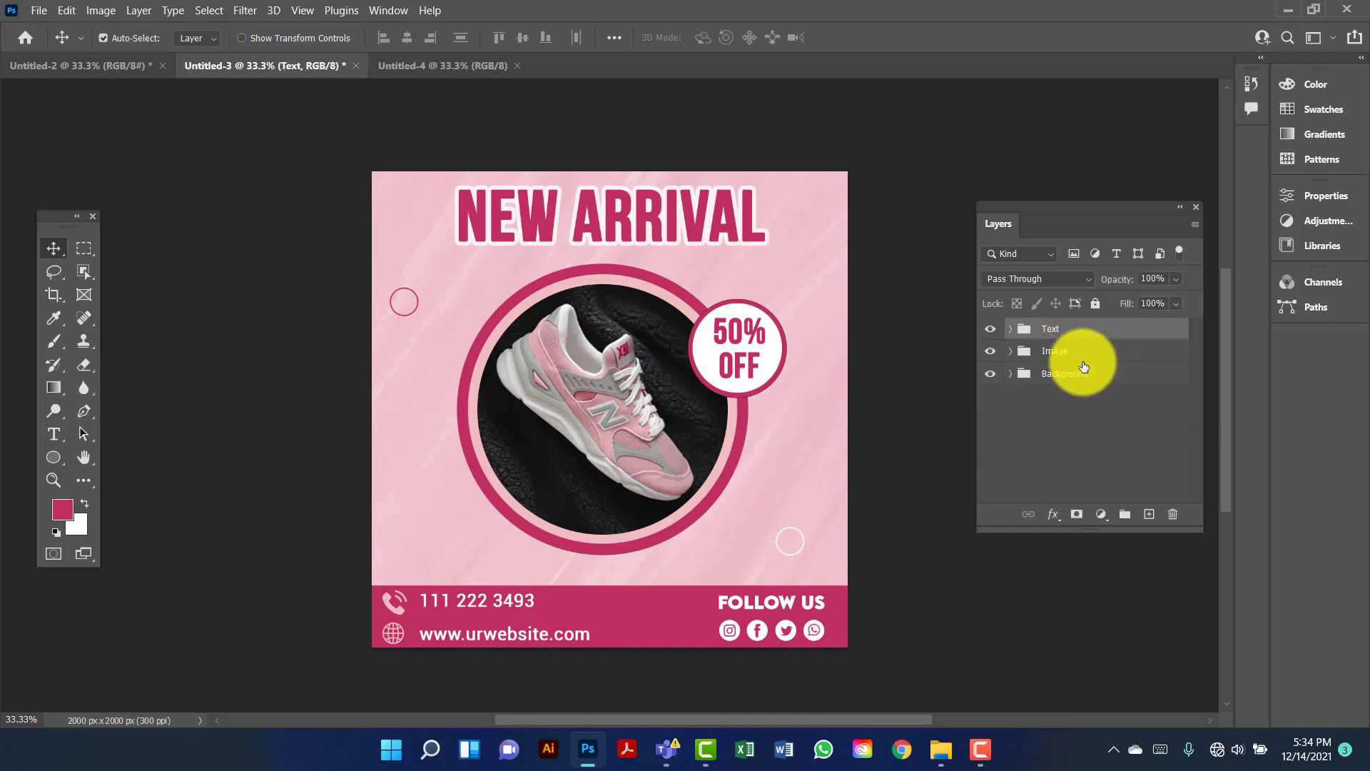
Copy the whole design as a merged image and paste it into the blank Untitled-4 document.
key(ctrl+a)
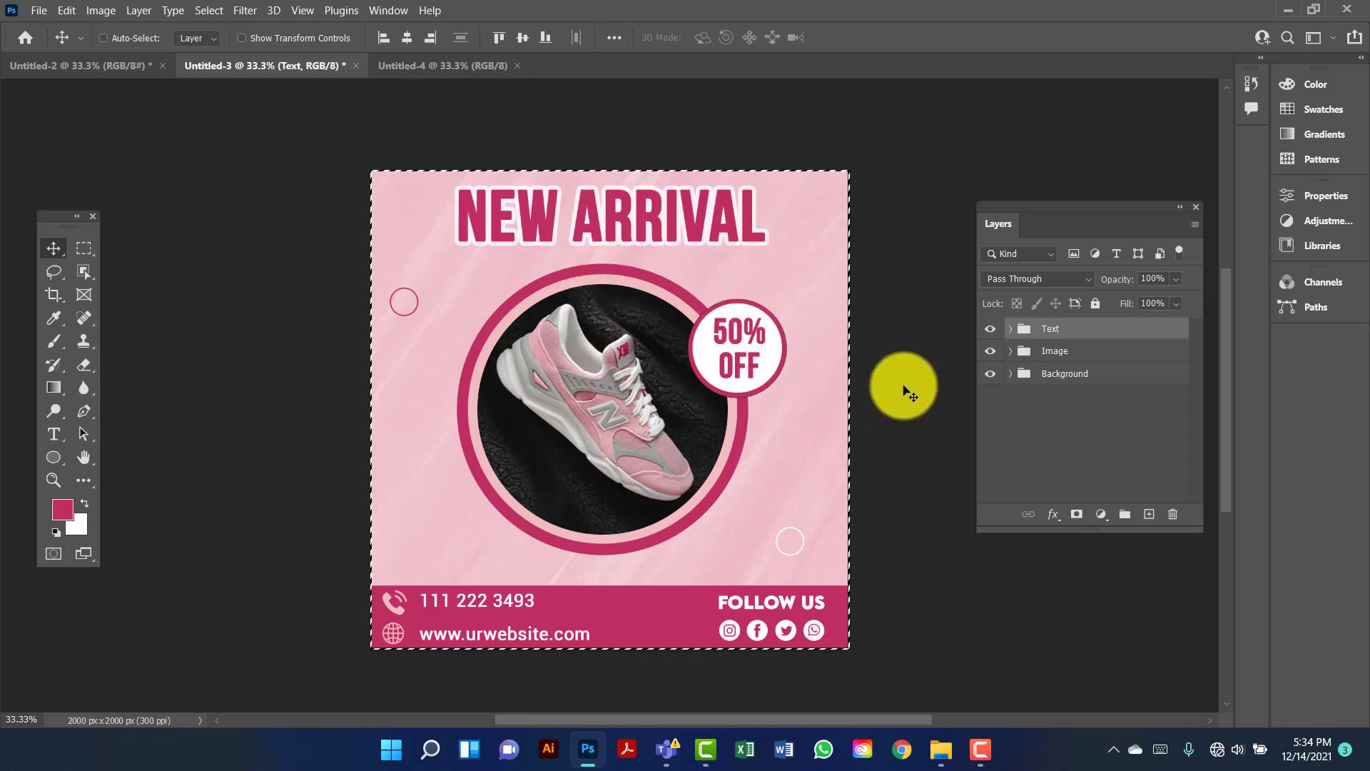
click(457, 65)
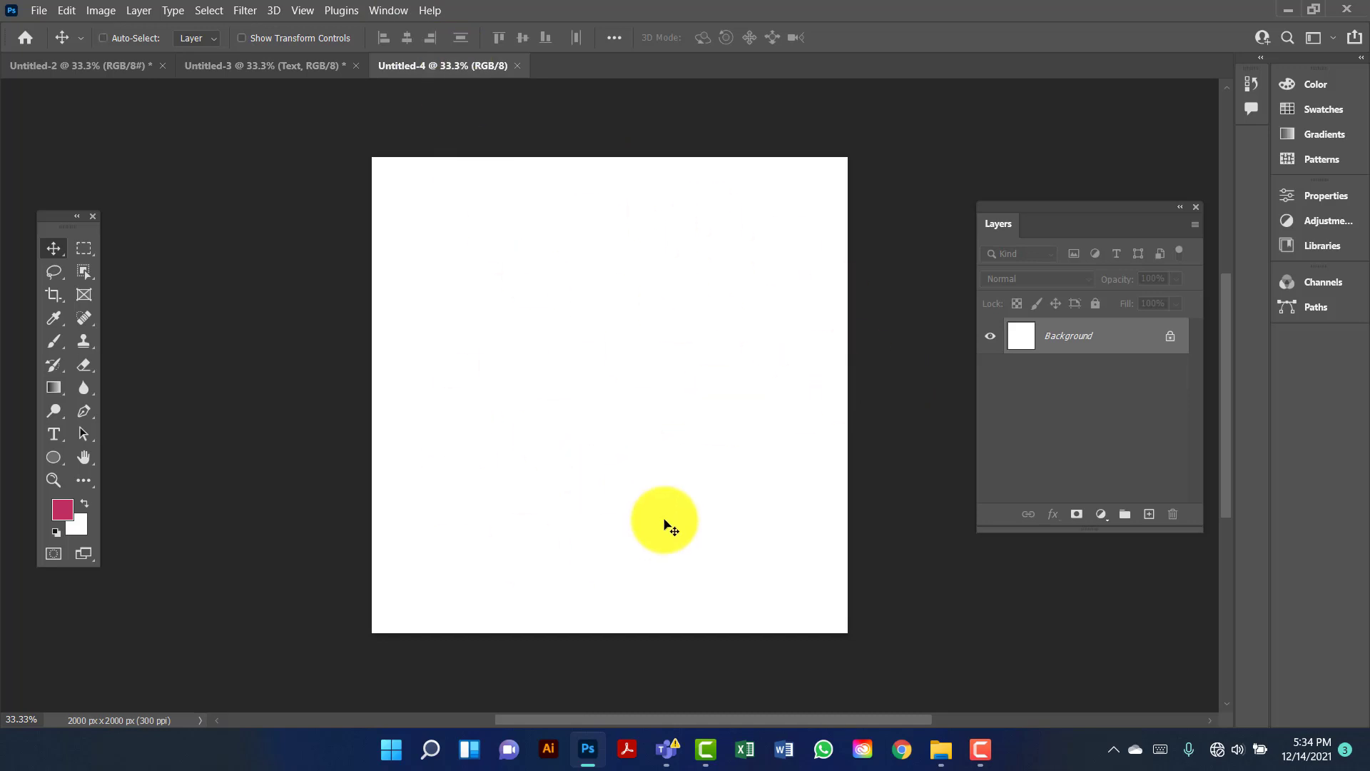
key(ctrl+v)
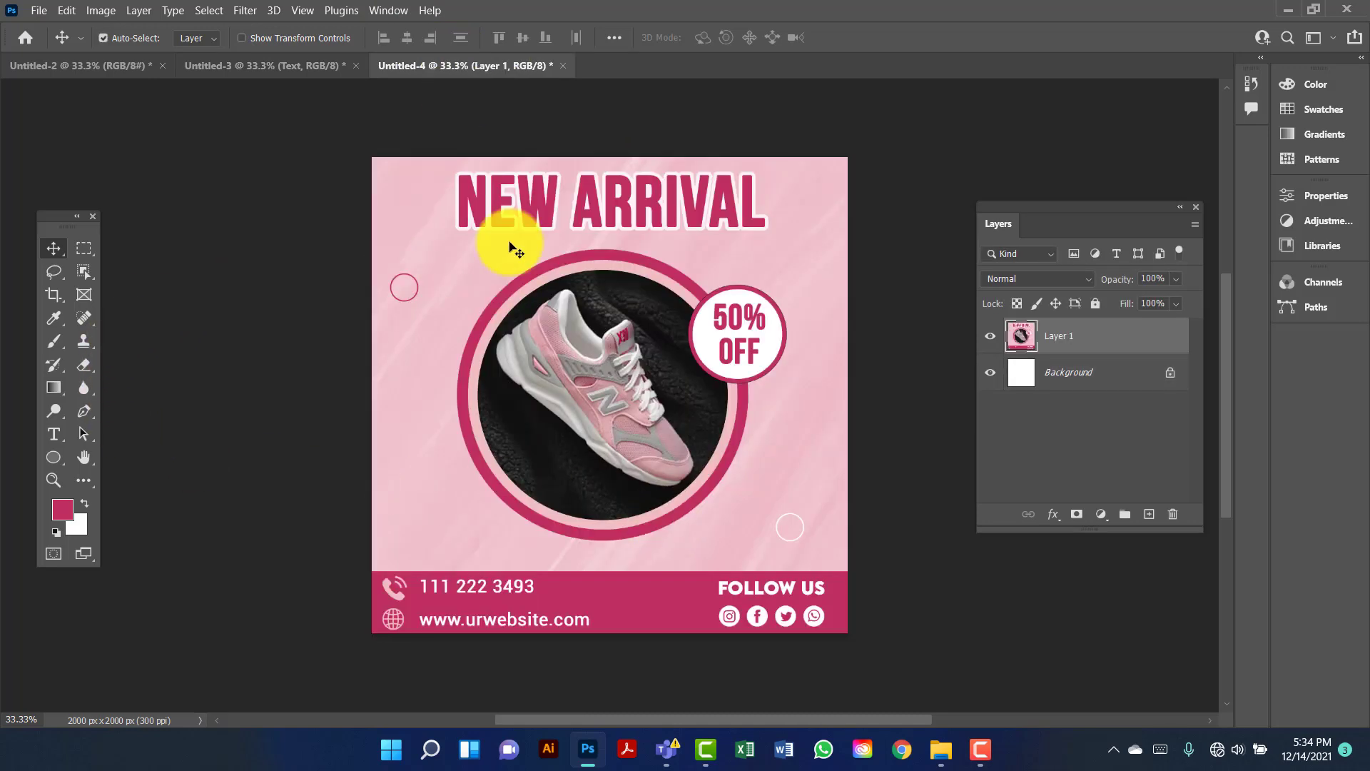
Scale the pasted design down to about 76% around the canvas centre with Free Transform.
click(67, 10)
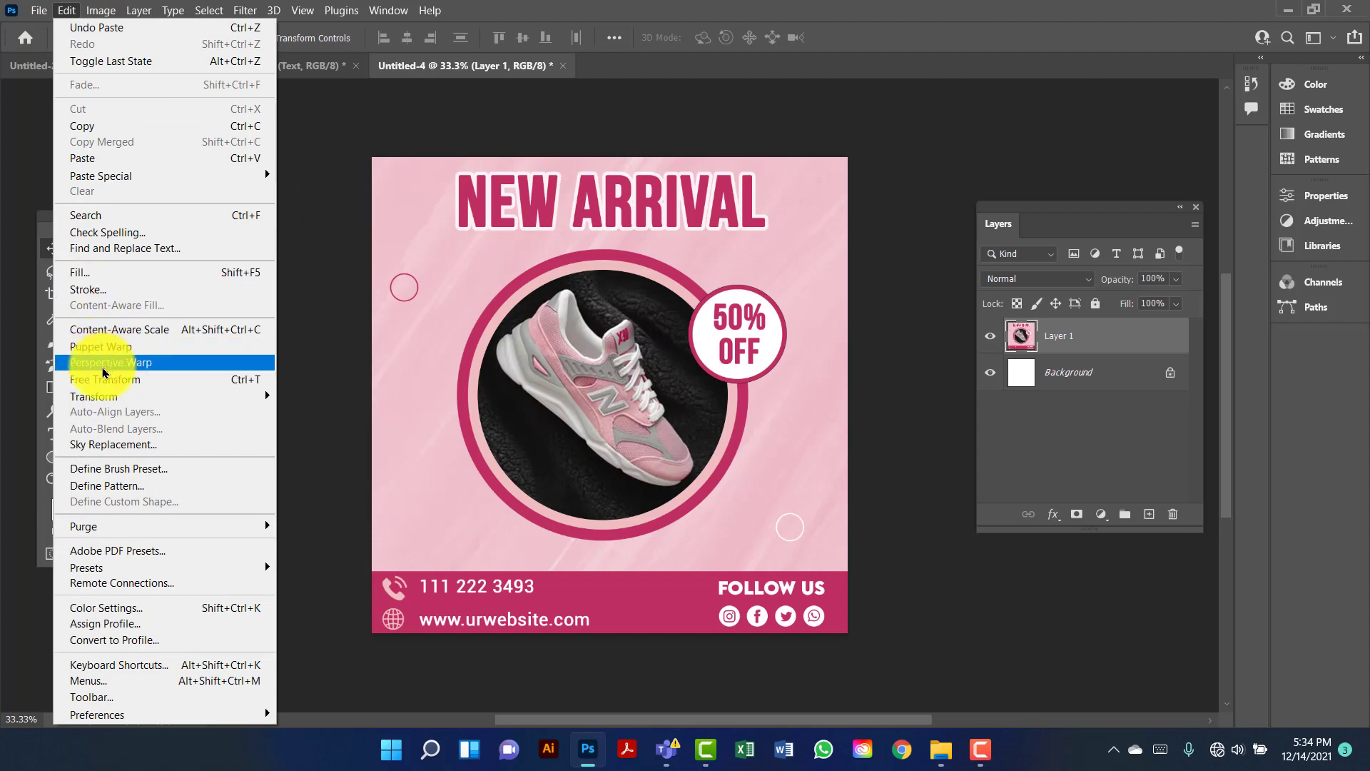
click(163, 390)
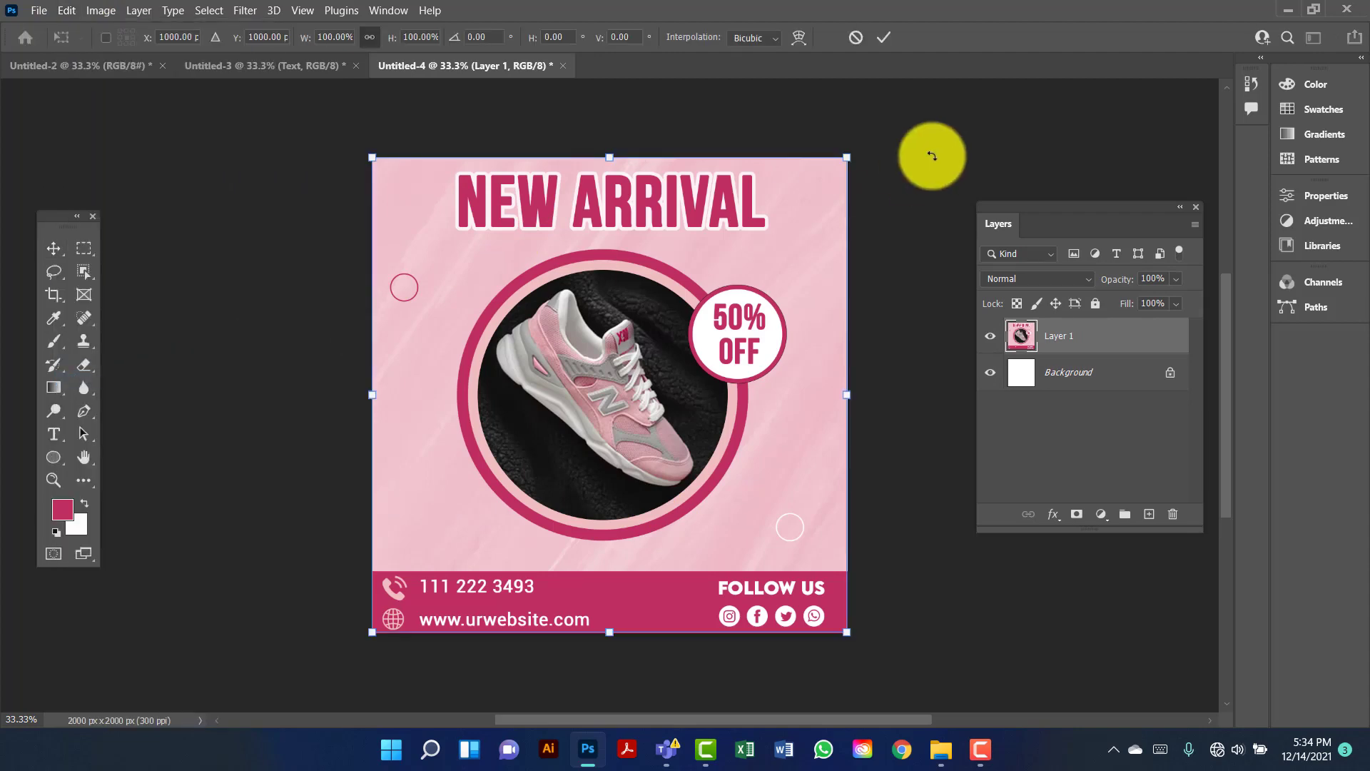
drag(845, 160, 759, 263)
drag(667, 379, 725, 325)
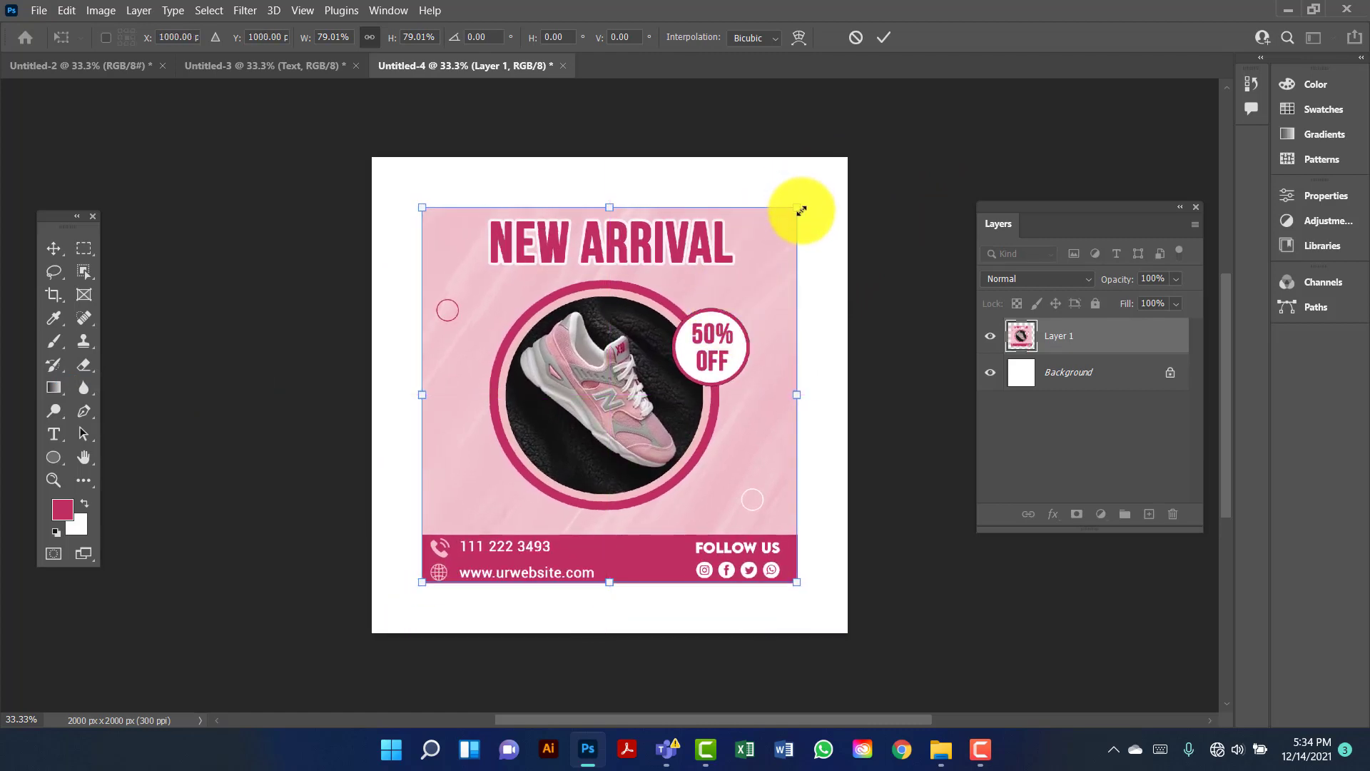
drag(798, 207, 789, 223)
drag(734, 269, 736, 279)
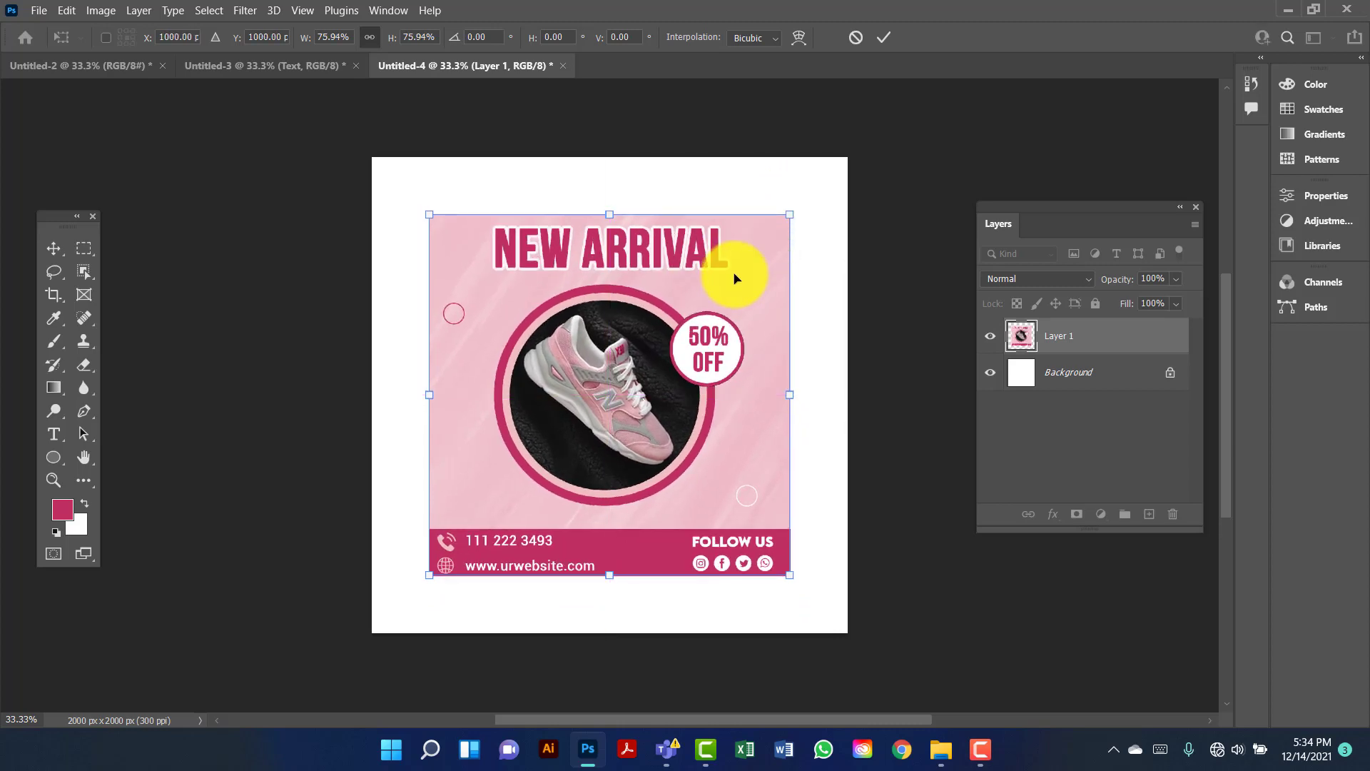
key(Return)
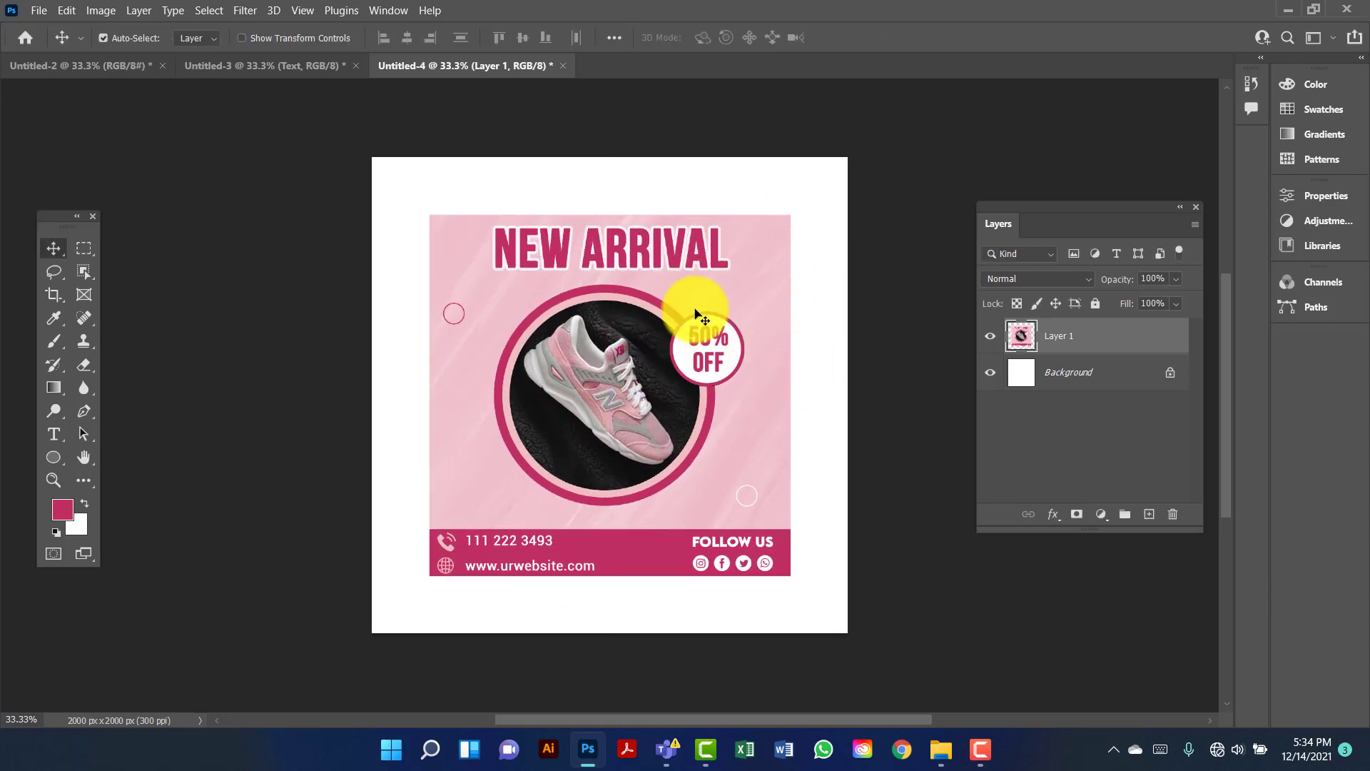
Duplicate the scaled design layer and place the copy beneath the original.
key(ctrl+j)
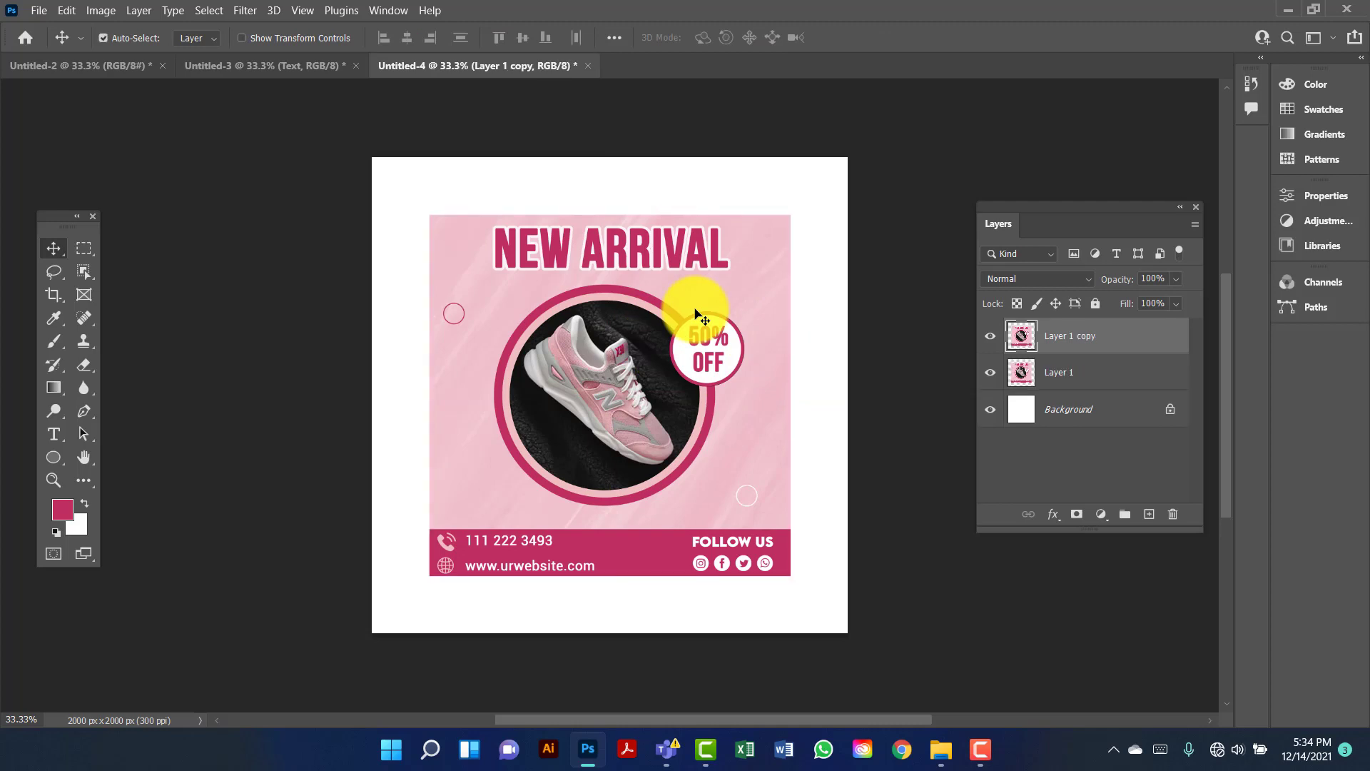
drag(1113, 337, 1100, 377)
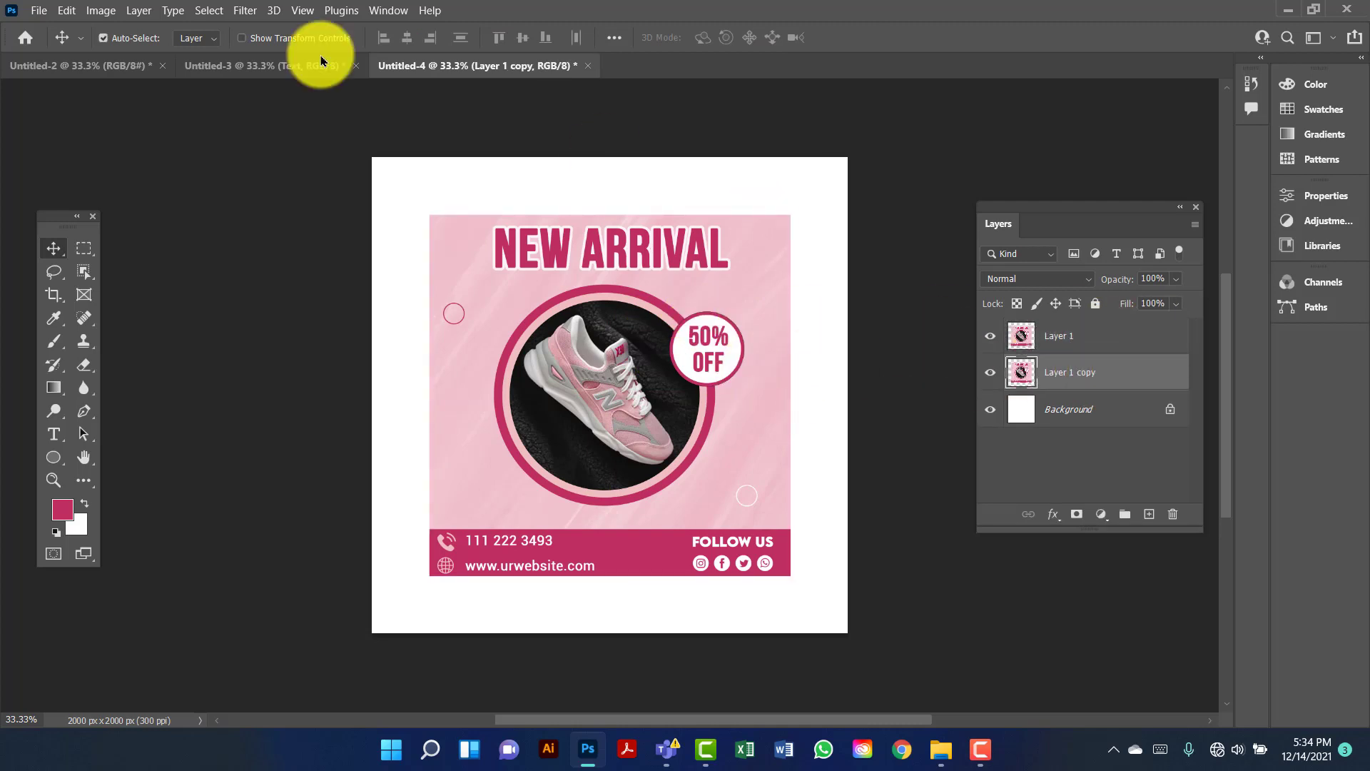
Enlarge the lower design copy to about 193% with Free Transform so it fills the canvas behind the smaller design.
click(65, 10)
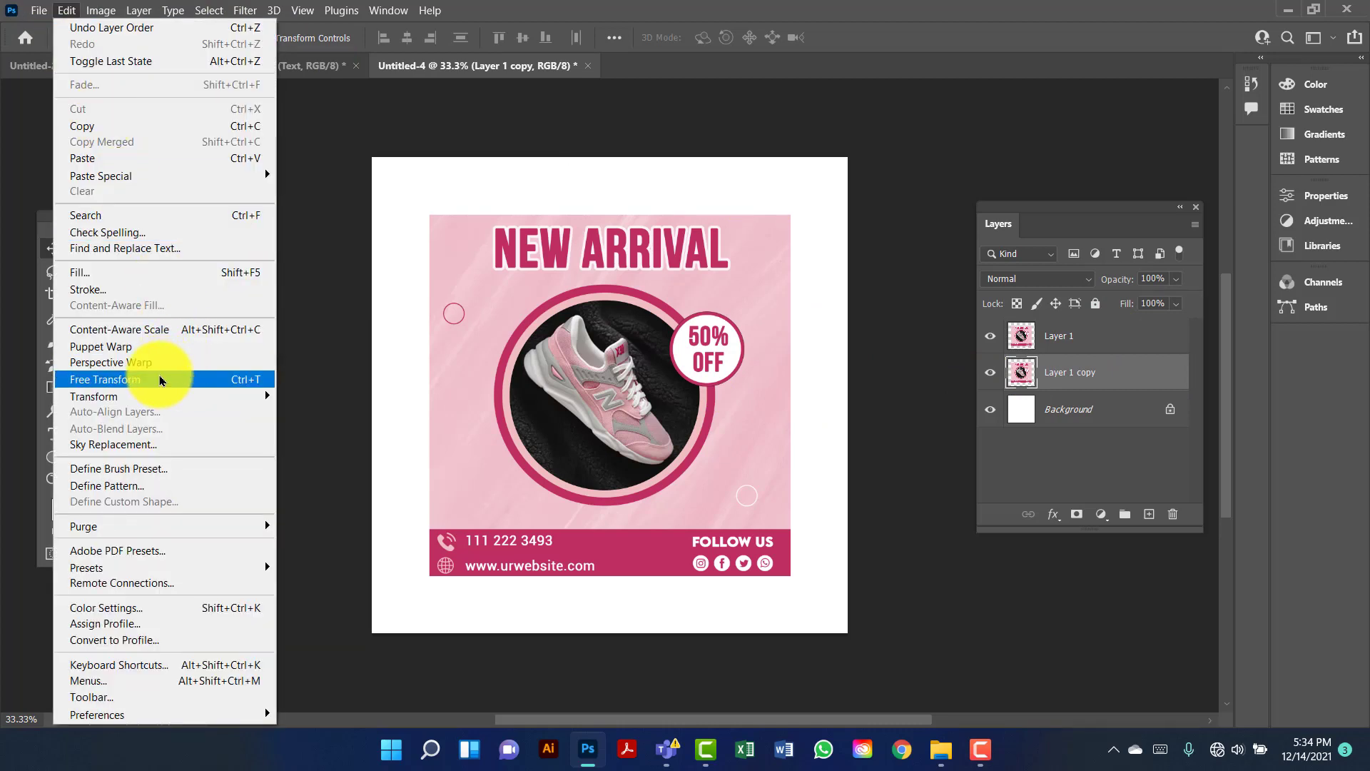
click(164, 380)
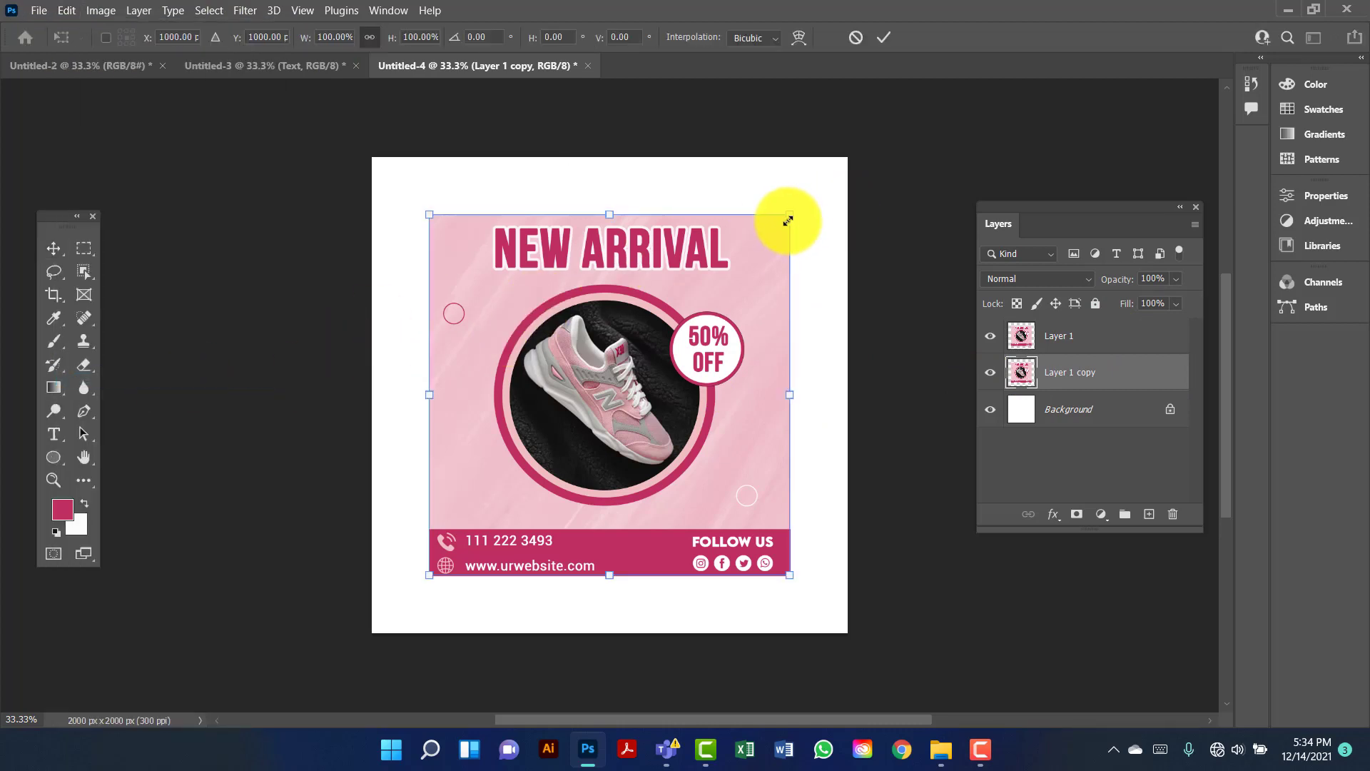
drag(790, 215, 1003, 92)
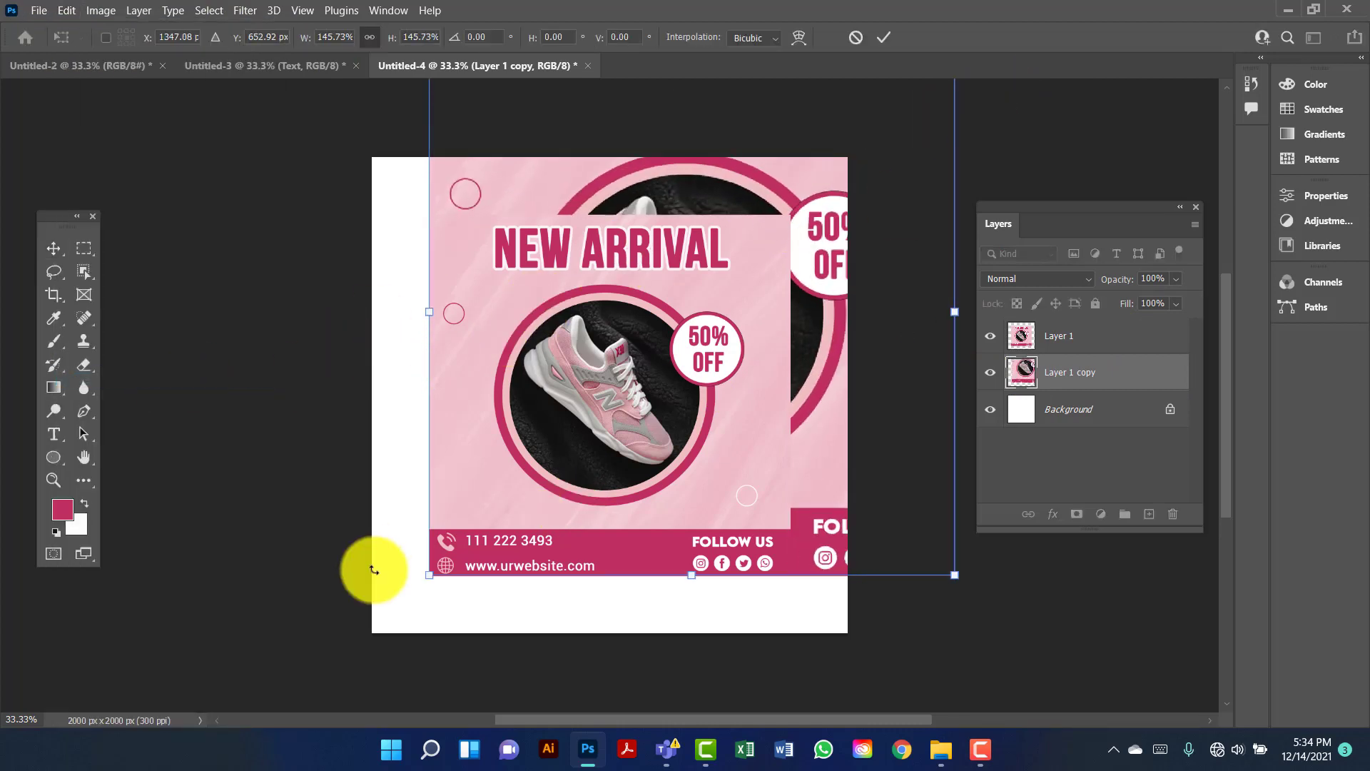
drag(425, 576, 303, 694)
scroll(749, 336, down, 1)
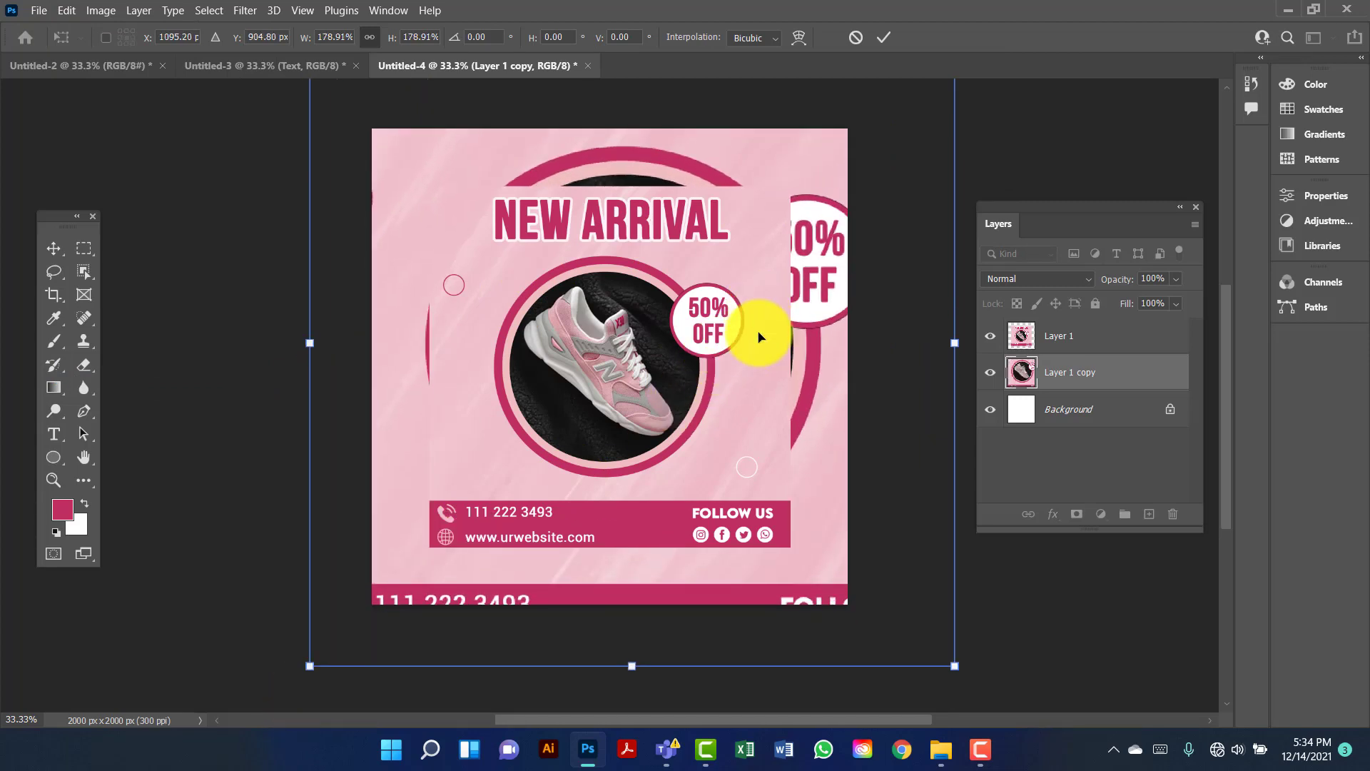
drag(961, 345, 933, 355)
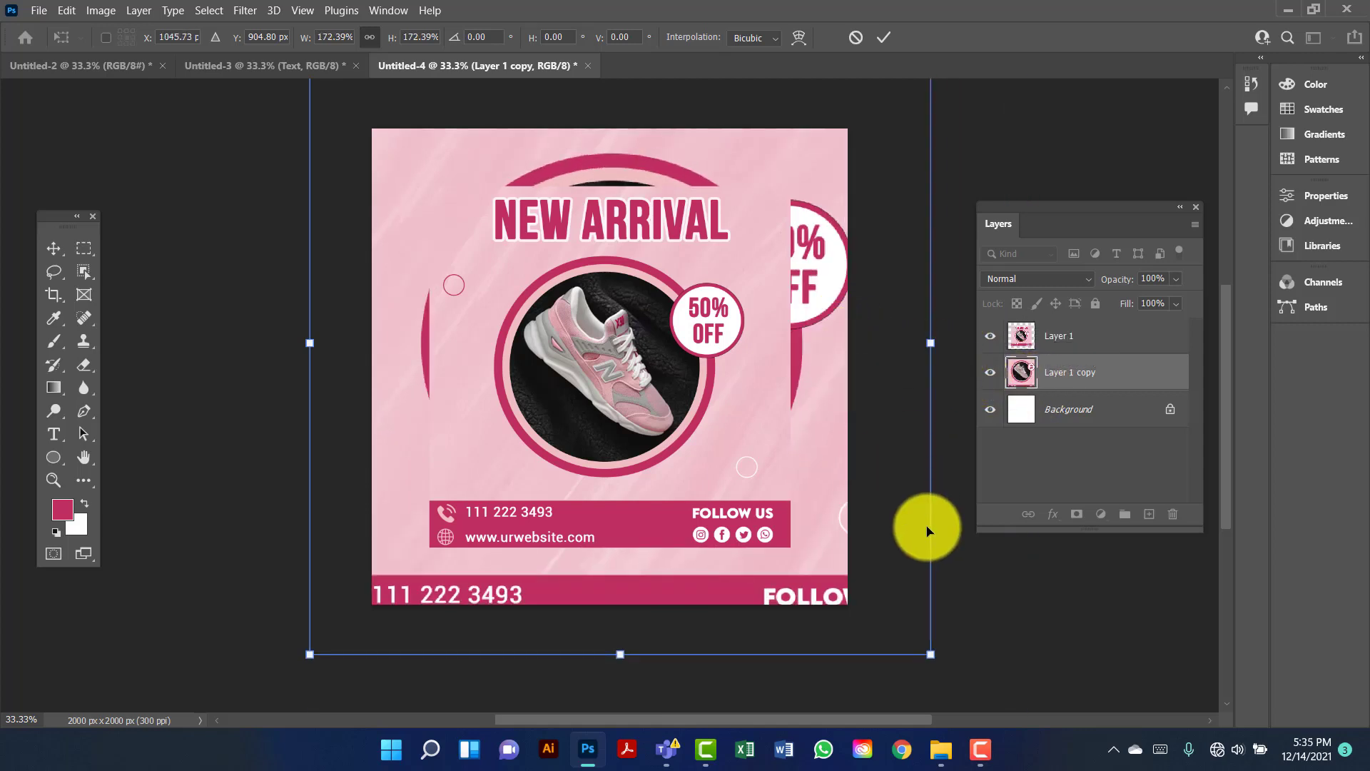
drag(932, 656, 1006, 698)
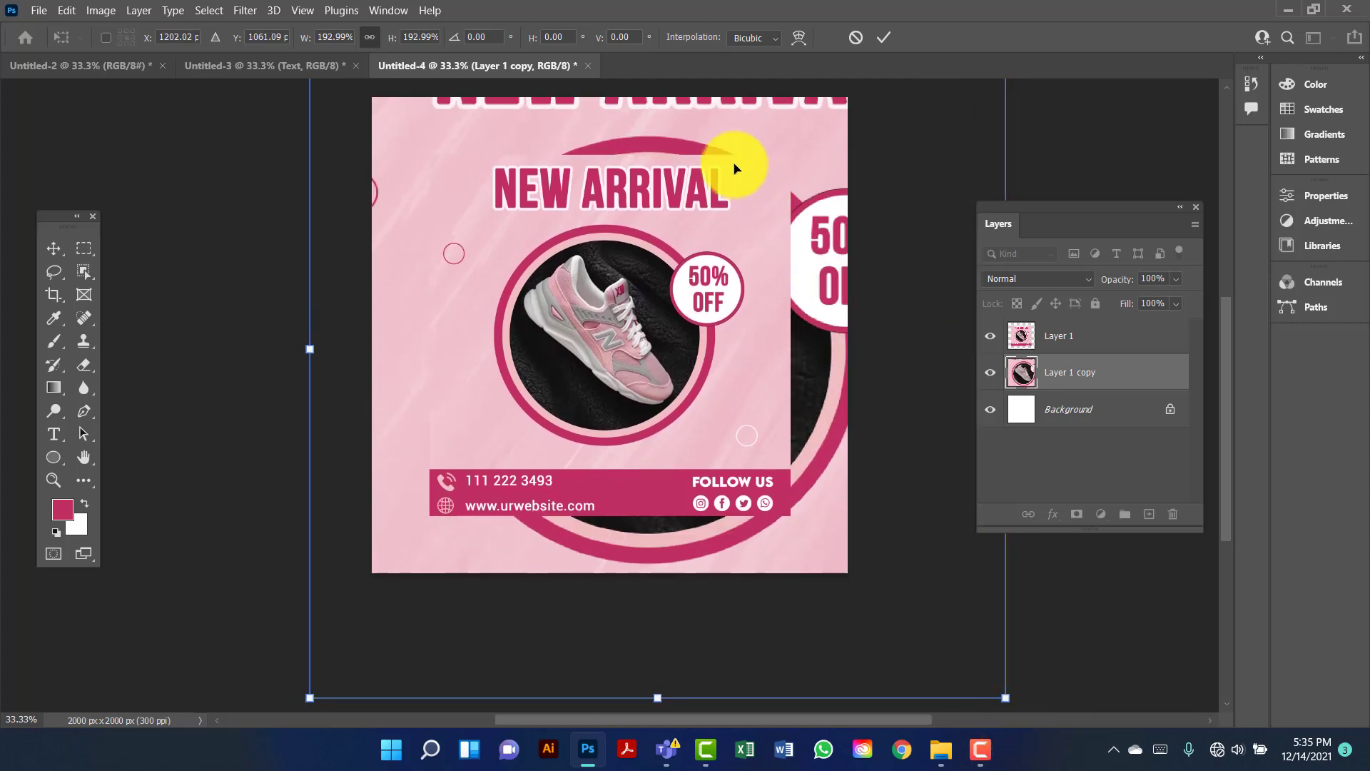
Reposition the lower design copy and enlarge it to about 230% so its heading spans the canvas's upper edge, then apply the transform.
drag(735, 168, 699, 206)
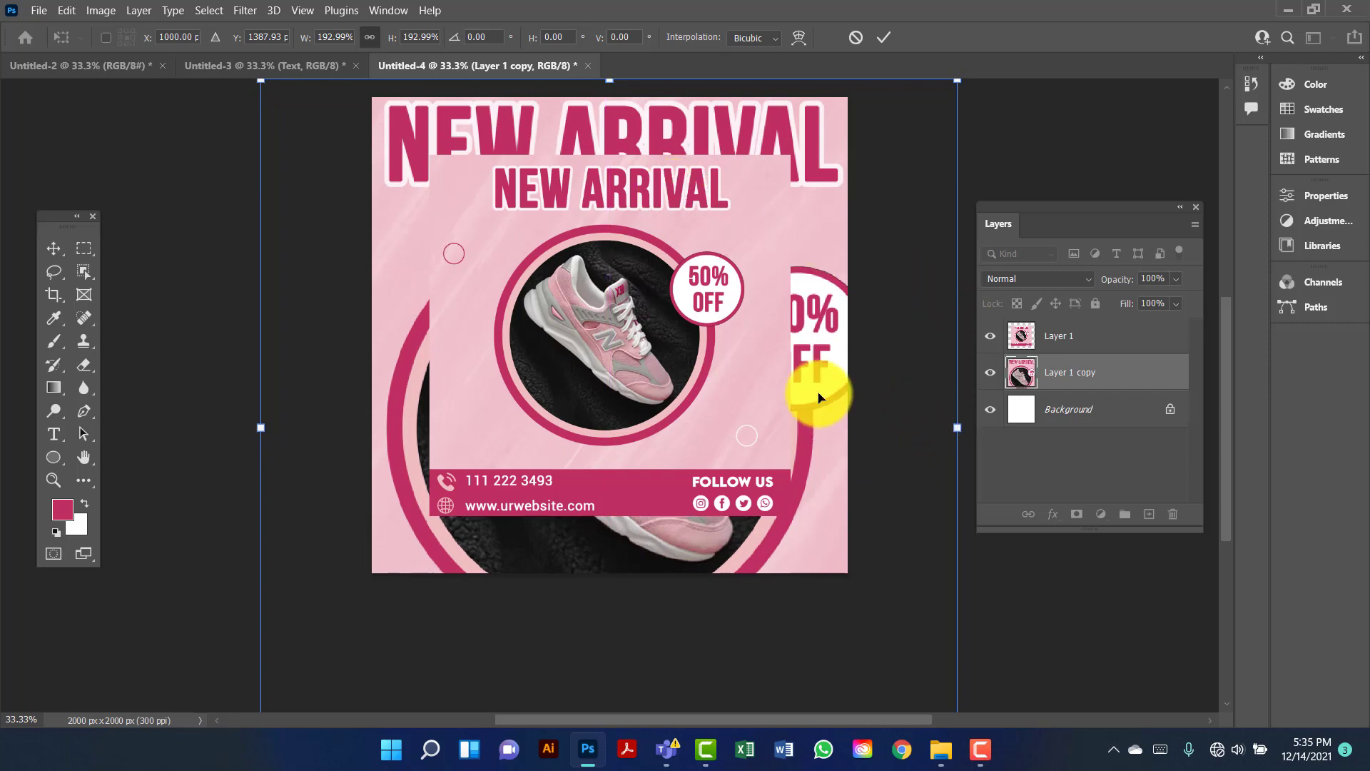
drag(820, 378, 826, 482)
drag(957, 183, 1107, 67)
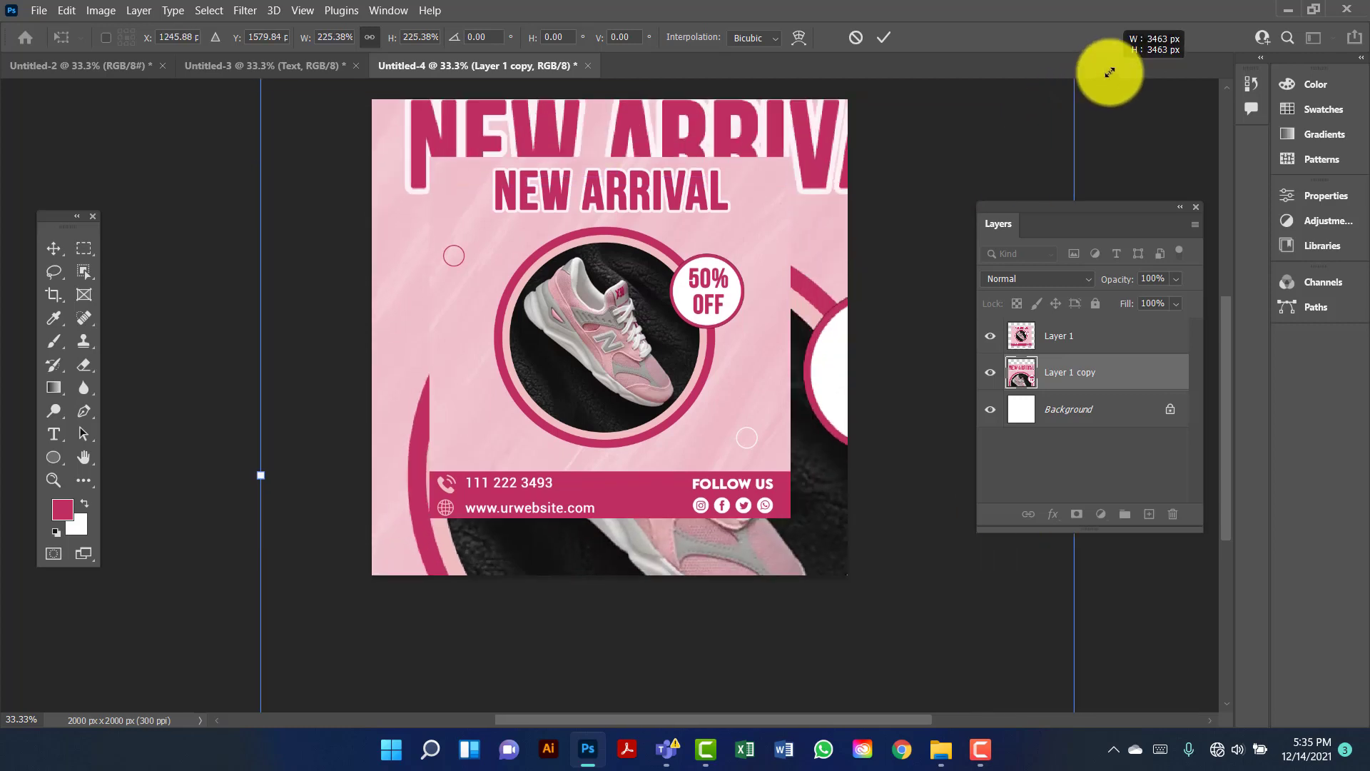
drag(728, 135, 654, 161)
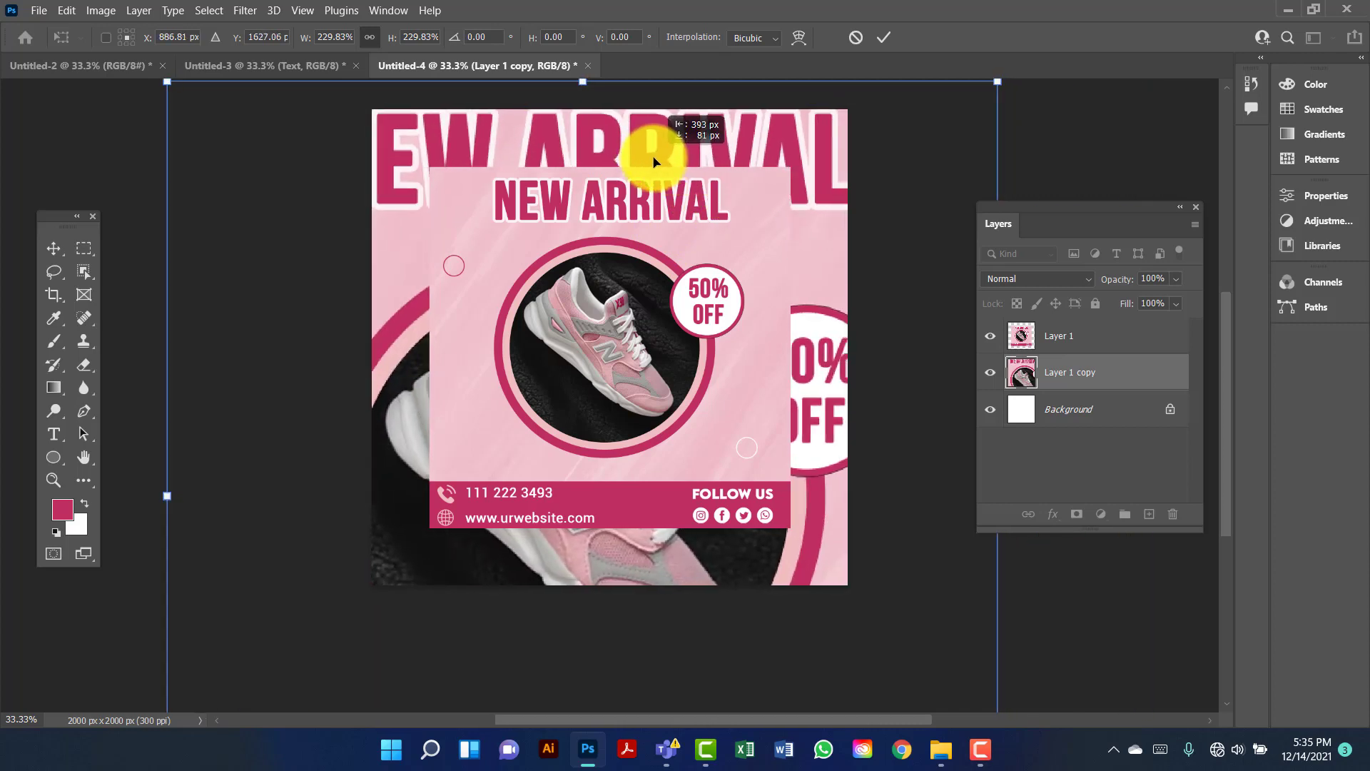
key(Return)
scroll(676, 383, up, 3)
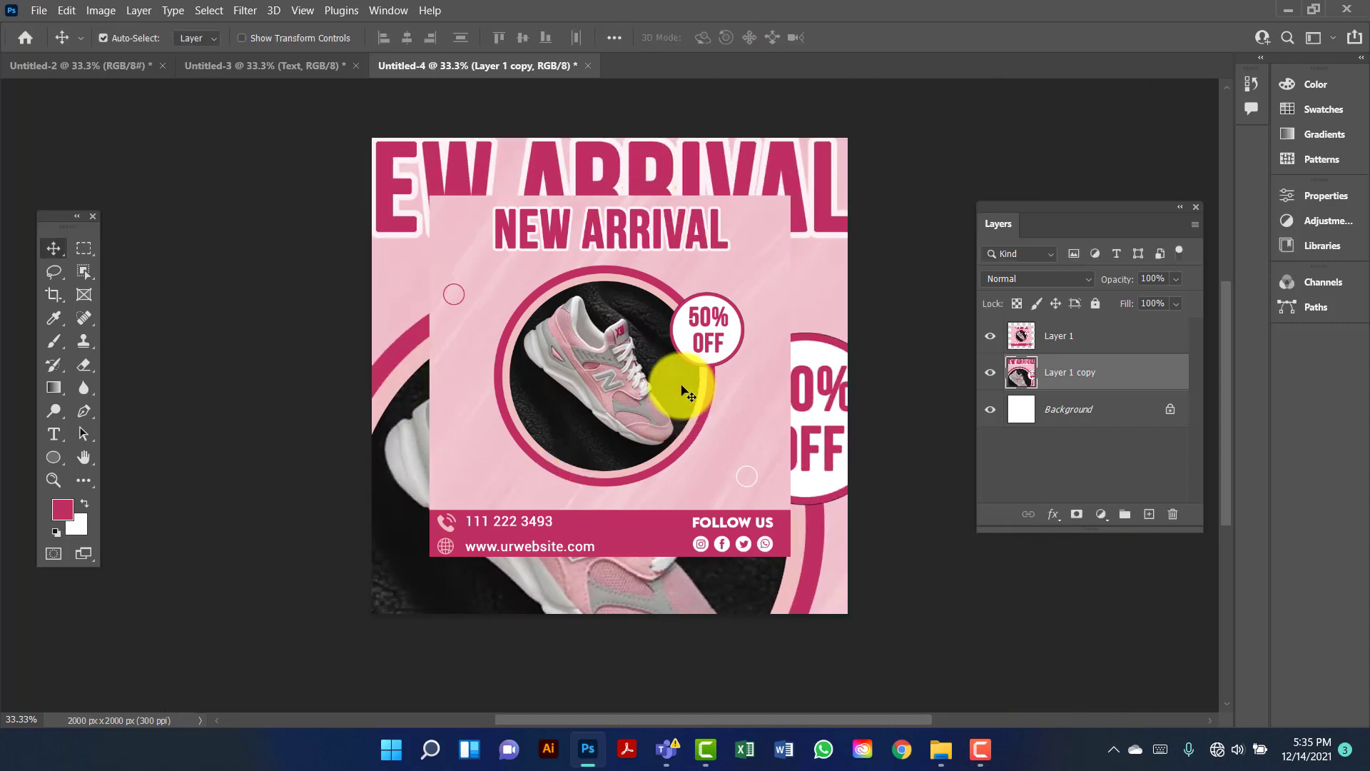
Draw a rectangle shape of about 2029 × 2058 px covering the whole canvas, directly above the enlarged design copy.
right_click(54, 457)
click(100, 459)
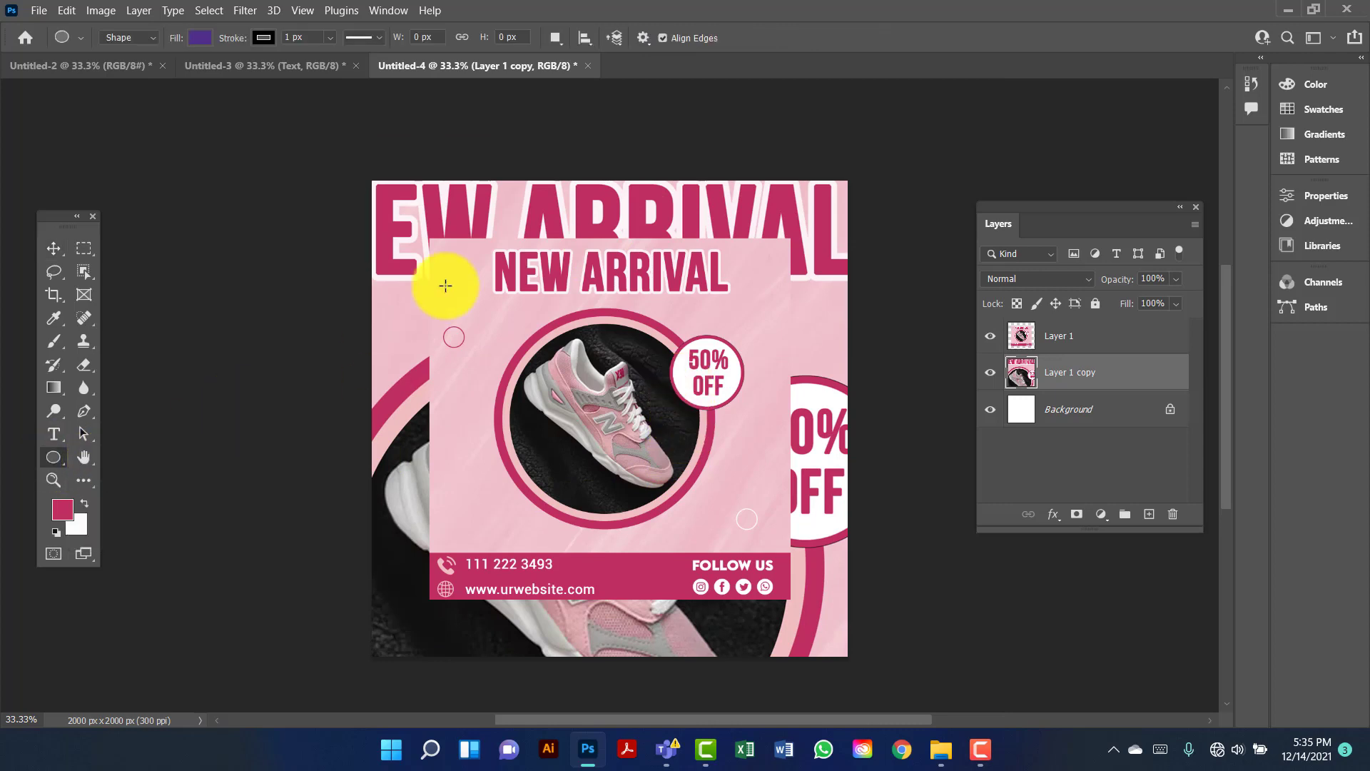
drag(367, 174, 849, 664)
click(1240, 198)
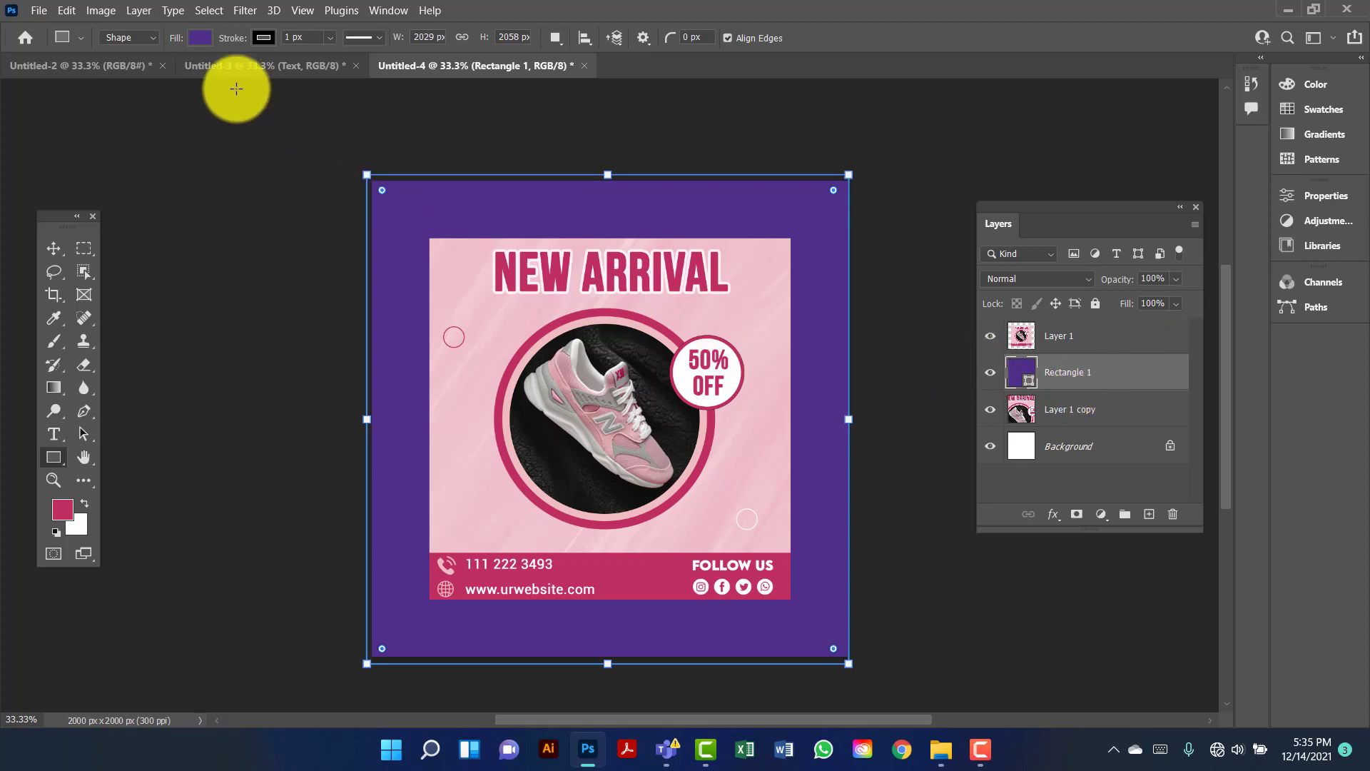
Fill the canvas-covering rectangle with the recently used crimson pink and remove its stroke.
click(200, 37)
click(103, 132)
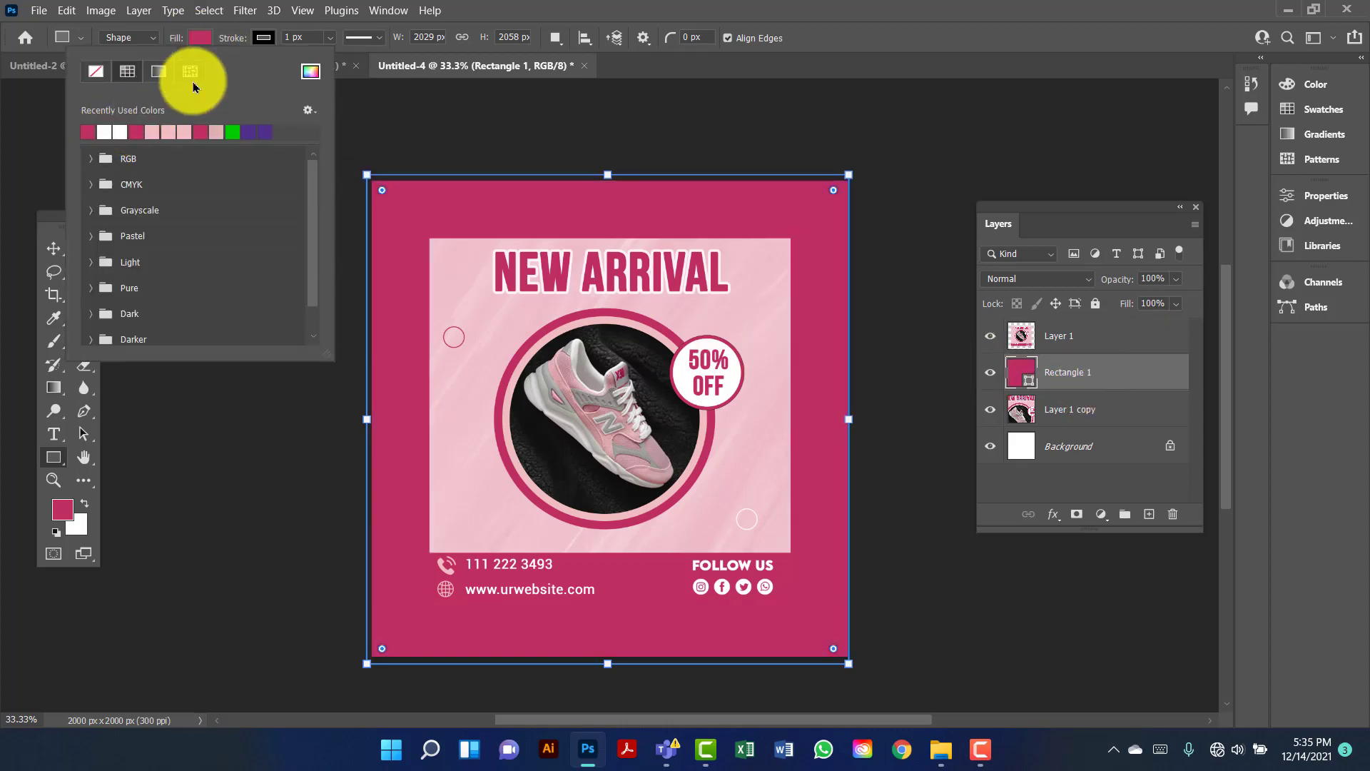
click(261, 39)
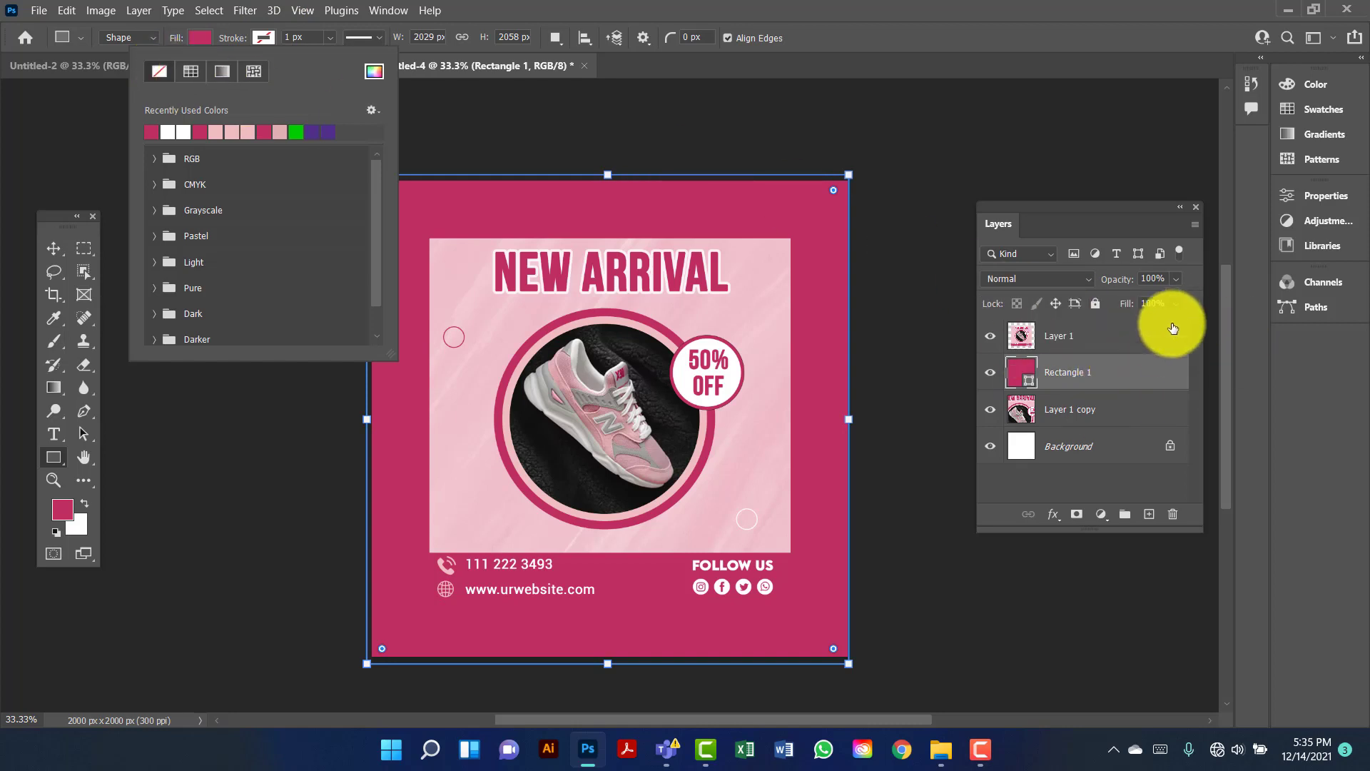
Lower the crimson rectangle's opacity to about 93% so the enlarged design shows faintly through it.
click(1177, 282)
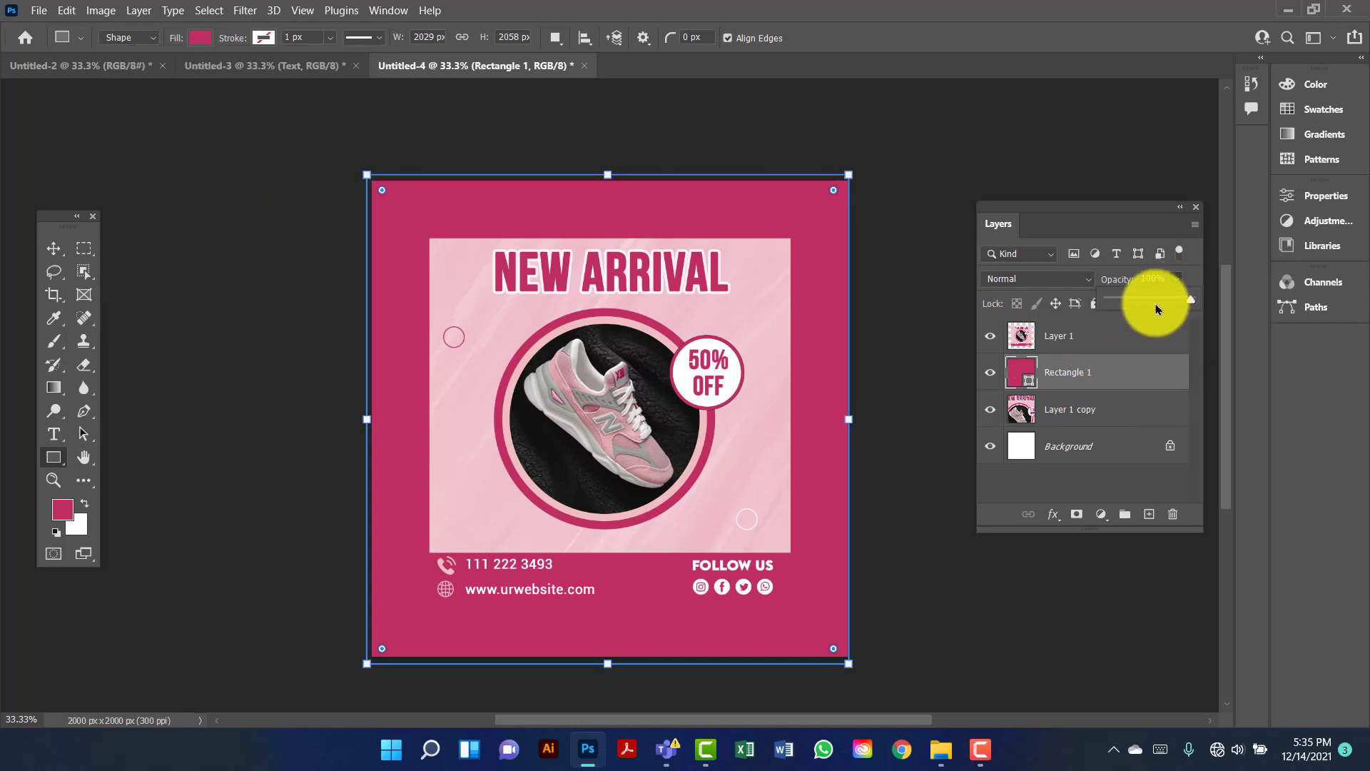
drag(1157, 307, 1173, 307)
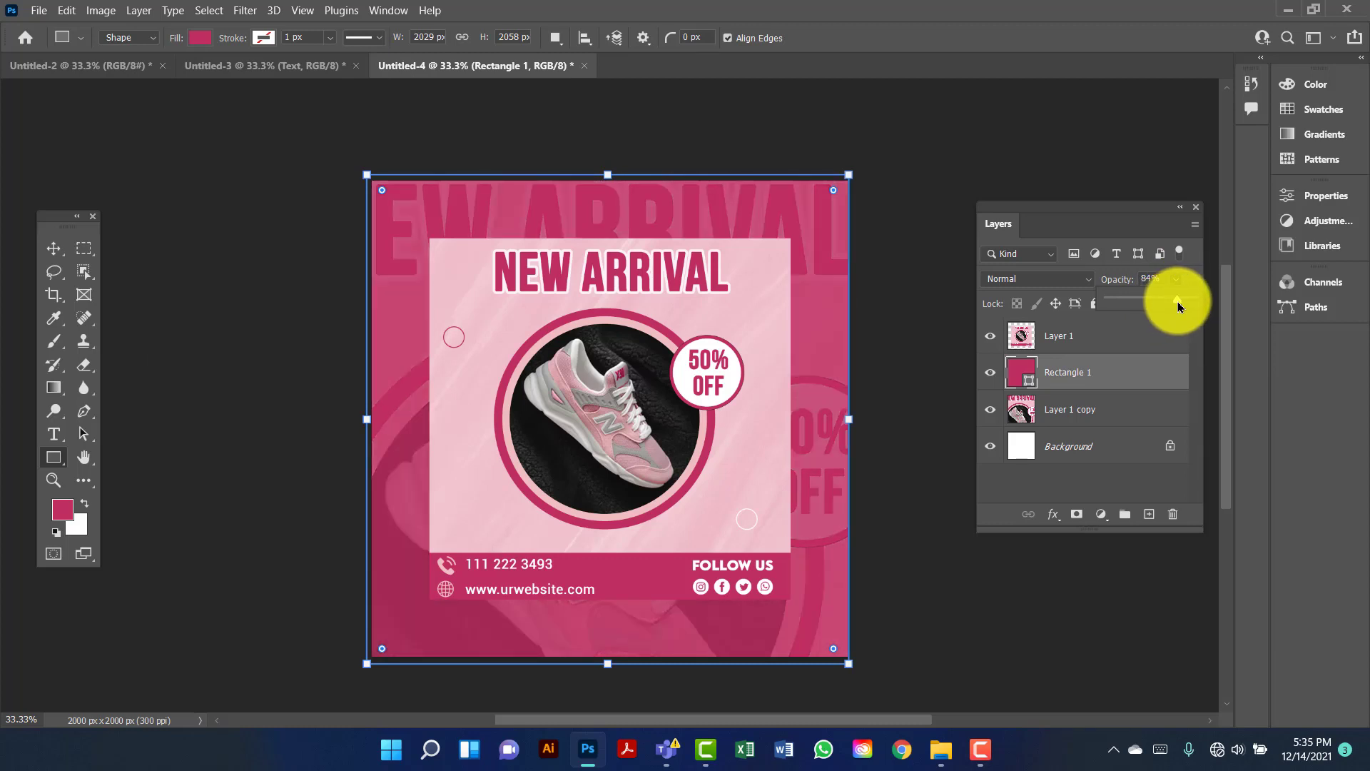
drag(1187, 306, 1187, 306)
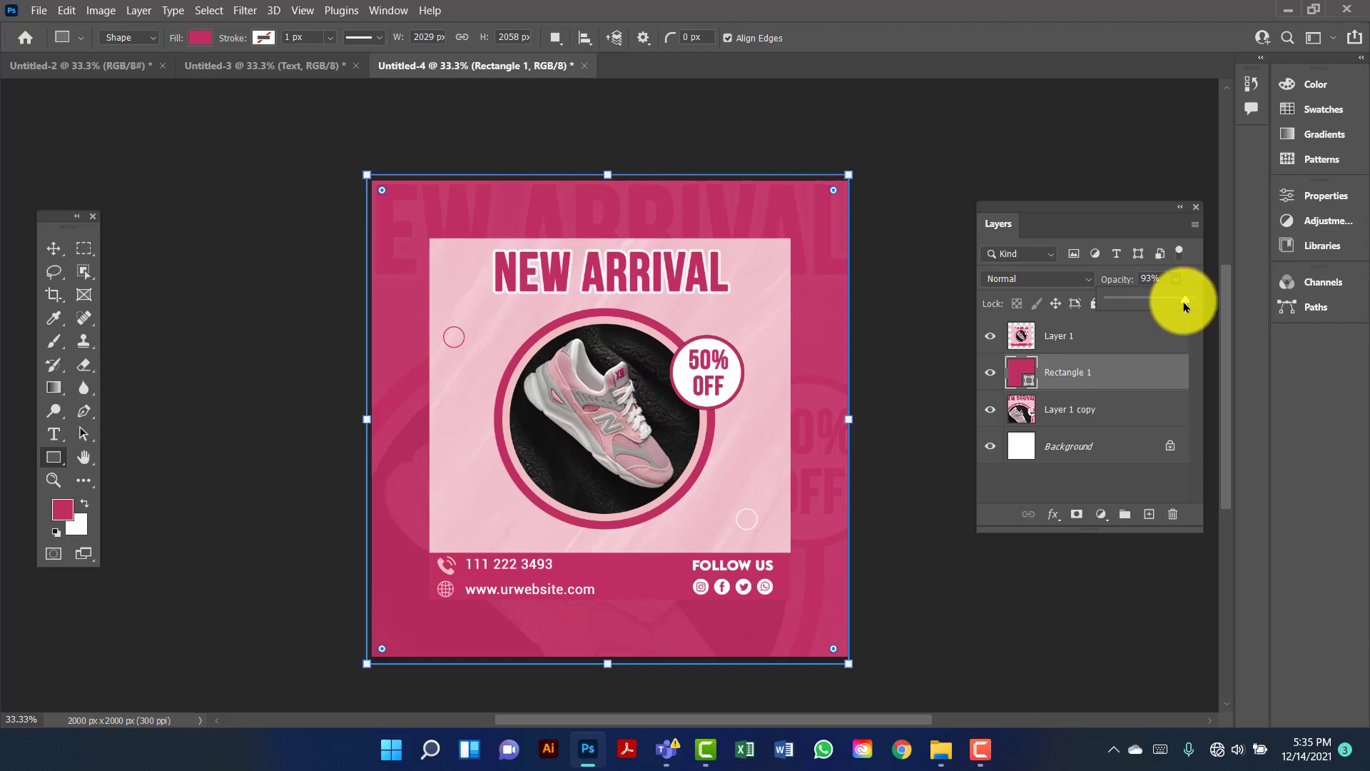
click(1129, 424)
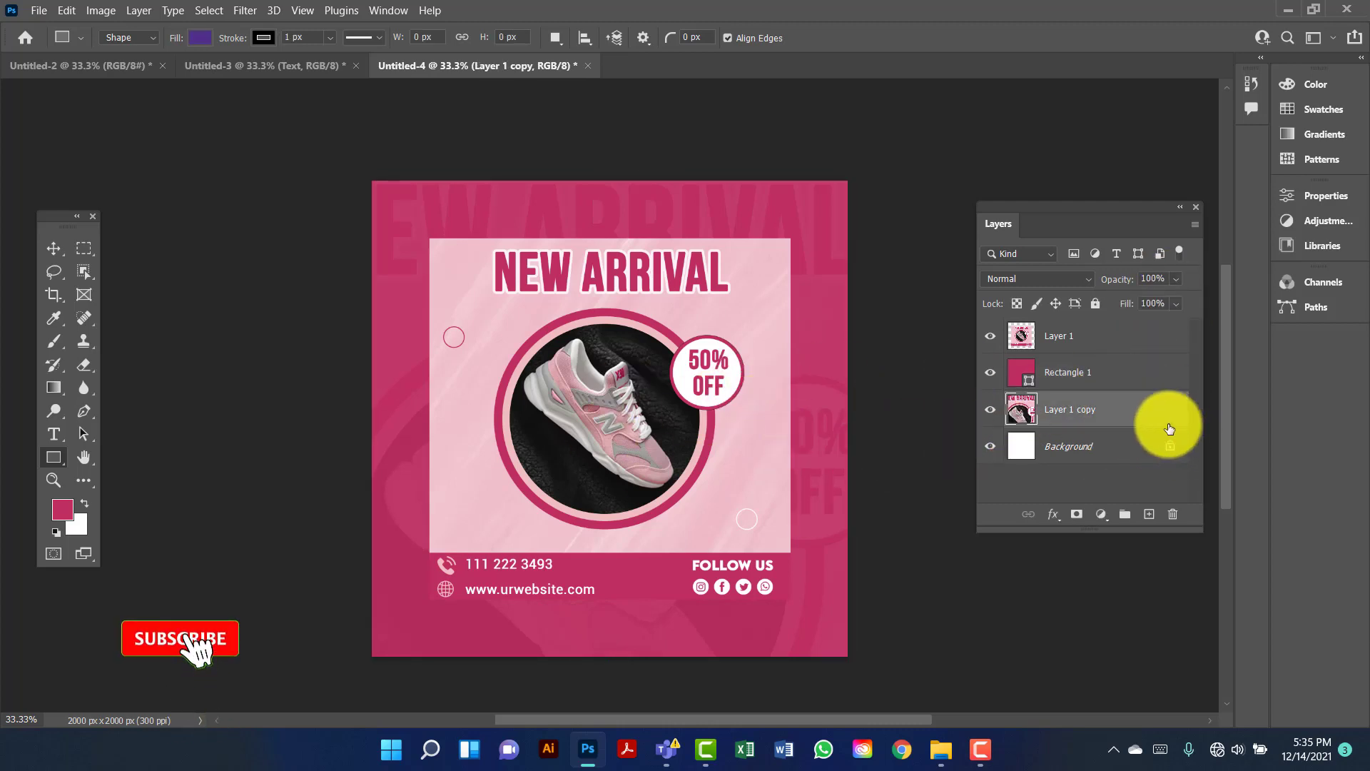
Add a Drop Shadow effect to the smaller design on Layer 1, keeping the canvas in view.
click(1148, 343)
click(722, 357)
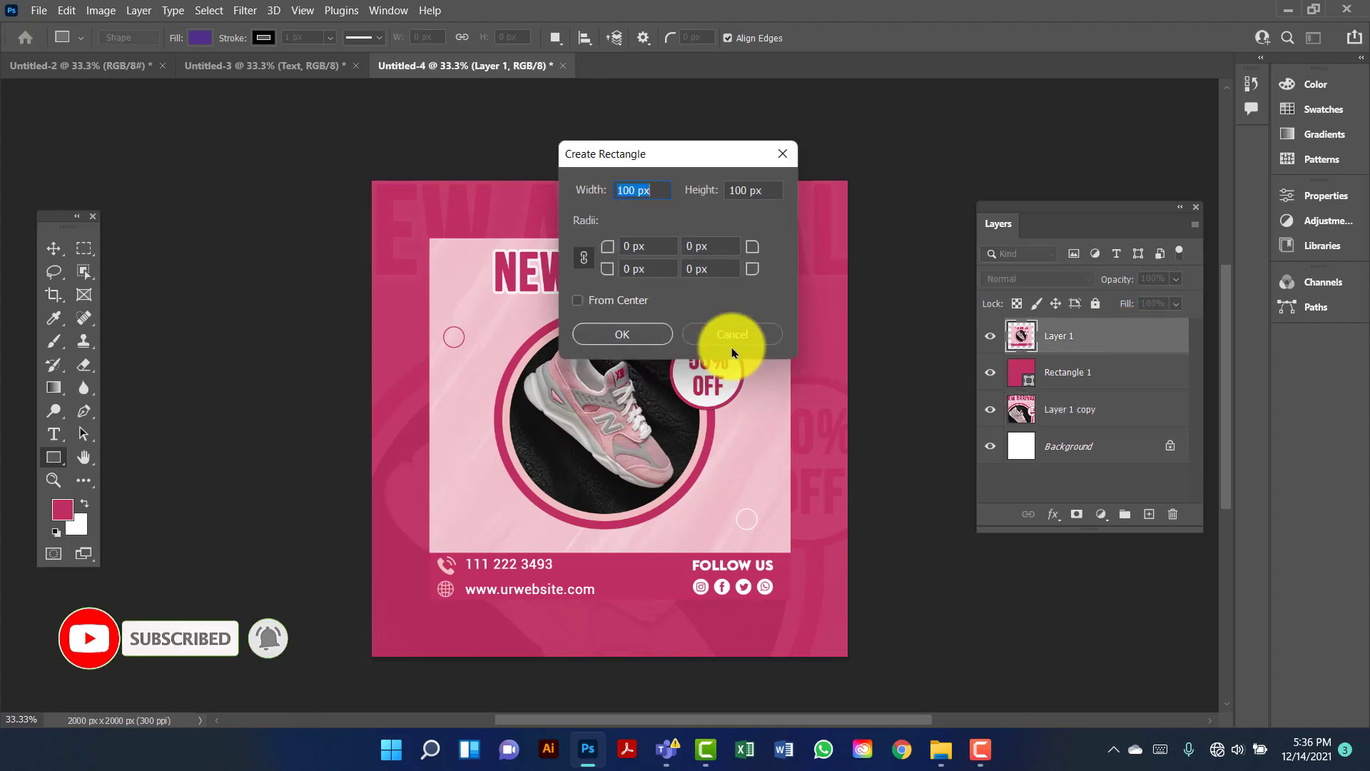
click(786, 156)
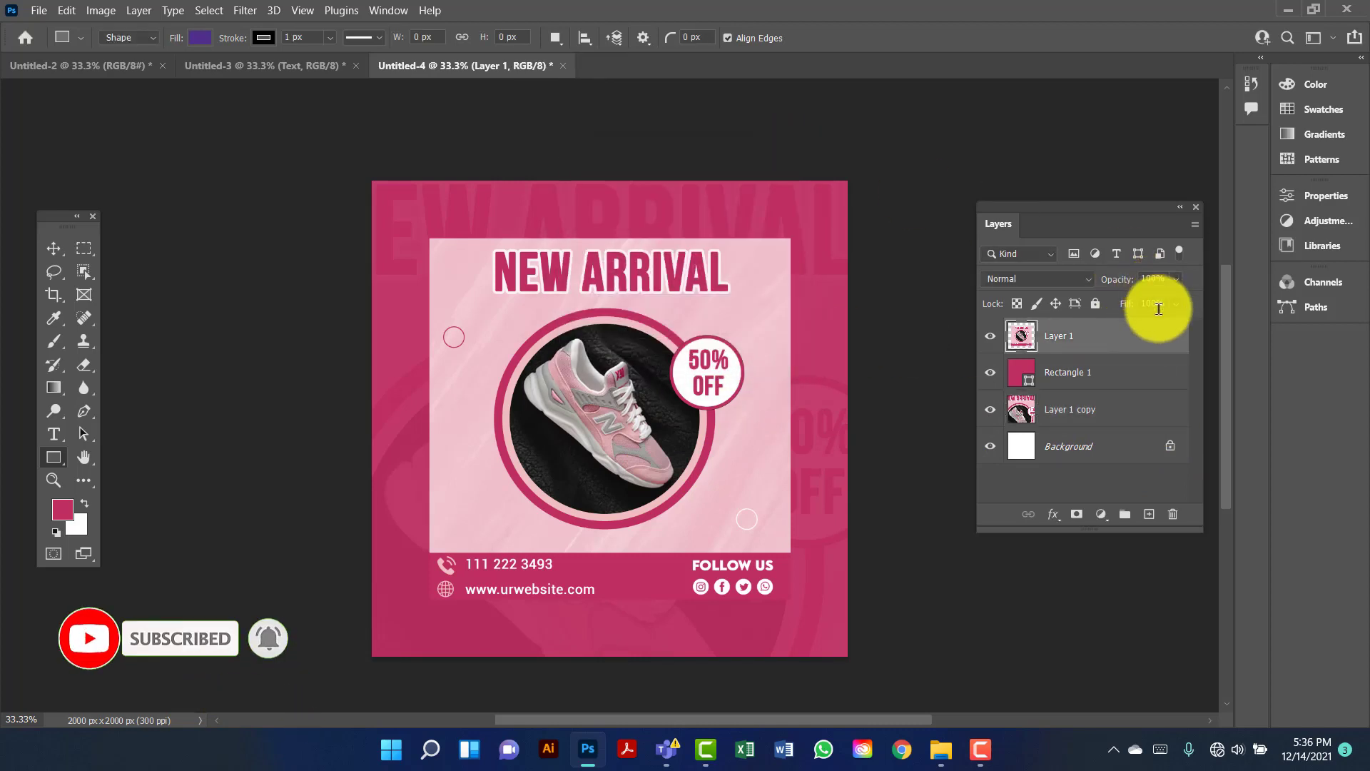
double_click(1156, 350)
click(746, 441)
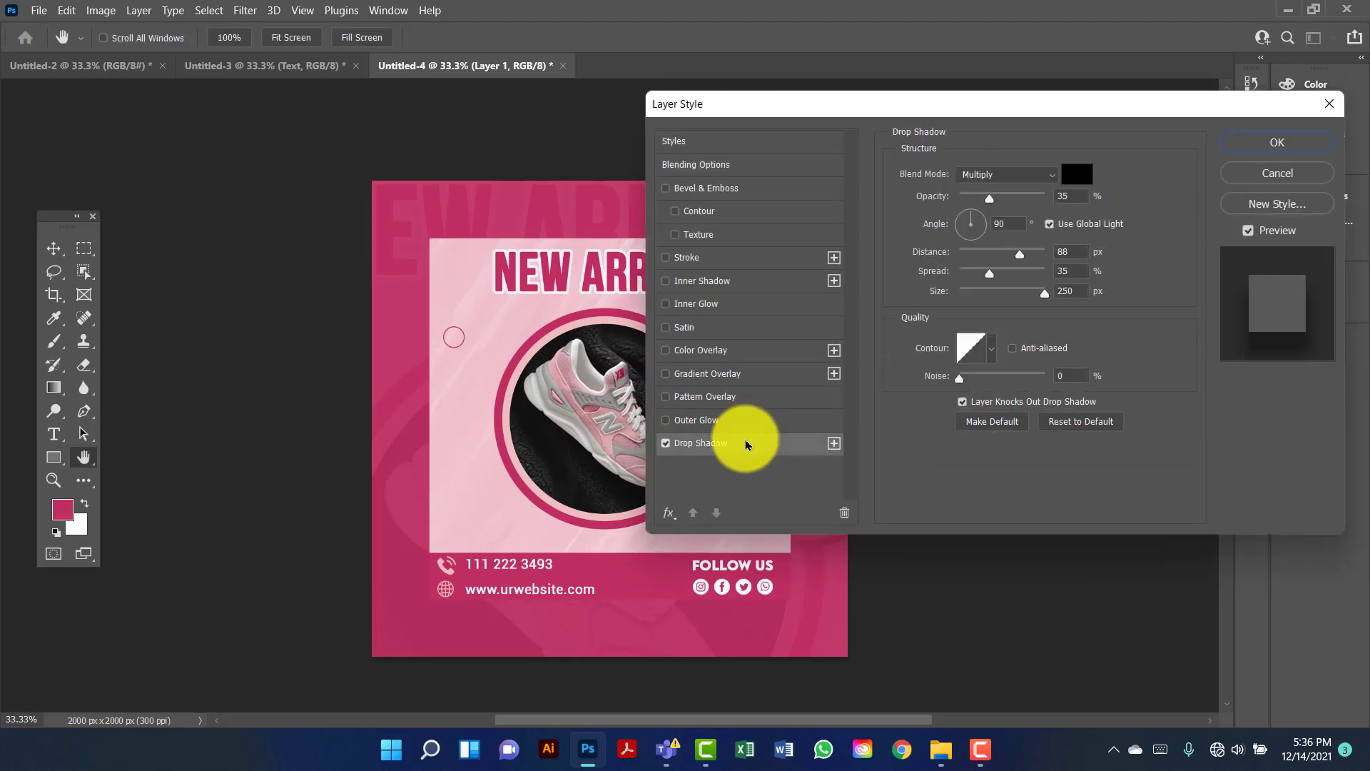
drag(891, 100, 1051, 39)
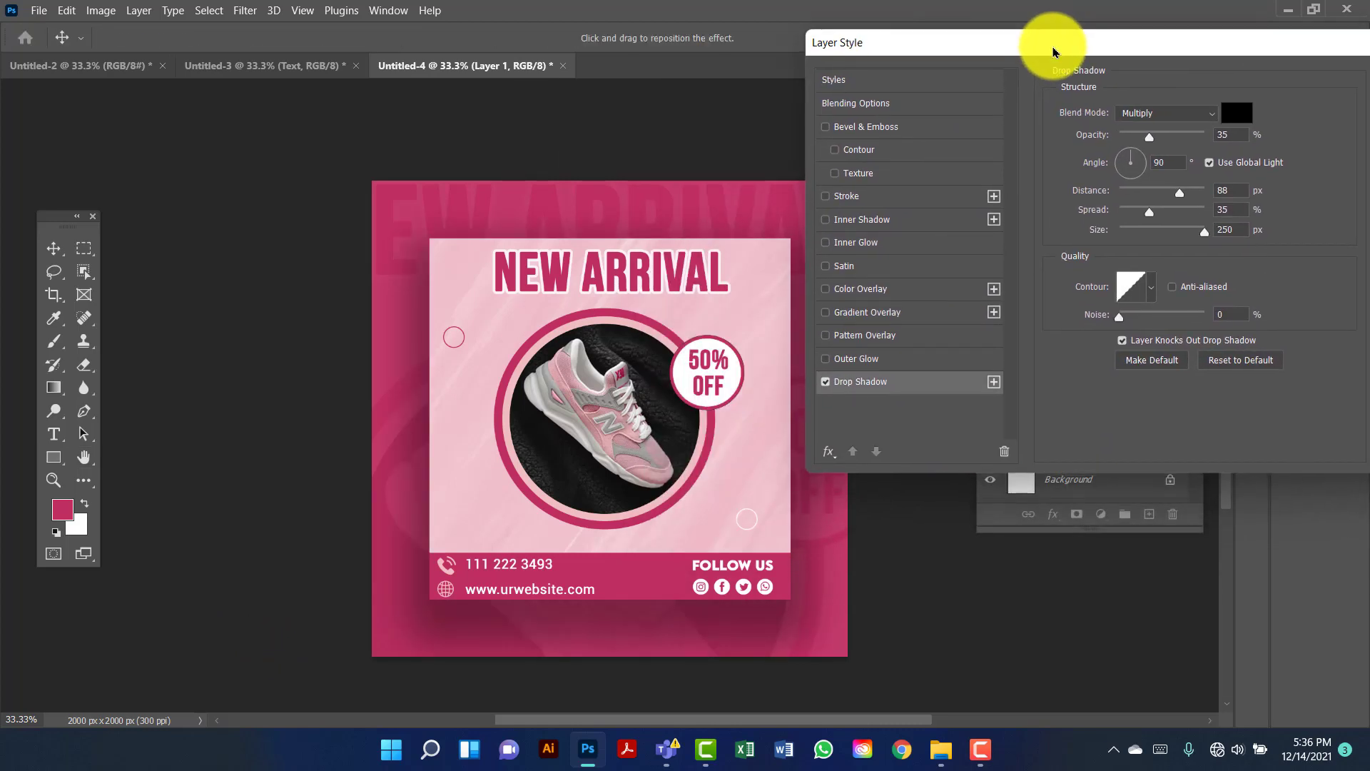
Set the drop shadow to 70% opacity, 17 px distance, 11% spread and 172 px size, and apply it.
drag(1205, 232, 1136, 193)
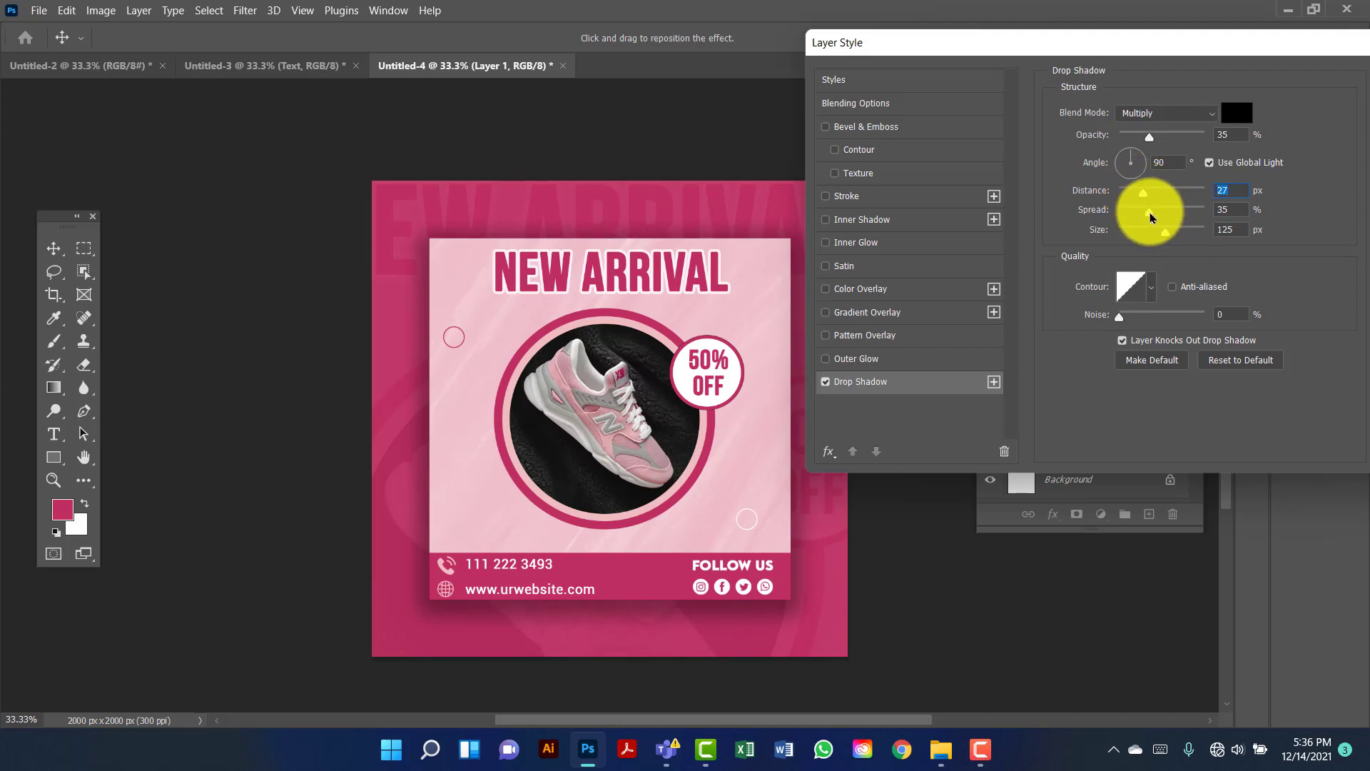
drag(1166, 232, 1177, 243)
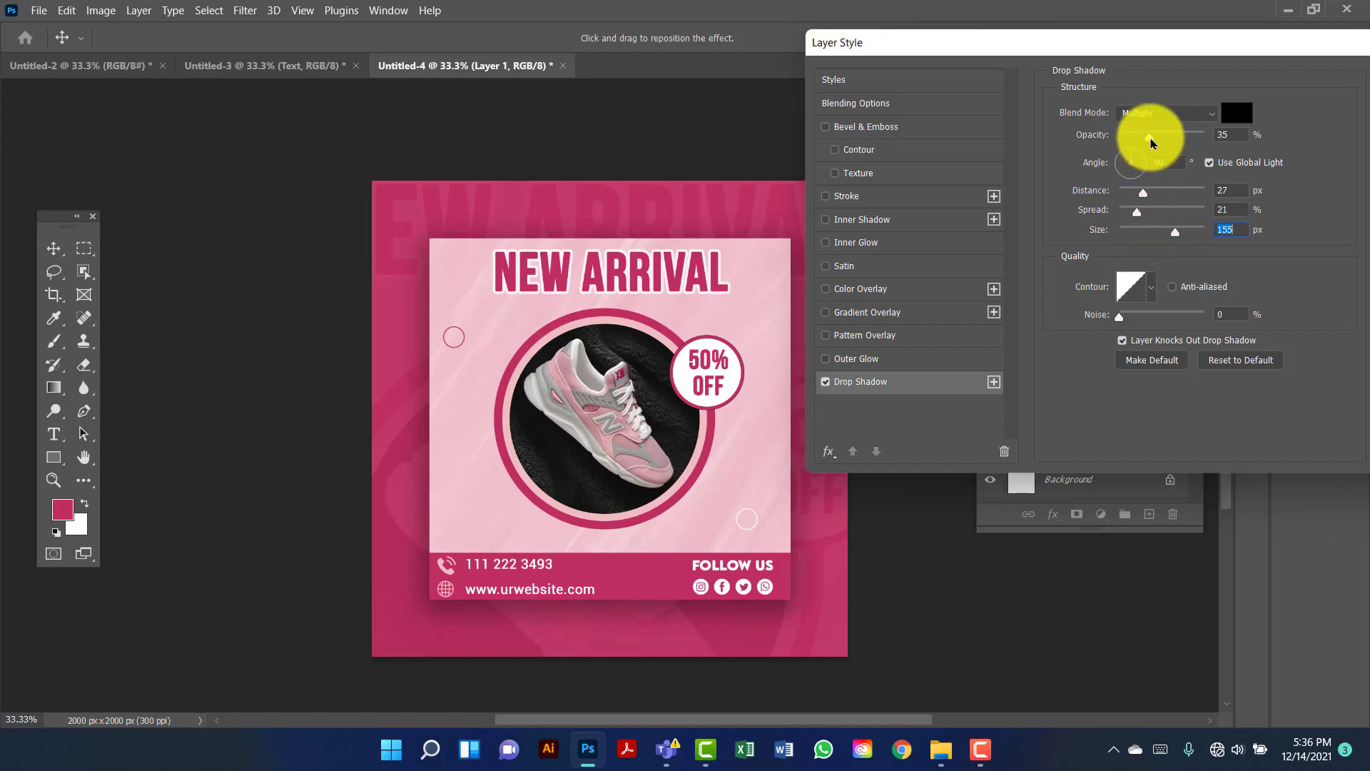
drag(1148, 135, 1181, 144)
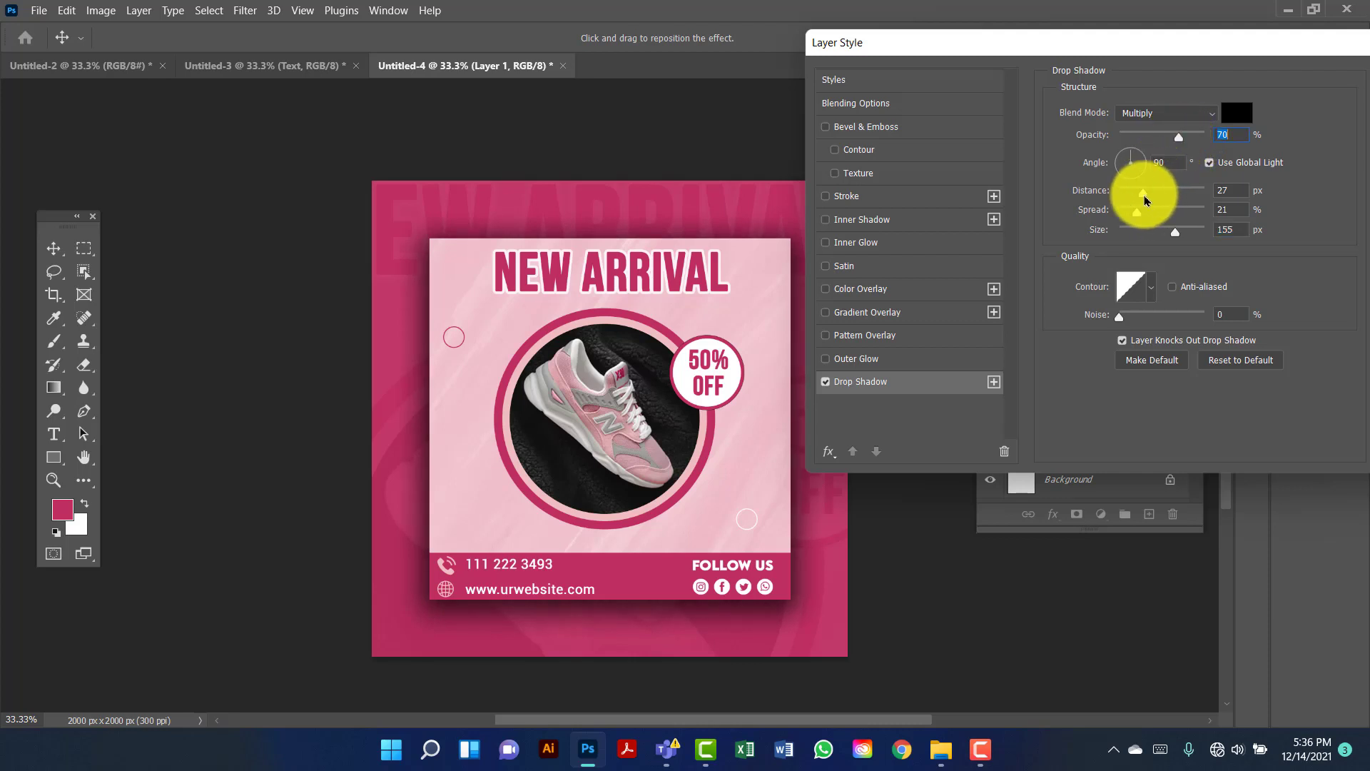
drag(1145, 199, 1181, 248)
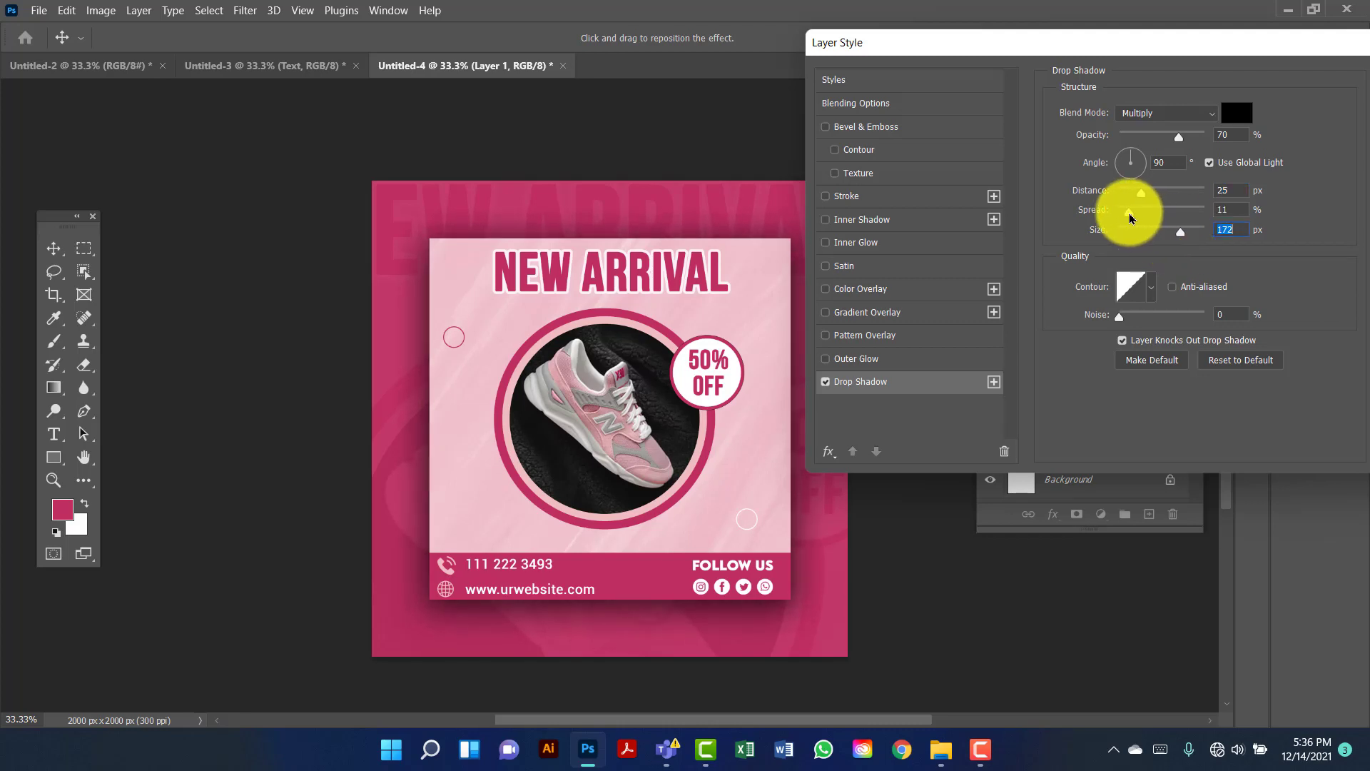
click(1130, 218)
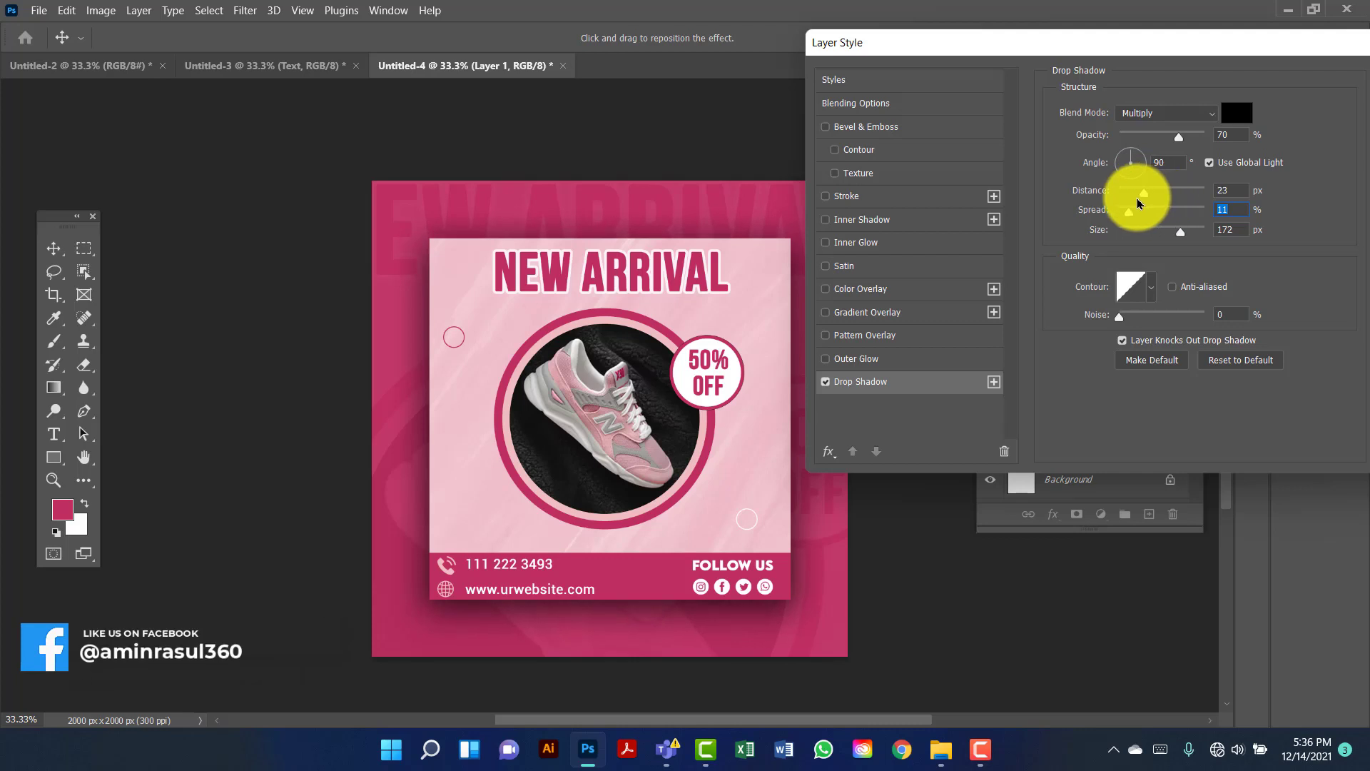
drag(1139, 203, 1137, 204)
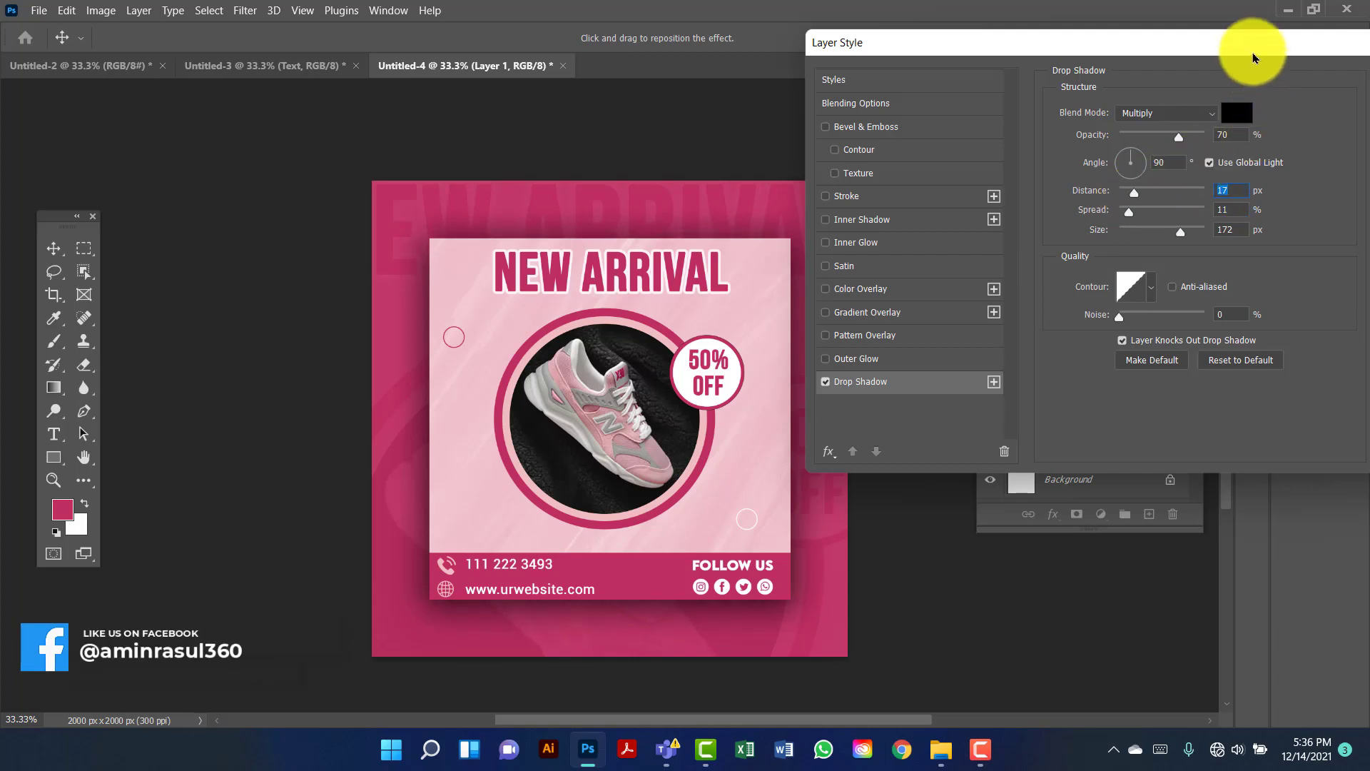
drag(1249, 52, 1126, 62)
click(1291, 100)
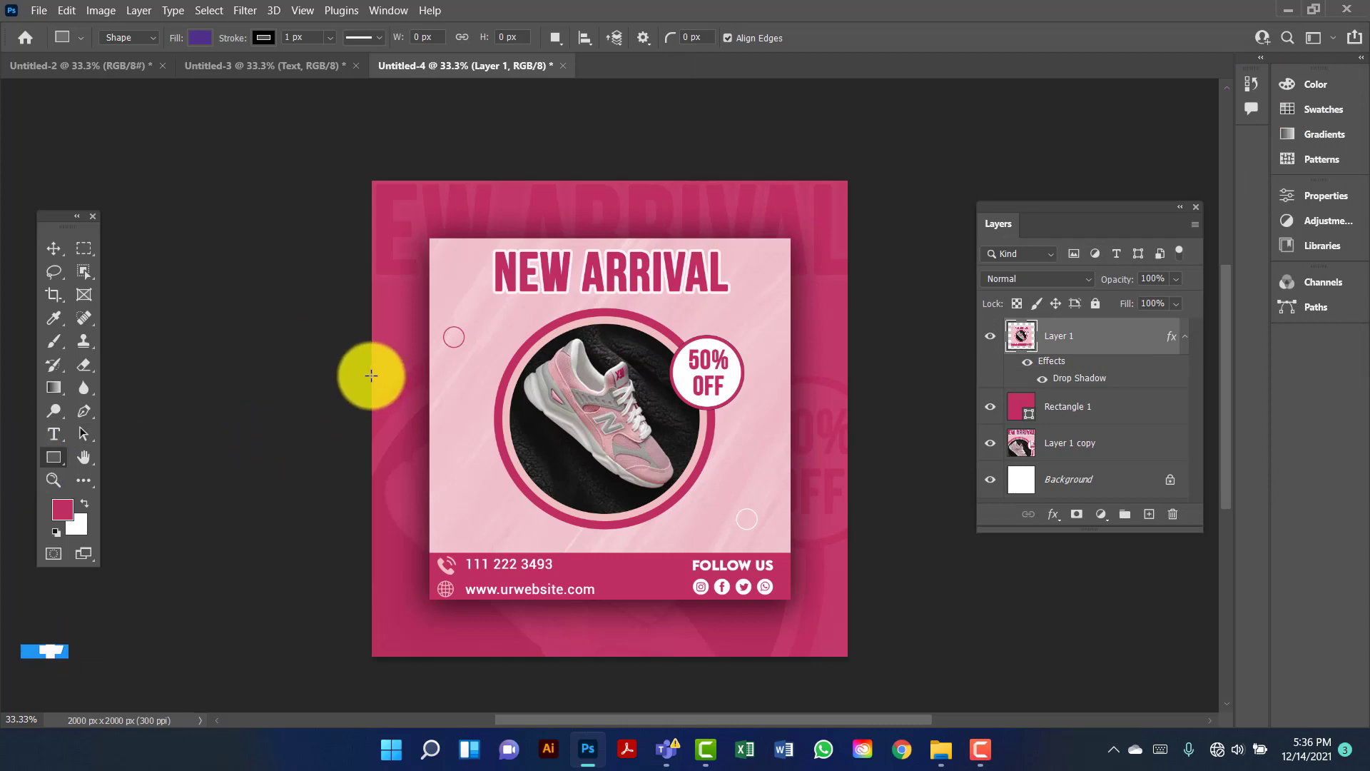
Draw a thin horizontal bar of about 2173 × 58 px across the canvas's middle, with white fill and no stroke.
drag(361, 372, 877, 387)
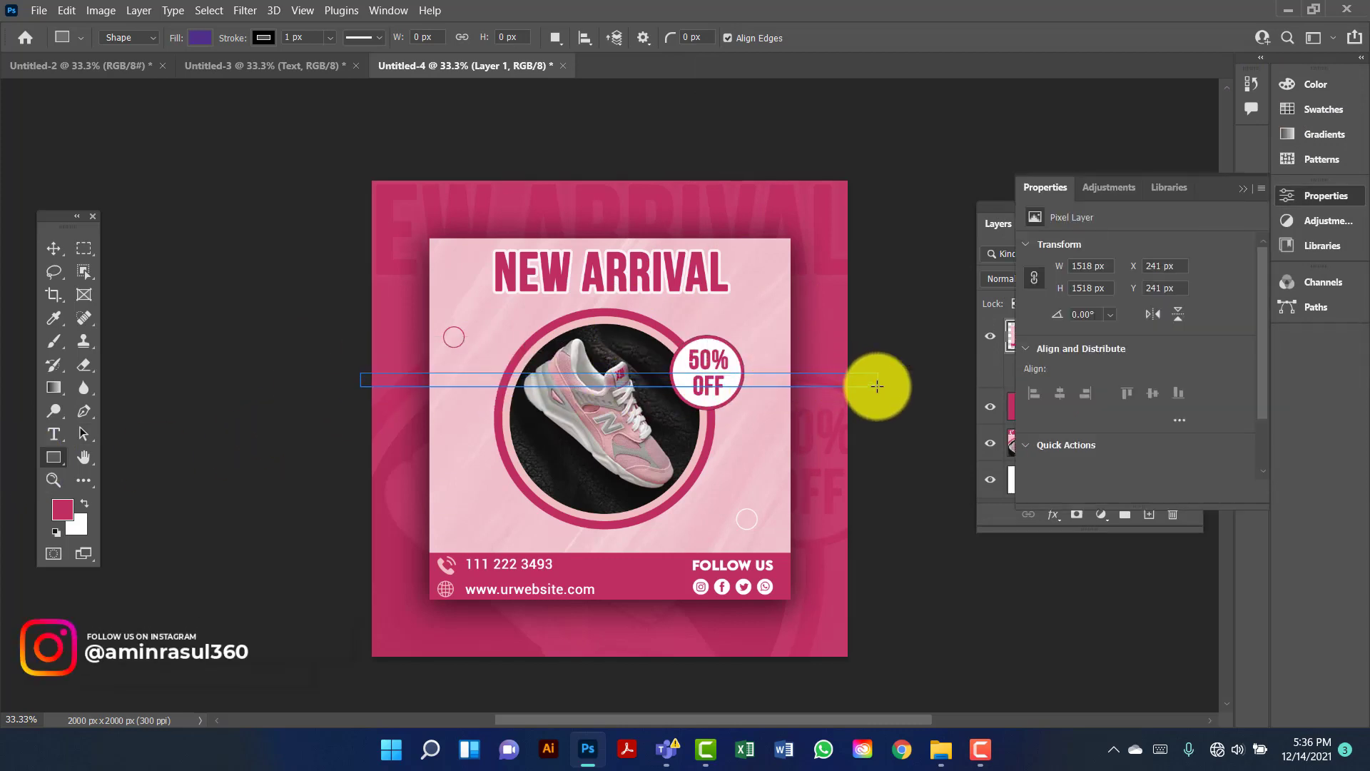
click(1239, 190)
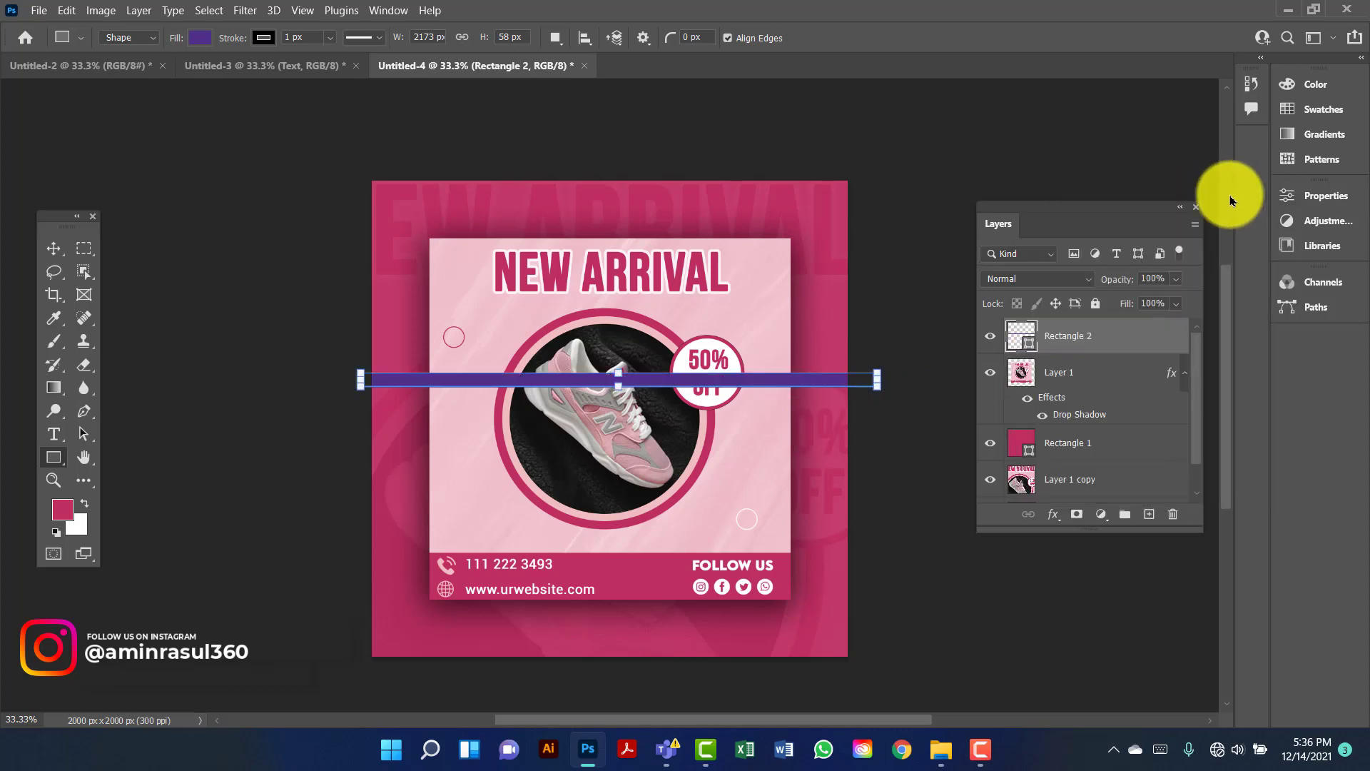
click(200, 42)
click(114, 131)
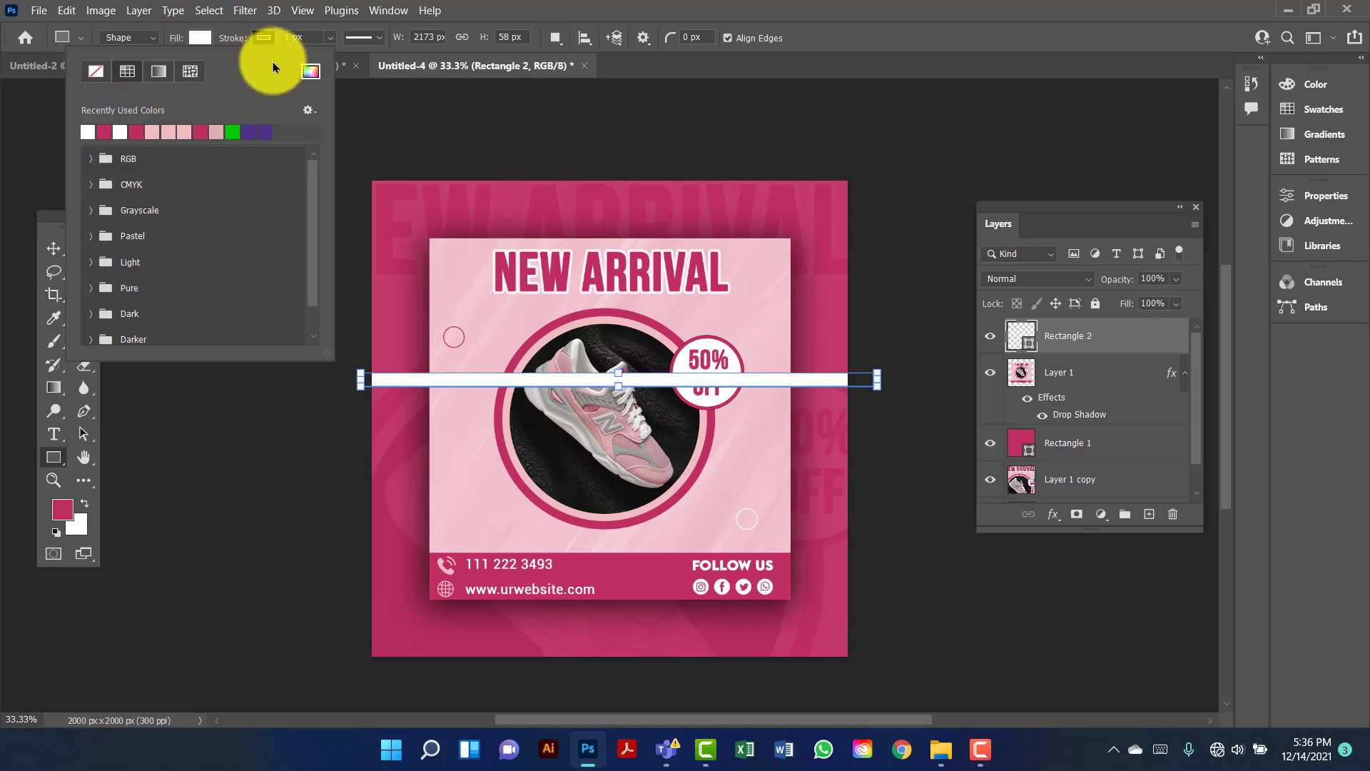
click(264, 41)
click(159, 71)
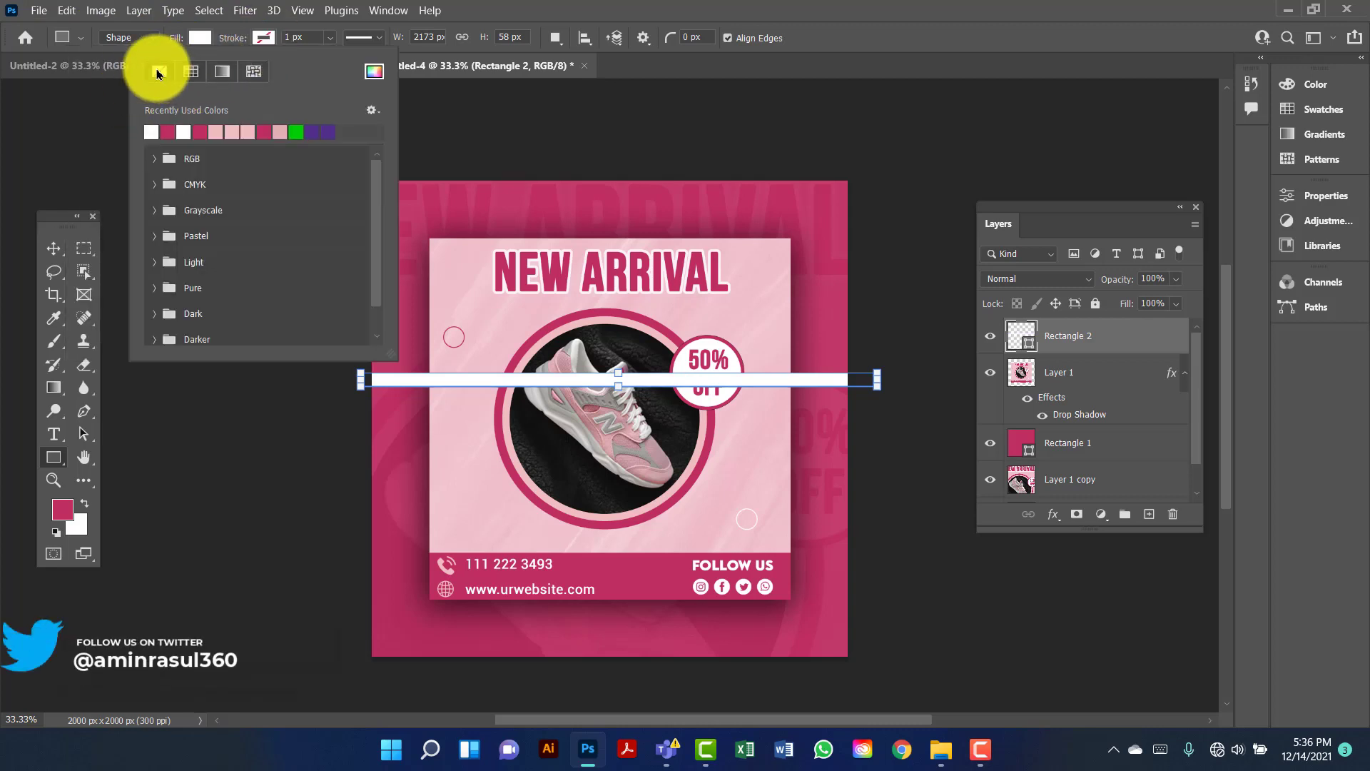
Place the white bar's layer between Layer 1 and Rectangle 1, and duplicate the bar twice downward with even gaps.
drag(1093, 349, 1082, 461)
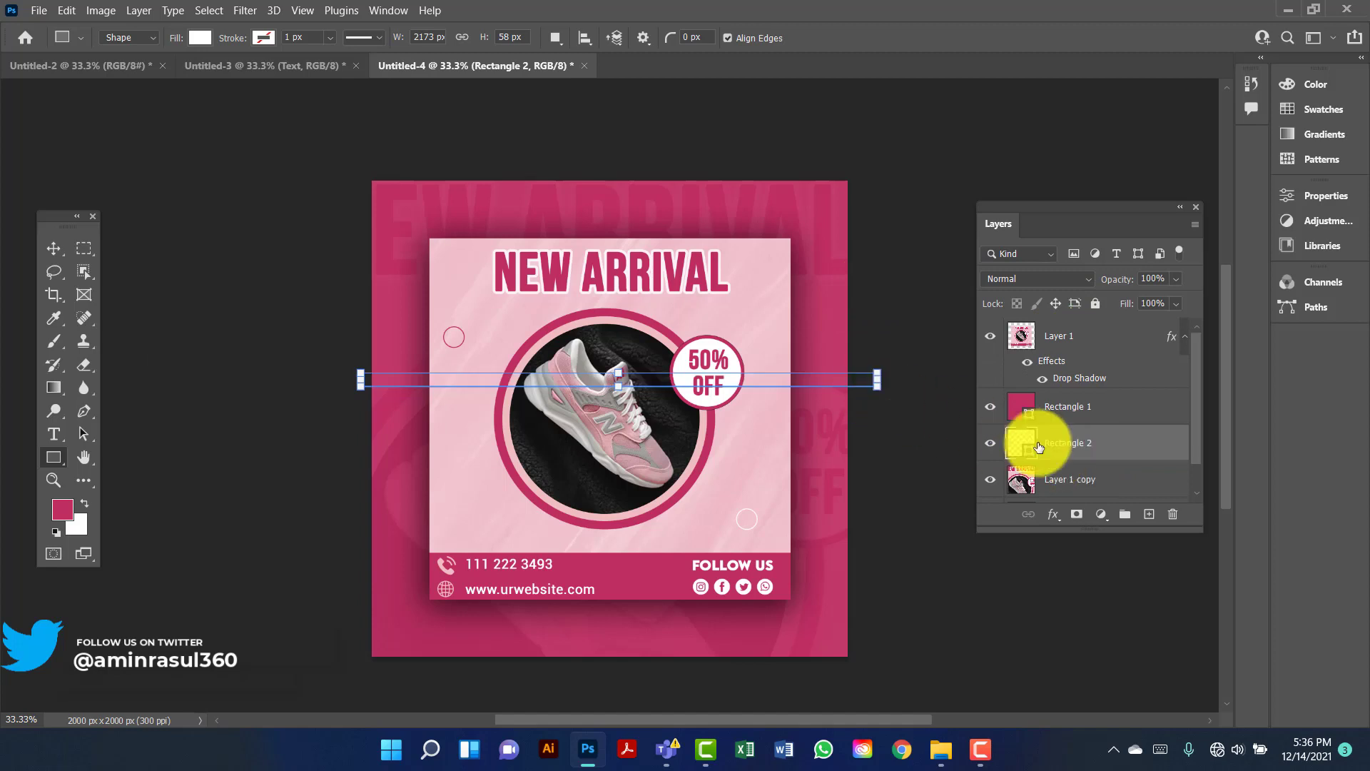
key(ctrl+bracketright)
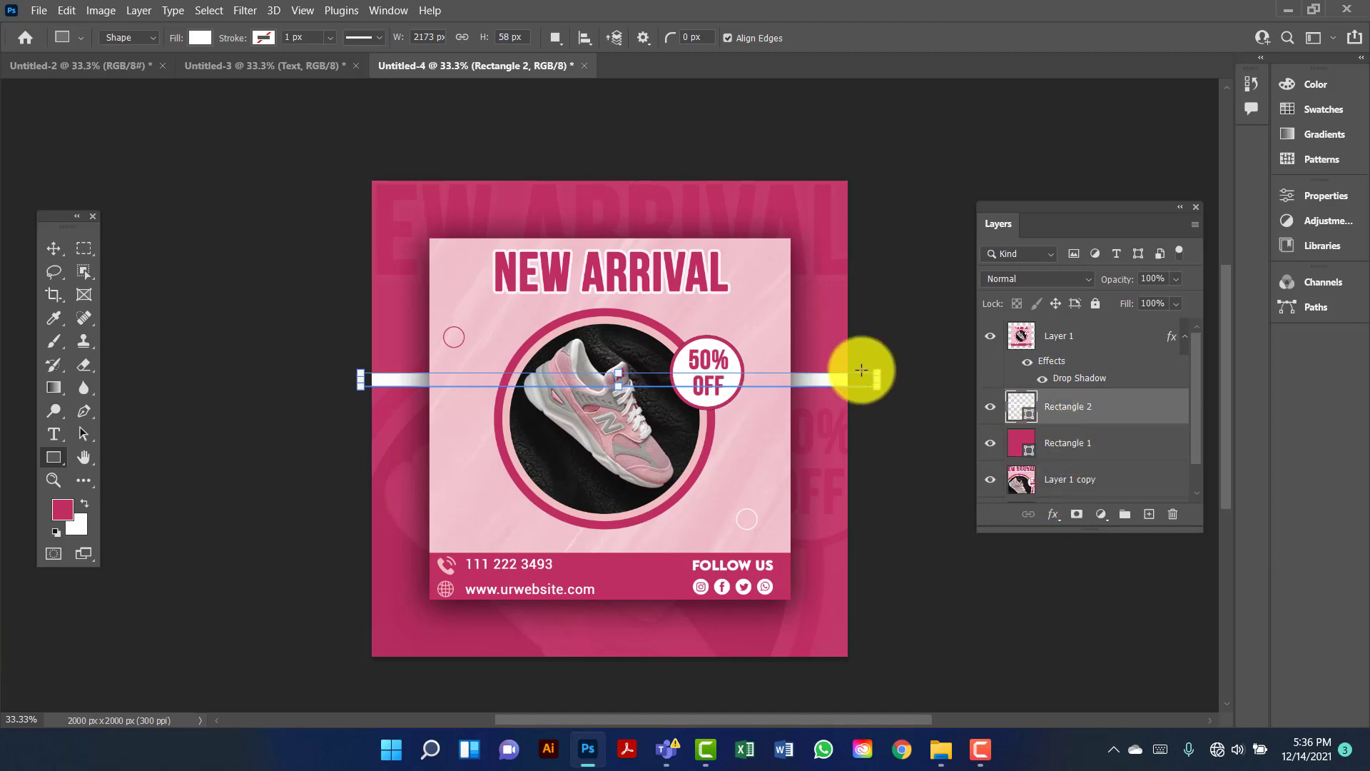
click(53, 248)
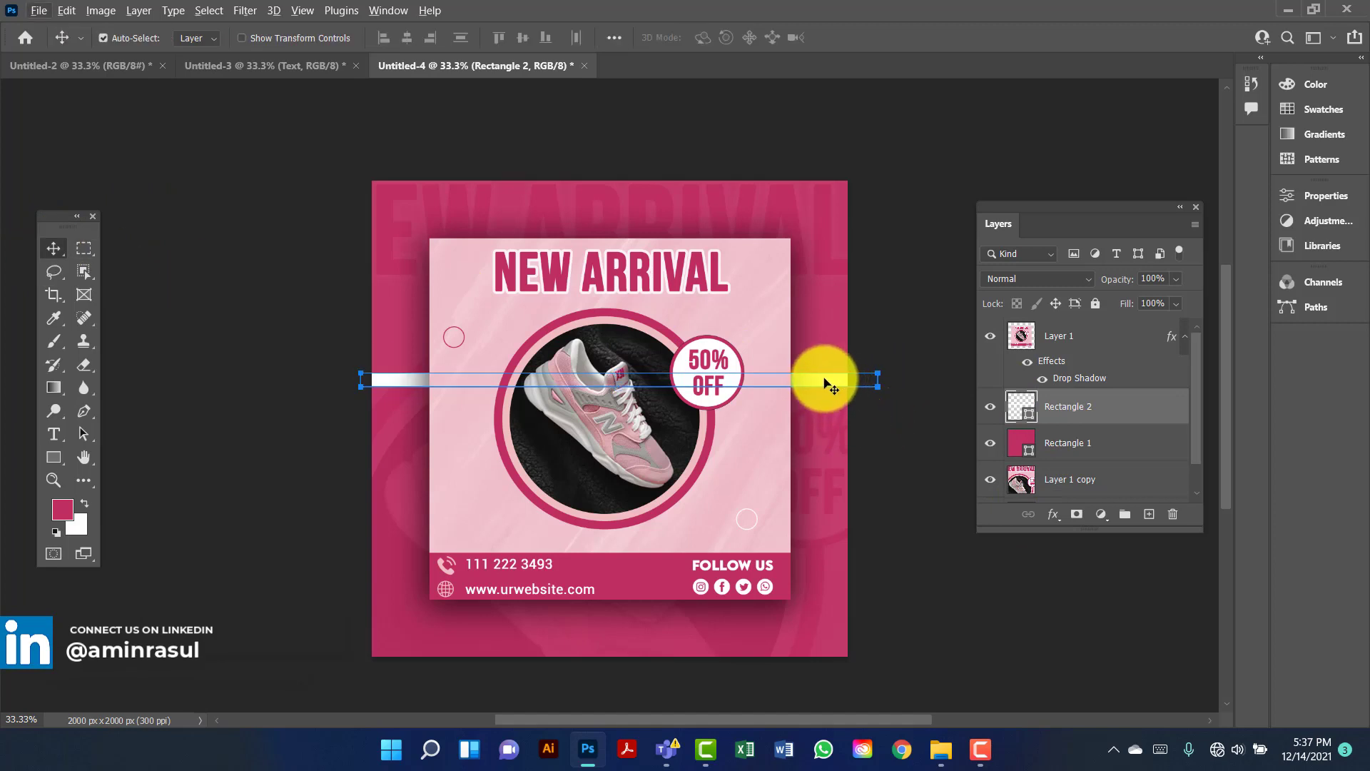
drag(823, 385, 821, 434)
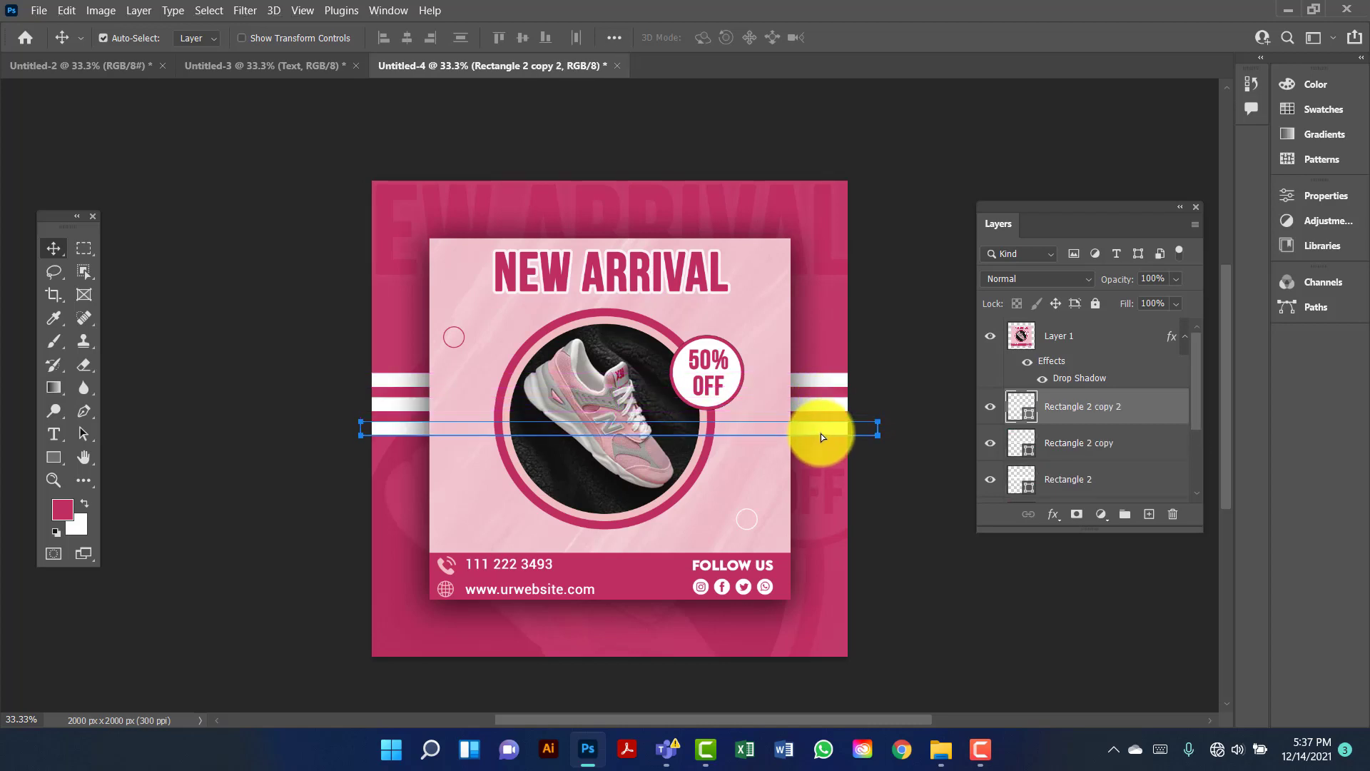
Select all three white bars and move them slightly down together behind the framed design, then deselect them.
shift+click(1092, 443)
shift+click(1100, 487)
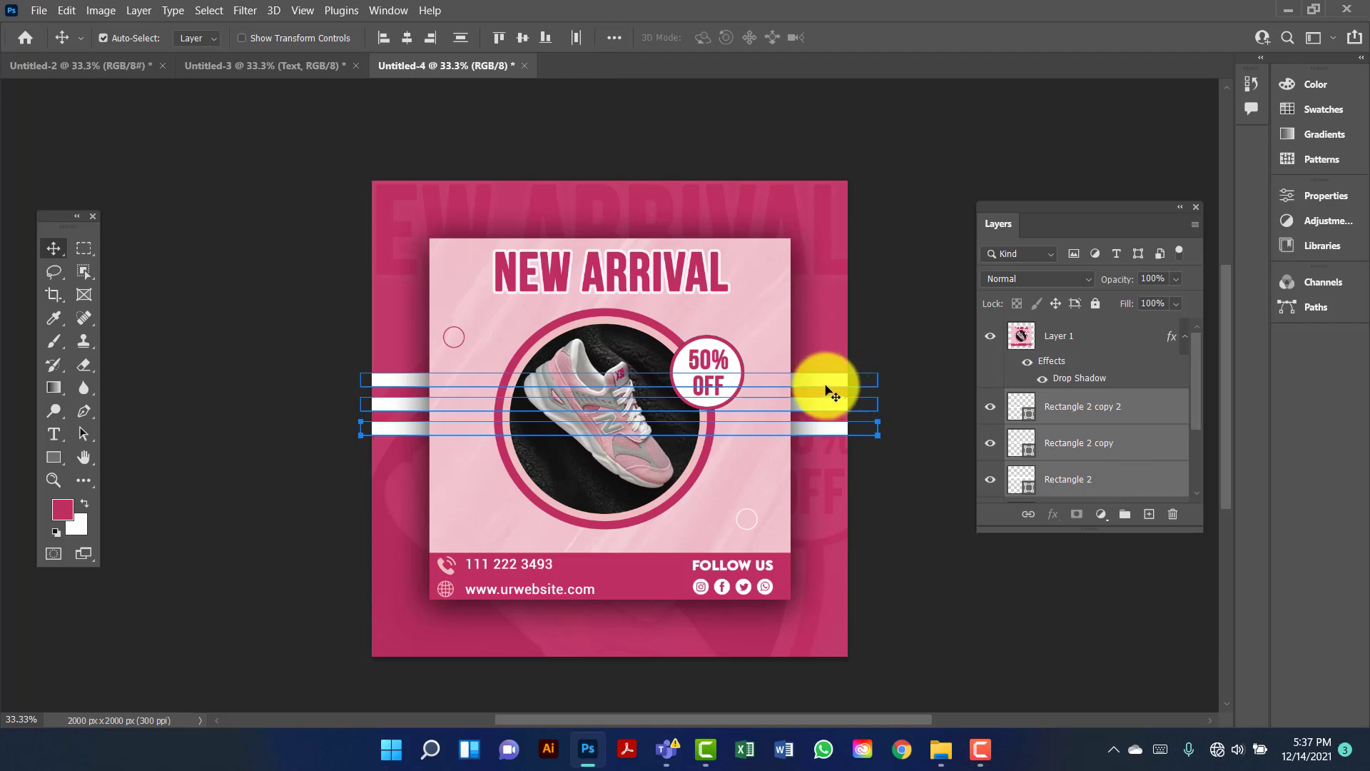
drag(823, 386, 821, 401)
click(224, 270)
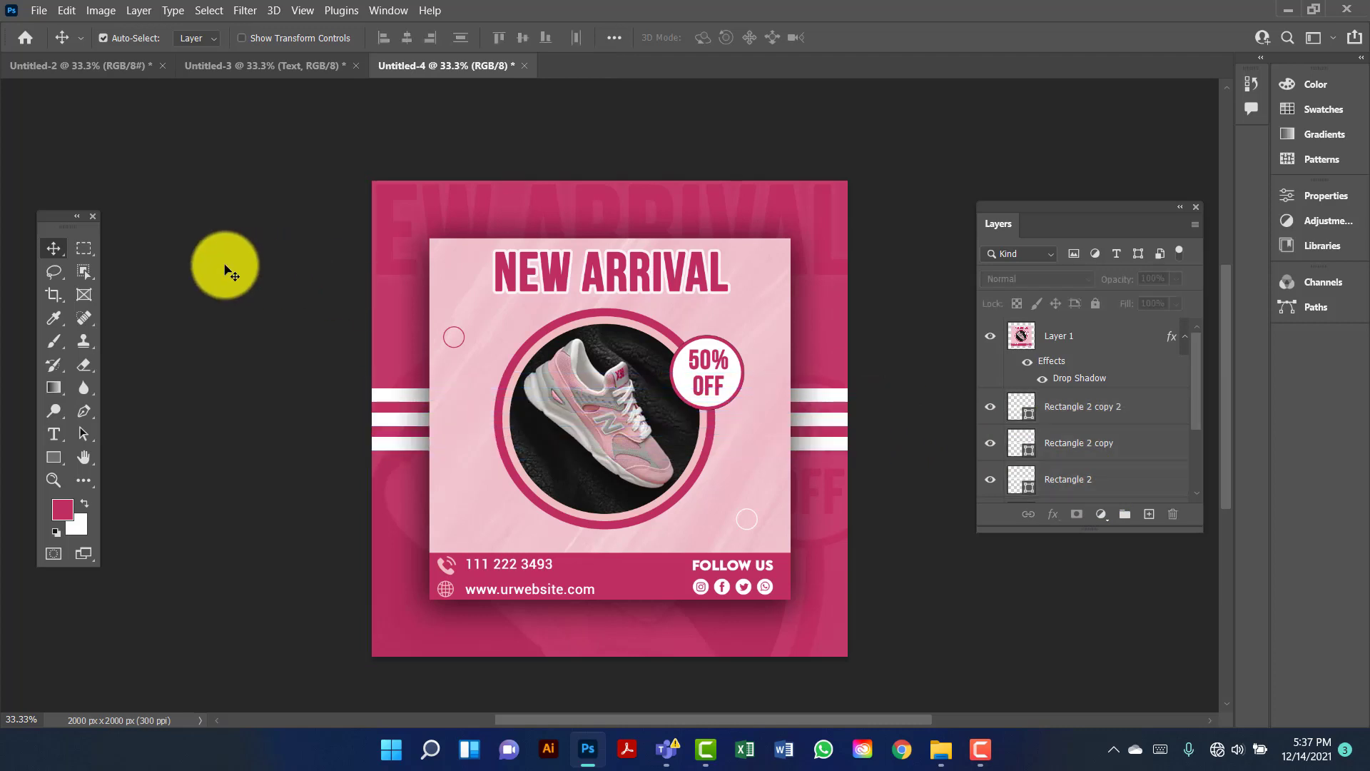